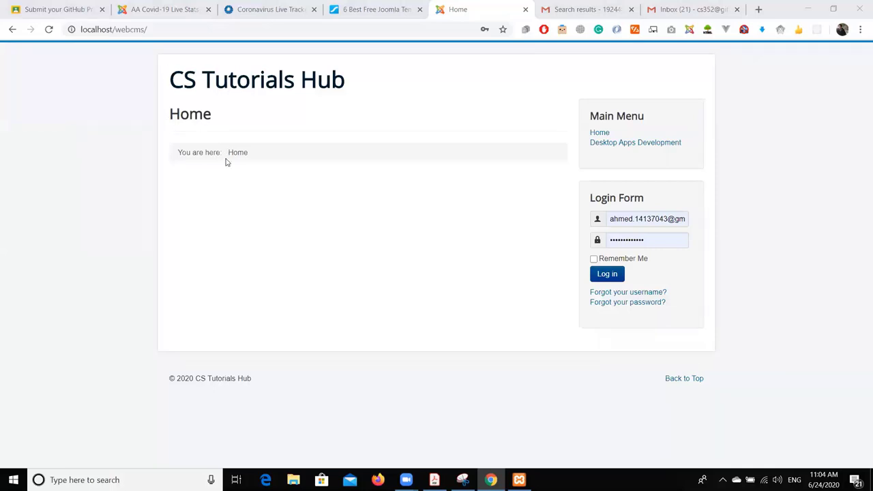
Examine the breadcrumb trail on the home page and the Desktop Apps Development page, and return to the home page.
left_click_drag(176, 153, 327, 155)
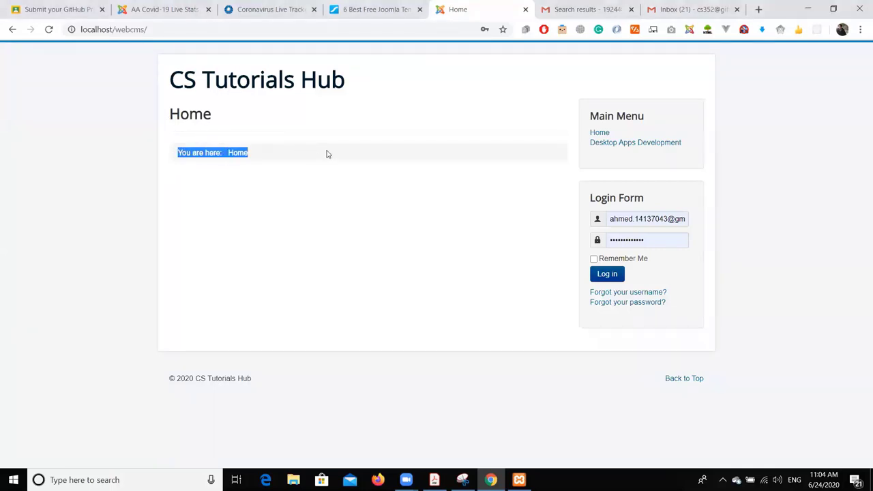
left_click(326, 154)
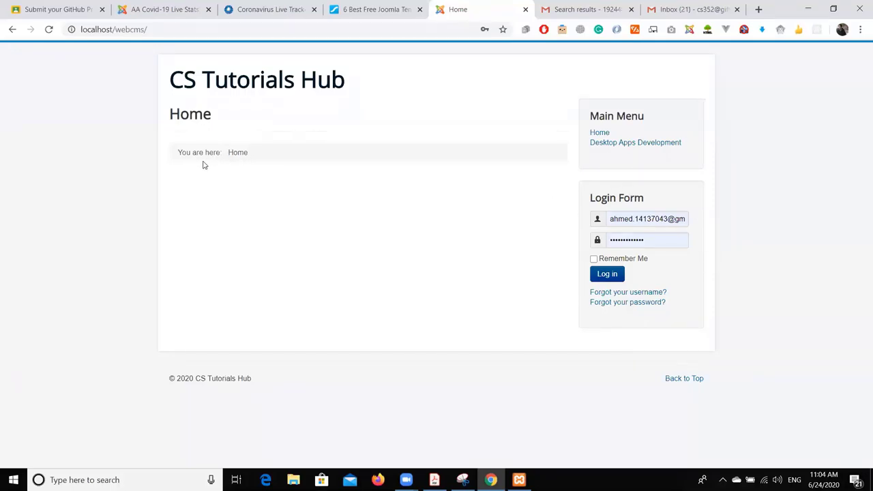
triple_click(298, 152)
left_click(300, 153)
left_click(600, 144)
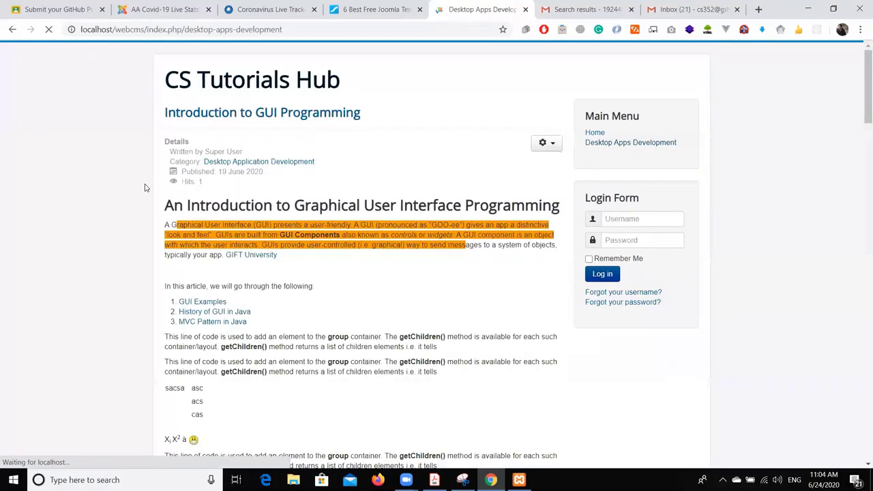
scroll(144, 188, "down", 20)
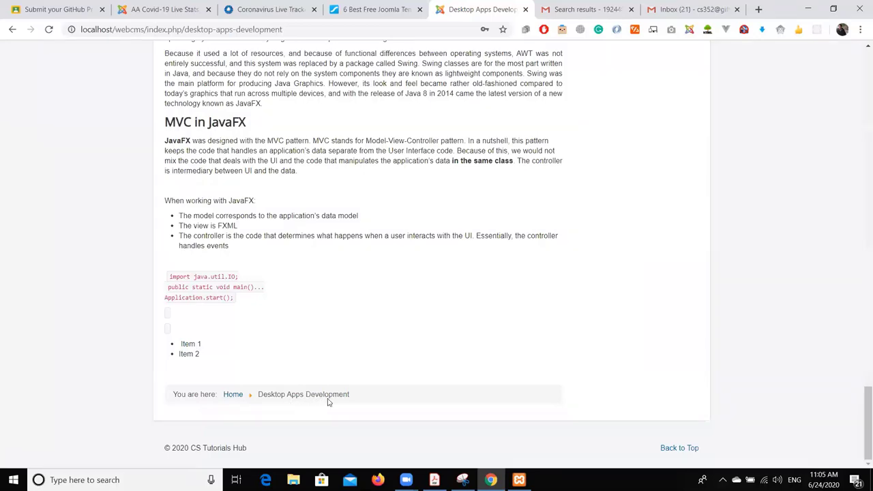
scroll(331, 416, "up", 20)
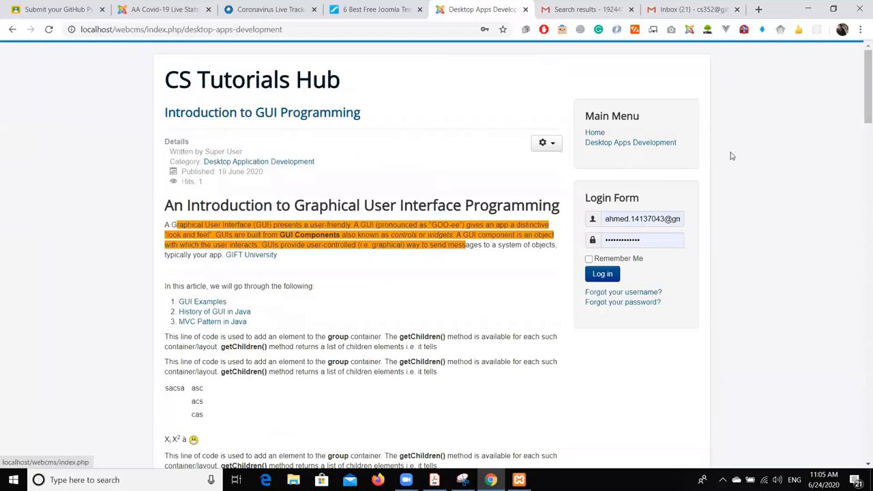
left_click(253, 88)
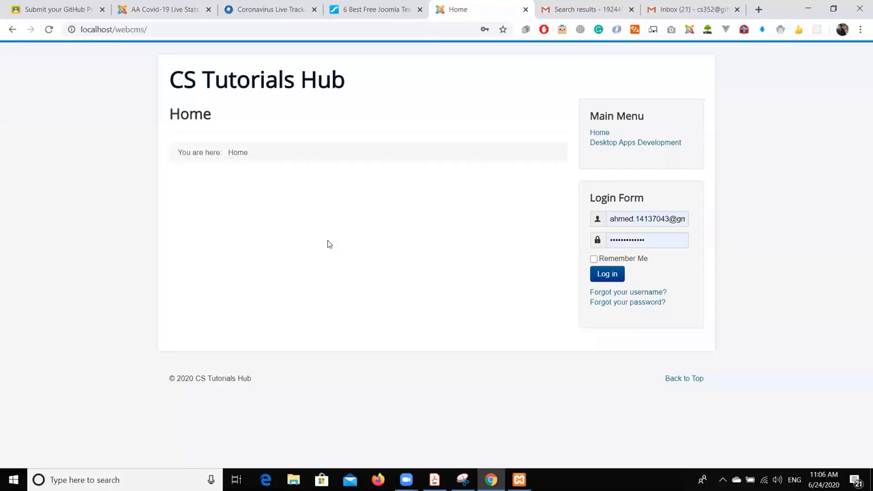
left_click(210, 29)
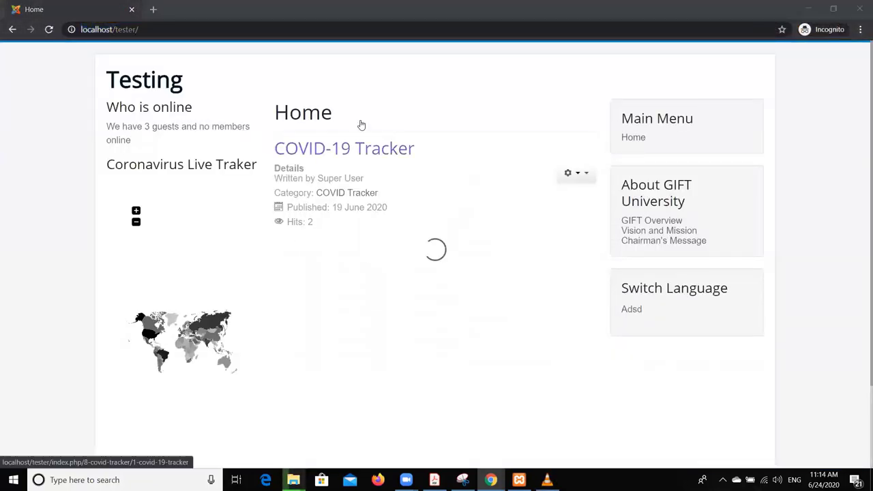
Look through the country rows of the Coronavirus Statistics table in the COVID-19 Tracker article on the Testing site.
scroll(462, 194, "down", 3)
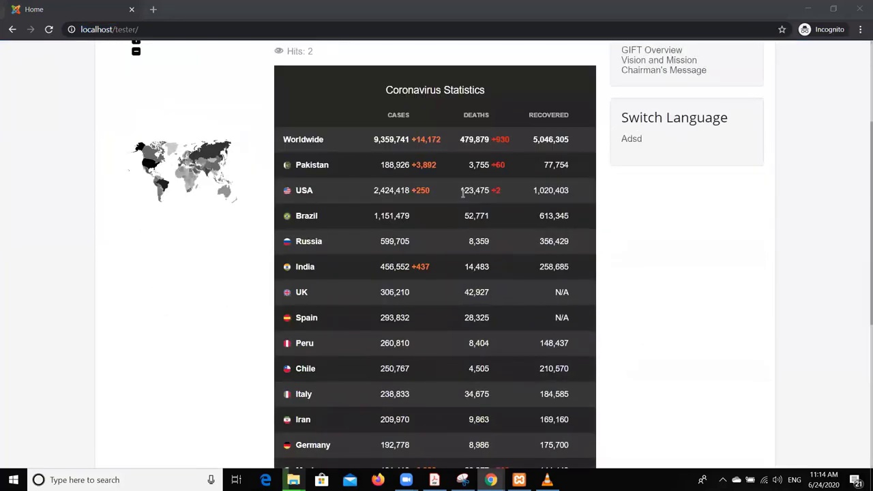
left_click_drag(367, 139, 558, 241)
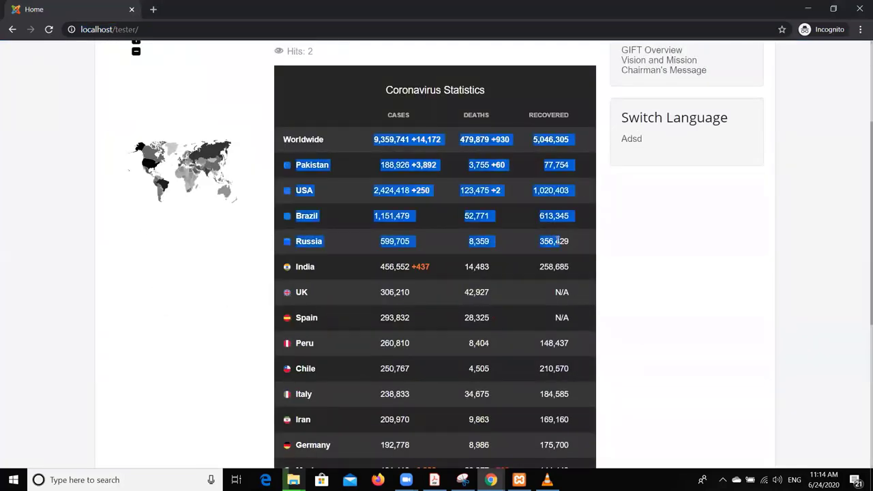
left_click(366, 189)
scroll(366, 189, "up", 3)
scroll(485, 232, "down", 5)
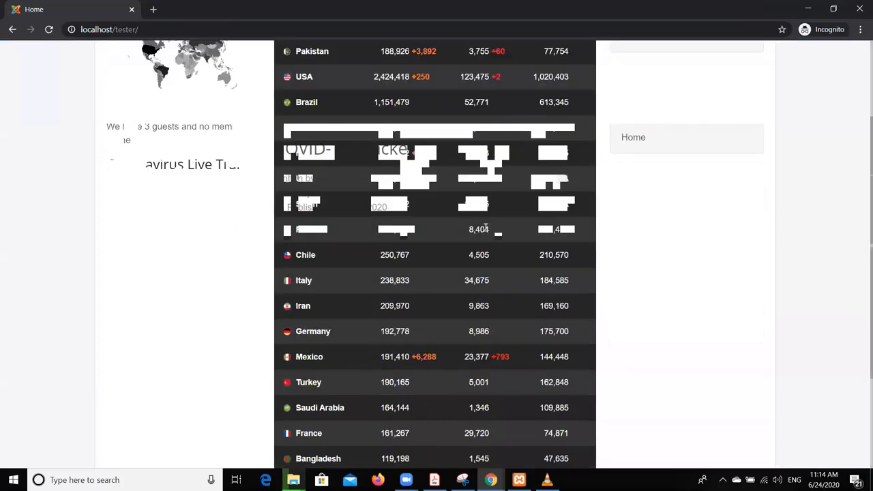
scroll(486, 249, "up", 2)
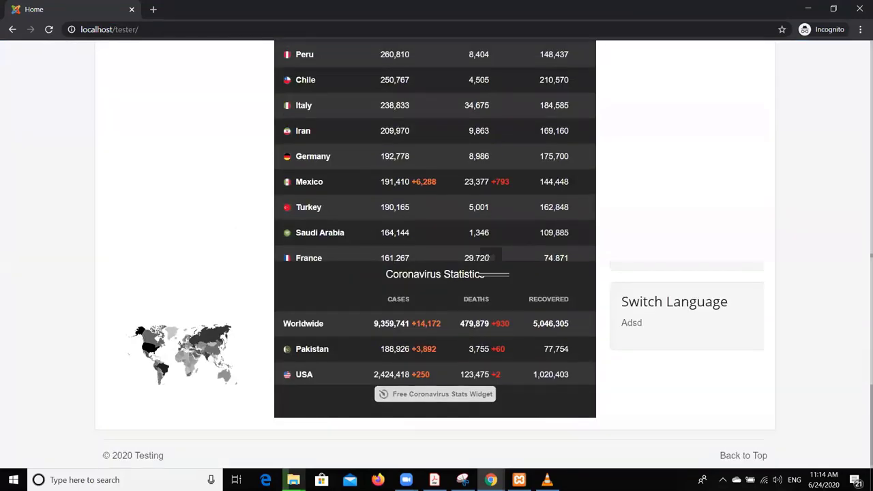
scroll(486, 252, "up", 5)
scroll(469, 287, "down", 3)
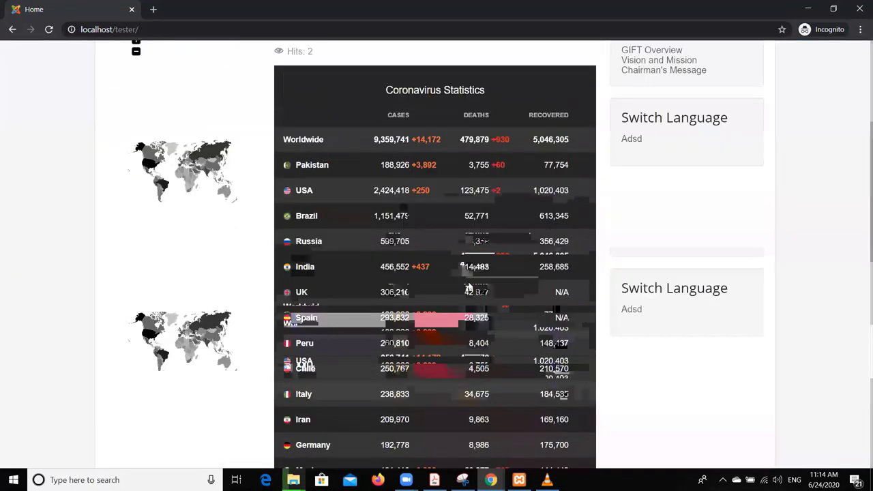
scroll(469, 286, "up", 3)
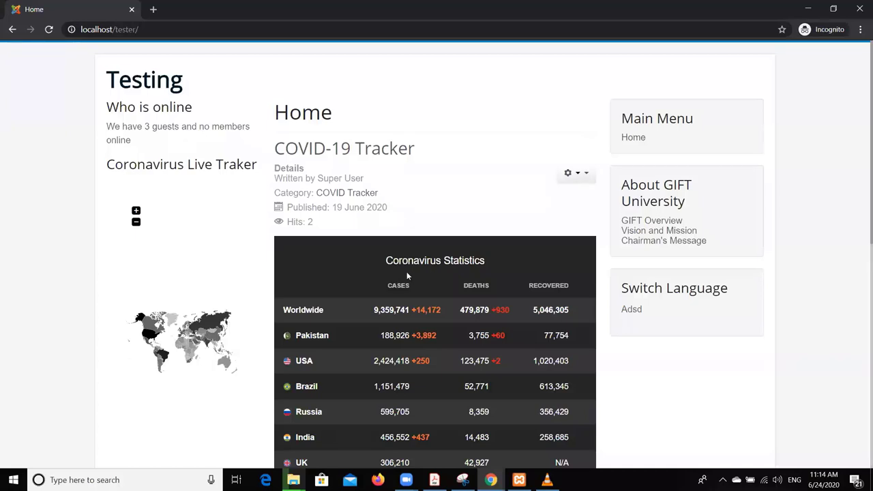
Enlarge the Coronavirus Live Traker map, pan it towards Asia and inspect Pakistan's figures, then restore the page zoom.
scroll(403, 298, "down", 2)
mouse_move(179, 234)
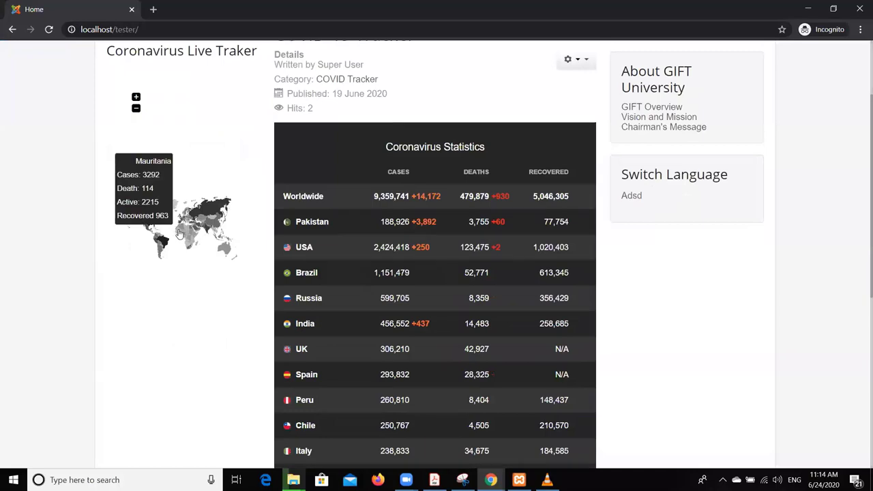
key("ctrl+plus")
key("ctrl+plus")
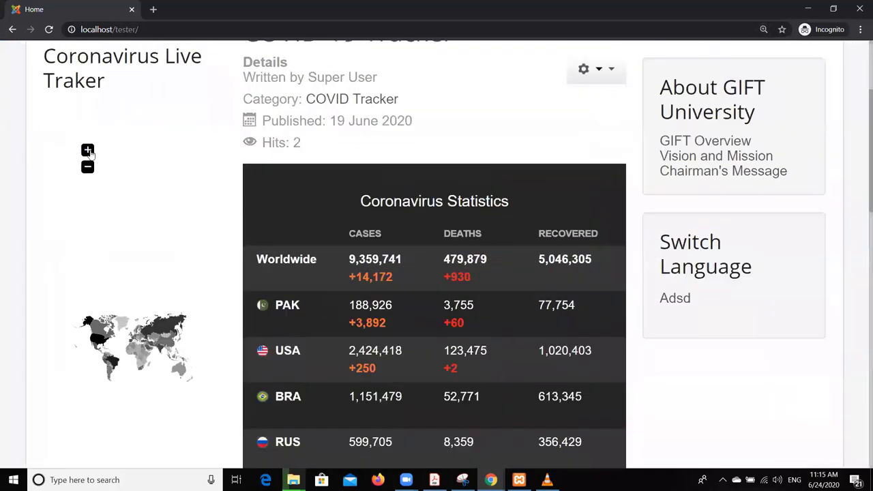
left_click(88, 150)
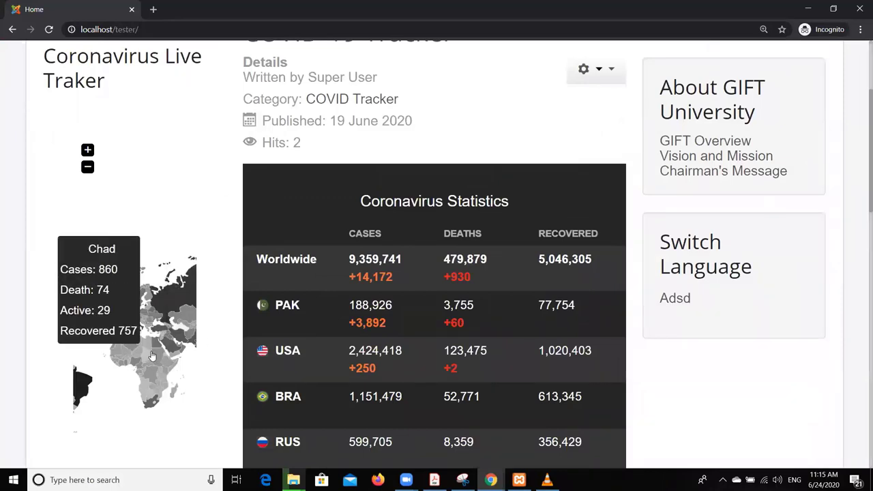
scroll(107, 351, "up", 1)
left_click_drag(108, 351, 63, 301)
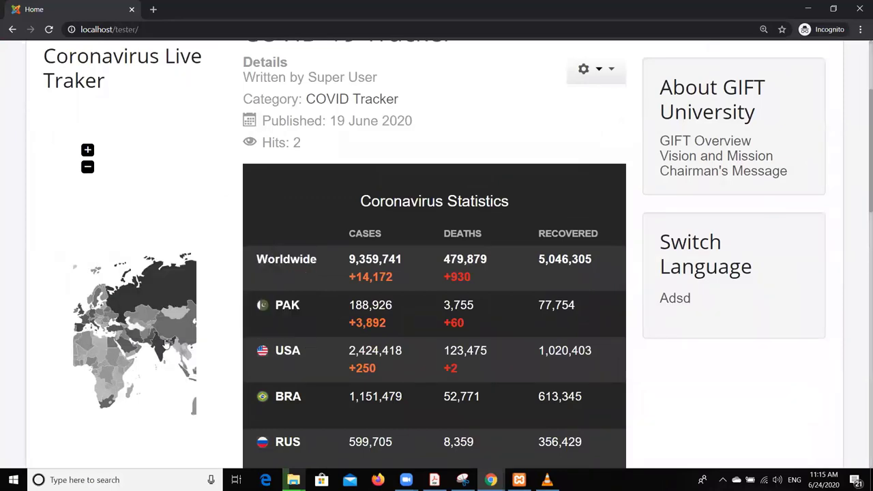
mouse_move(147, 341)
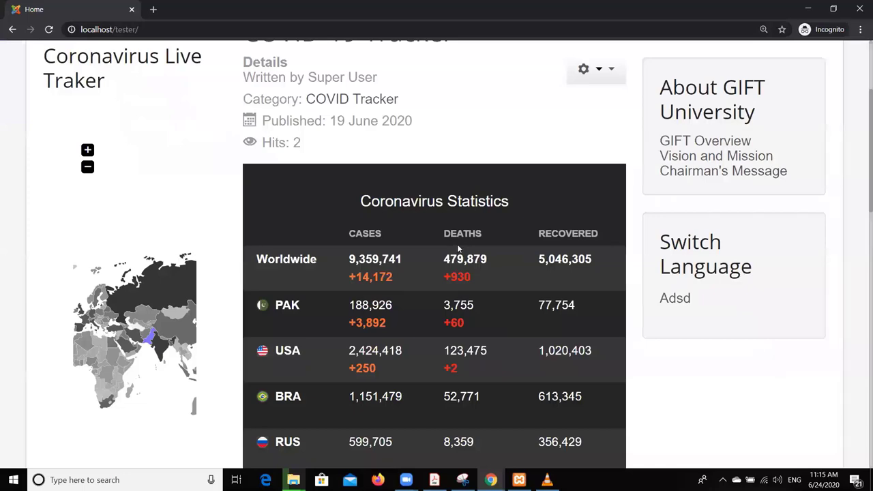
key("ctrl+minus")
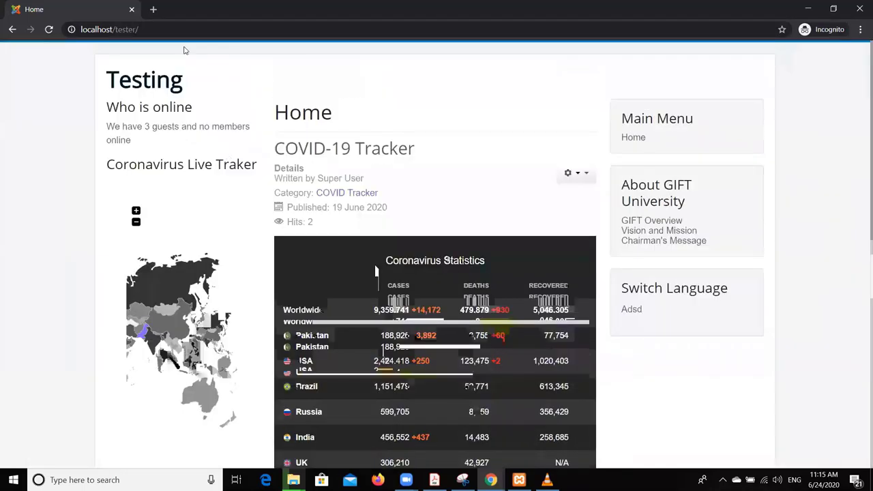
Check the site address and examine the guest count in the Who is online module.
left_click(176, 32)
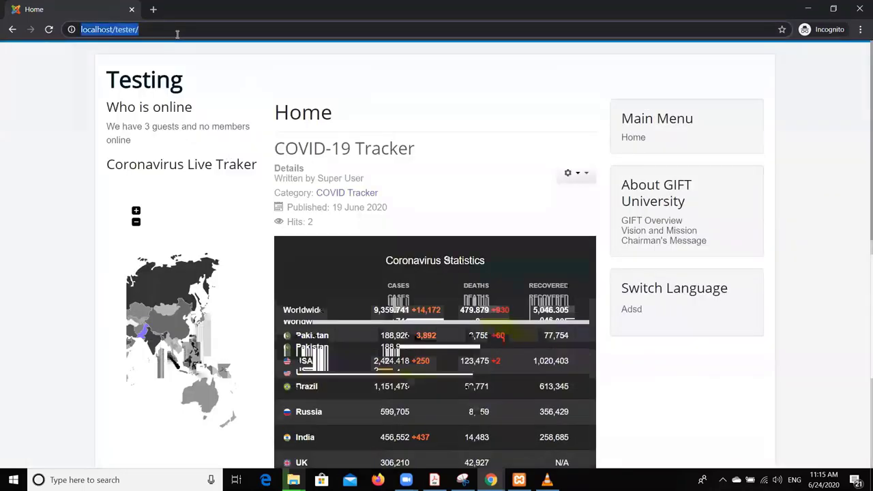
left_click(129, 140)
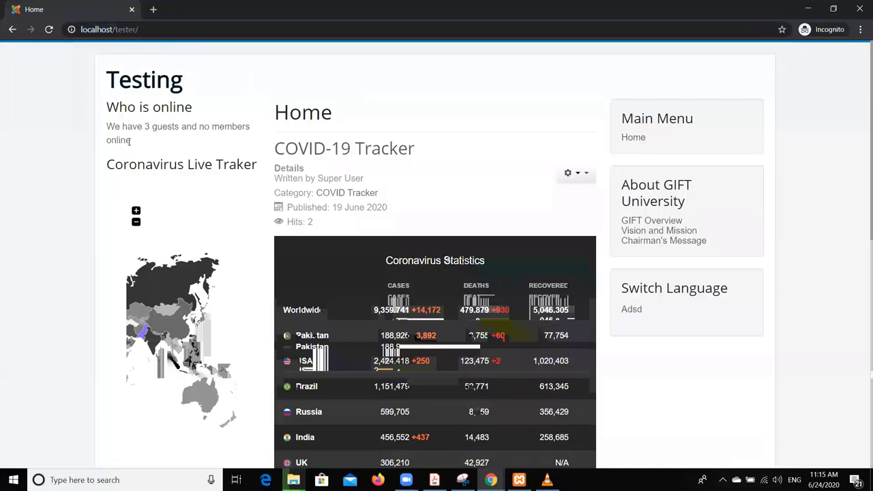
left_click_drag(130, 141, 153, 127)
left_click(103, 128)
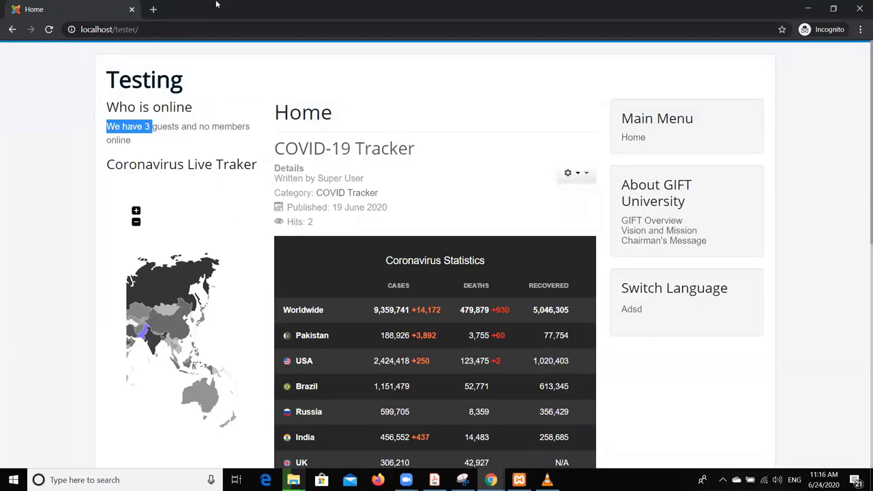
Go to the site's administration login page at localhost/tester/administrator.
left_click(212, 31)
left_click(211, 30)
type("adm")
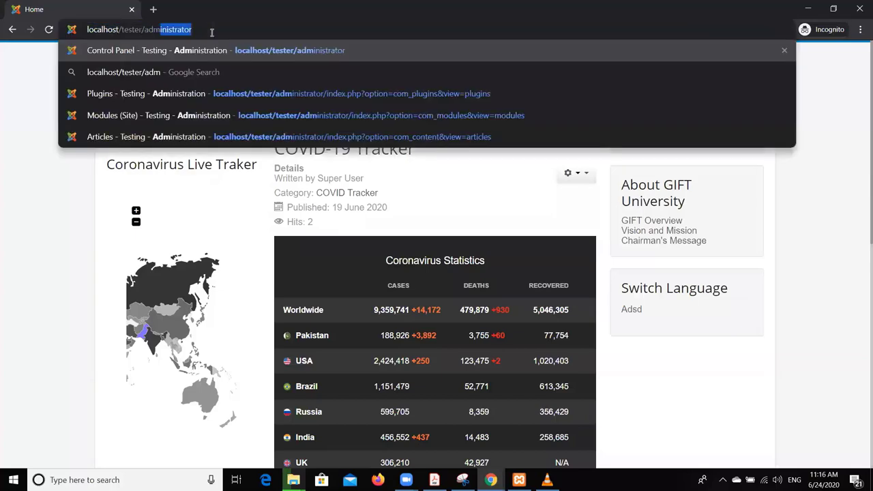
key("Return")
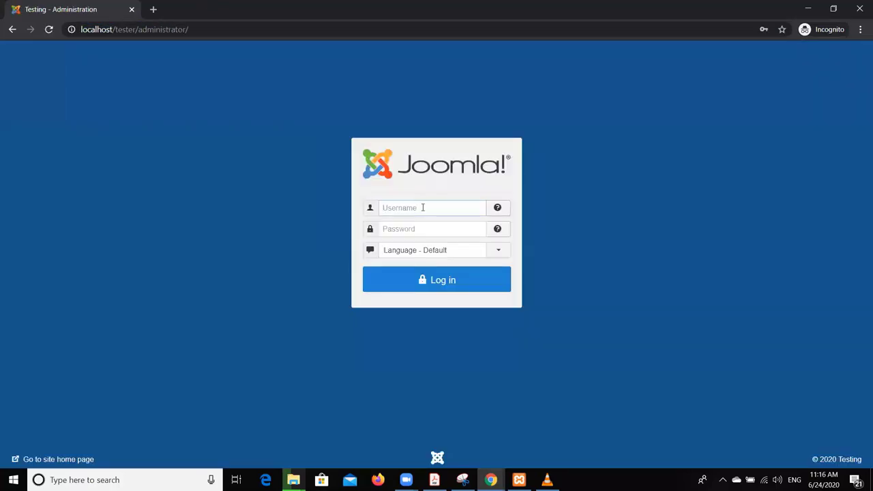
Log in to the Joomla administration with the username tester and the account password.
left_click(423, 208)
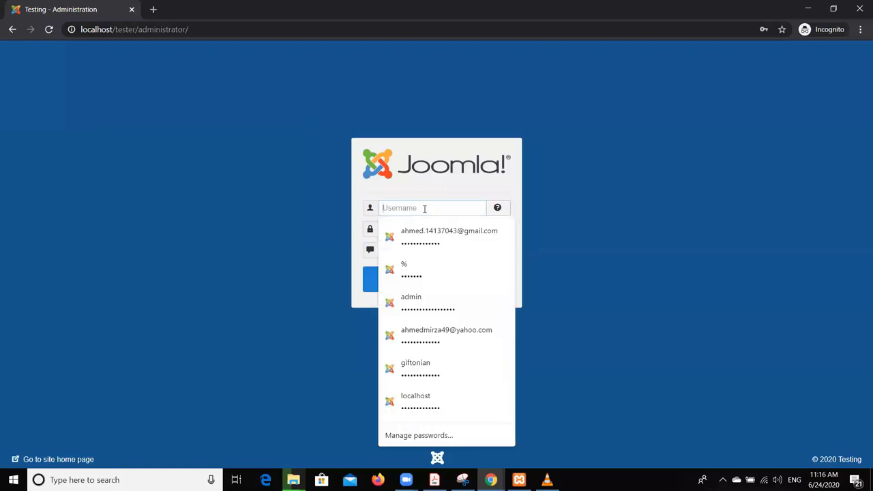
type("tes")
type("ter")
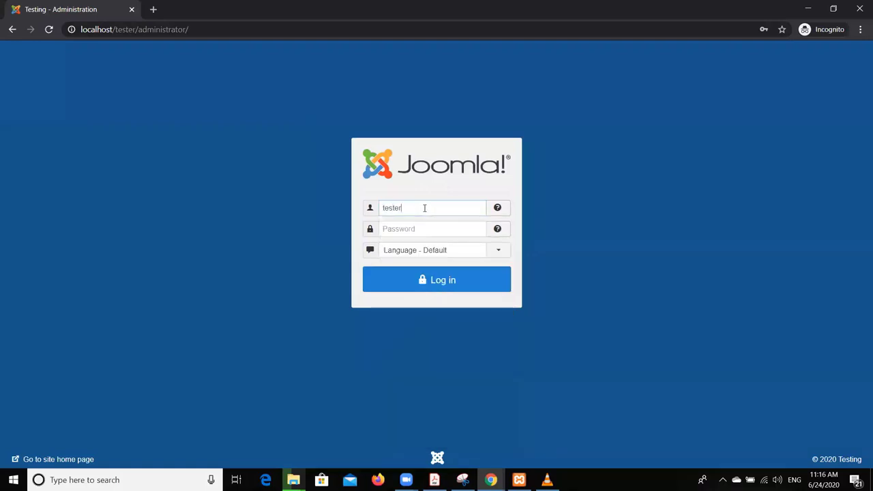
key("Tab")
type("••")
key("Return")
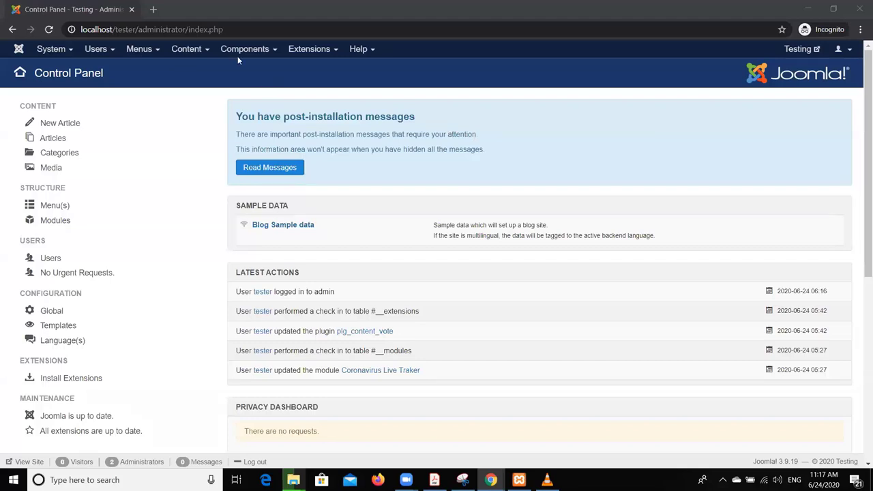
Create a new article category titled Web Development with an empty description, then save and close it.
left_click(188, 50)
mouse_move(199, 82)
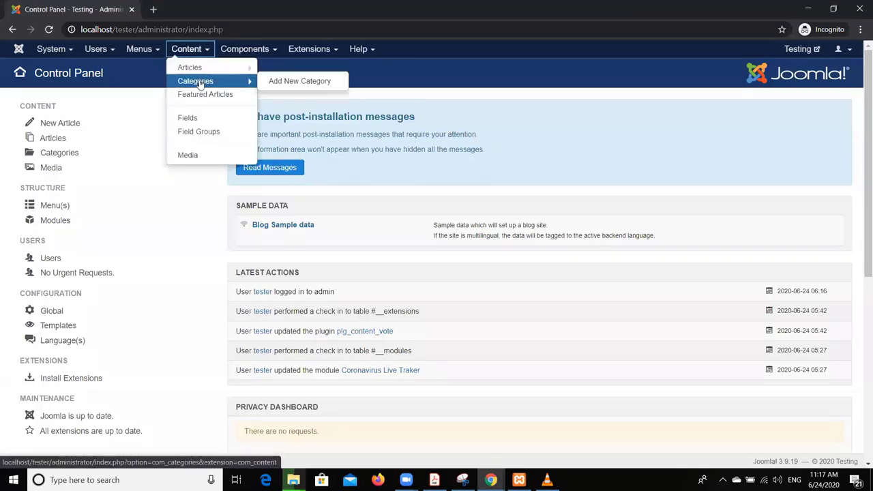
left_click(272, 83)
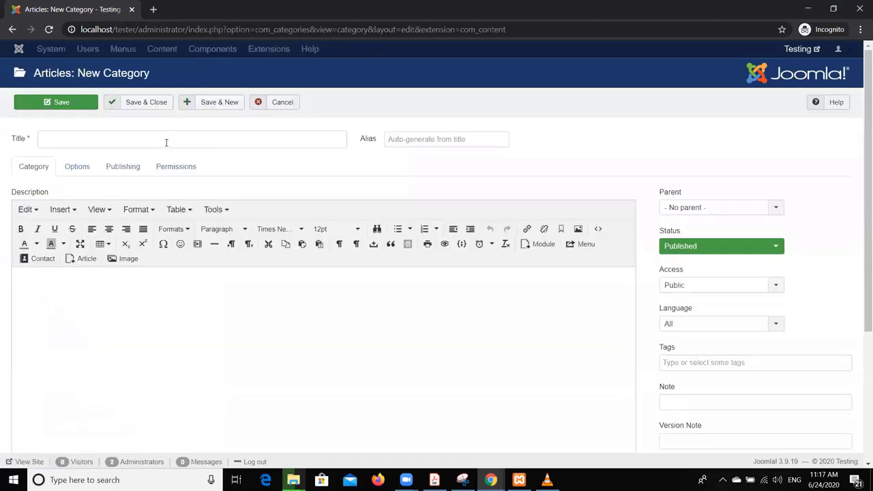
left_click(166, 138)
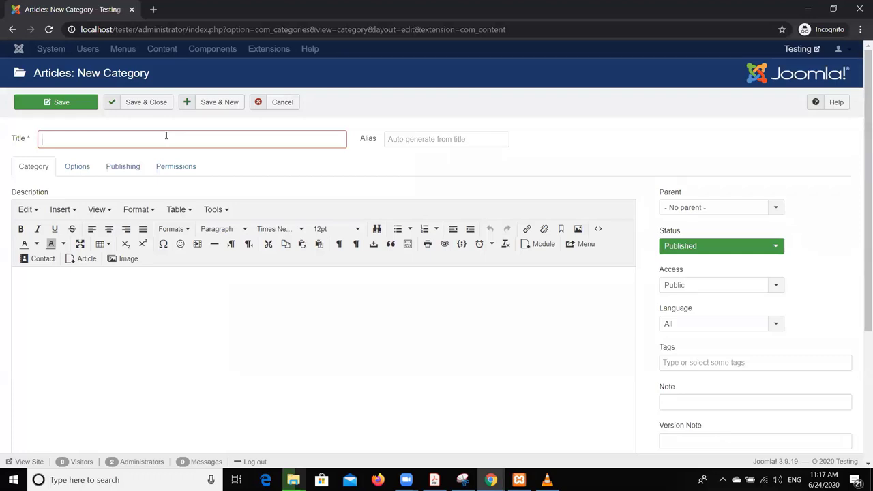
type("Web ")
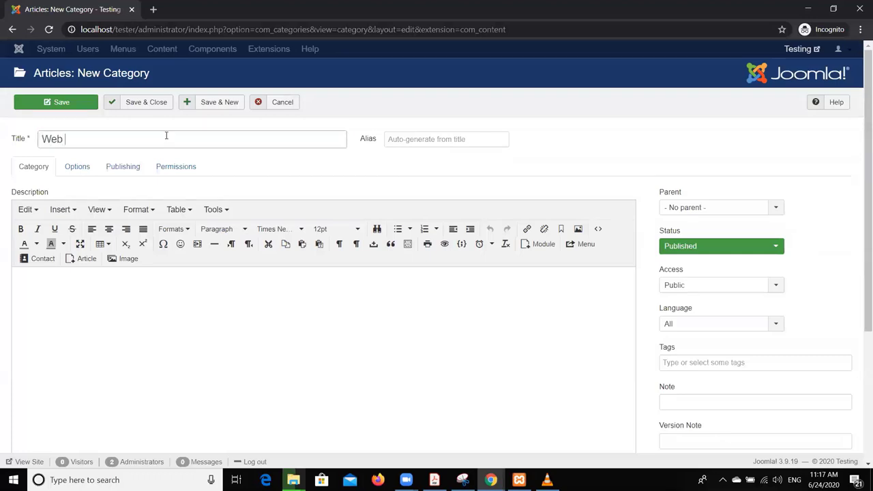
type("Development")
scroll(187, 168, "down", 1)
scroll(255, 209, "up", 1)
left_click(113, 295)
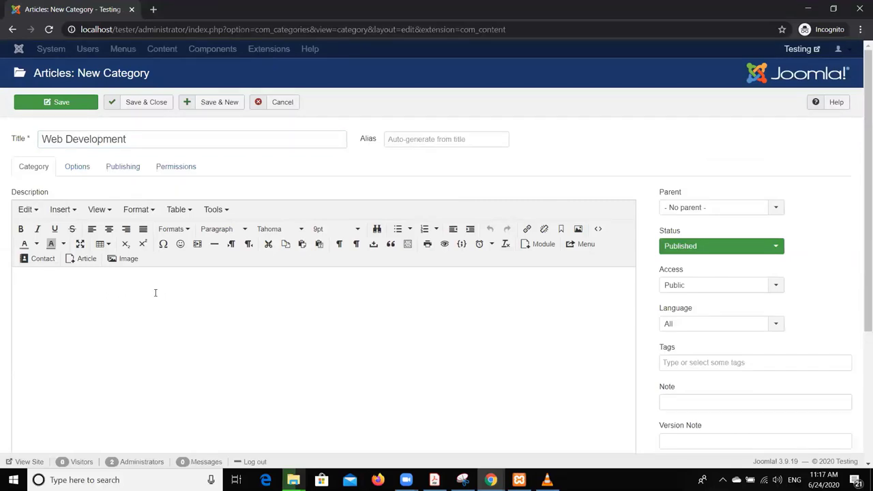
left_click(139, 106)
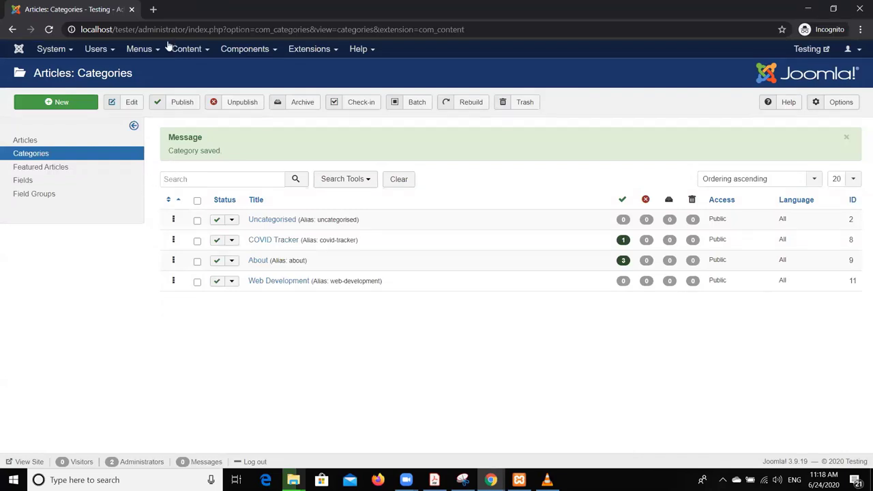
Open the list of articles in the administration area.
left_click(196, 51)
mouse_move(203, 74)
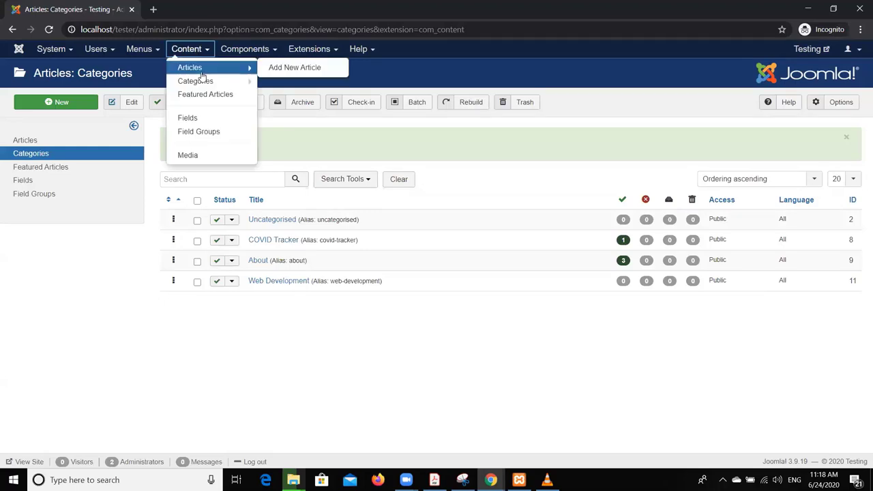
left_click(232, 68)
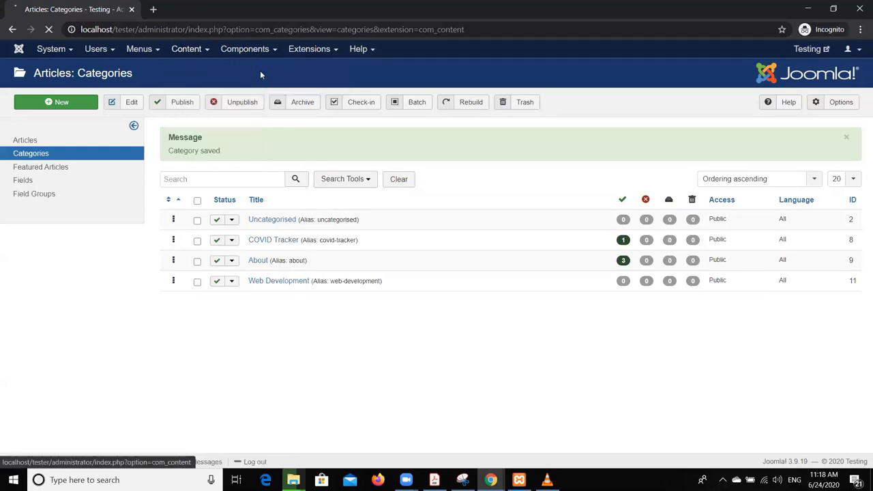
Search the web for lorem ipsum and copy the "What is Lorem Ipsum?" and "Why do we use it?" sections from lipsum.com.
key("ctrl+t")
type("lorem ipsum")
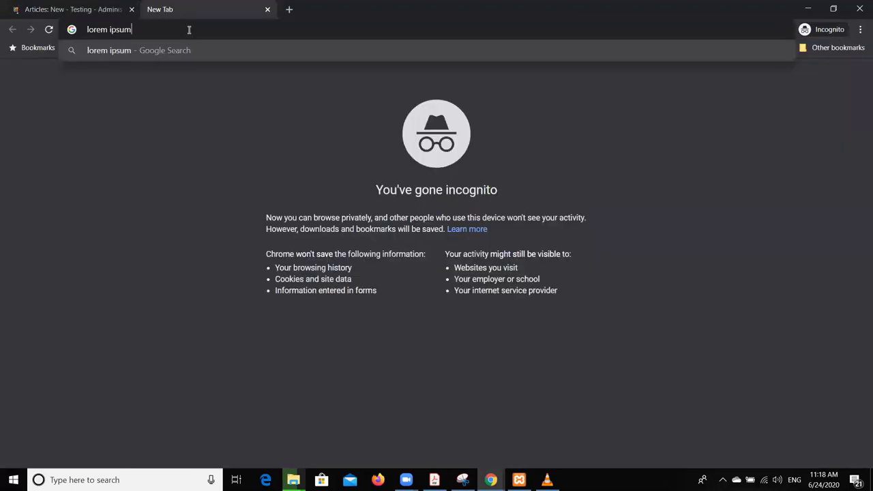
key("Return")
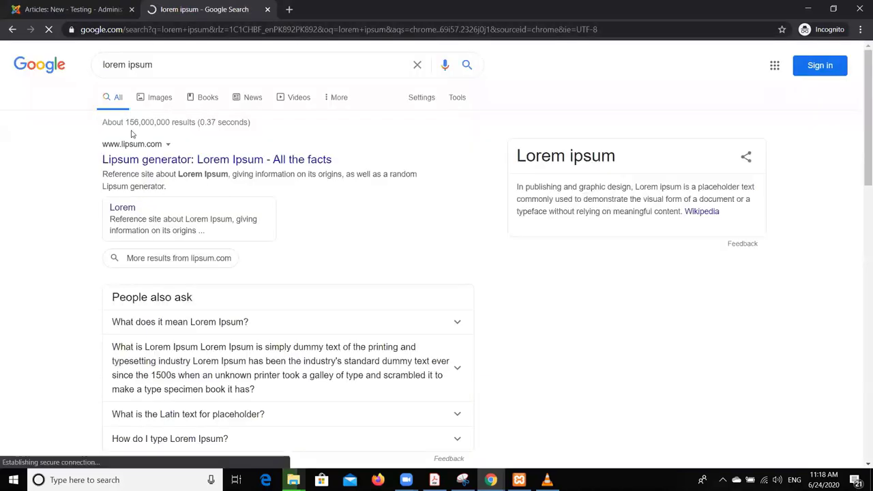
left_click_drag(554, 271, 176, 148)
key("ctrl+c")
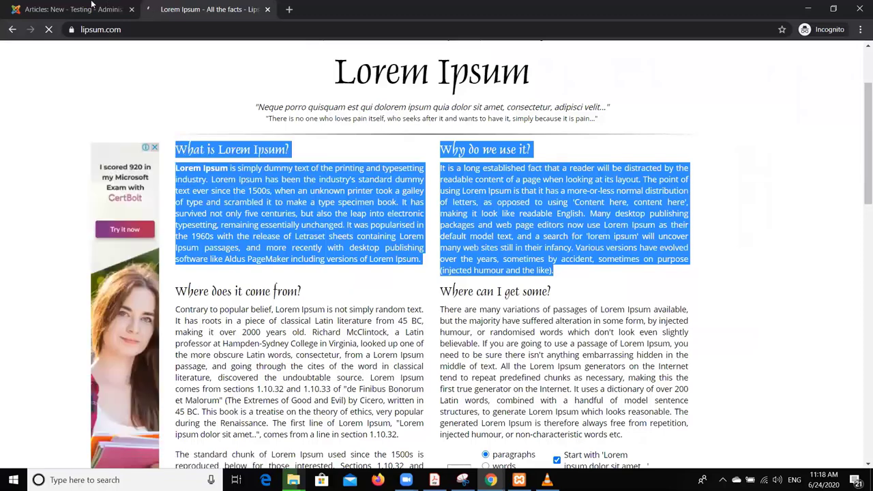
Paste the copied Lorem Ipsum sections into the body of the new Joomla article.
left_click(91, 9)
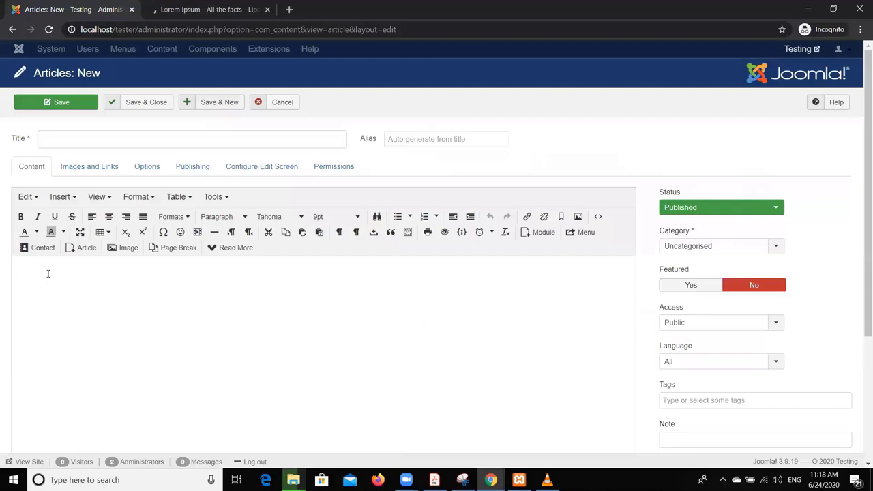
left_click(47, 274)
key("ctrl+v")
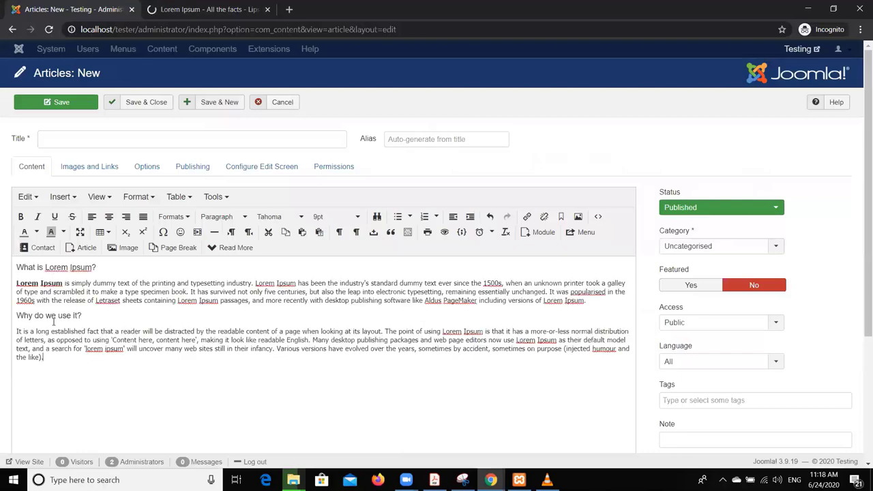
Generate five paragraphs of Lorem Ipsum on lipsum.com and paste them below the existing text in the article body.
key("alt+Tab")
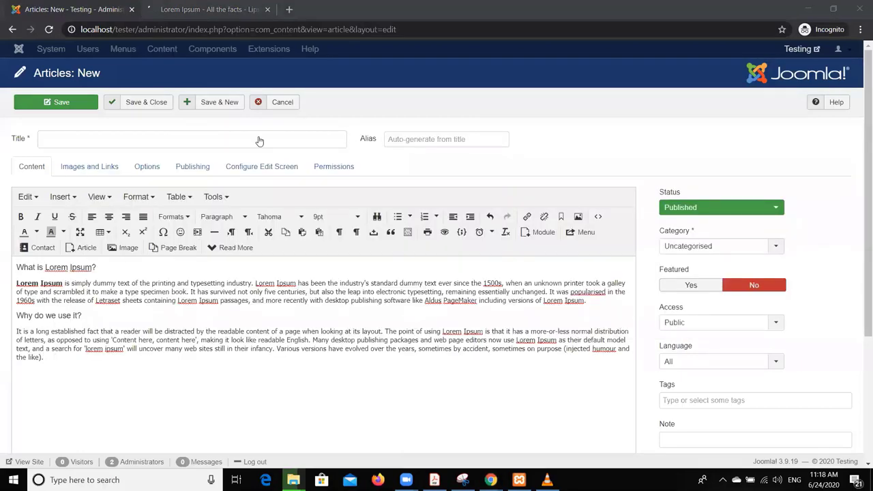
key("ctrl+Tab")
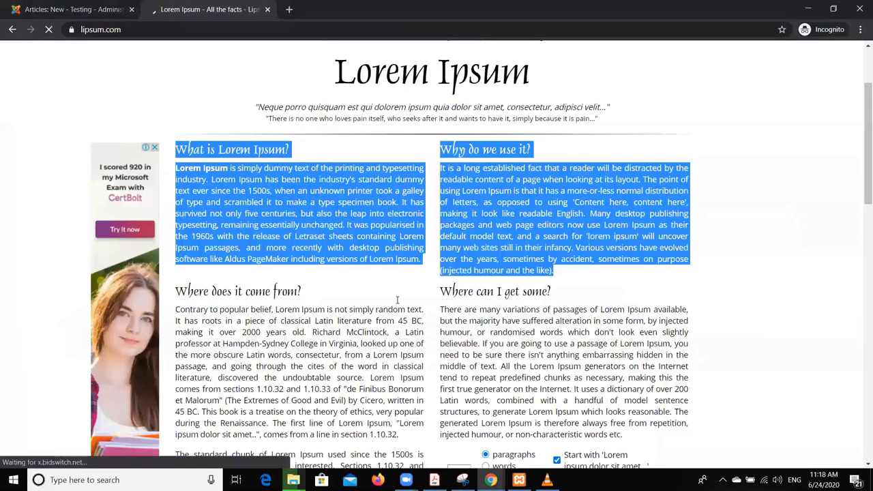
scroll(410, 321, "down", 2)
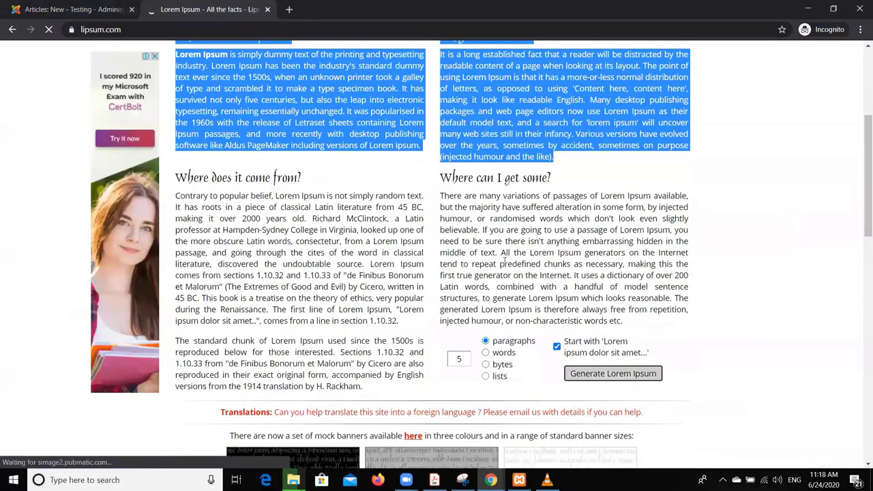
left_click(584, 374)
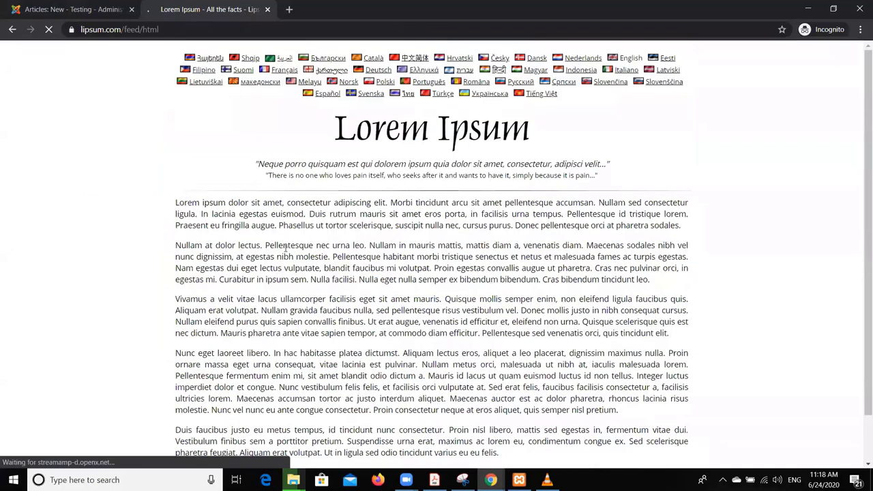
left_click_drag(286, 247, 504, 403)
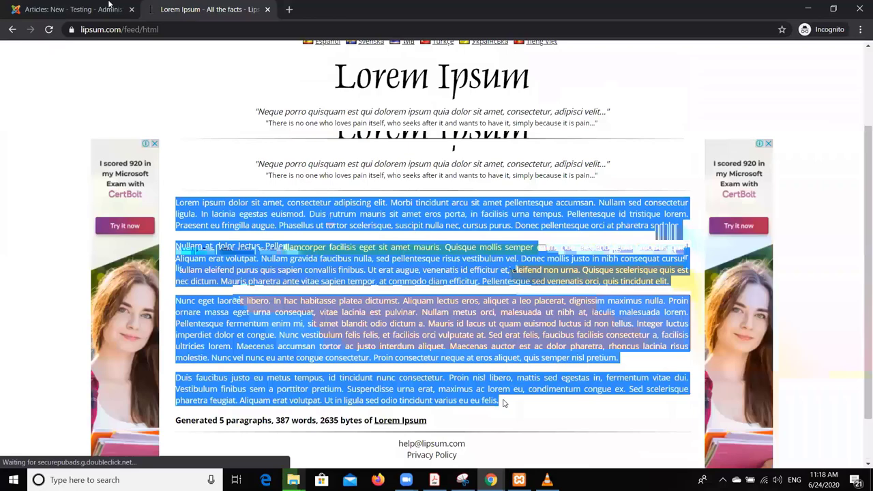
left_click(109, 8)
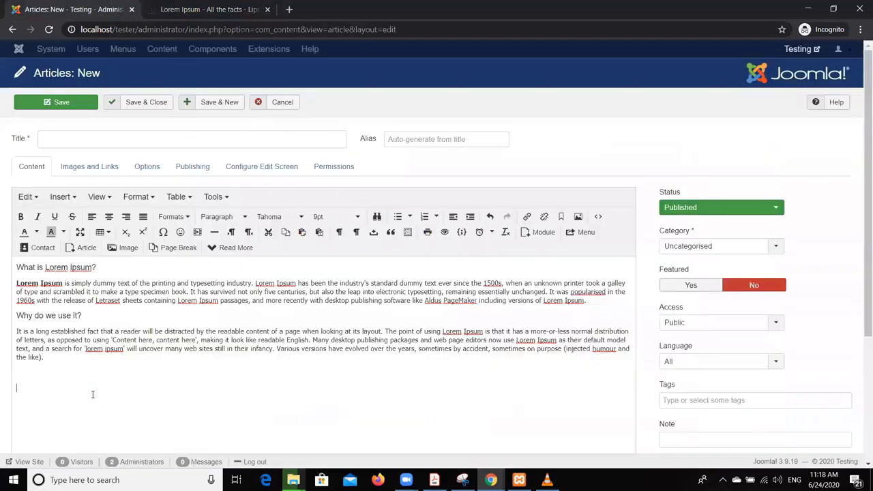
key("ctrl+v")
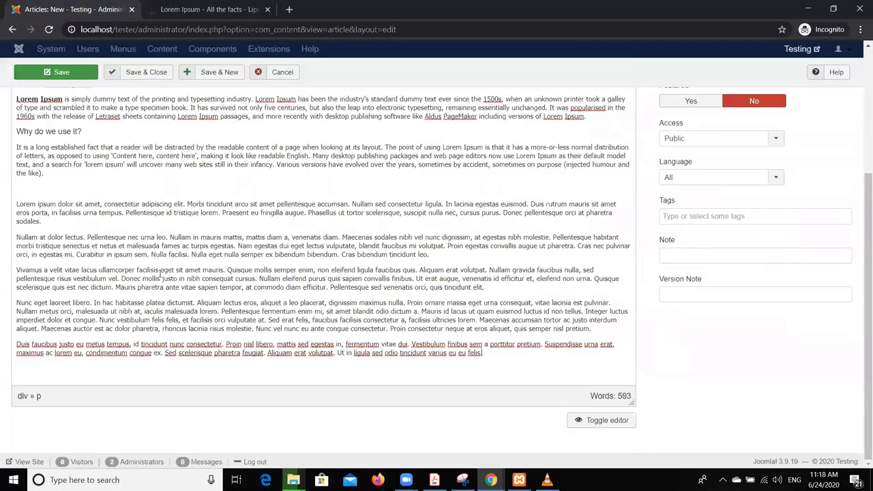
Title the article Web Development Overview.
scroll(160, 273, "up", 3)
left_click(77, 141)
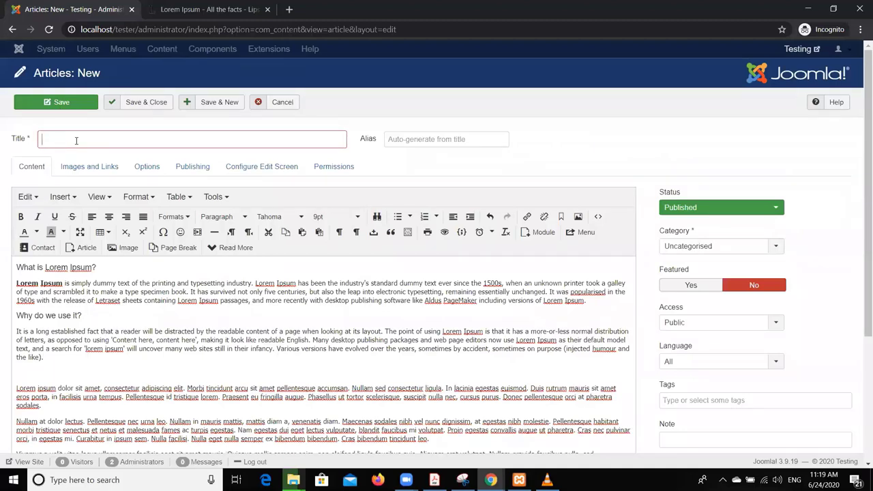
type("Allou")
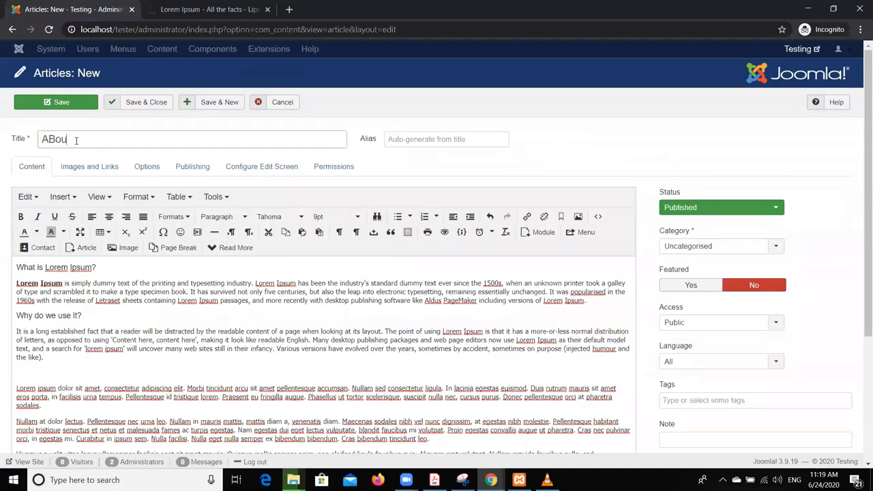
key("BackSpace")
key("BackSpace")
key("BackSpace")
key("BackSpace")
key("BackSpace")
type("Web Development Overview")
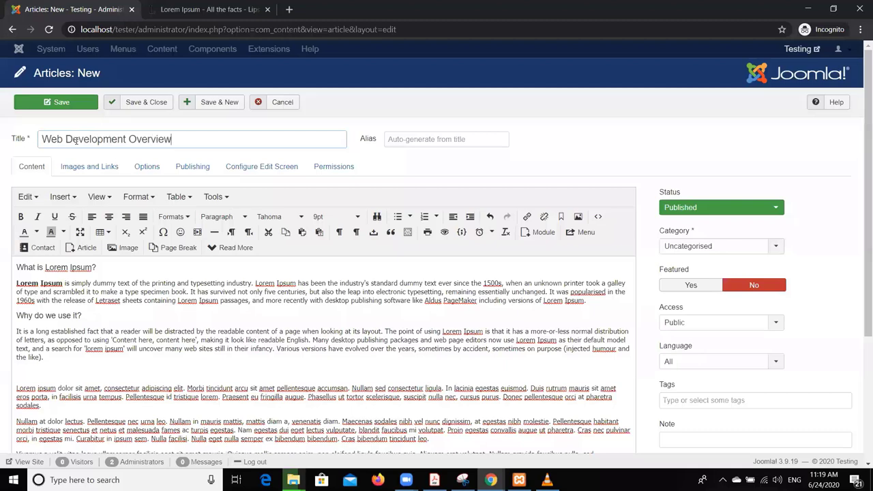
Assign the article to the Web Development category, then save it and start another new article.
left_click(690, 248)
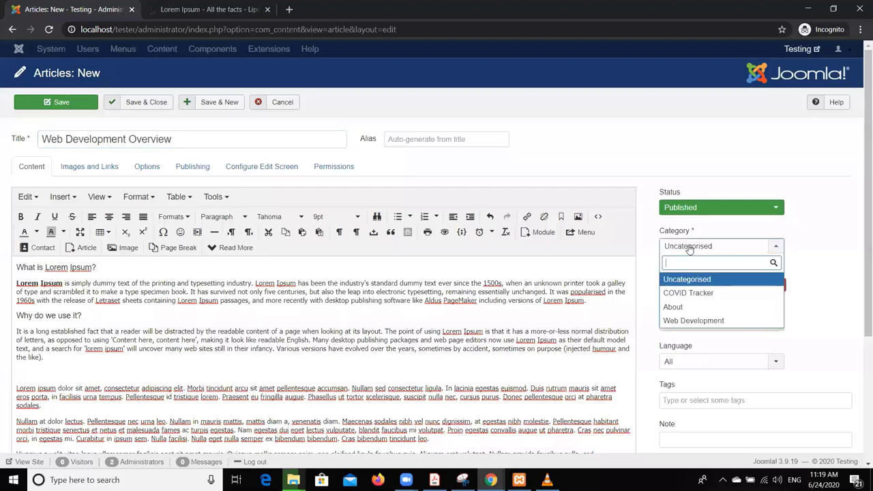
left_click(703, 320)
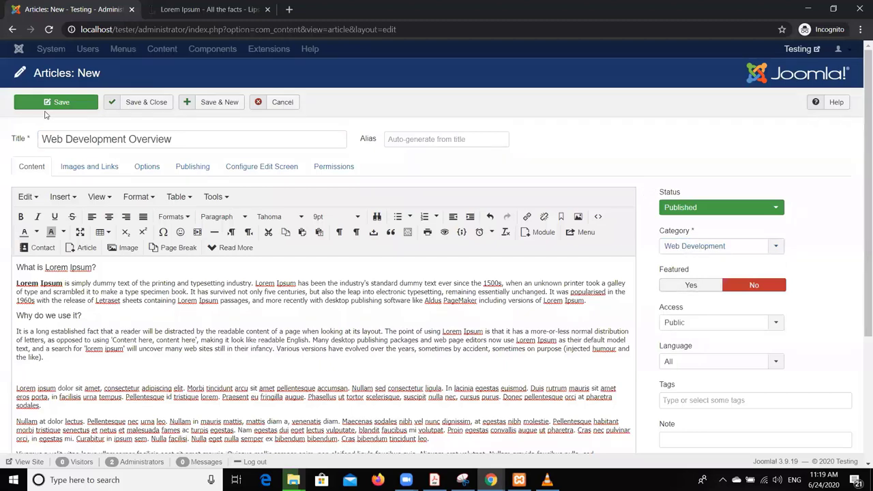
left_click(231, 108)
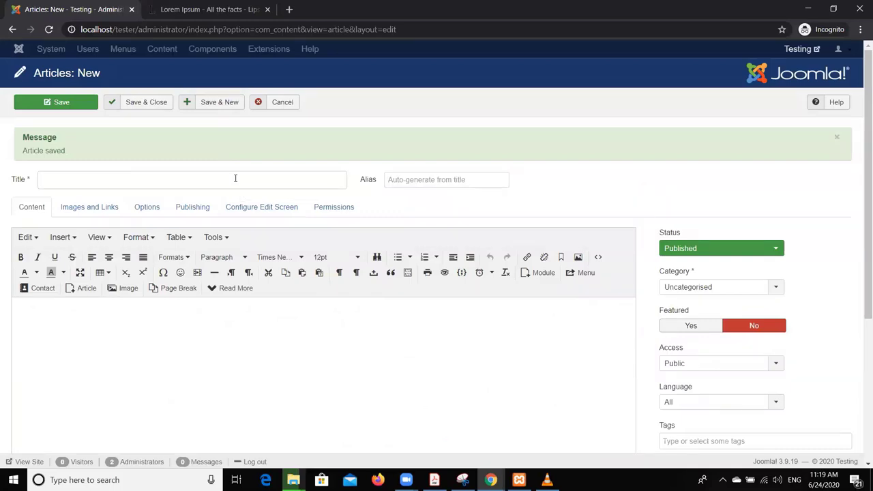
Title the new article Web Development Frameworks and place the cursor in its empty body.
left_click(235, 179)
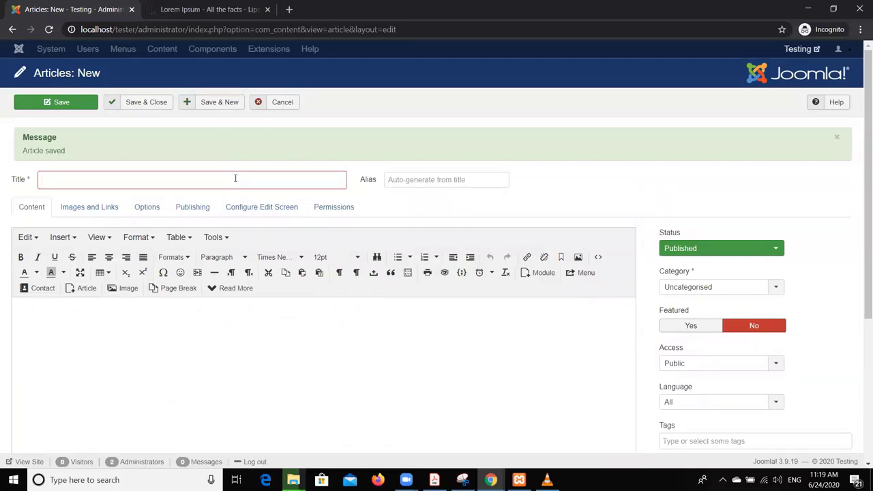
type("Web Deve")
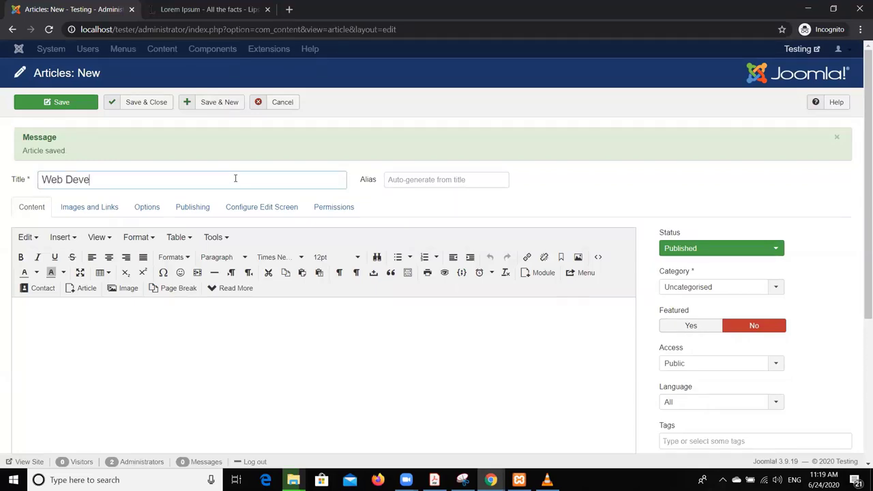
type("lopment Frame")
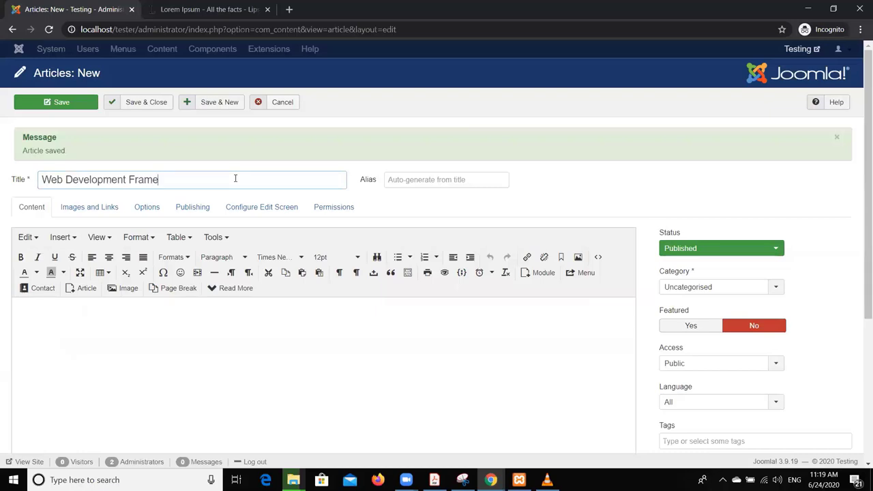
type("works")
left_click(62, 314)
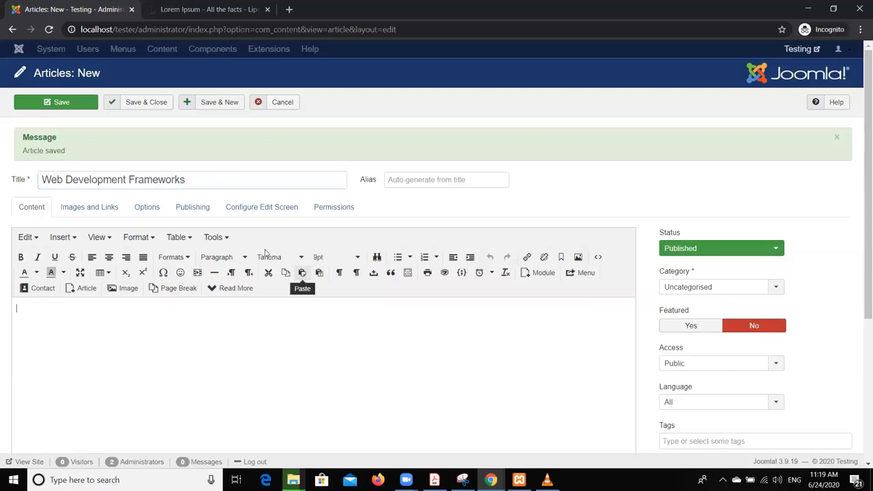
left_click(220, 257)
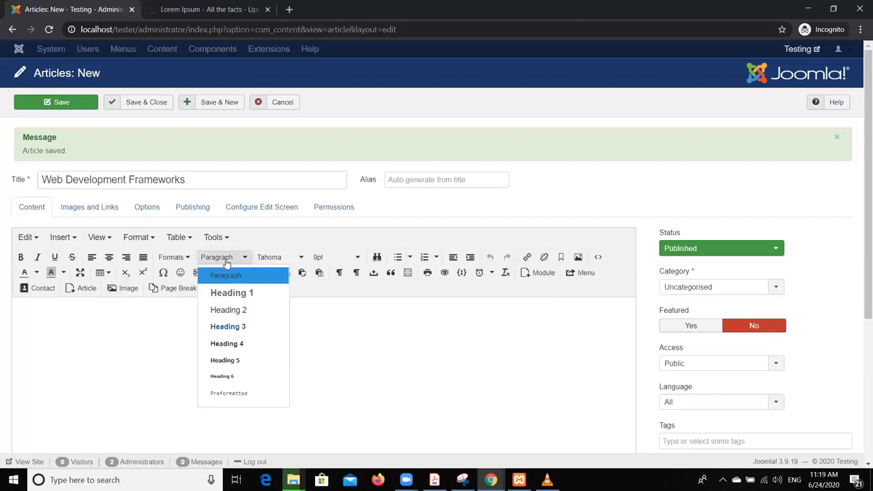
left_click(232, 311)
type("There are")
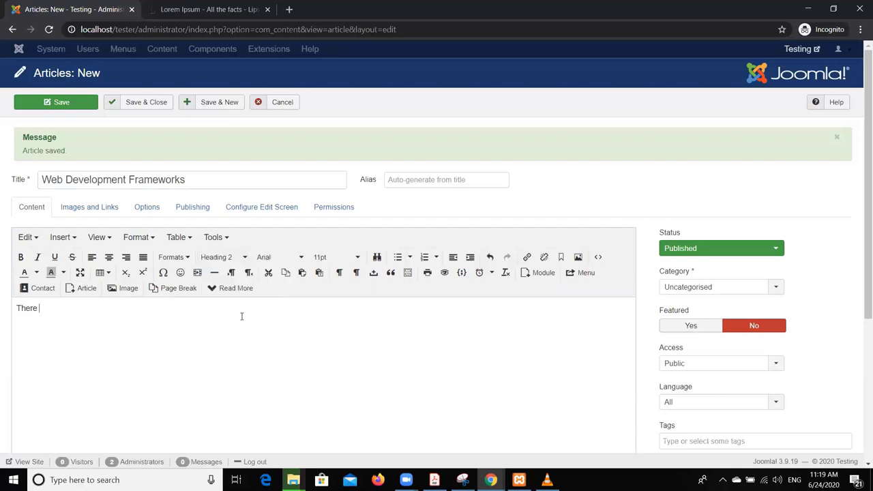
key("ctrl+shift+Left")
key("ctrl+shift+Left")
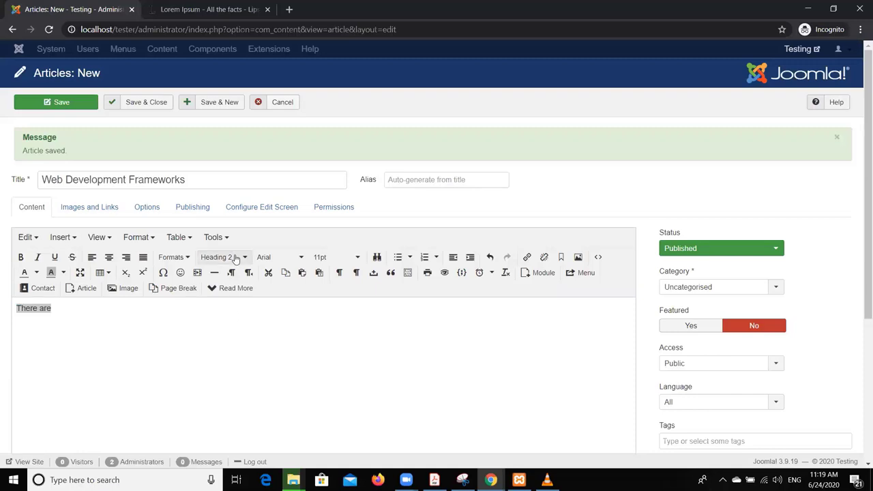
left_click(234, 259)
left_click(240, 293)
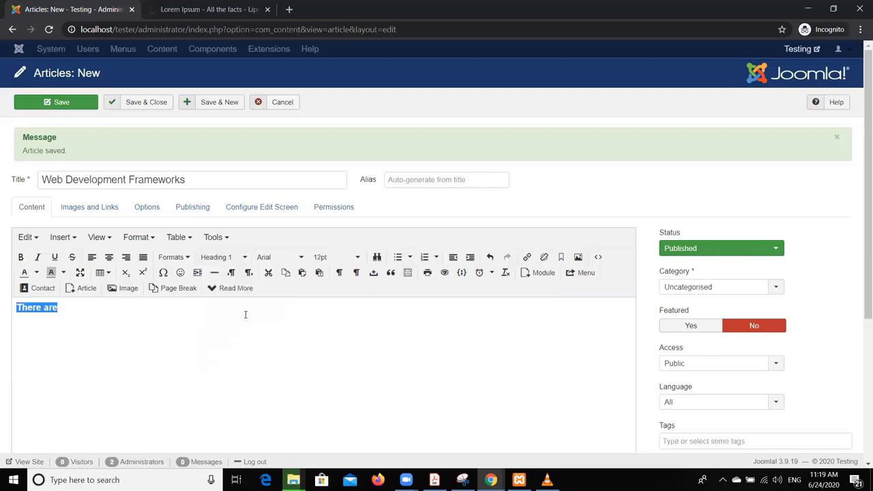
Write "Front-end Frameworks and Libraries" as the first line of the article body and format it as Heading 1.
type("Front")
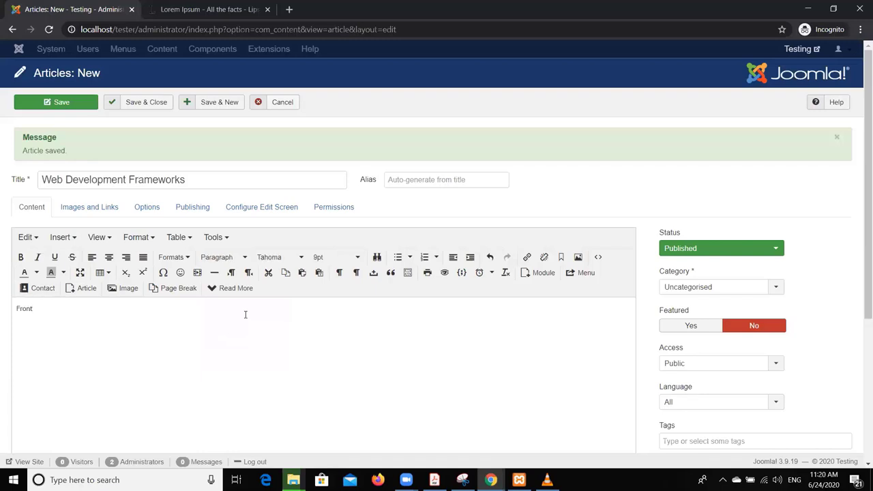
type("-end Frameworks and Libraries")
key("Return")
left_click(213, 259)
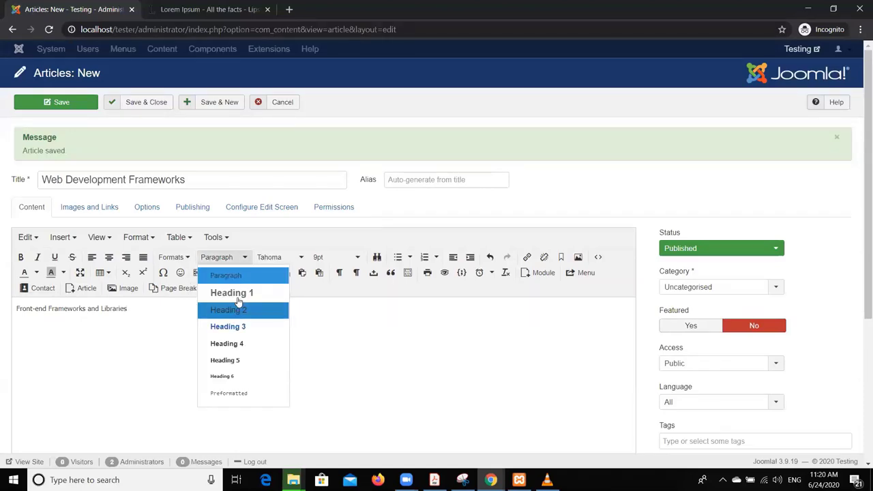
left_click(238, 293)
left_click(86, 316)
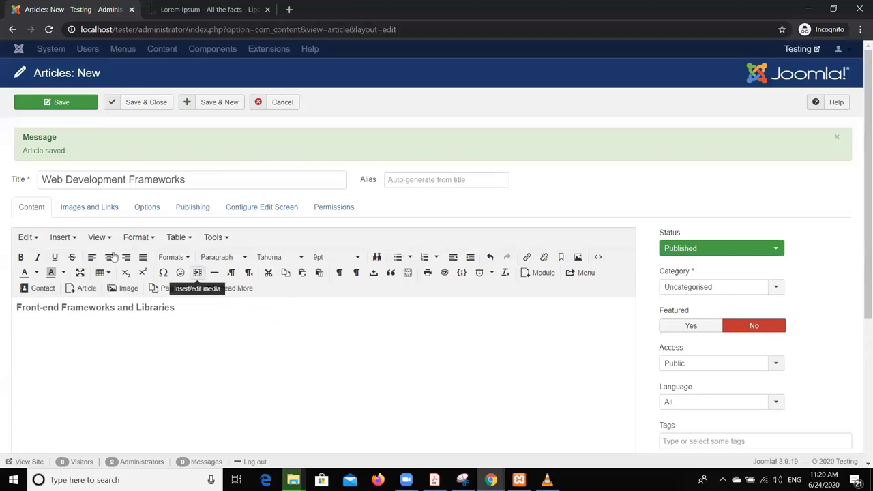
Add a numbered list under the heading with Angular JS, Bootstrap 4, React JS, Material UI and Tailwind CSS.
left_click(424, 258)
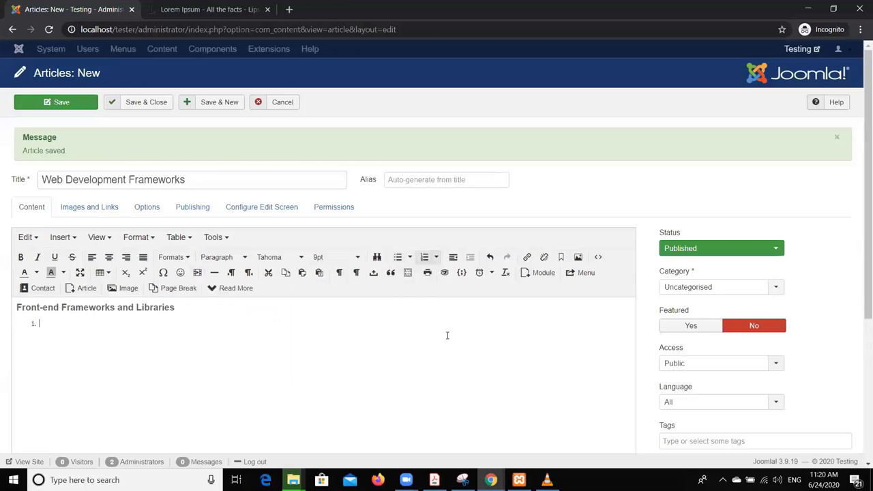
type("Angular JS")
key("Return")
type("Bootstrap 4")
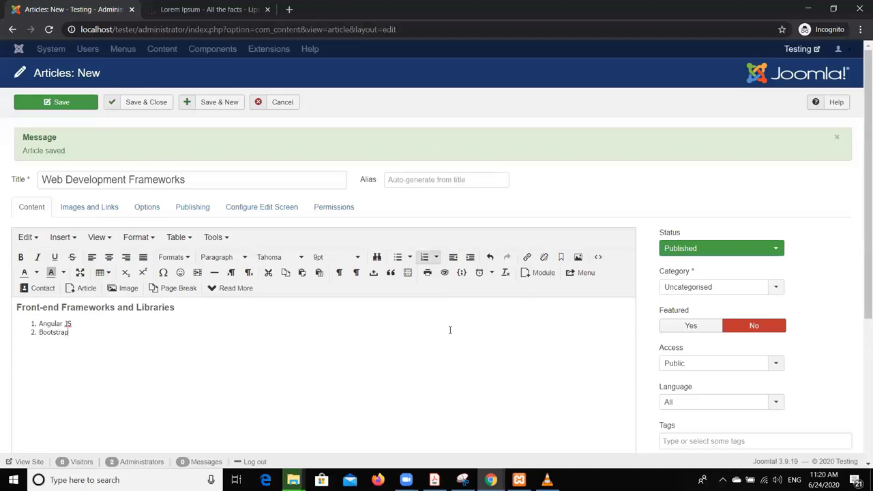
key("Return")
type("React JS")
key("Return")
type("Material UI")
key("Return")
type("Tailwind")
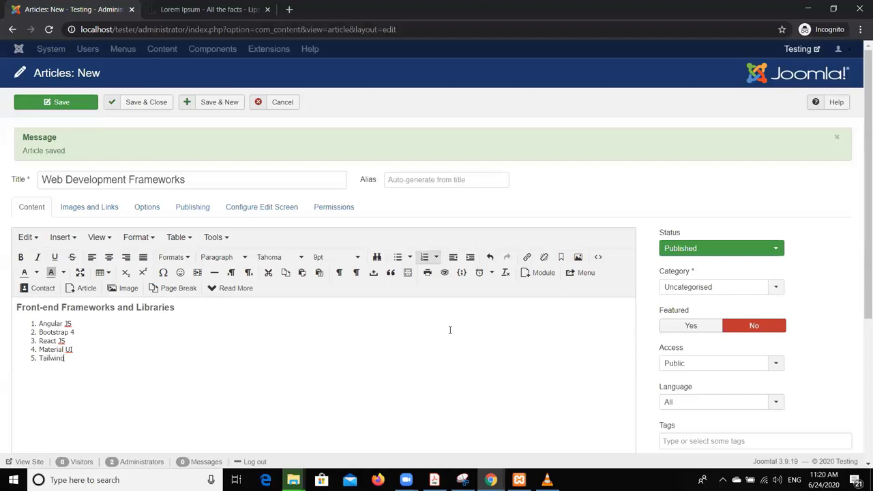
type(" CSS")
End the front-end list and add "Back-end Frameworks" below it as a Heading 1.
key("Return")
key("Return")
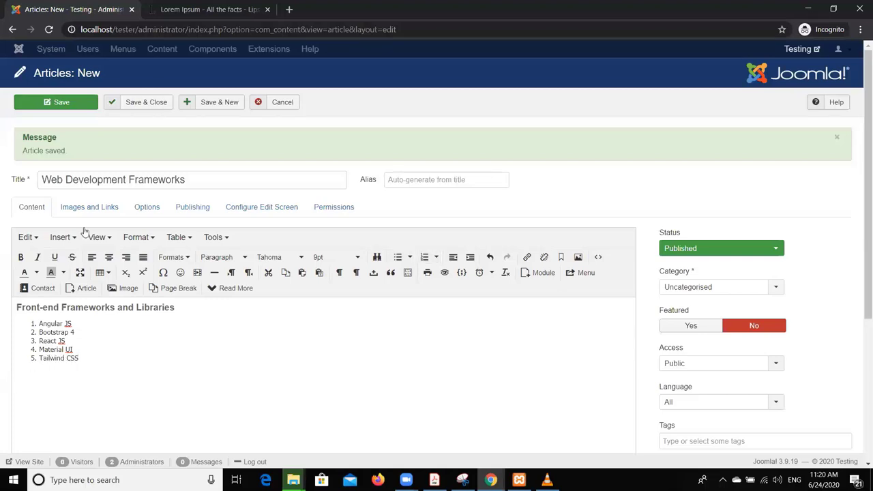
left_click(235, 257)
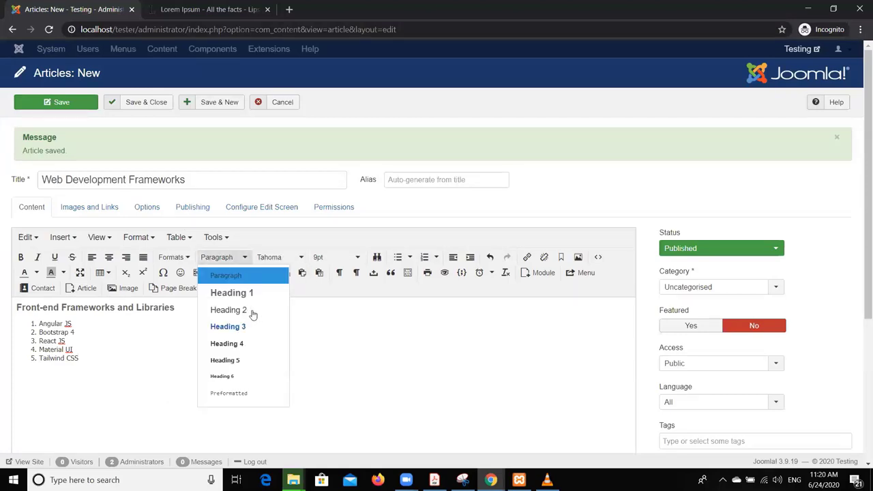
left_click(254, 294)
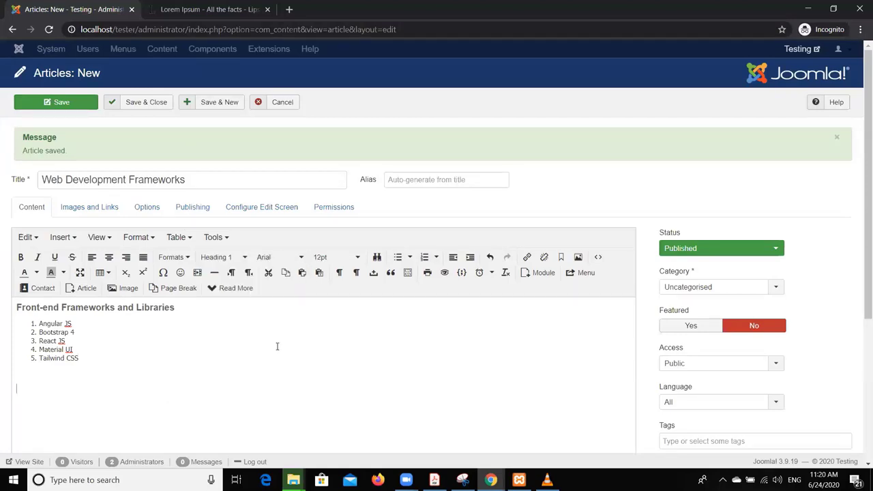
type("Back-end Frameworks")
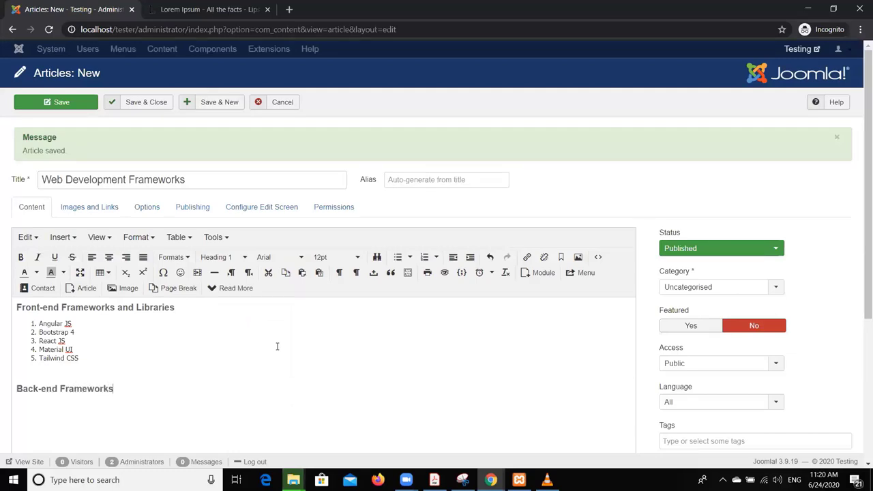
Add a numbered list under the Back-end Frameworks heading with Codeigniter, Laravel and Cake PHP.
key("Return")
left_click(424, 258)
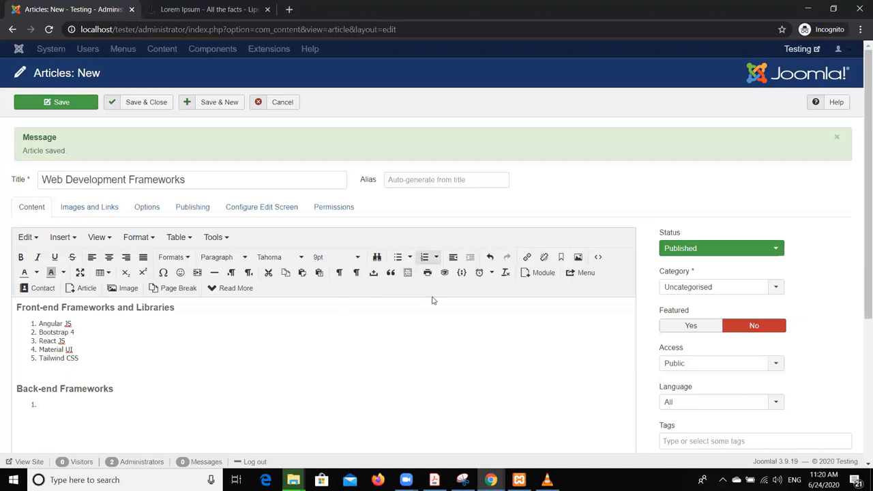
type("Codeigniter")
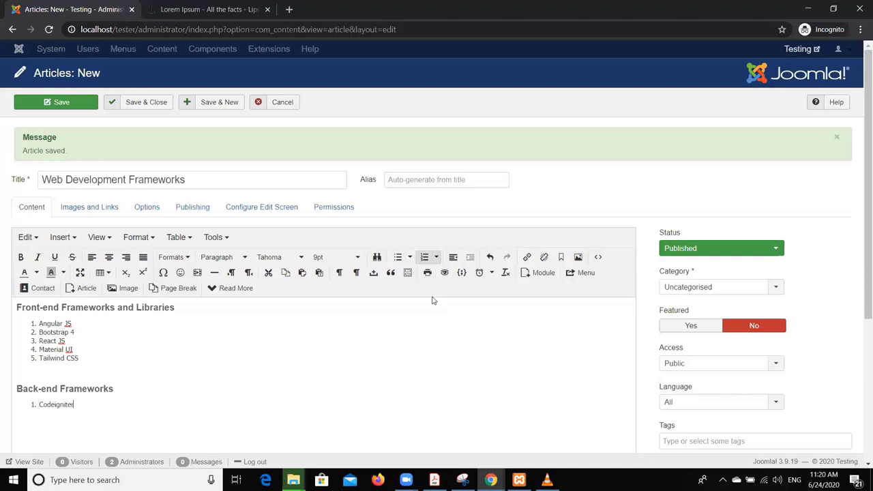
key("Return")
type("Laravel")
key("Return")
type("Cake PHP")
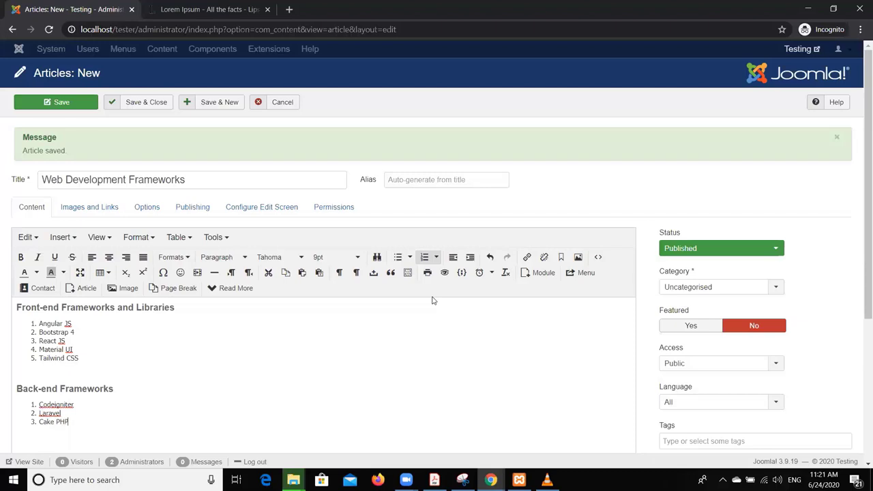
key("Return")
key("Return")
Set the frameworks article's category to Web Development, save the article and start a new one.
scroll(600, 245, "down", 2)
left_click(703, 173)
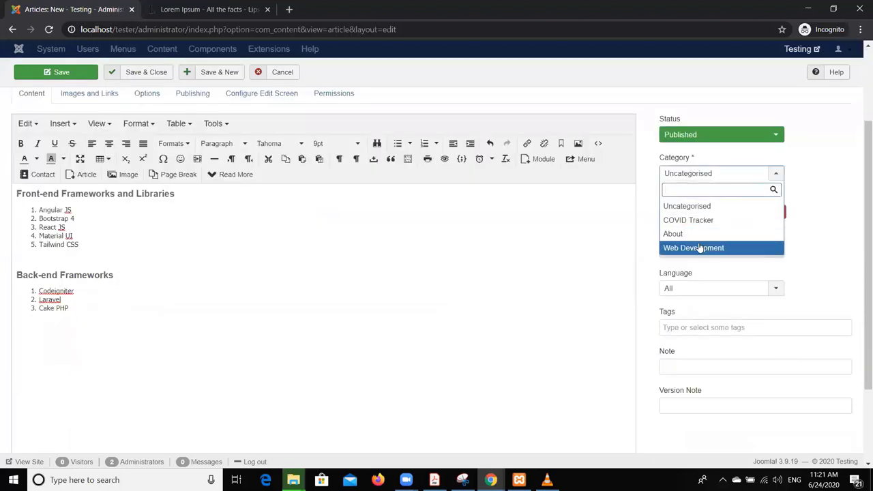
left_click(696, 248)
key("ctrl+s")
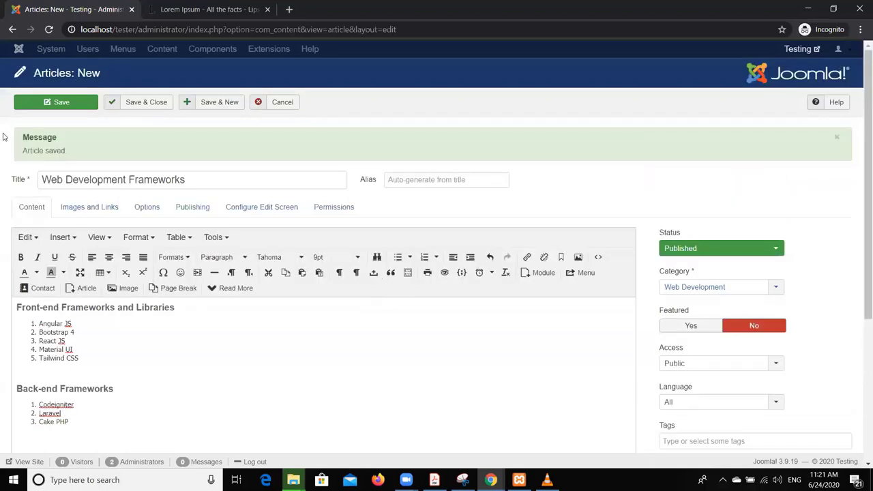
left_click(197, 104)
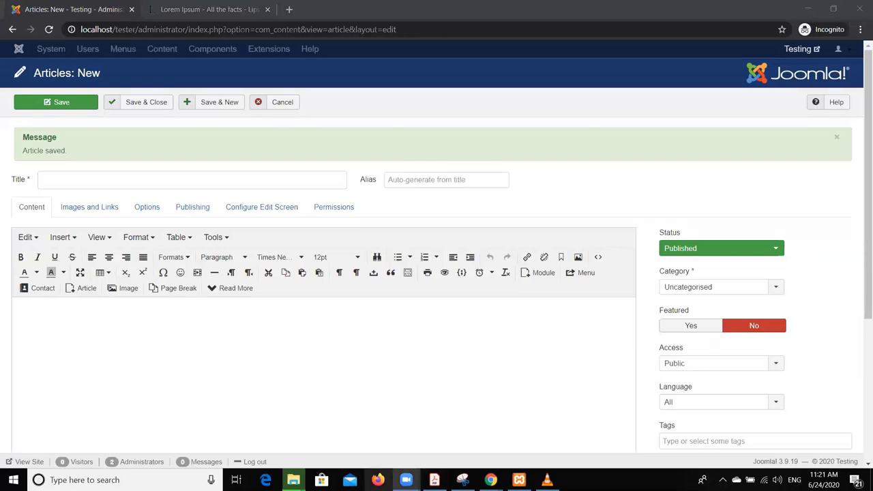
left_click(463, 479)
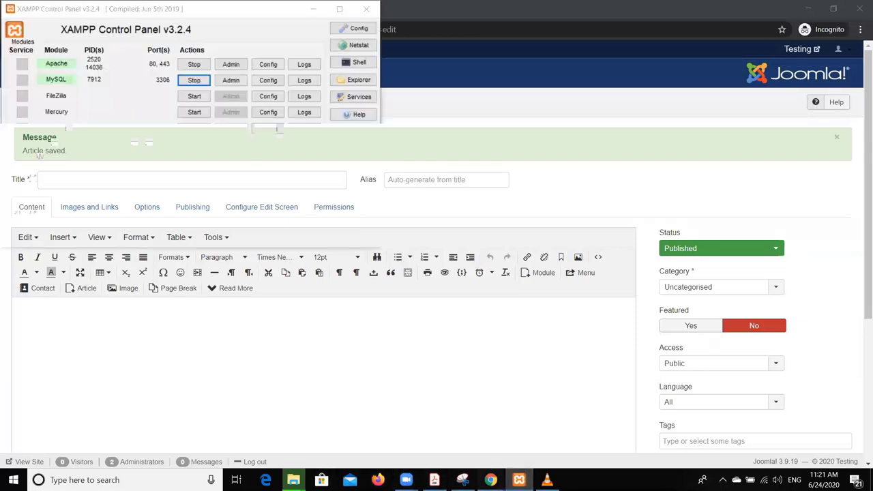
mouse_move(491, 480)
mouse_move(457, 448)
left_click(552, 430)
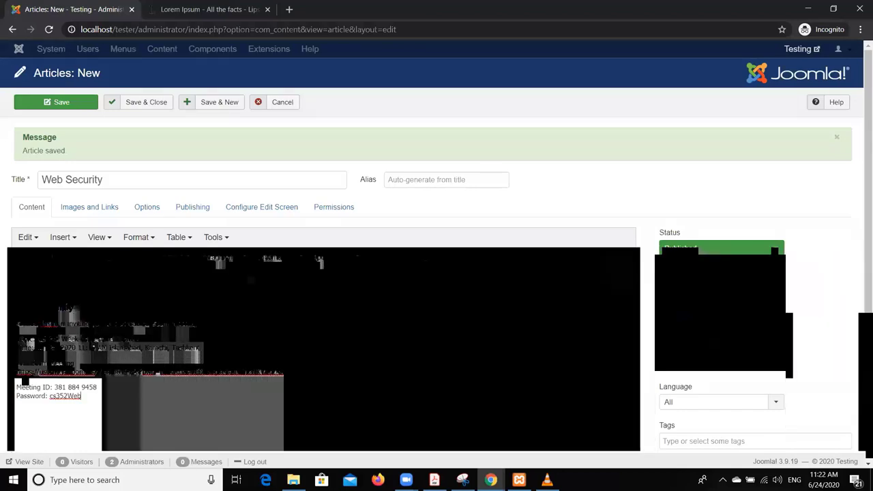
scroll(239, 320, "down", 5)
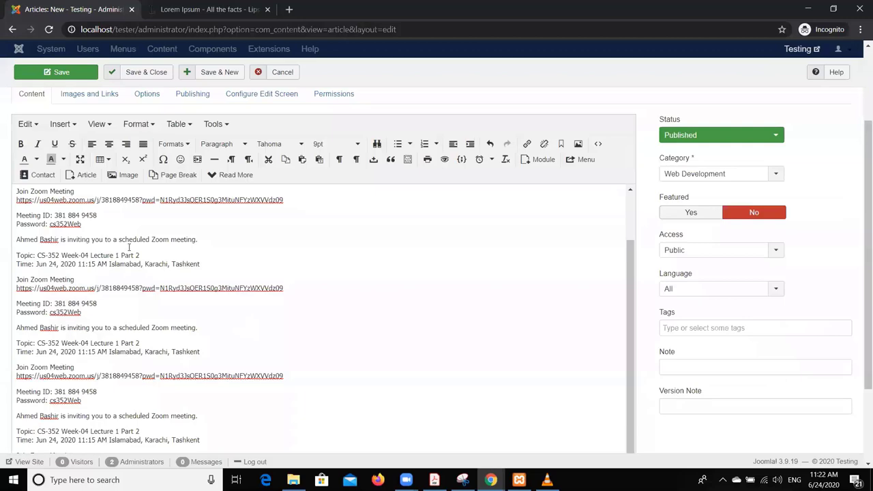
scroll(239, 318, "up", 5)
scroll(3, 119, "up", 1)
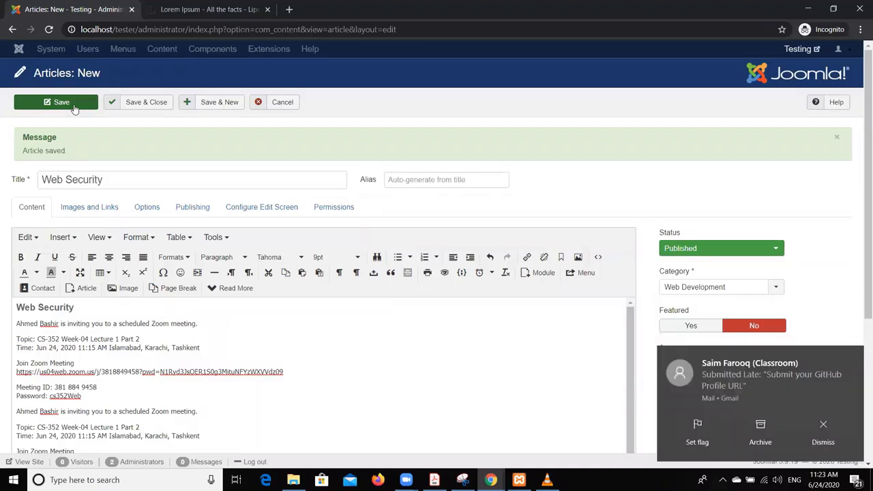
left_click(824, 431)
left_click(854, 430)
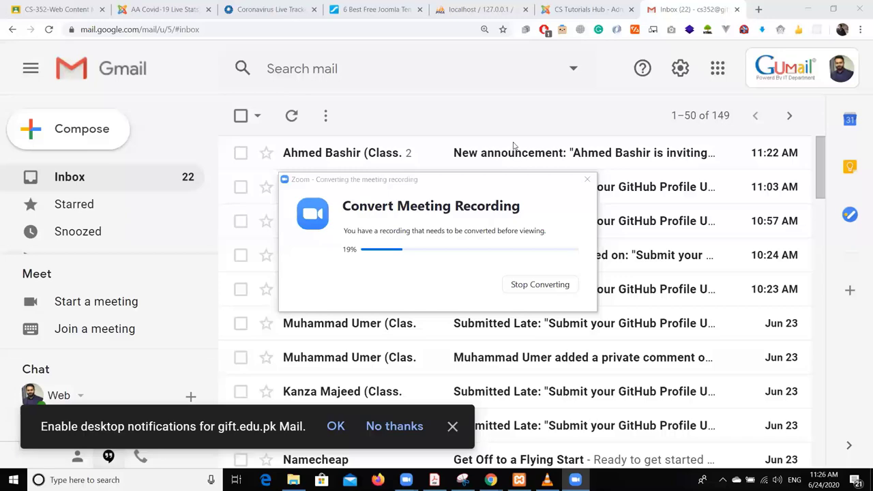
Switch back to the incognito browser window with the Joomla editor, then save and close the Web Security article.
key("ctrl+shift+Tab")
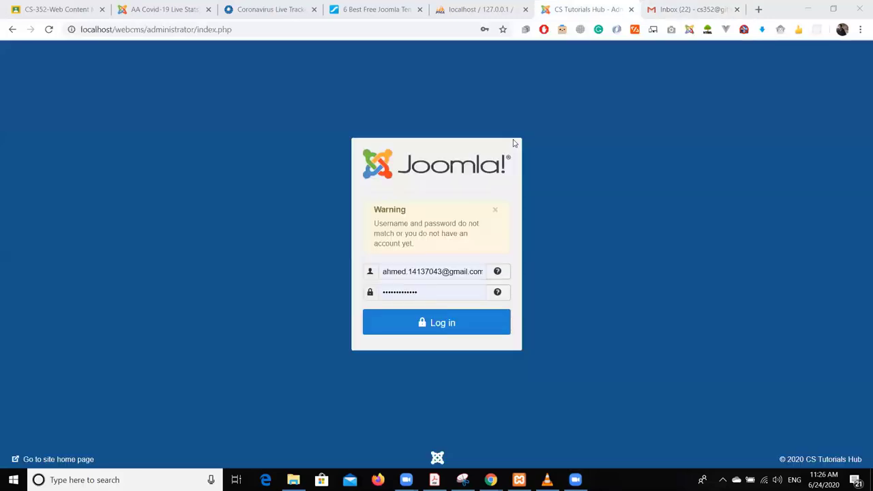
key("alt+Tab")
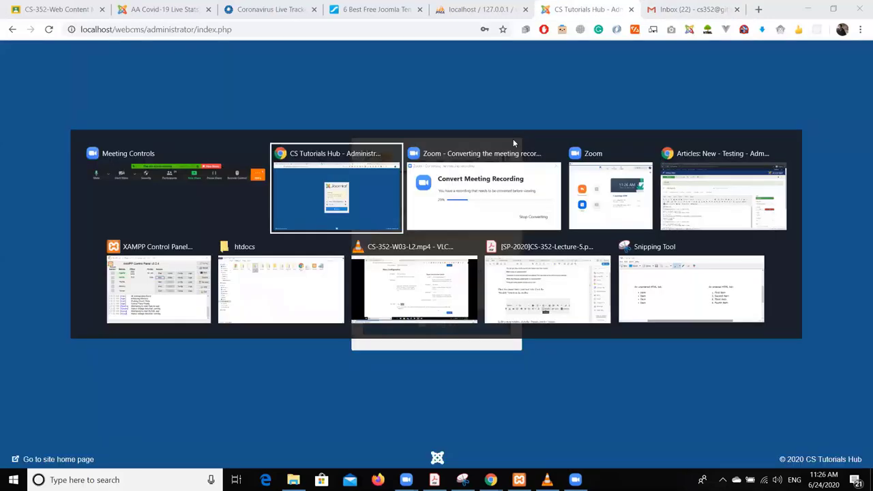
key("Tab")
key("Tab")
key("Tab")
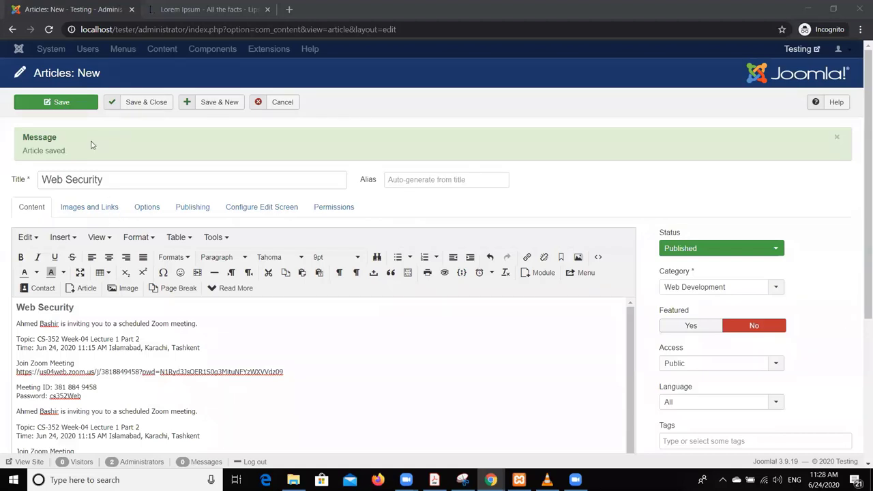
left_click(128, 105)
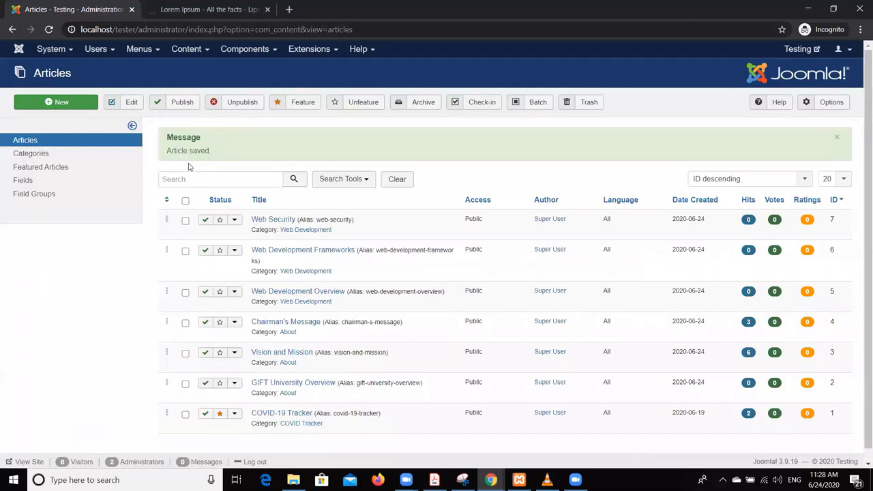
Go to the control panel and open the manager listing the site's menus.
left_click(19, 50)
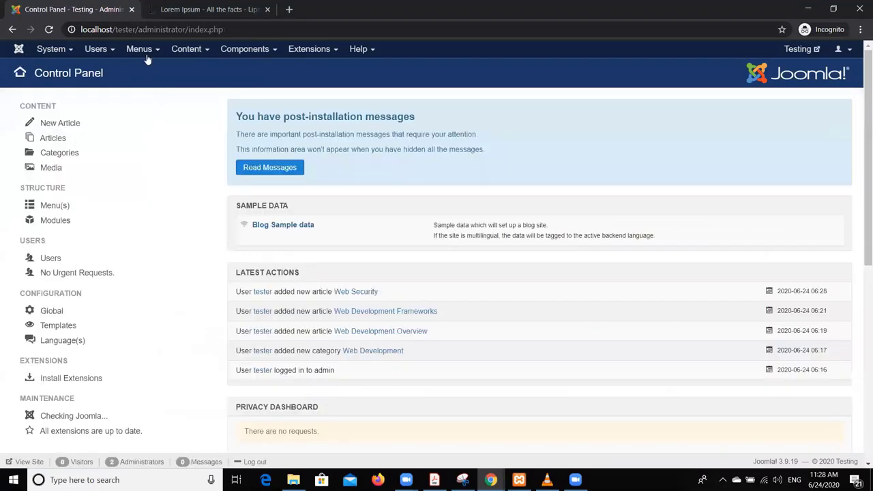
left_click(146, 57)
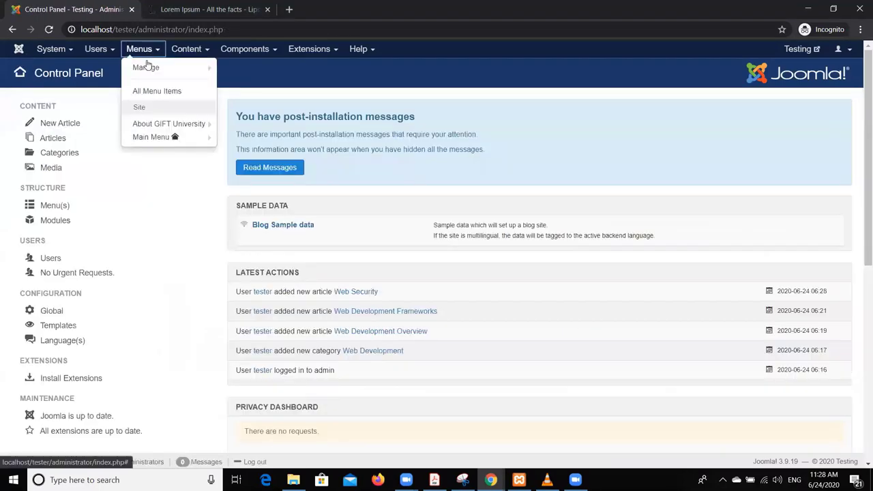
left_click(147, 65)
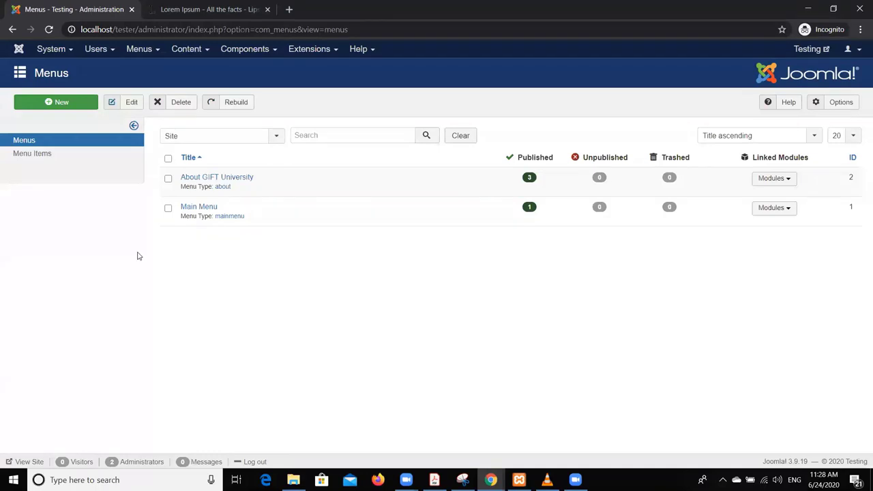
Preview the public site's Main Menu and About GIFT University menus, open Chairman's Message, and return to the menu manager.
left_click(819, 49)
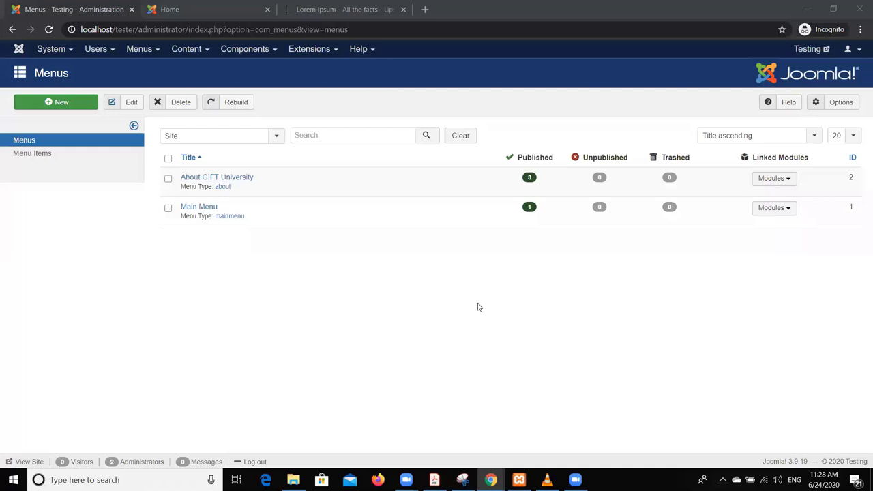
key("ctrl+Tab")
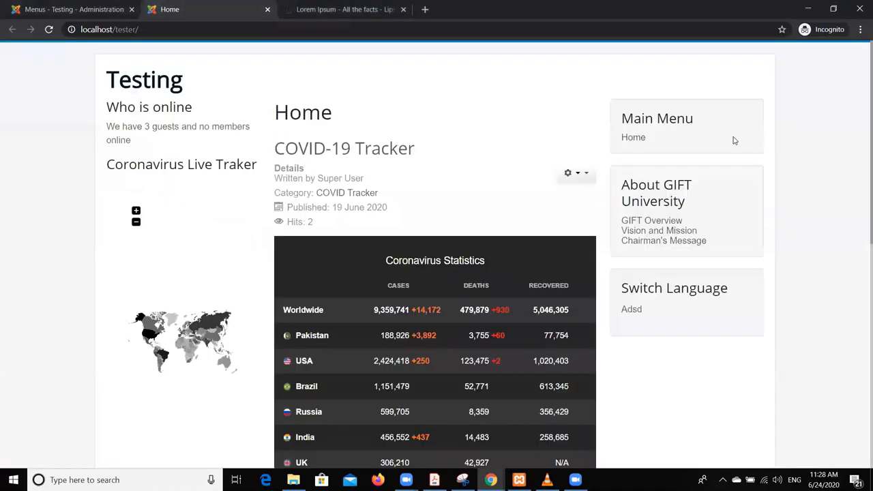
triple_click(618, 113)
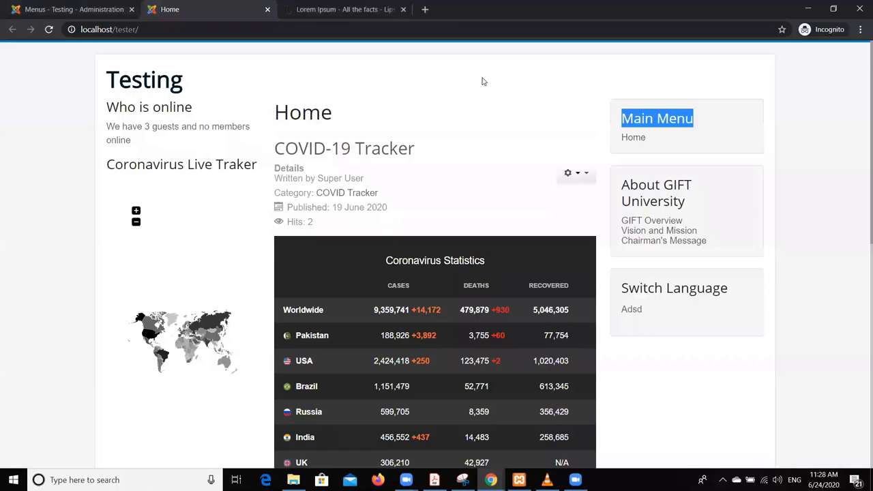
left_click(72, 11)
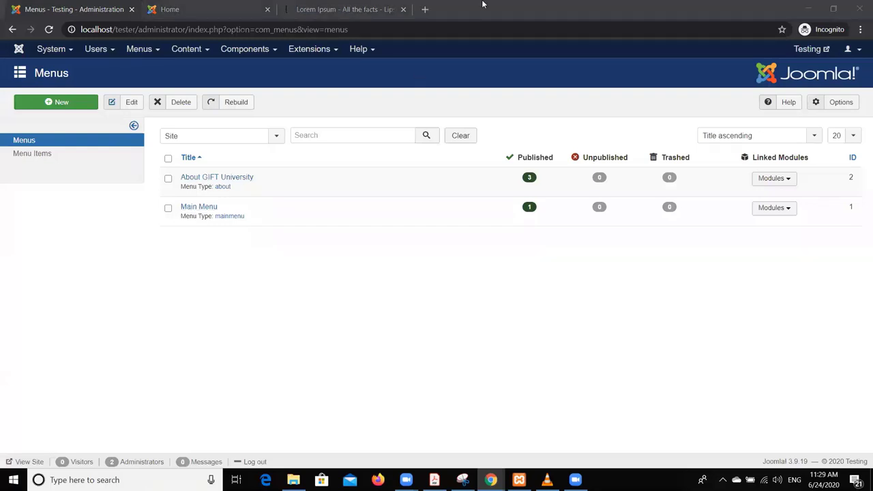
key("ctrl+shift+Tab")
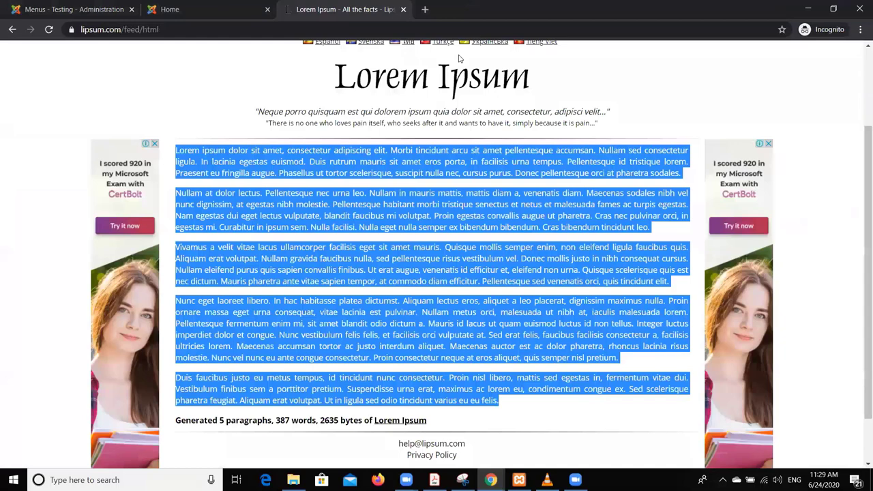
key("ctrl+shift+Tab")
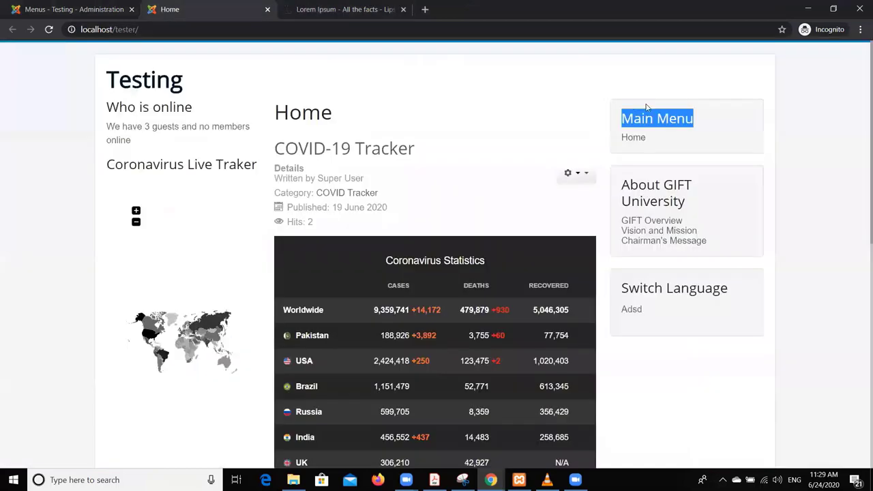
left_click(705, 248)
key("ctrl+shift+Tab")
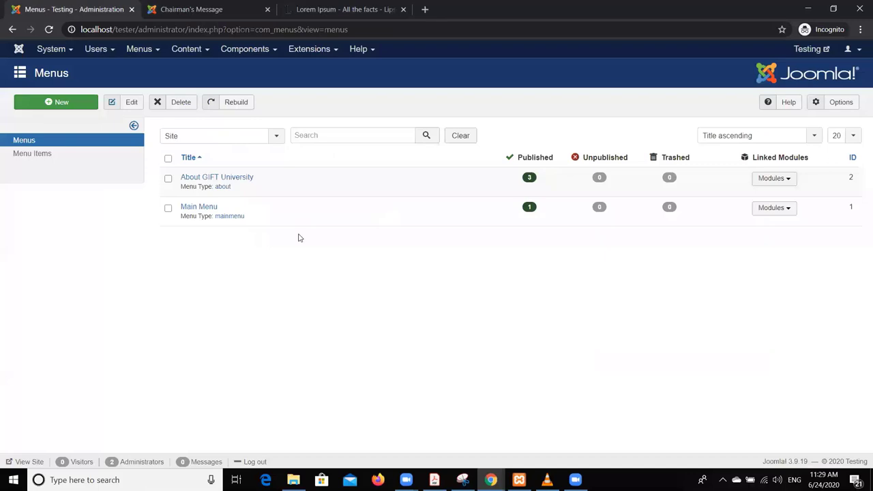
Select both the About GIFT University and Main Menu menus, and open each one's items in a separate browser tab.
left_click(169, 179)
left_click(168, 209)
middle_click(240, 182)
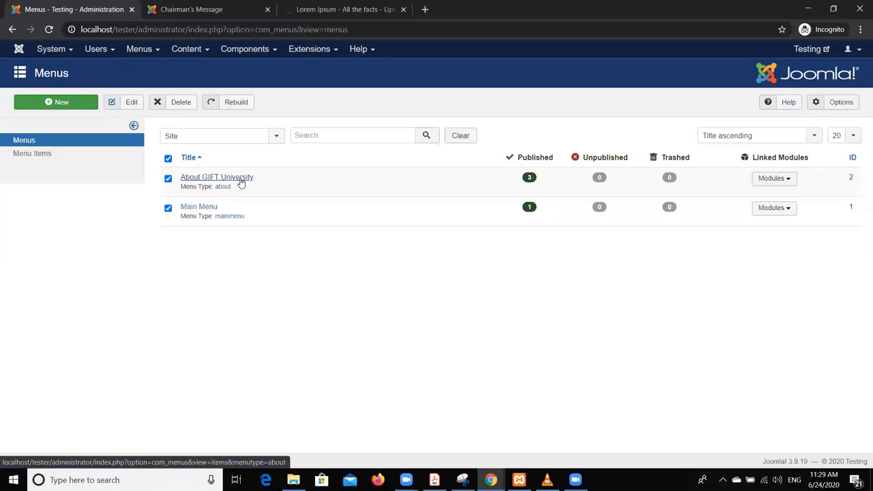
middle_click(202, 207)
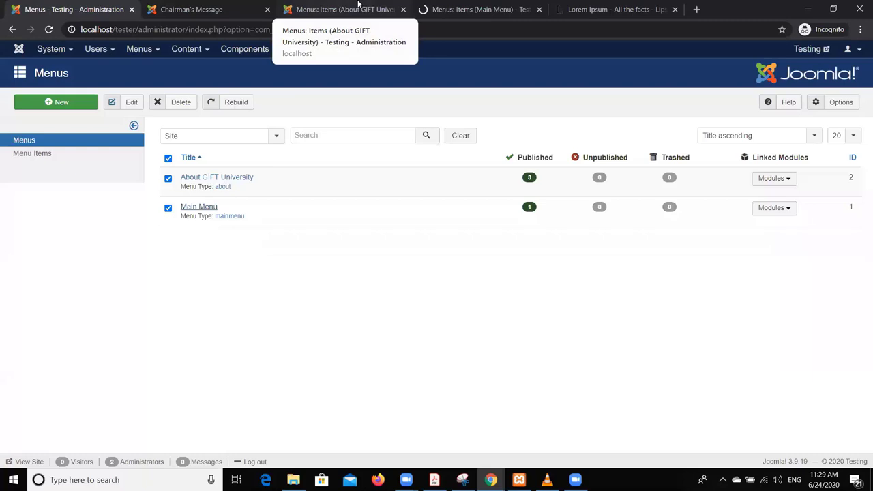
Unpublish all items of the About GIFT University menu, then switch to the Main Menu's item list.
left_click(359, 7)
left_click(246, 102)
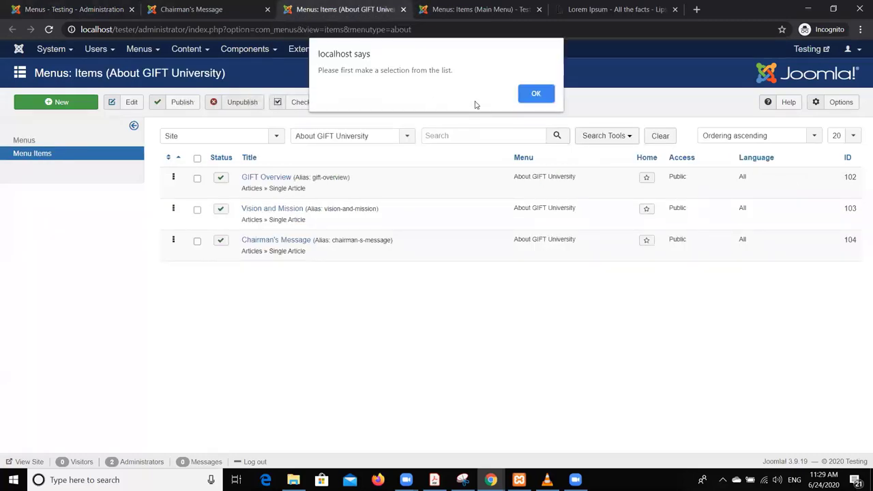
left_click(541, 100)
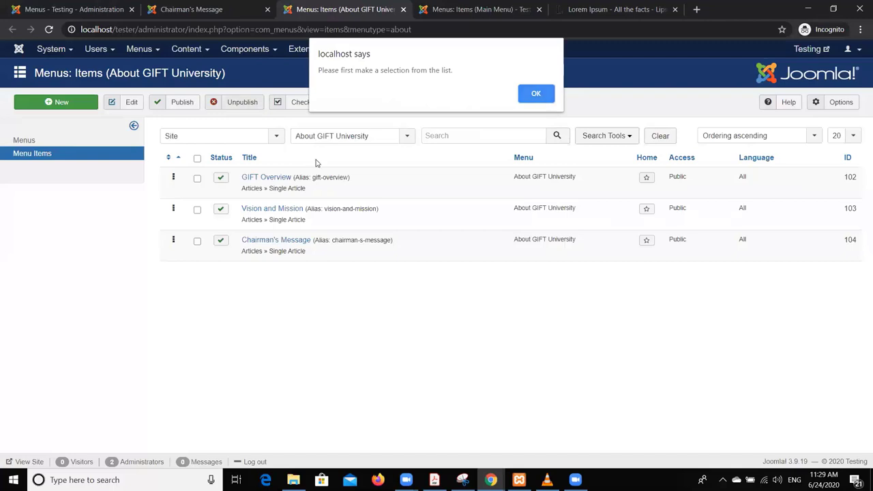
left_click(197, 158)
left_click(250, 102)
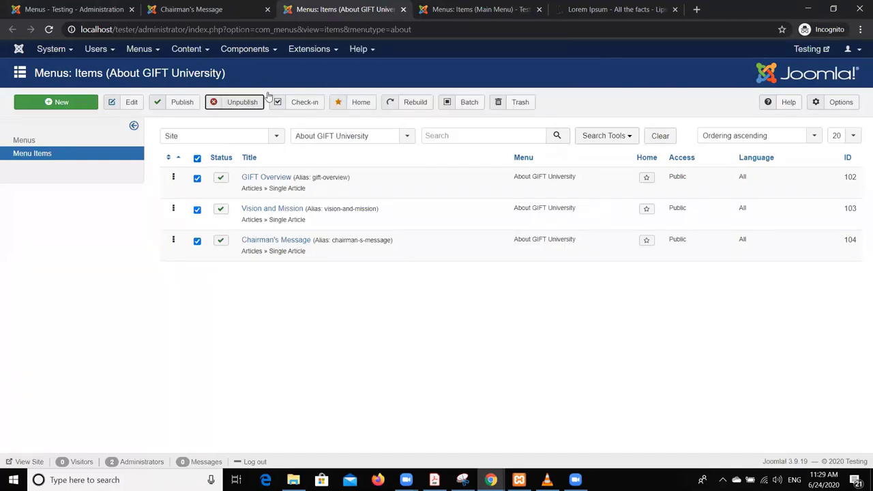
left_click(440, 8)
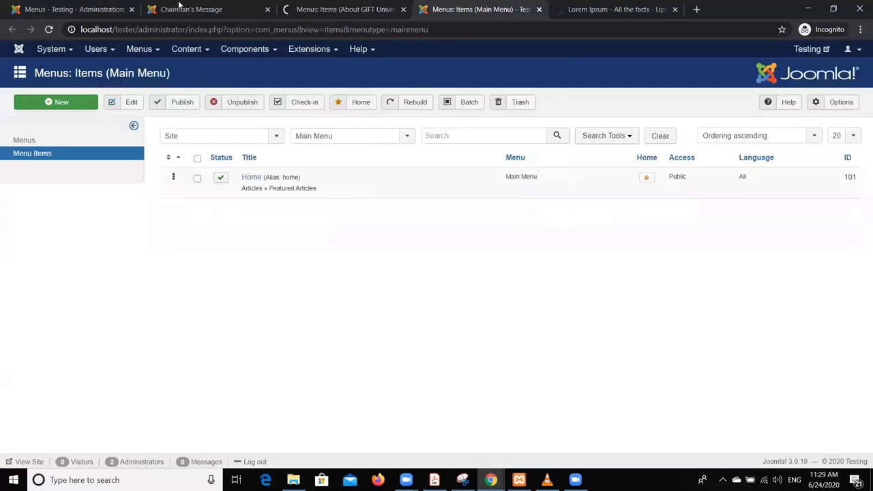
Try to unpublish all items of the Main Menu, and go back to the menu manager.
left_click(197, 158)
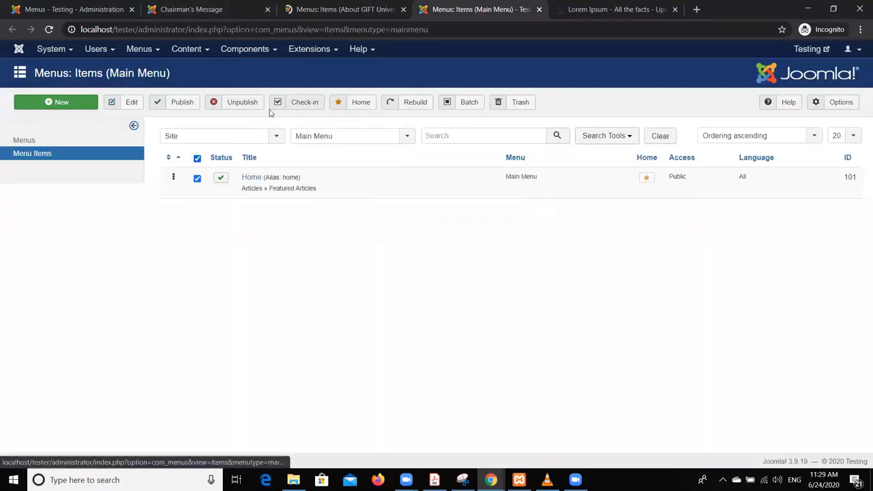
left_click(222, 104)
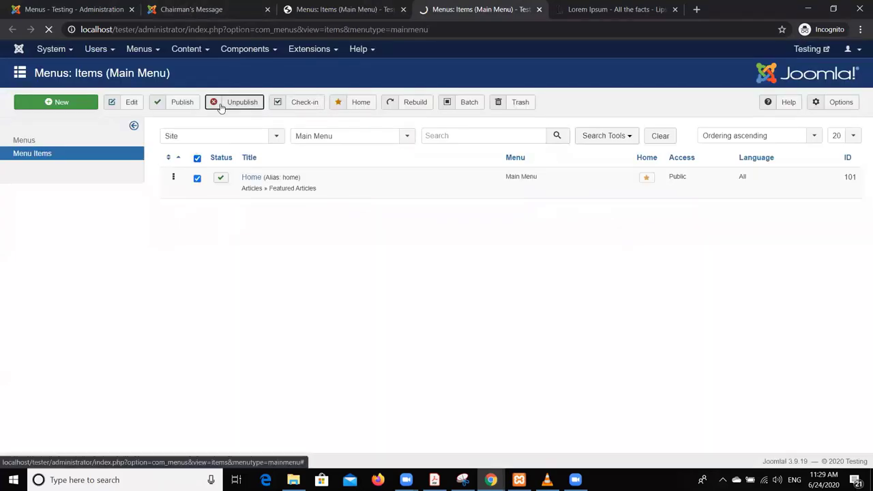
left_click(122, 8)
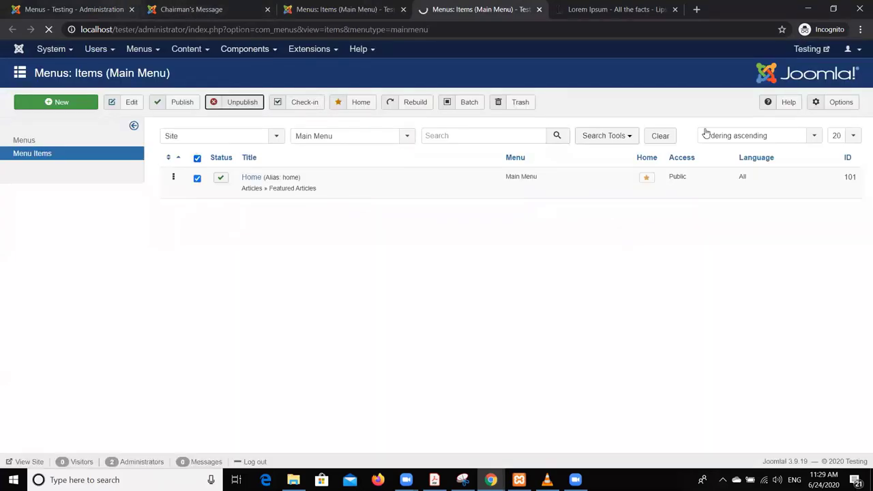
Open the public site in a new tab, and close the Chairman's Message tab and the redundant menu items tab.
left_click(796, 51)
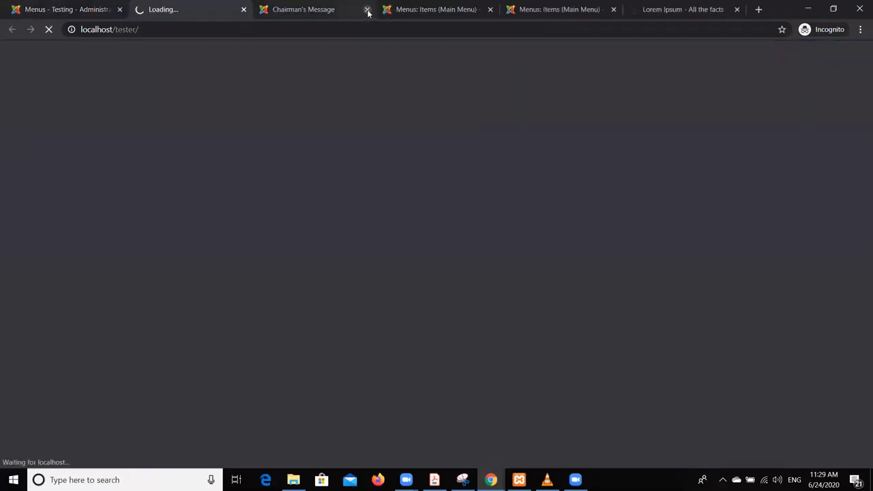
left_click(367, 10)
left_click(367, 10)
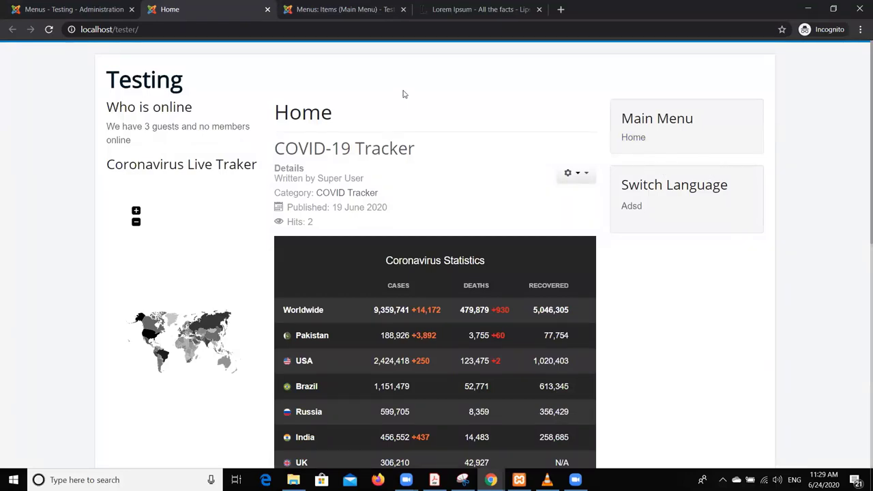
Try to create a menu titled Web Development with the menu type about, and leave the form.
left_click(98, 6)
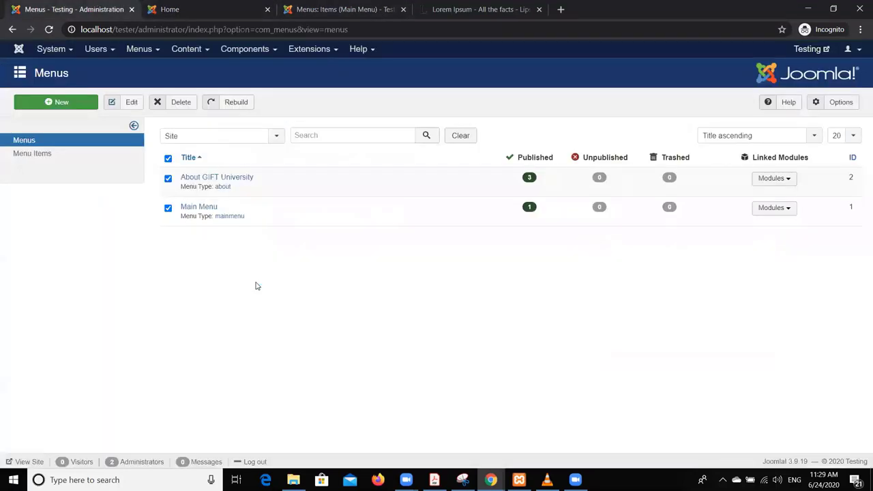
left_click(74, 104)
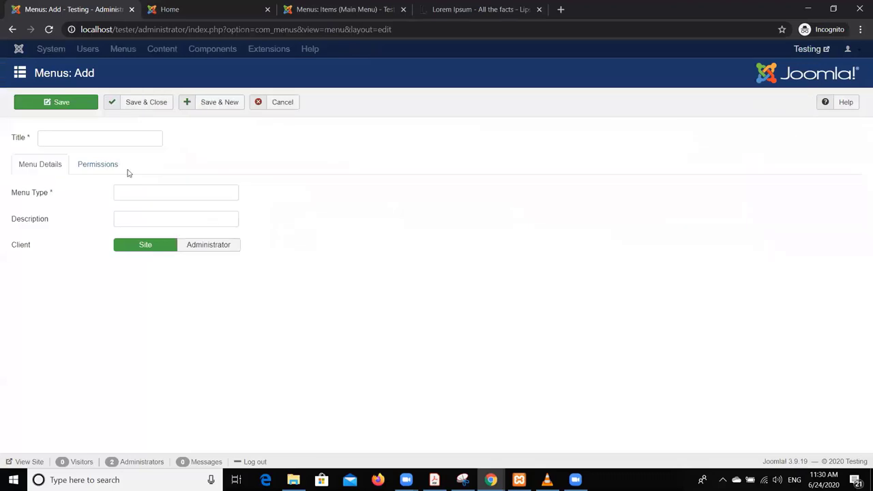
left_click(107, 141)
type("Web Development")
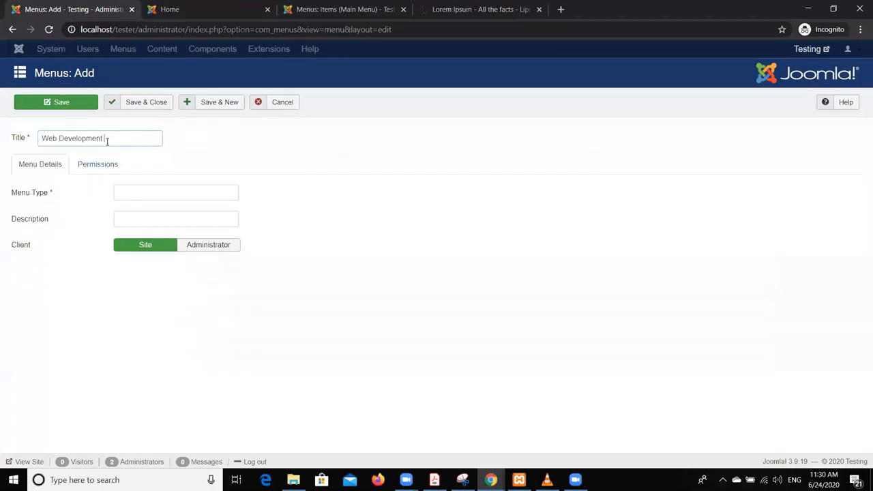
left_click(142, 194)
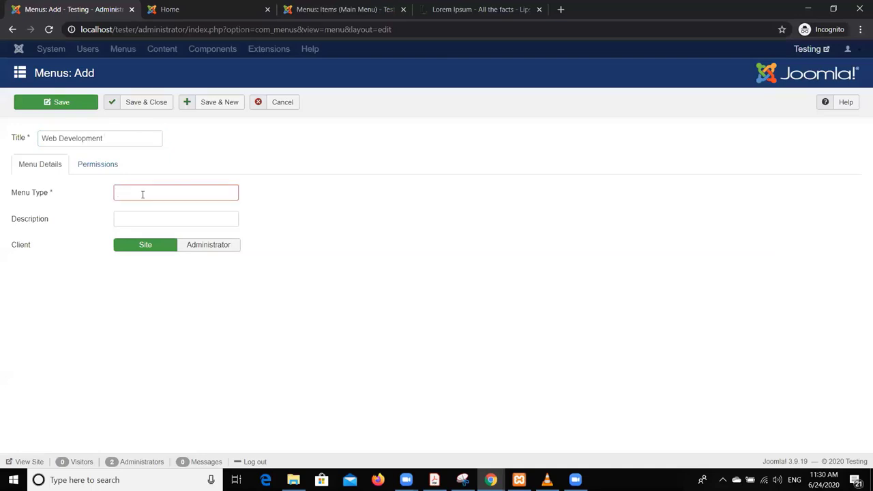
type("about")
left_click(129, 110)
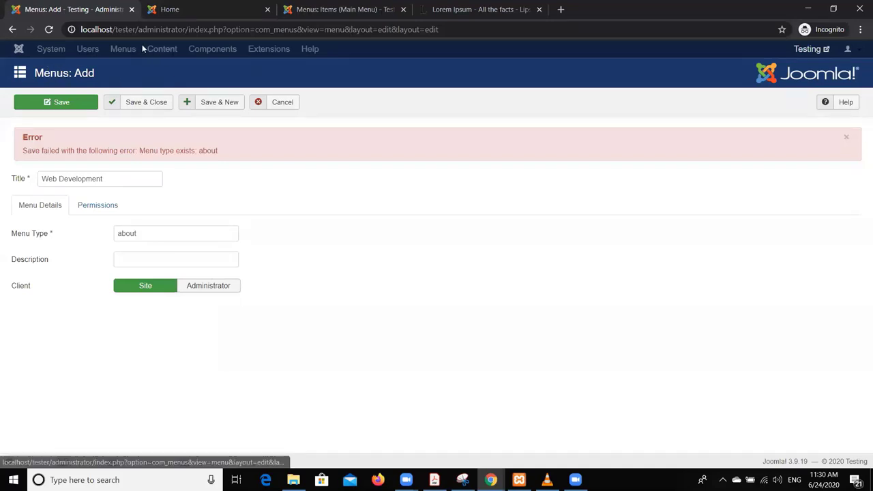
left_click(268, 102)
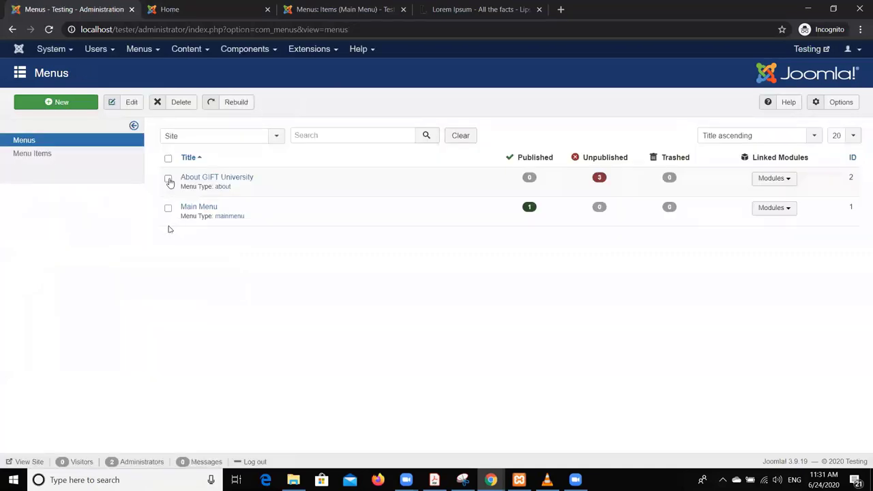
Delete the About GIFT University menu together with its items and associated modules.
left_click(169, 180)
left_click(184, 102)
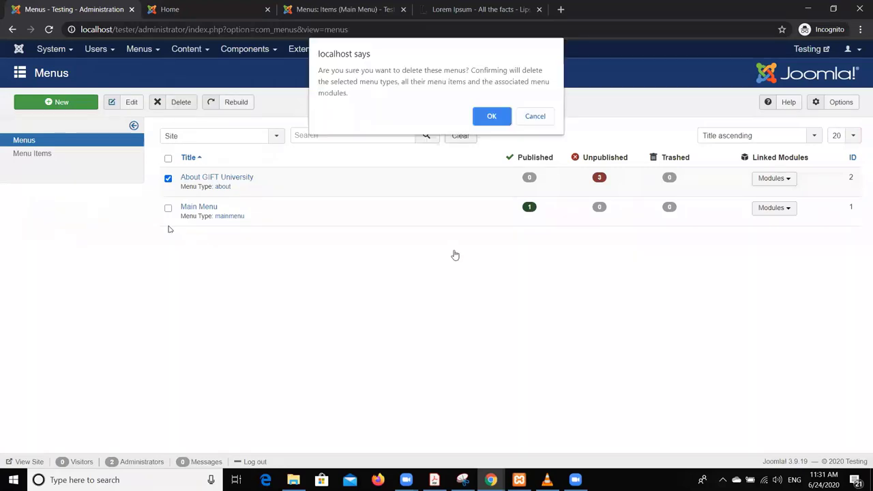
left_click(492, 116)
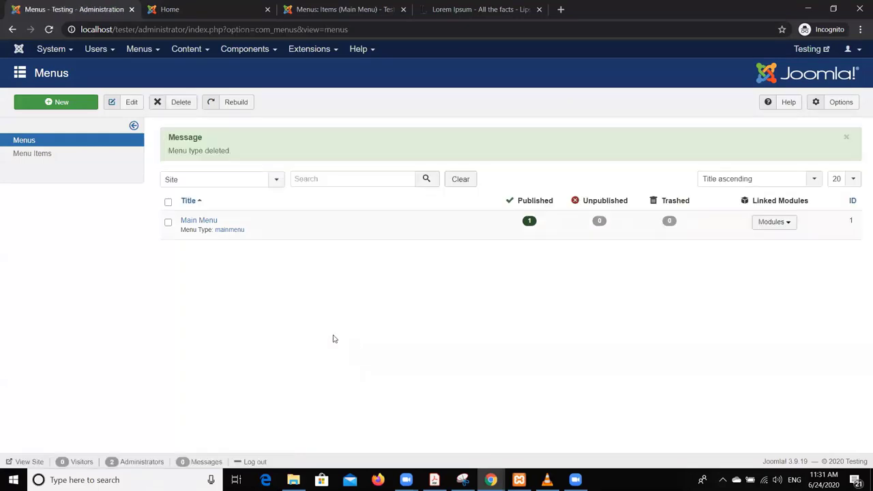
Create a site menu titled Web Development with the menu type about, and save and close it.
left_click(61, 103)
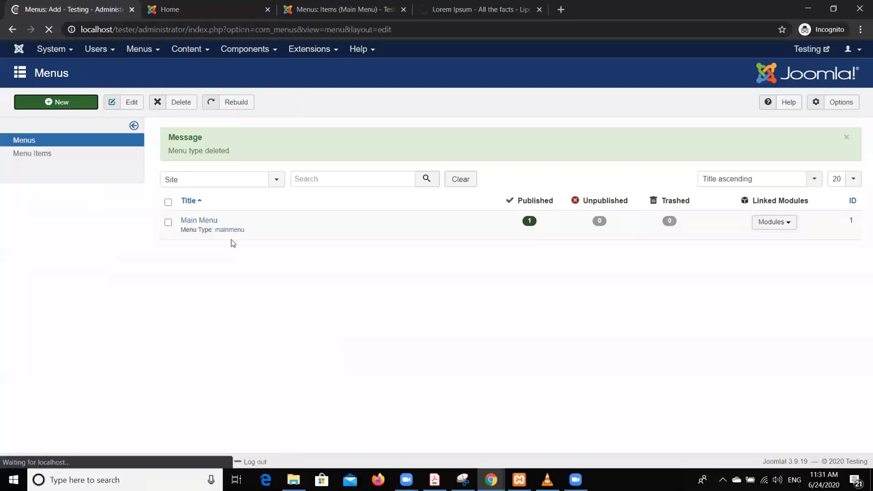
left_click(75, 137)
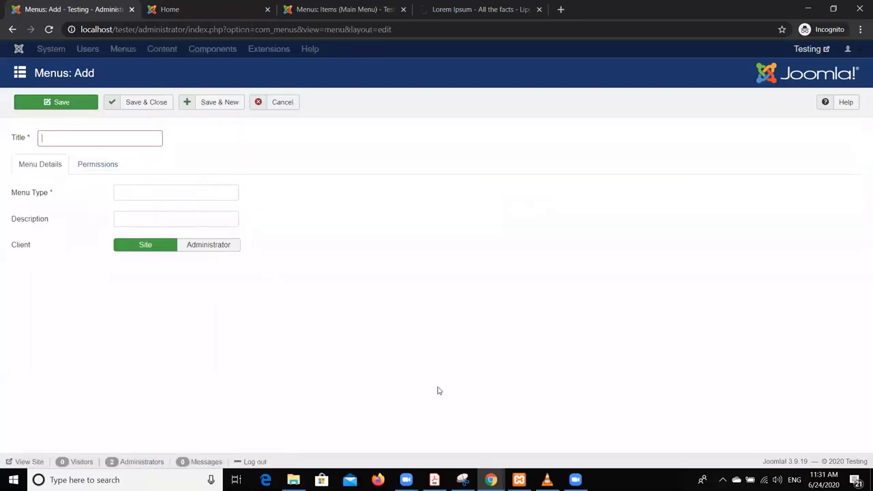
type("Web Development")
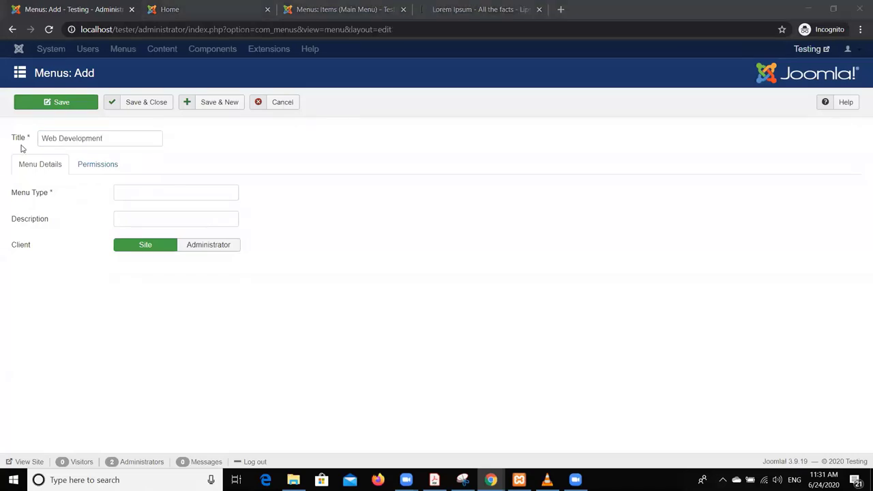
left_click(175, 189)
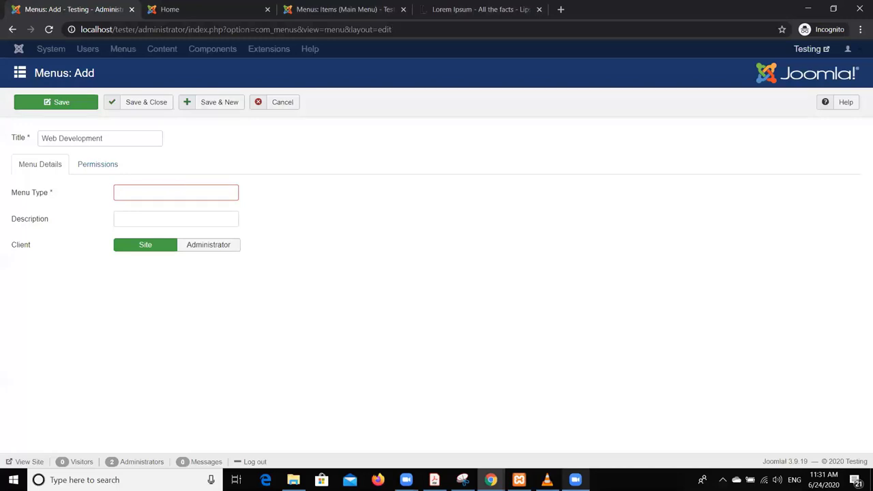
type("about")
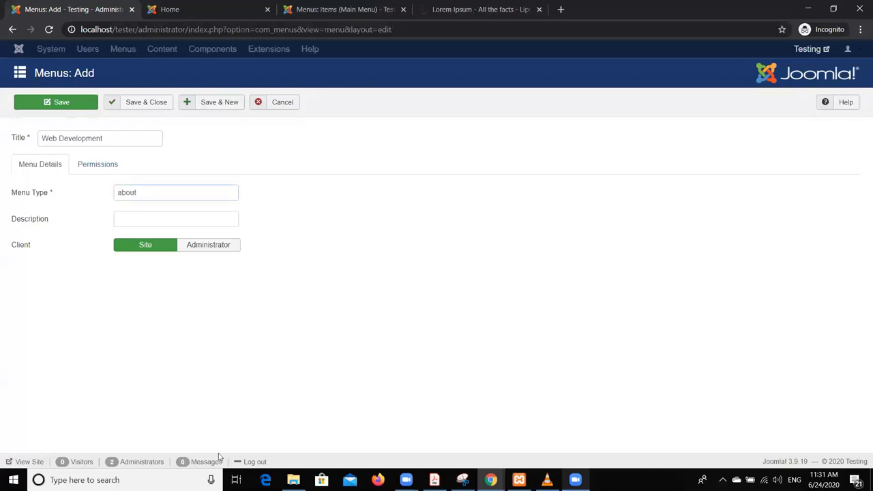
left_click(151, 105)
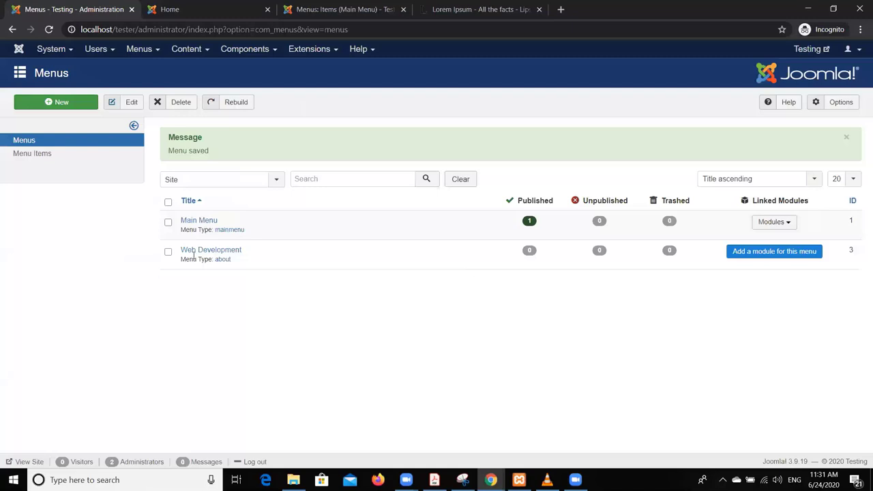
Preview the public site in a fresh tab replacing the old preview, and return to the menu manager.
left_click(804, 50)
left_click(268, 9)
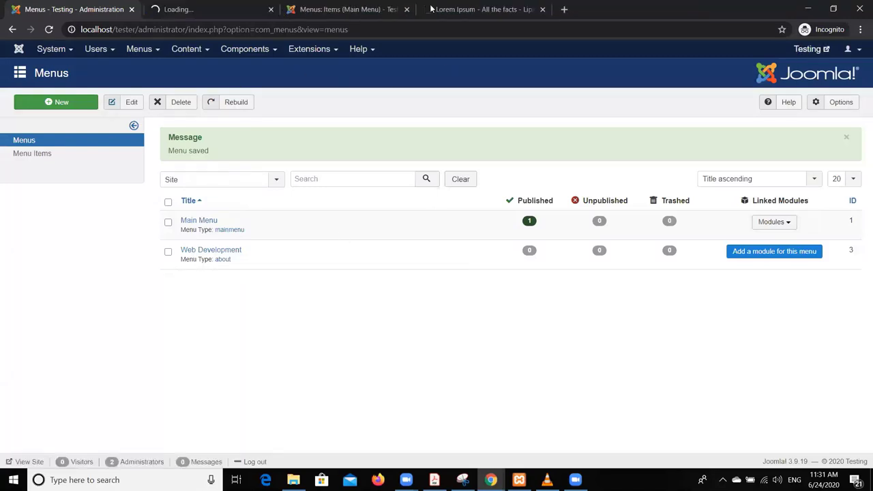
left_click(229, 7)
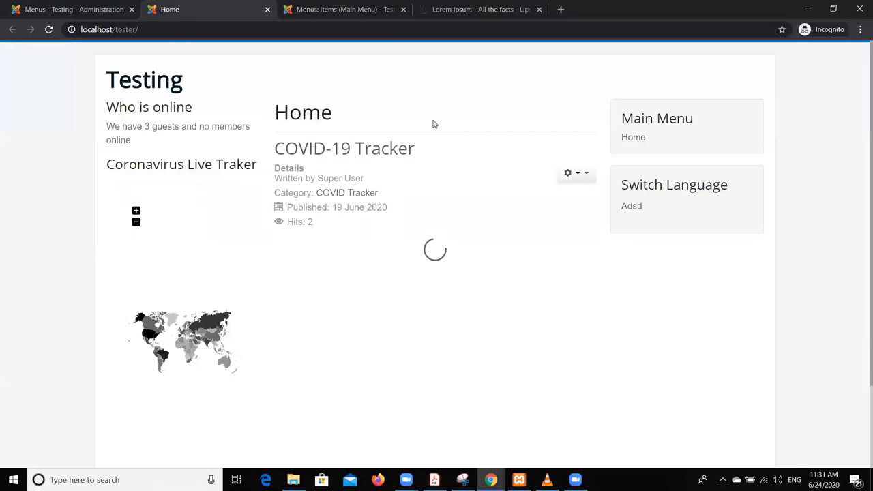
left_click(30, 6)
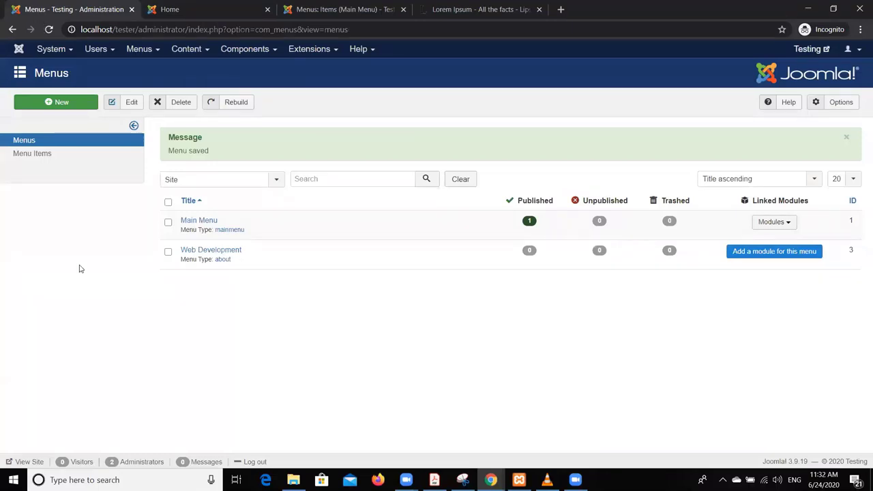
Open the Main Menu's item list and compare it with the Main Menu heading and Home entry on the public site.
left_click(37, 157)
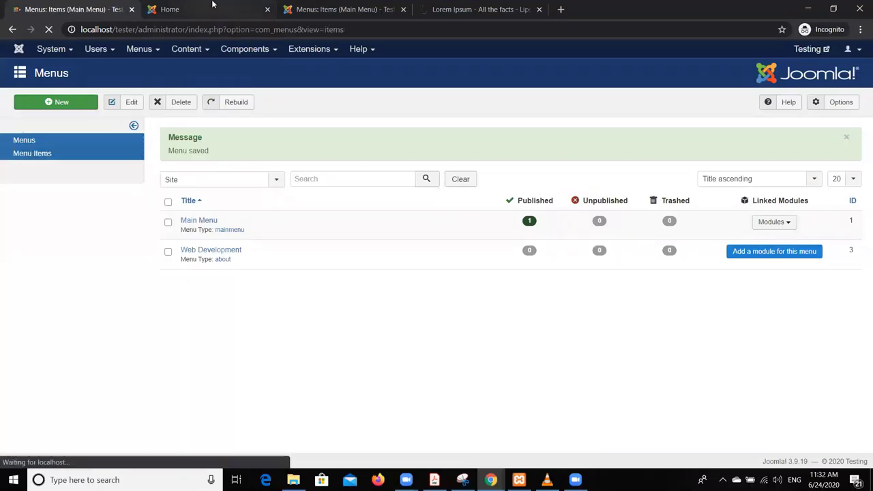
left_click(213, 6)
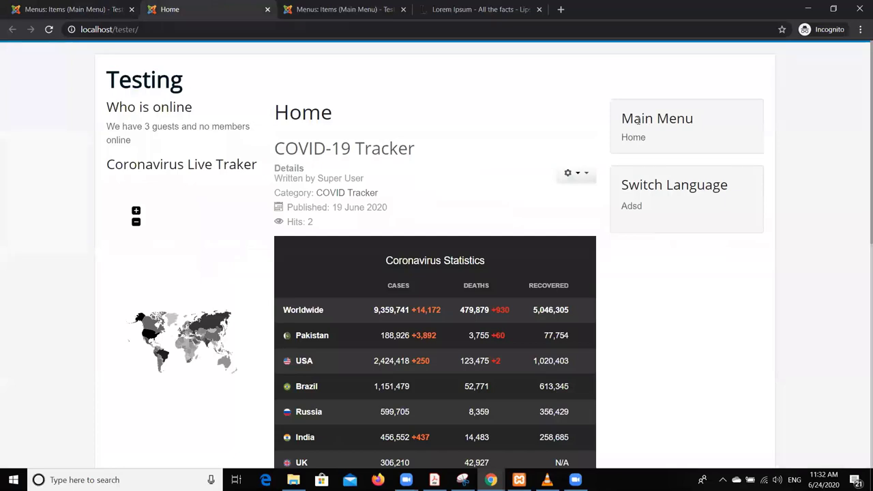
left_click_drag(622, 110, 715, 120)
left_click(716, 120)
left_click_drag(618, 137, 667, 144)
left_click(667, 144)
left_click(112, 8)
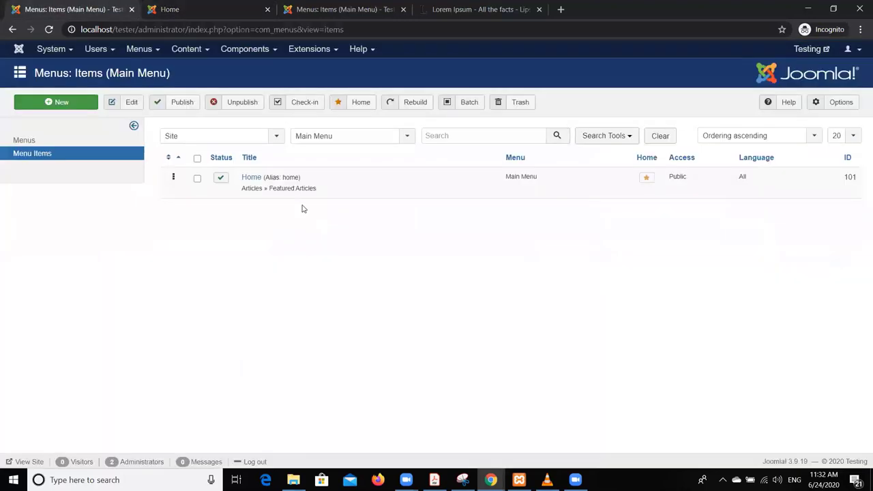
Start a new item in the Main Menu with the menu title Web Development Overview.
left_click(46, 102)
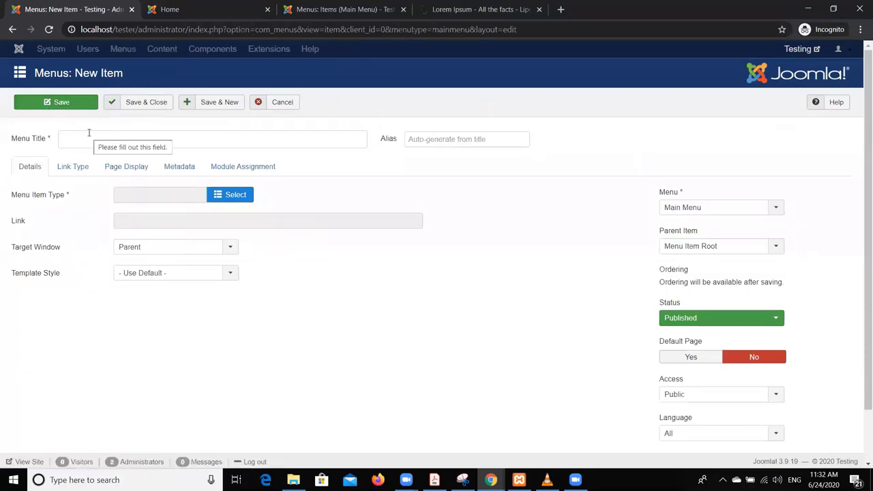
left_click(89, 133)
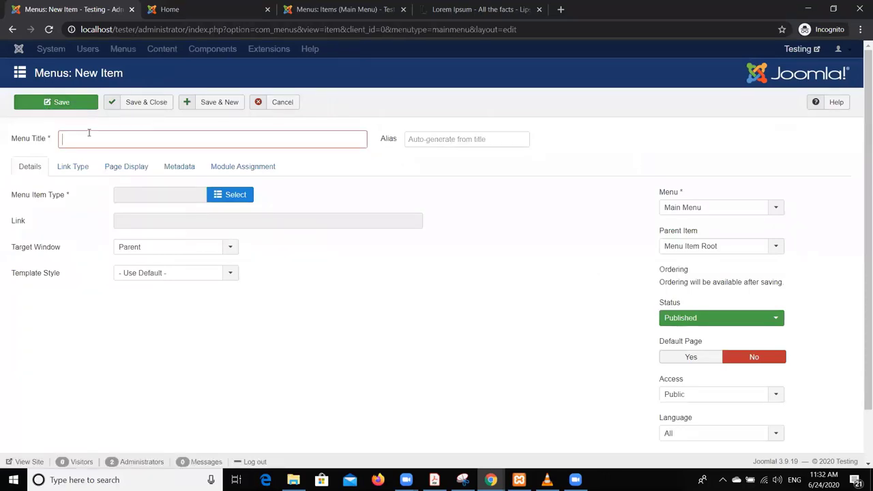
type("We")
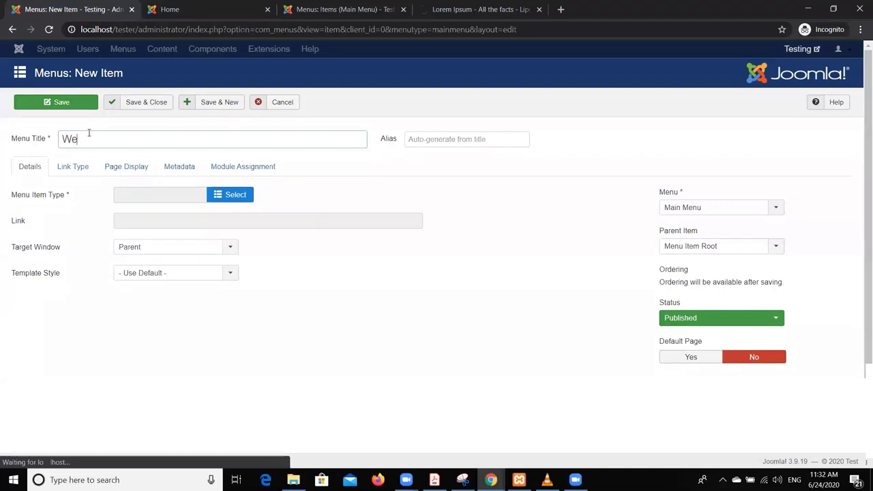
type("b")
key("BackSpace")
key("BackSpace")
type("eb Development Ov")
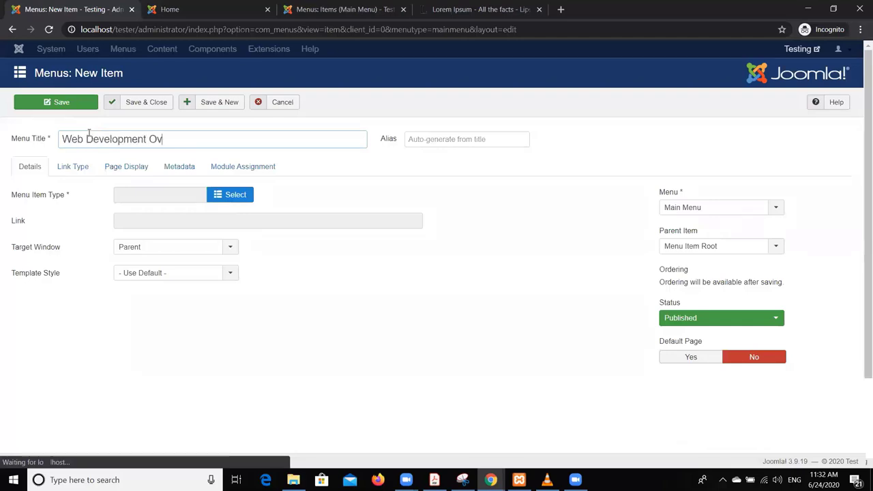
type("erview")
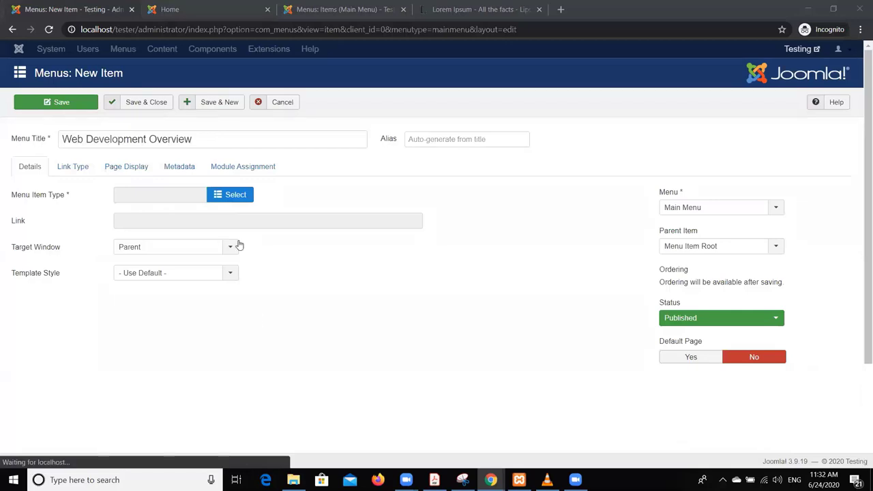
Set the new item's menu item type to Single Article from the Articles group.
mouse_move(55, 198)
left_click(222, 198)
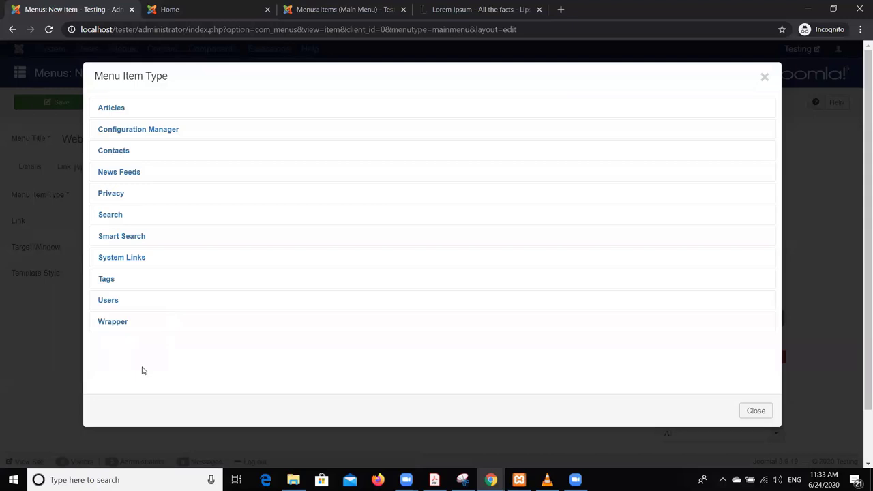
left_click(137, 118)
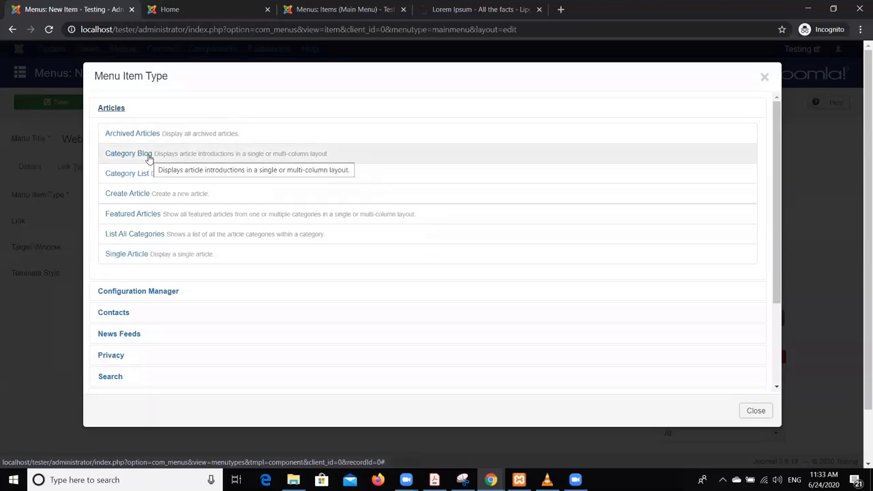
key("ctrl+plus")
key("ctrl+plus")
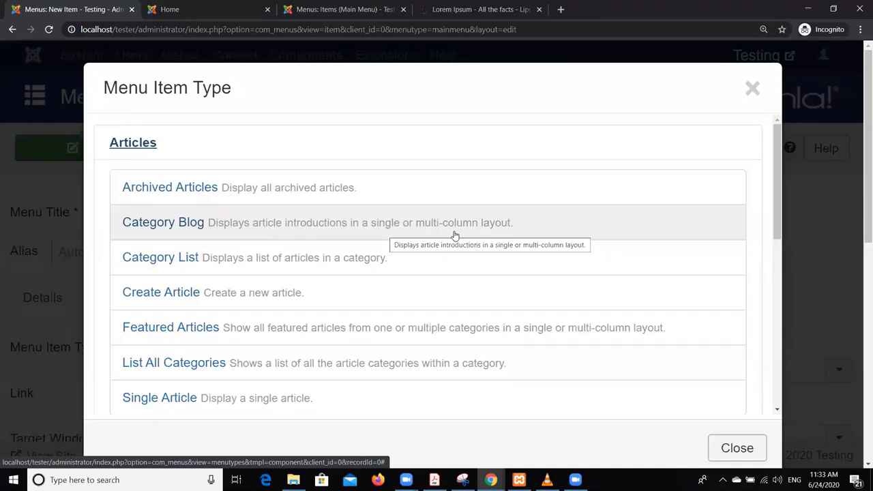
scroll(258, 323, "down", 2)
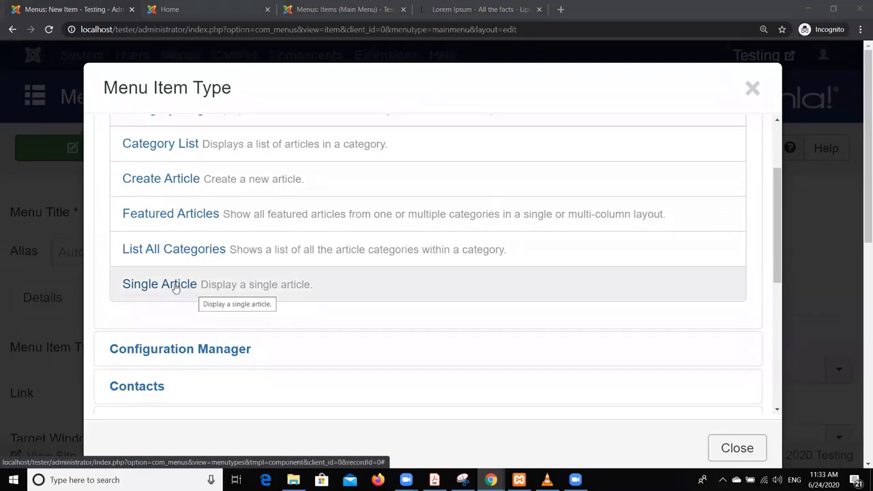
left_click(175, 289)
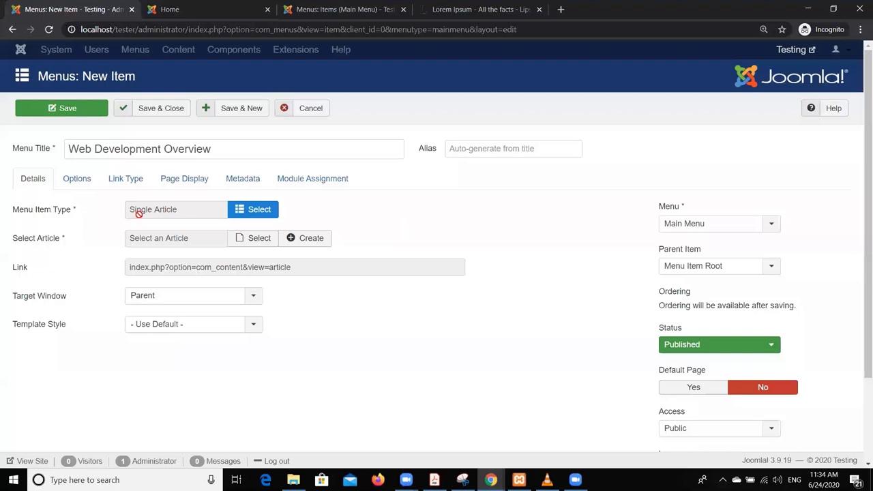
Link the item to the Web Development Overview article, then save it and start another new menu item.
left_click(85, 148)
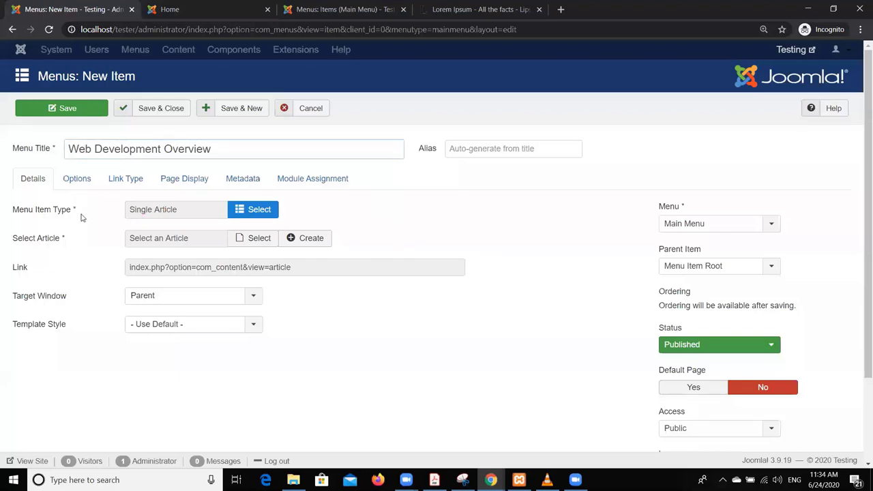
left_click(252, 238)
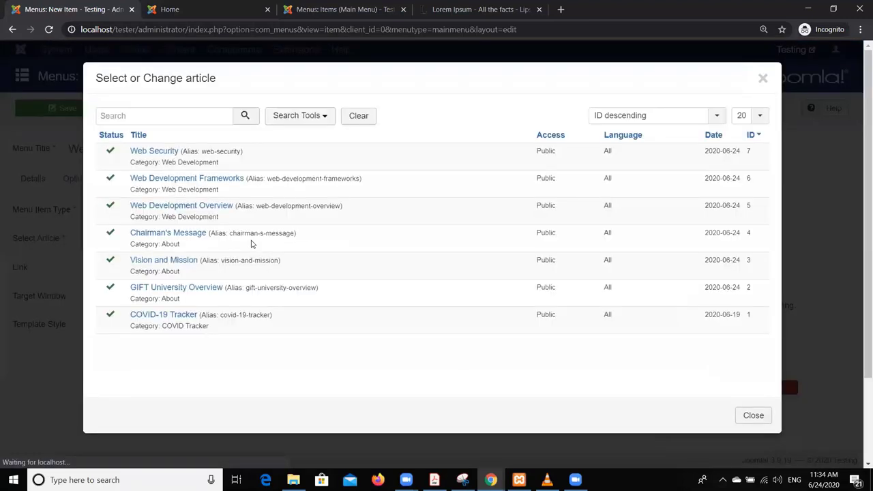
left_click(167, 206)
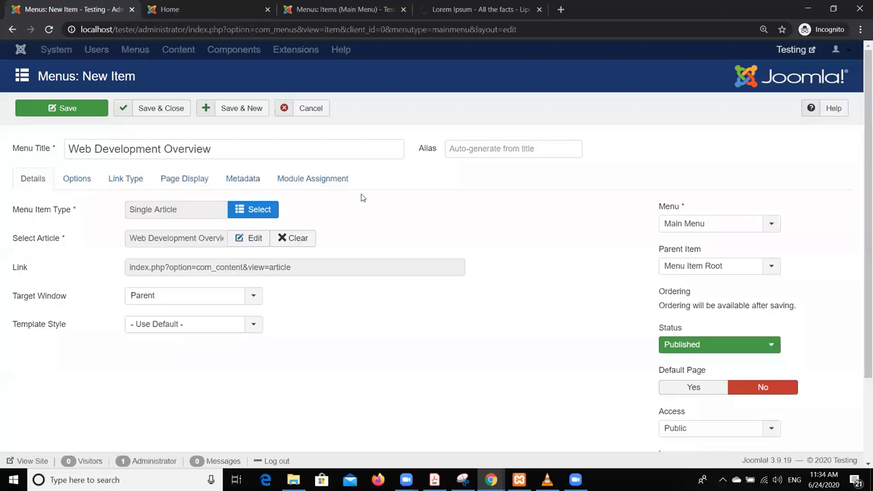
left_click(229, 107)
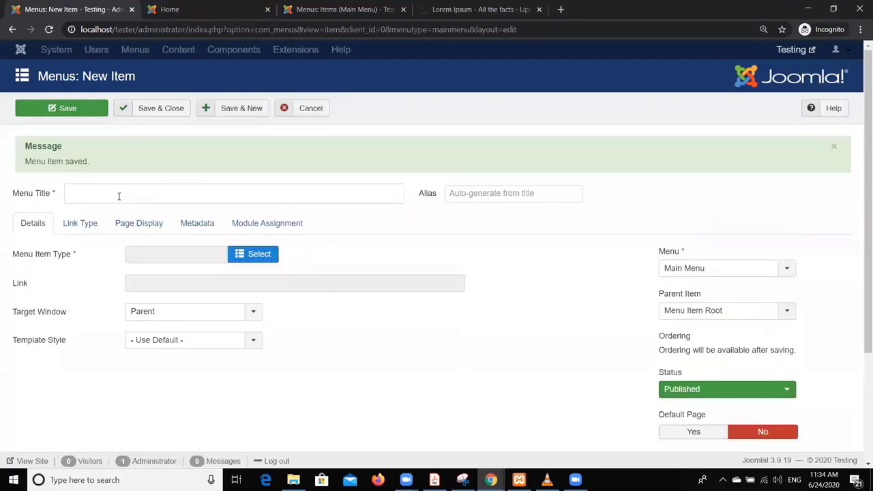
Enter Web Development Frameworks as the new item's menu title.
left_click(123, 194)
type("We")
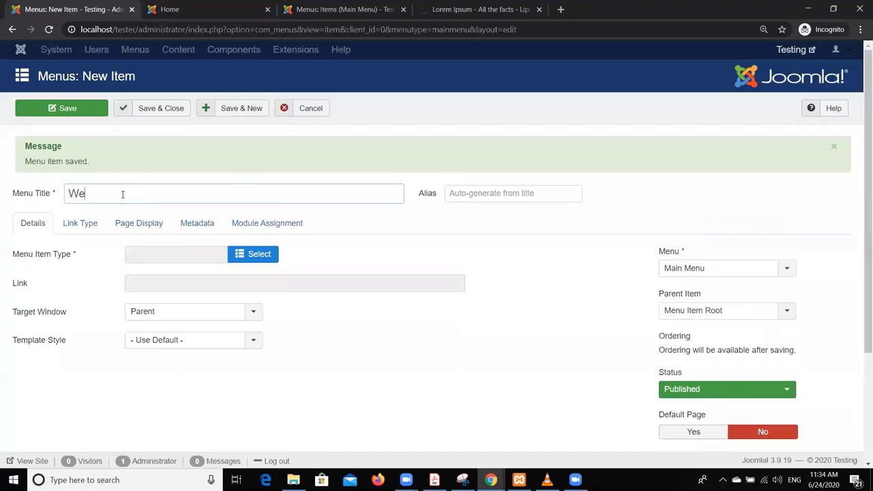
type("d  Development Frameworks")
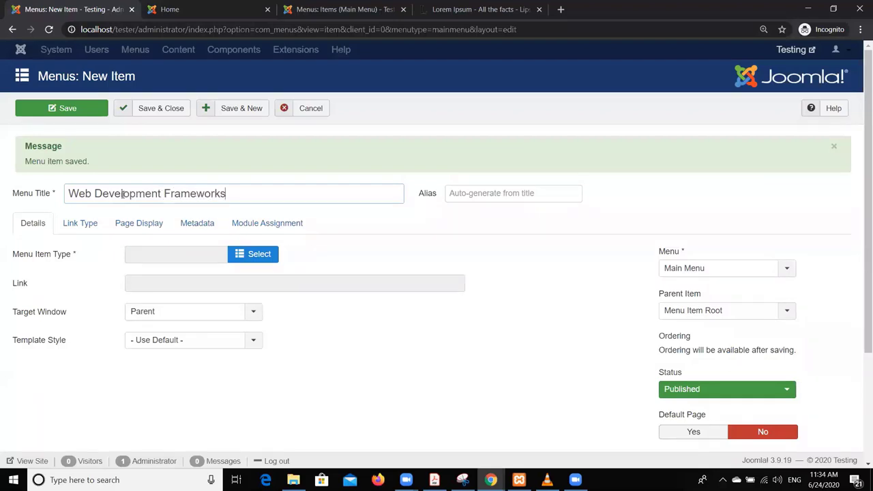
Set the item's type to Single Article from the Articles group and link it to the Web Development Frameworks article.
scroll(139, 230, "down", 2)
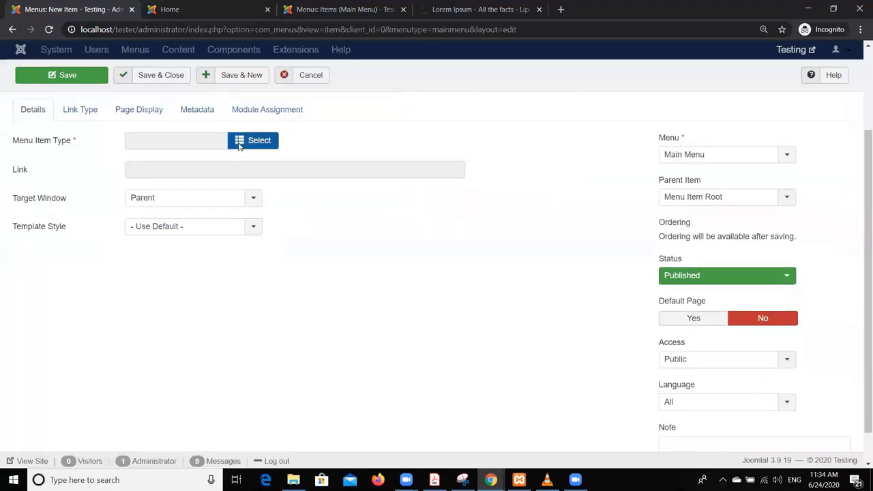
left_click(239, 146)
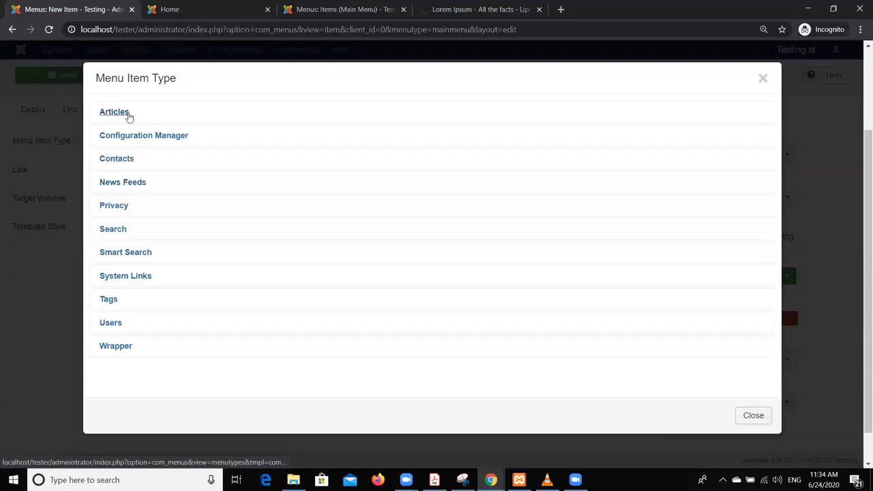
left_click(125, 114)
left_click(121, 273)
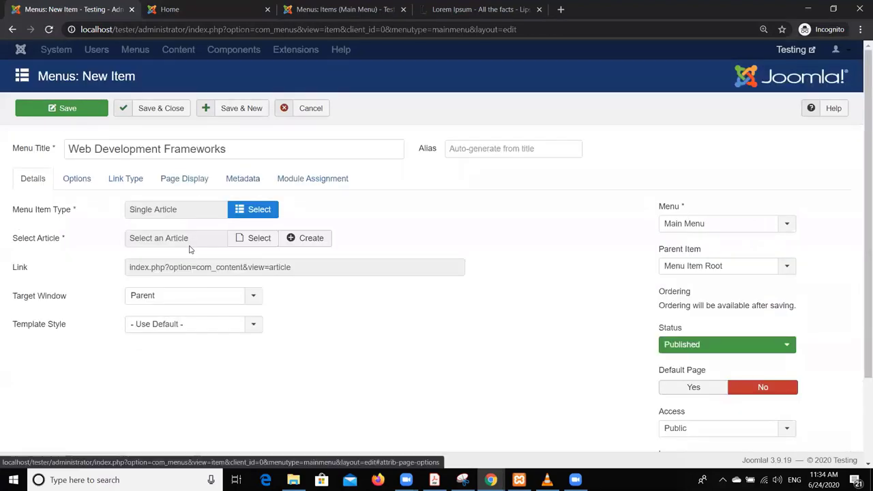
left_click(243, 238)
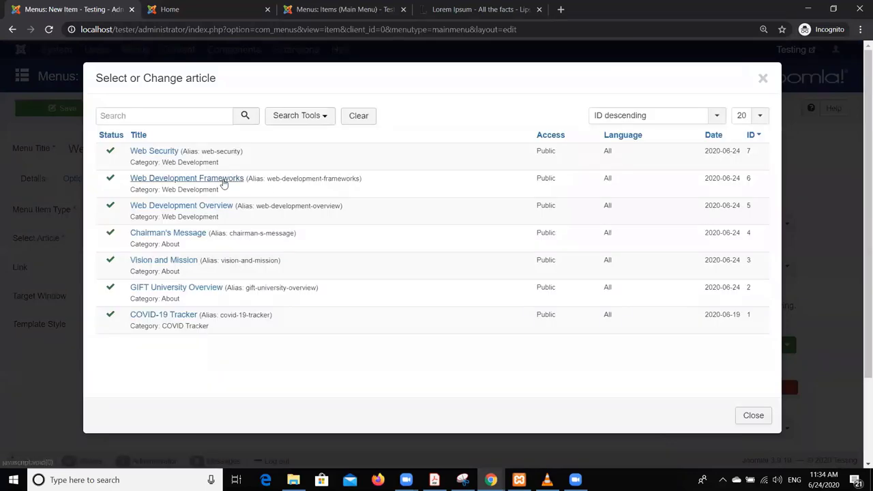
left_click(224, 179)
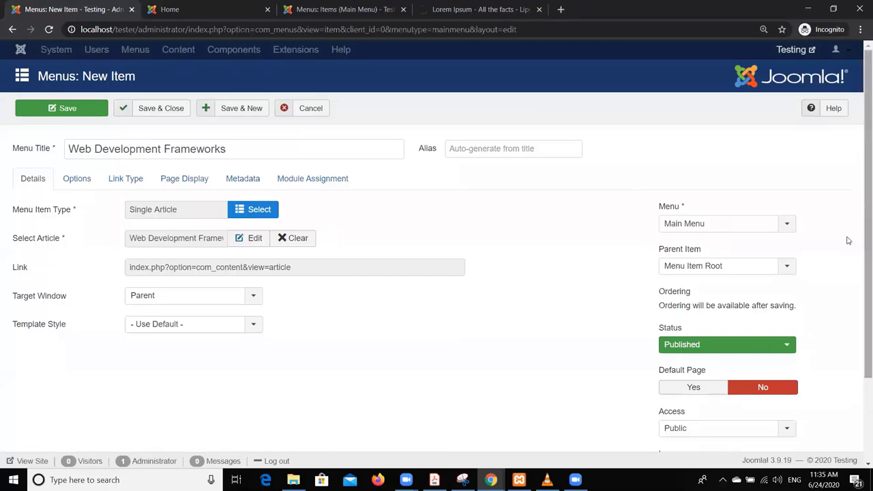
Assign the Web Development Frameworks item to the Web Development menu, then save and close it.
key("ctrl+plus")
key("ctrl+plus")
key("ctrl+plus")
key("ctrl+plus")
key("ctrl+plus")
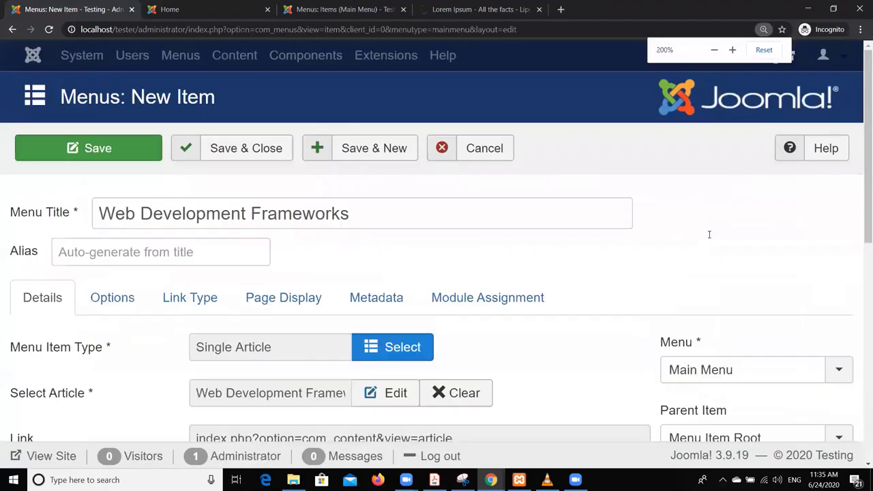
scroll(562, 353, "down", 3)
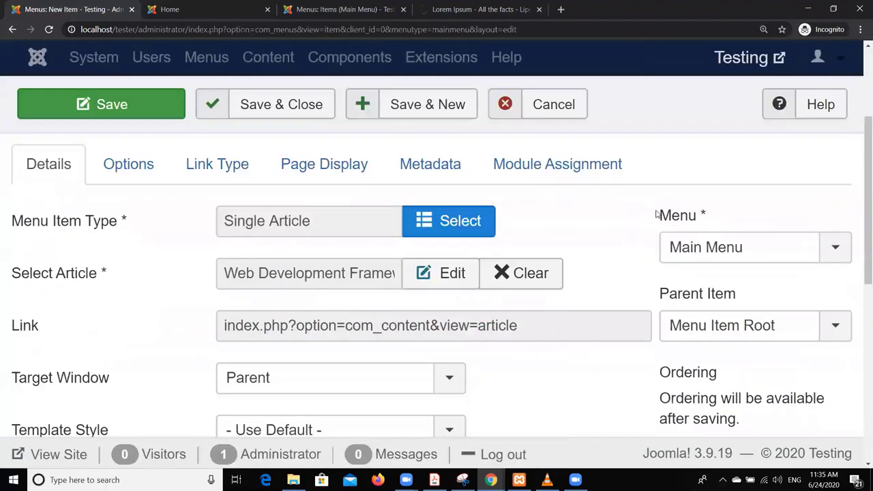
mouse_move(679, 223)
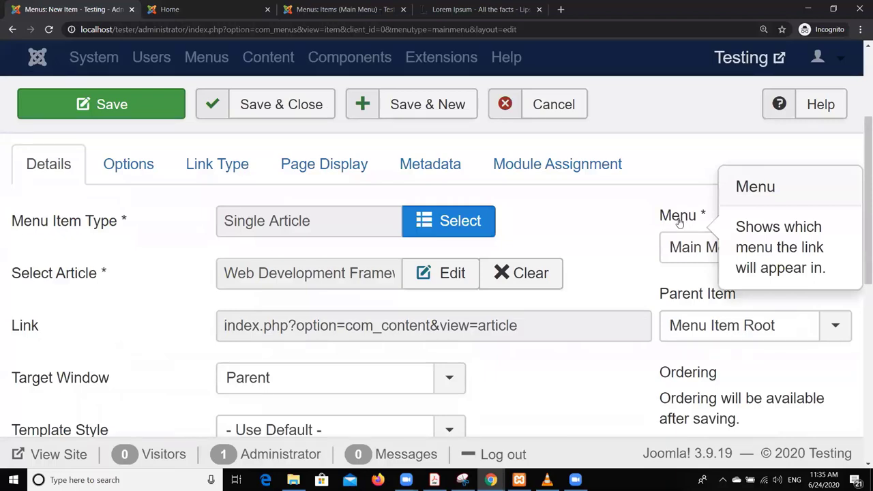
left_click(691, 256)
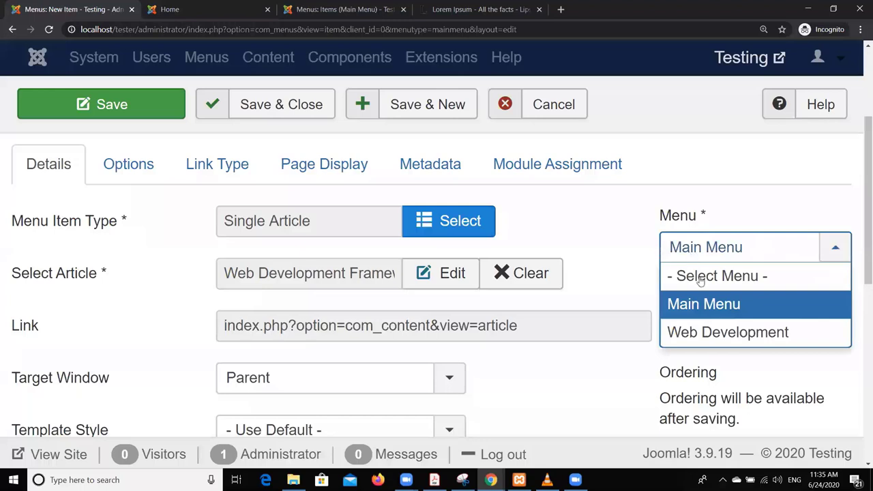
left_click(711, 332)
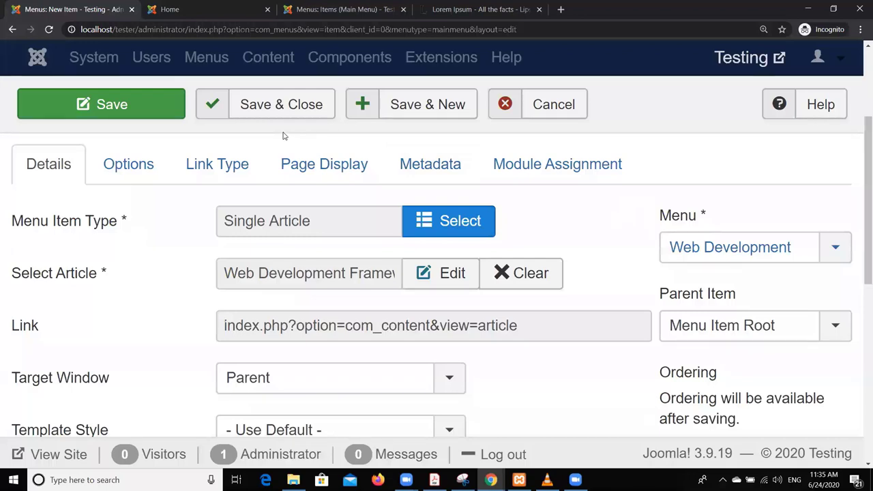
left_click(270, 111)
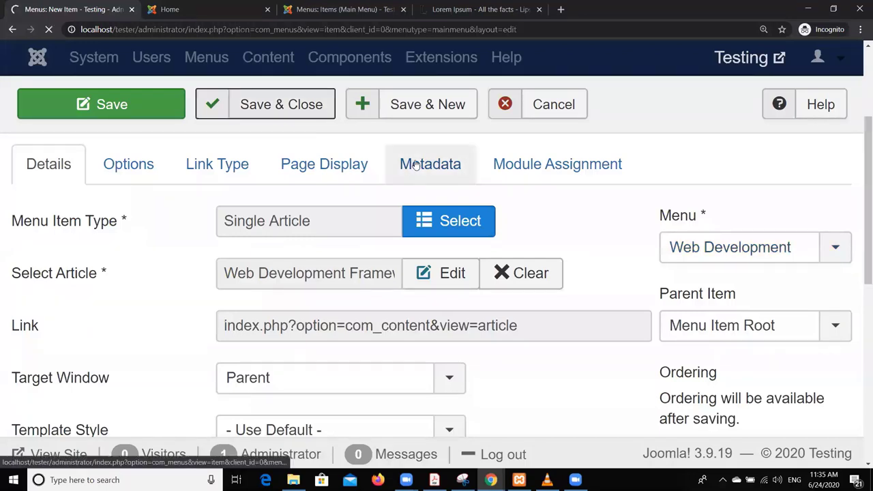
key("ctrl+0")
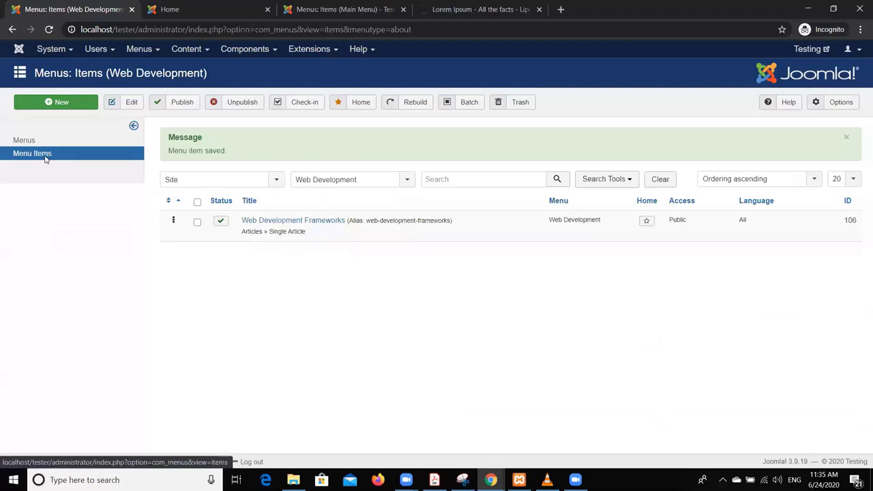
Move the Web Development Overview item from the Main Menu to the Web Development menu, then save and close it.
left_click(44, 159)
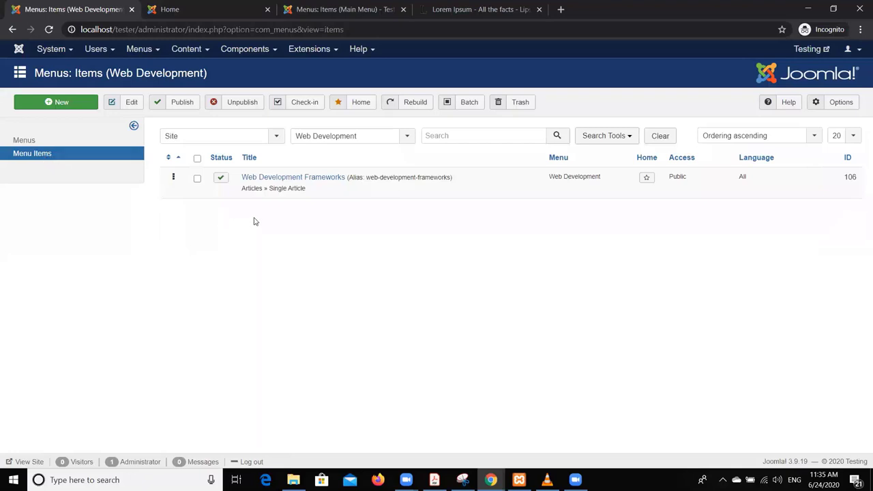
left_click(58, 149)
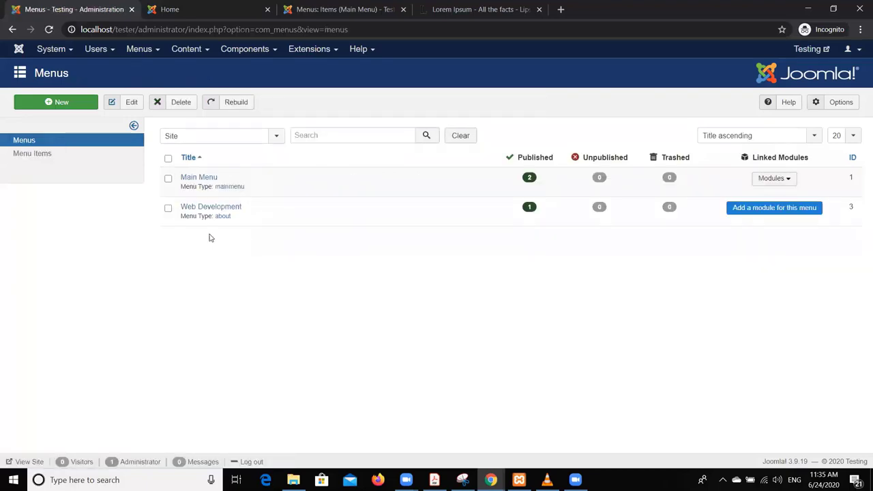
left_click(191, 181)
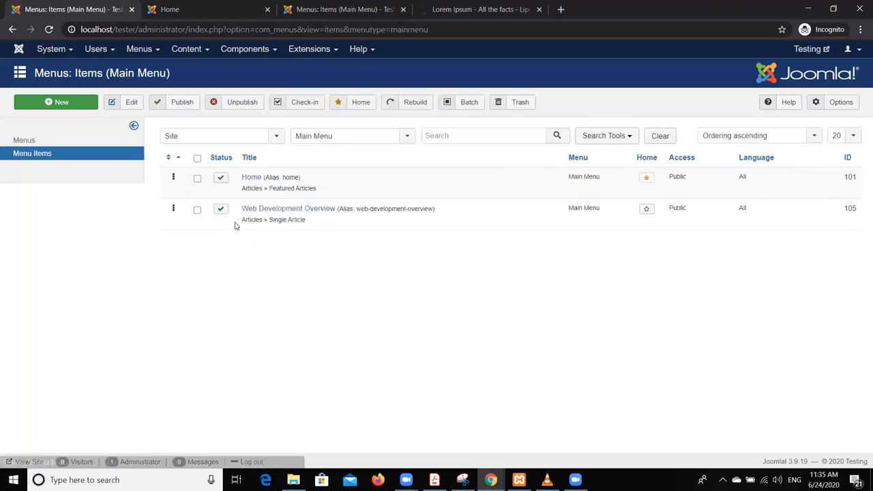
left_click(279, 210)
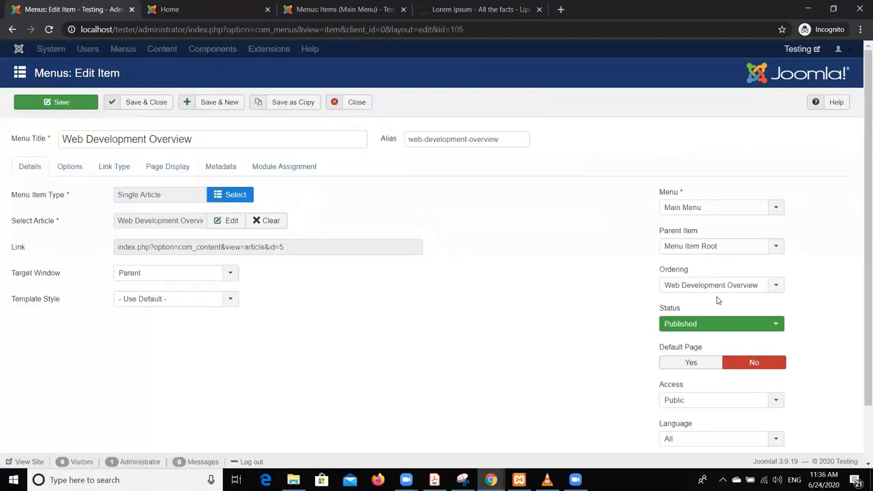
left_click(734, 214)
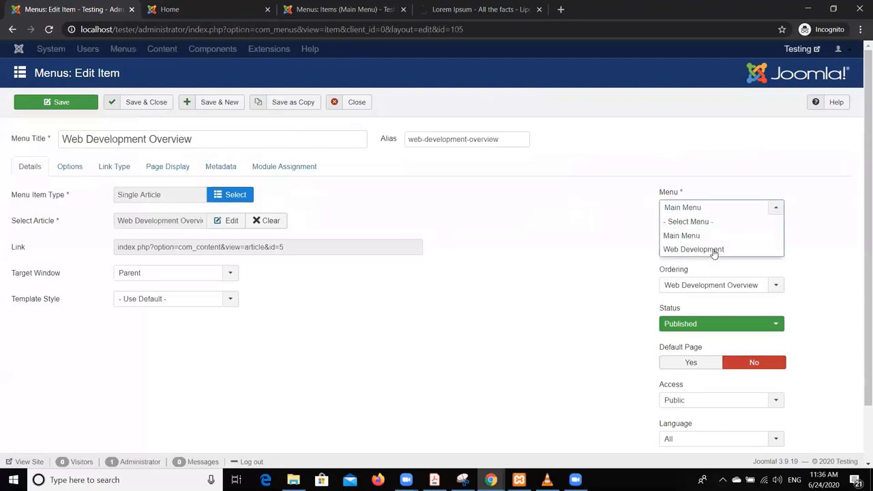
left_click(712, 250)
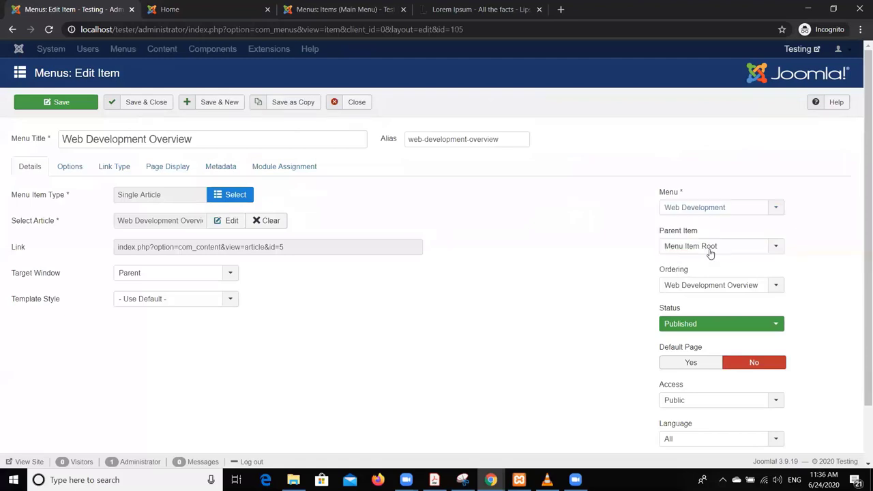
left_click(132, 104)
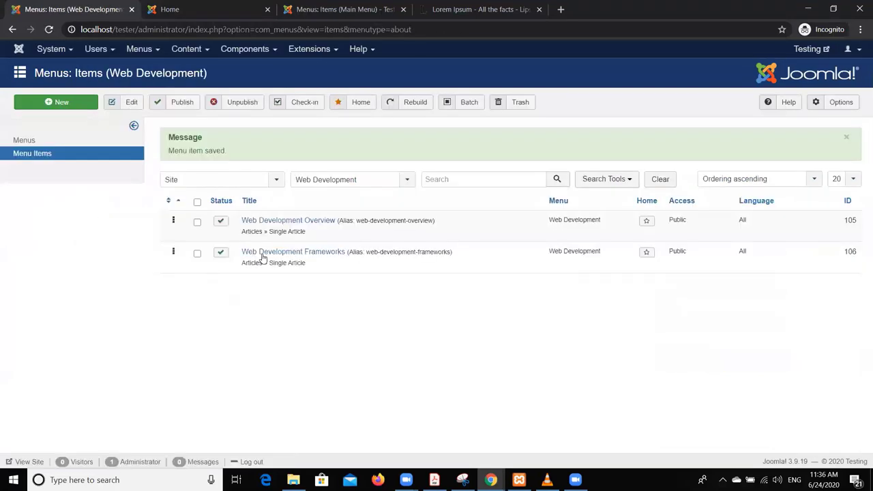
Start a new item in the Web Development menu with the menu title Web Security.
left_click(49, 103)
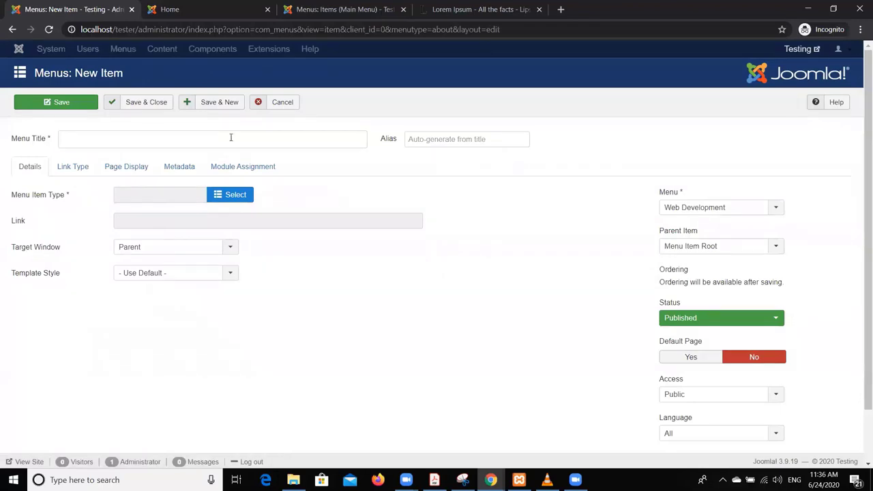
left_click(231, 138)
type("Web ")
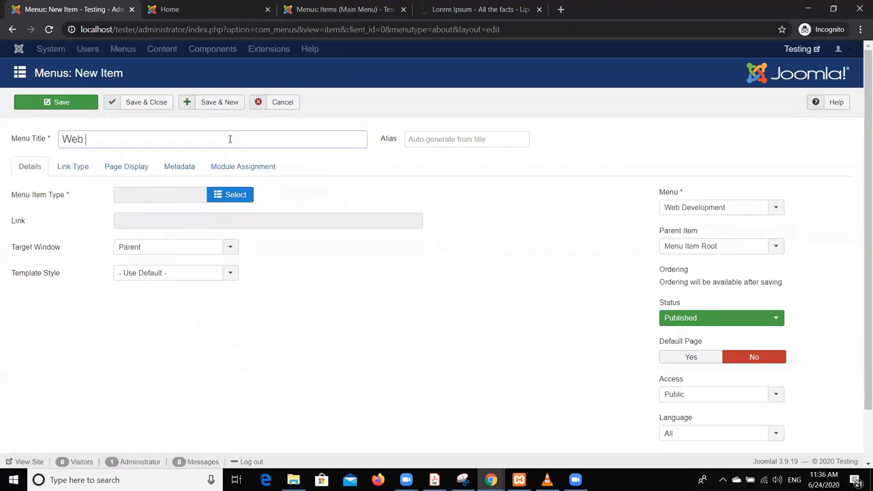
type("Security")
Make the Web Security item a Single Article type from the Articles group and link it to the Web Security article.
left_click(226, 196)
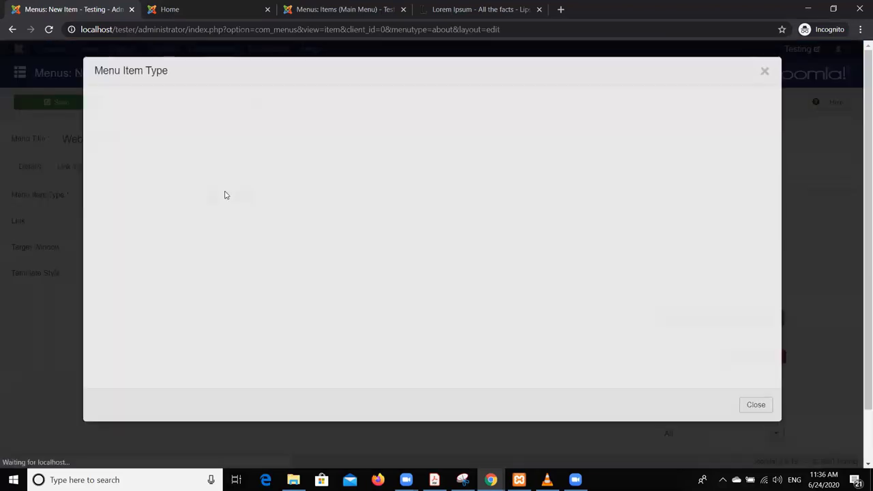
left_click(129, 117)
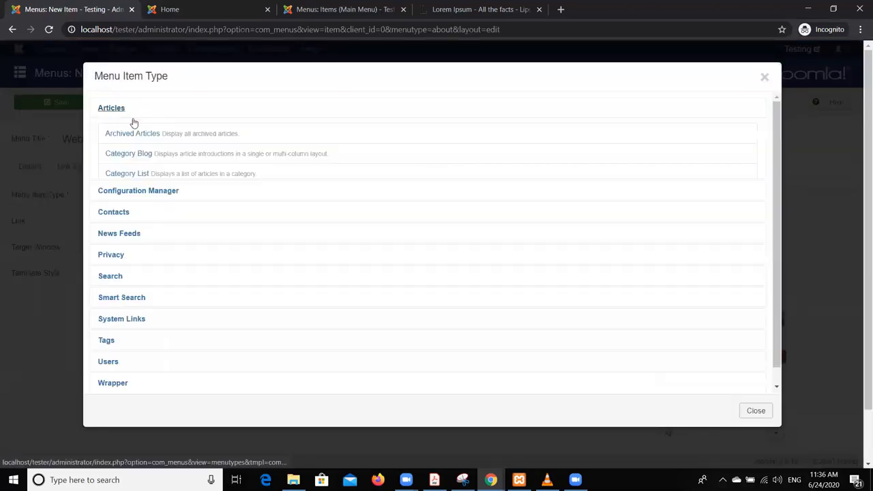
left_click(126, 254)
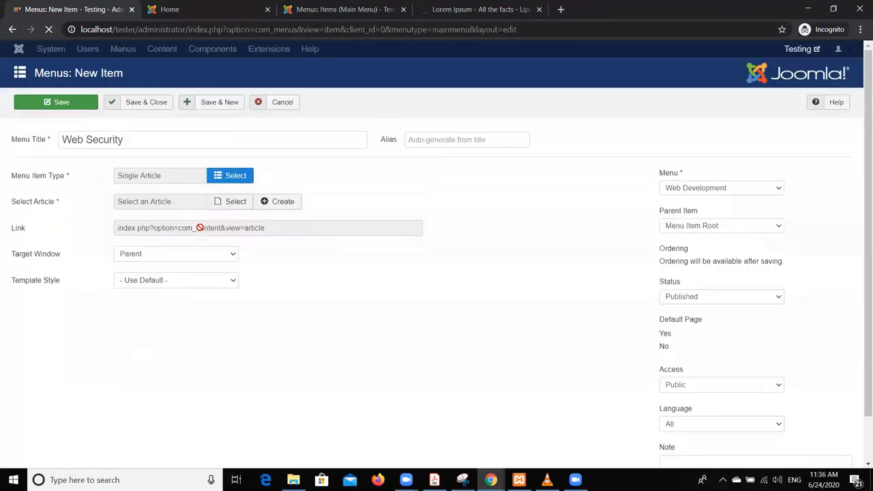
left_click(230, 221)
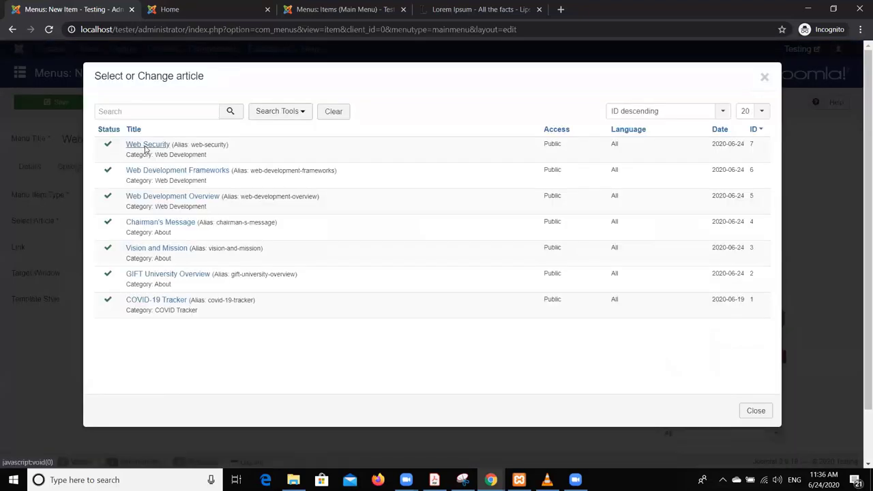
left_click(146, 145)
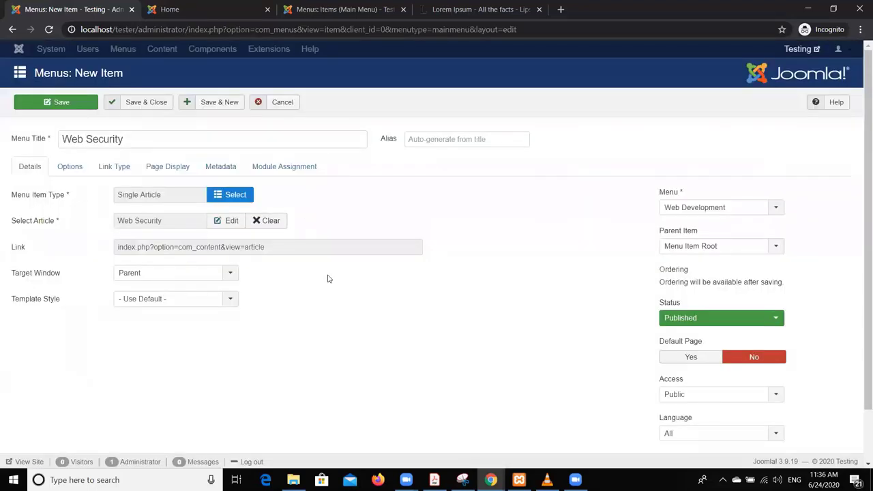
Choose Web Development as the Web Security item's menu and check the description of the Target Window setting.
left_click(694, 211)
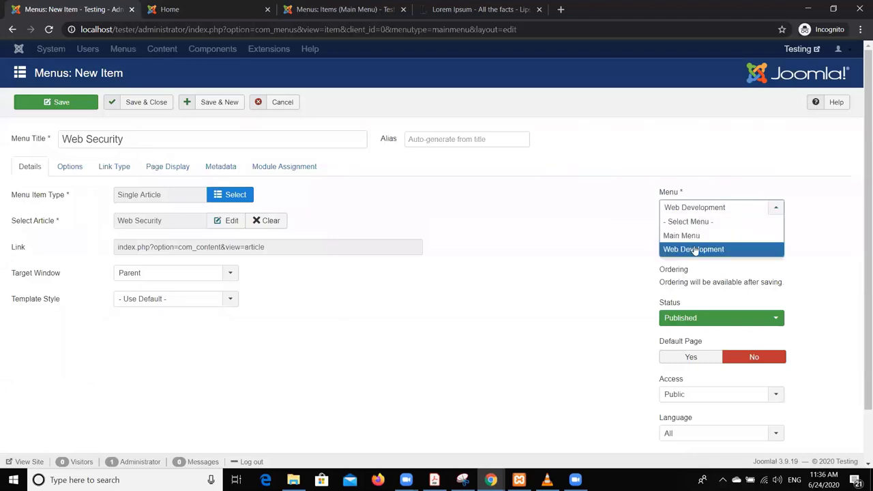
left_click(693, 250)
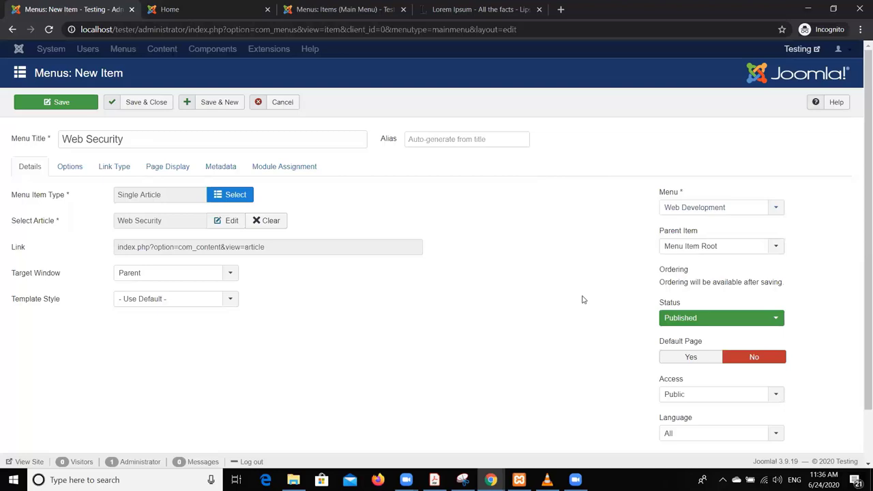
mouse_move(54, 274)
left_click_drag(60, 274, 52, 279)
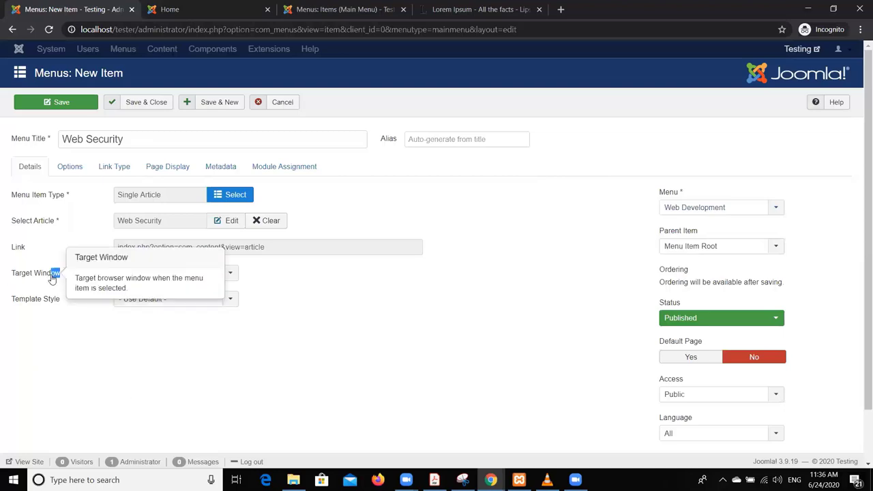
Switch to the site's front page and follow the Main Menu's Home link in the same tab and in a new tab.
left_click(25, 273)
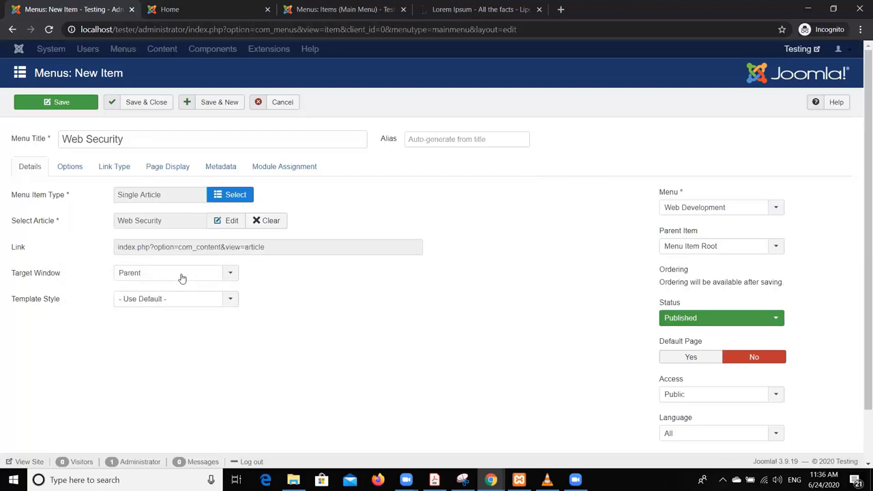
left_click(320, 9)
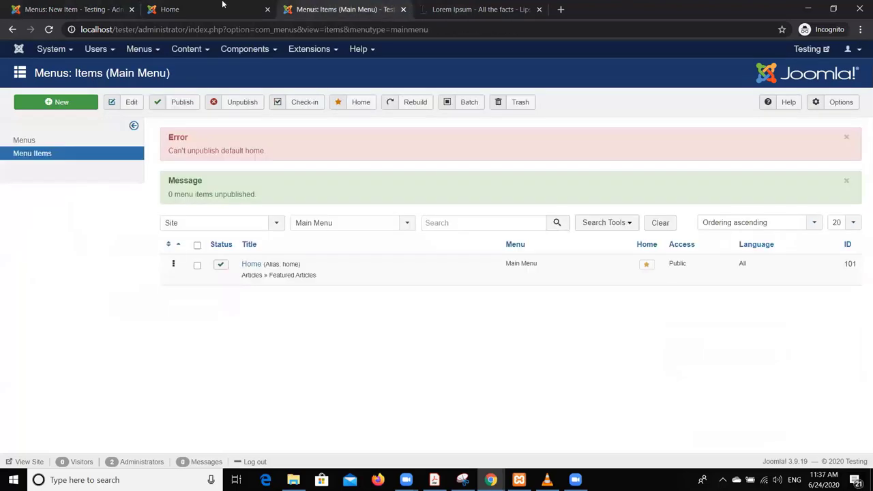
left_click(223, 4)
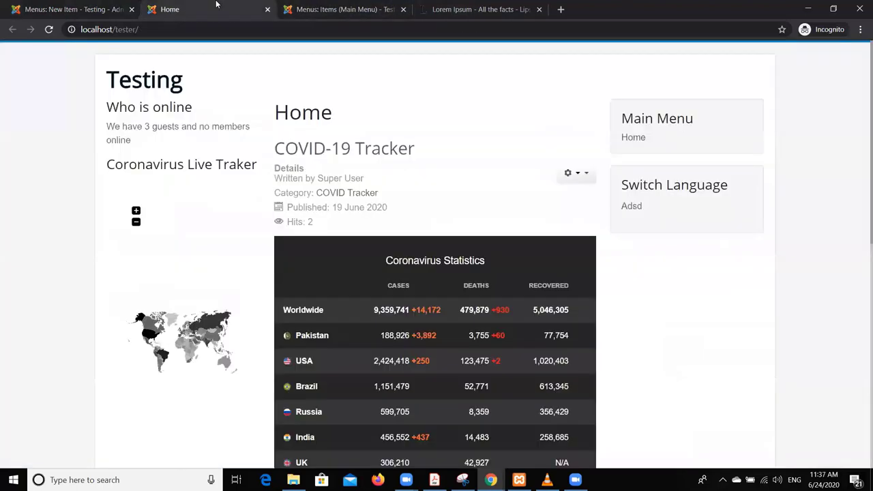
left_click(625, 139)
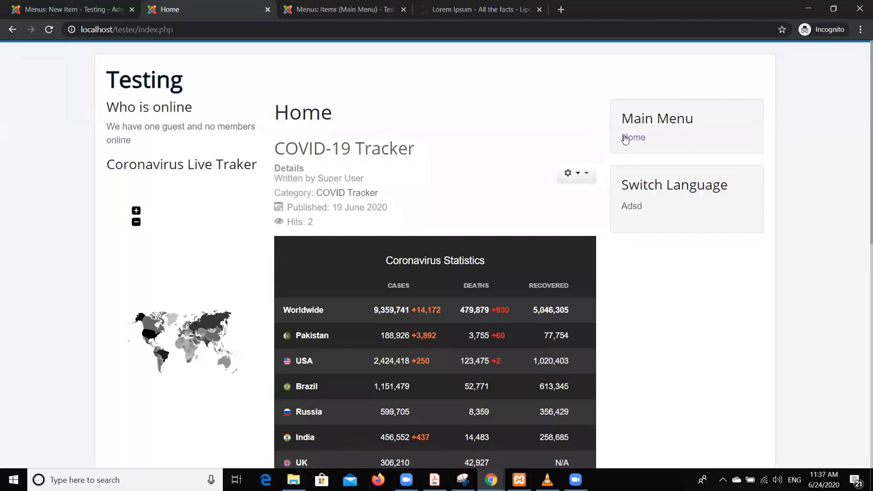
middle_click(626, 139)
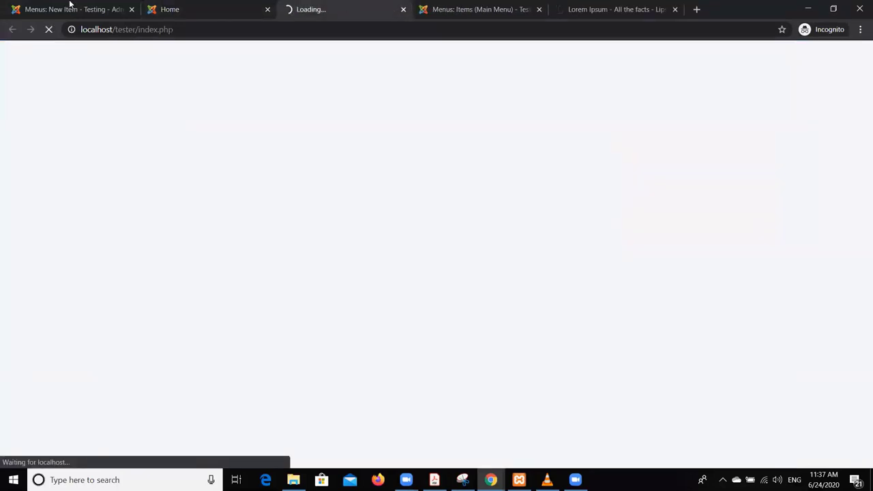
Return to the Web Security item and examine its Target Window and Template Style options.
left_click(70, 9)
left_click(179, 276)
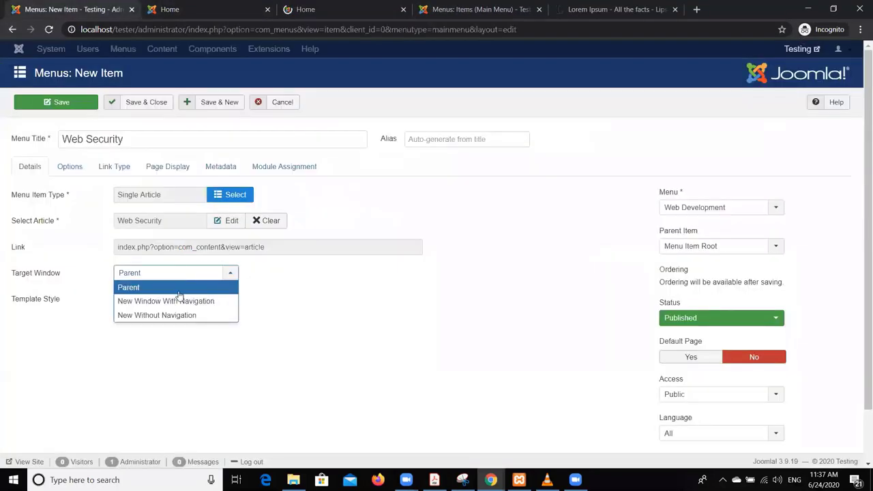
left_click(270, 277)
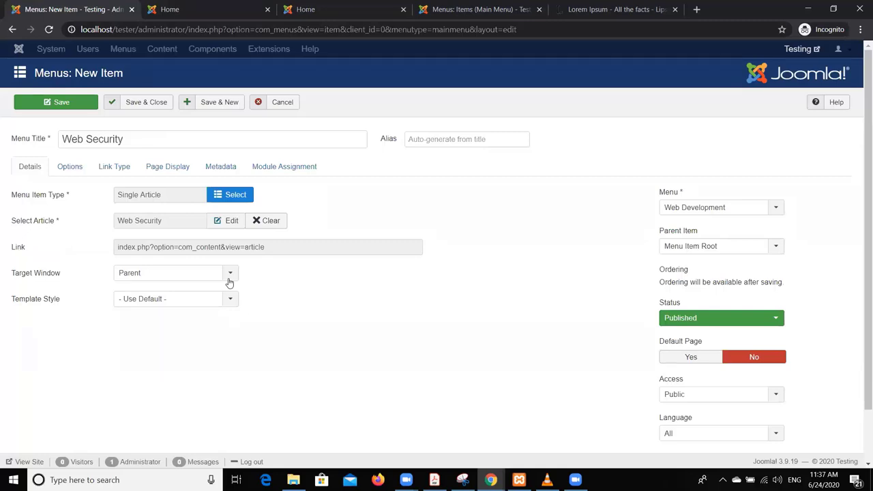
left_click(231, 305)
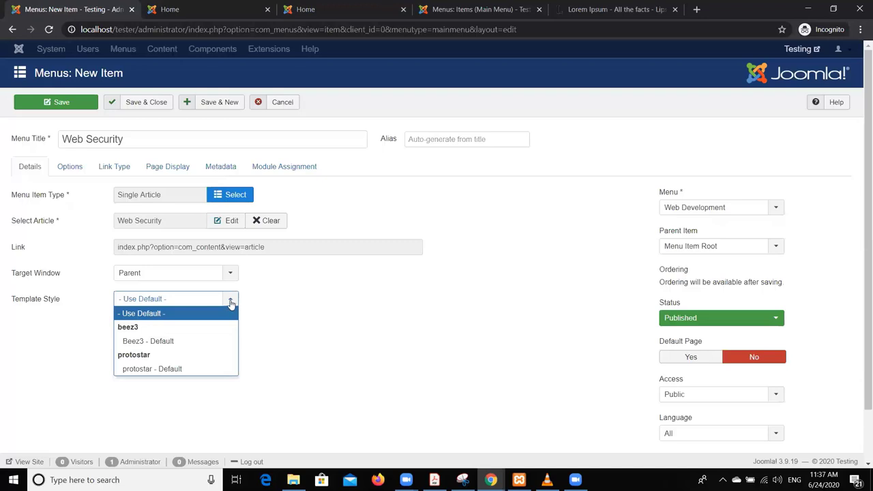
left_click(231, 304)
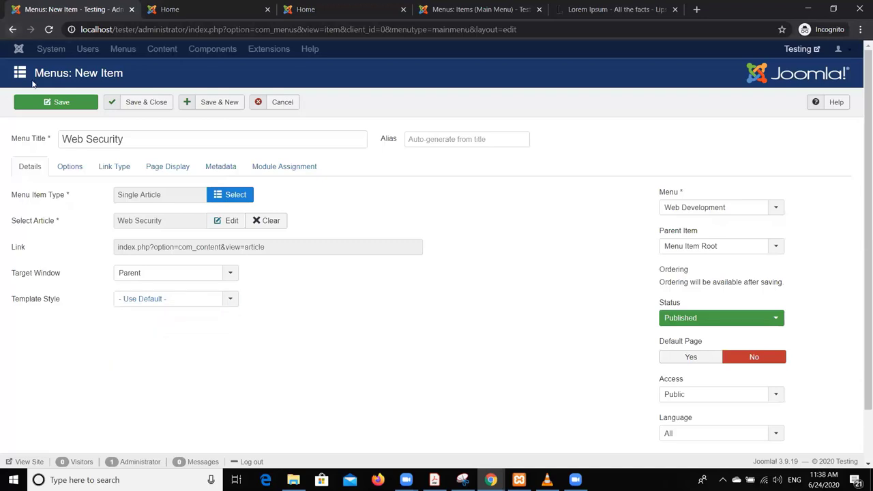
Save the Web Security item and reload the site's front page to check its menus.
left_click(58, 103)
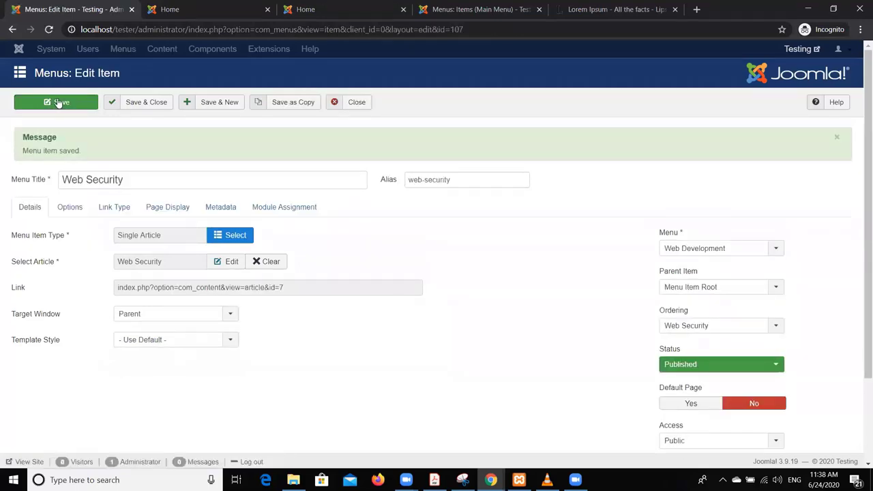
left_click(205, 10)
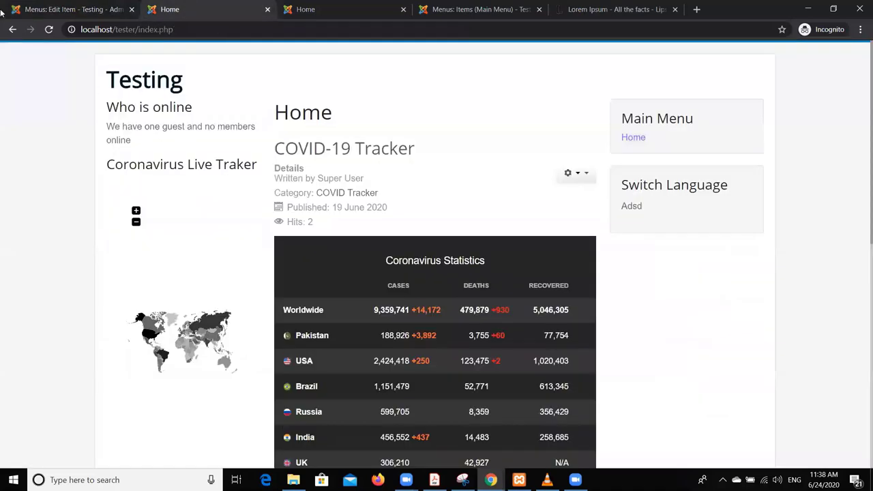
left_click(49, 30)
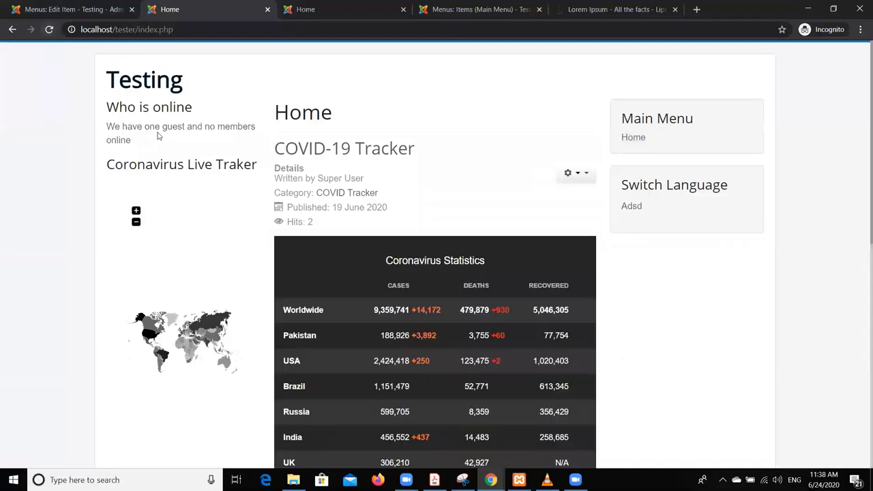
Close the Web Security item in the administration area and open the overview of all menus.
left_click(79, 9)
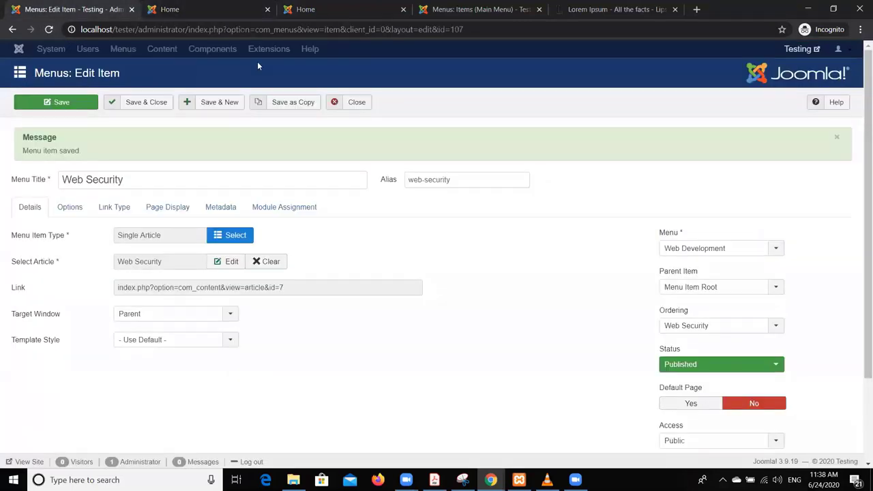
left_click(218, 45)
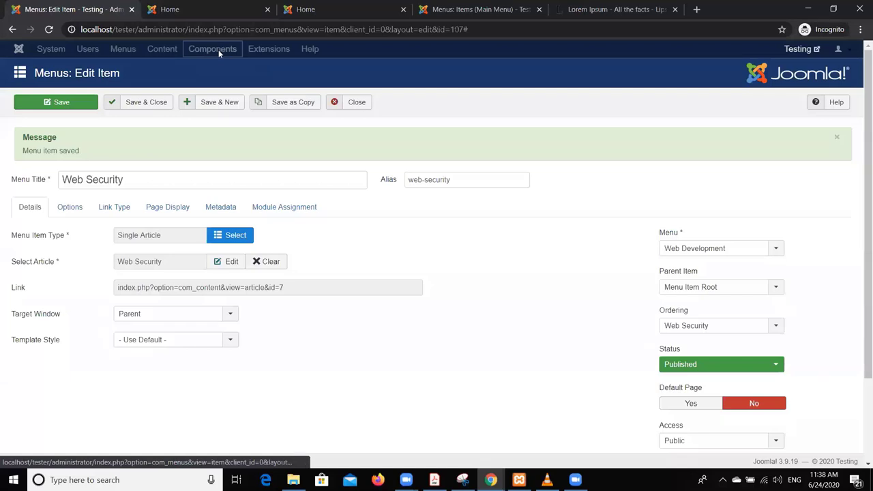
left_click(352, 102)
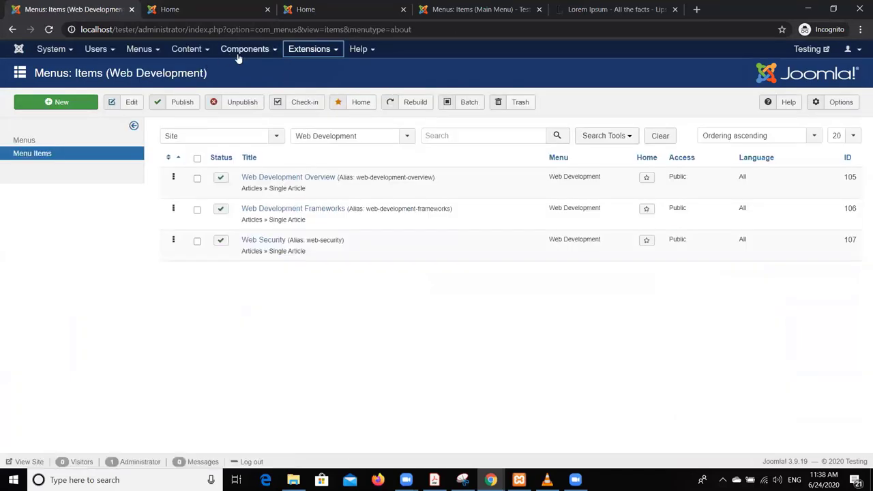
left_click(137, 54)
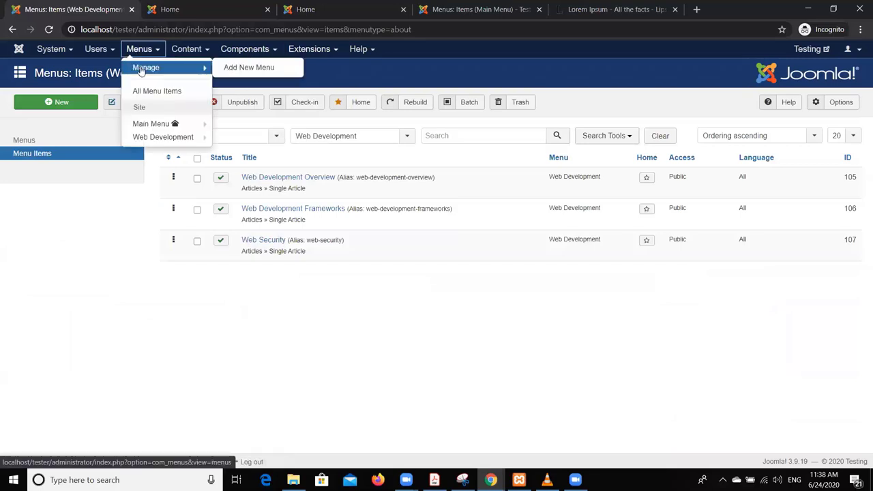
left_click(141, 68)
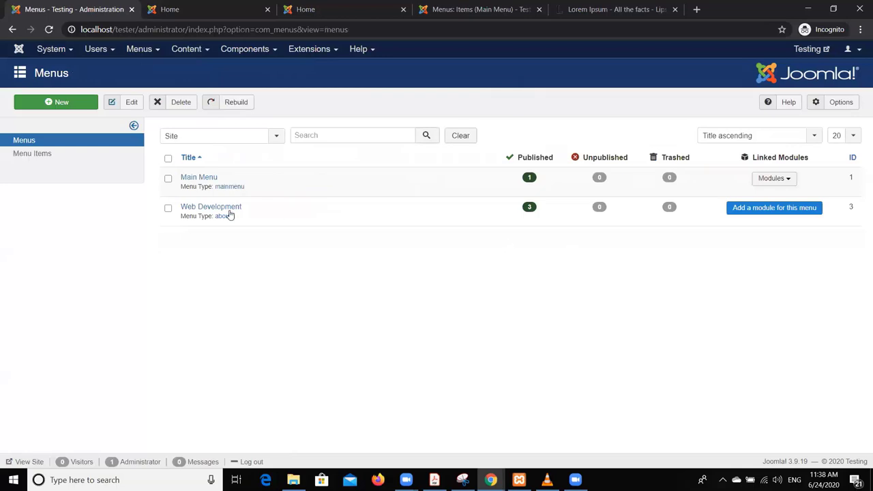
left_click(786, 208)
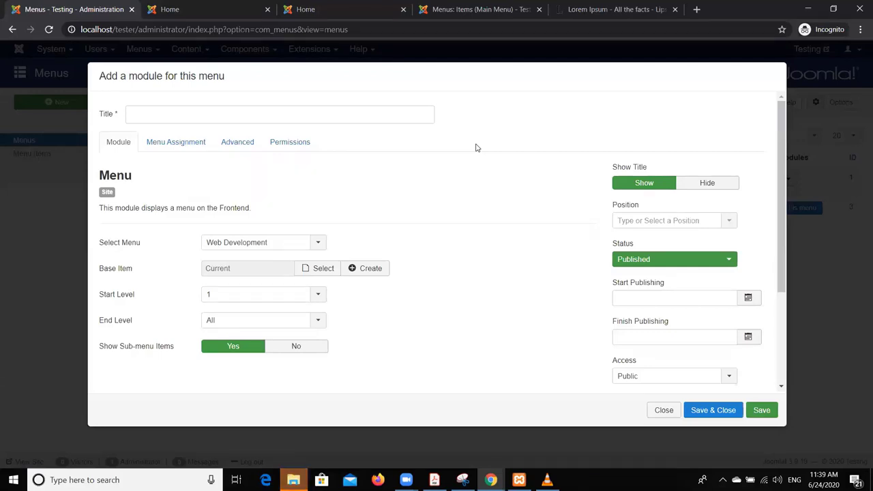
left_click(293, 480)
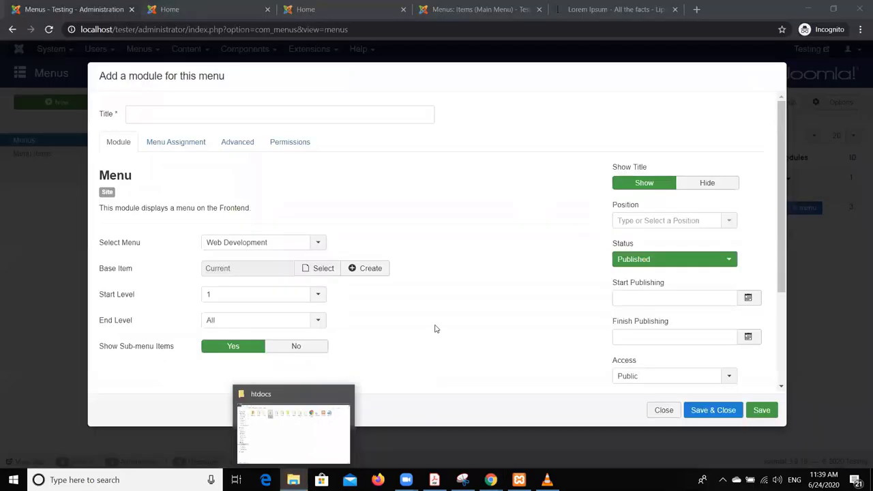
left_click(435, 329)
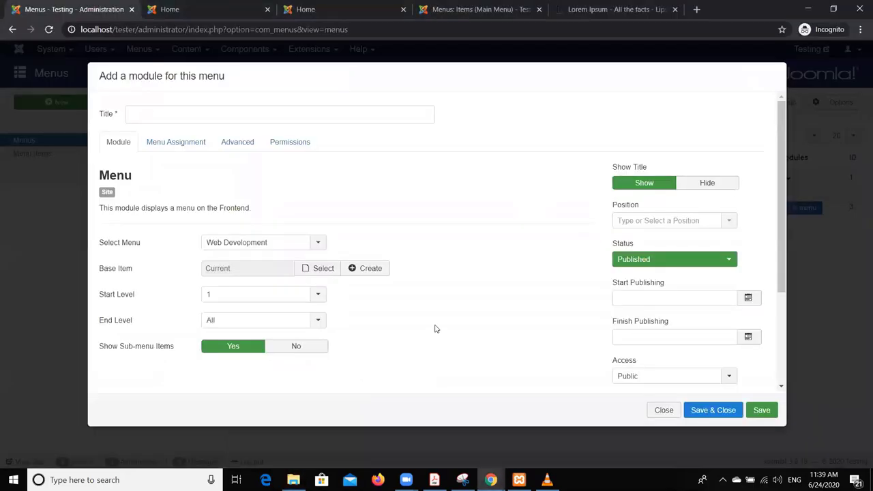
left_click(662, 412)
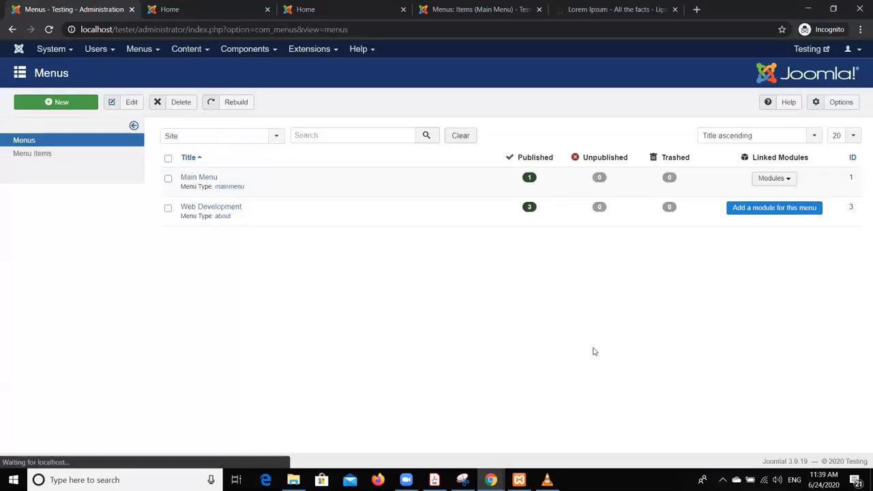
Open the site's module list in a separate browser tab, keeping only one such tab.
left_click(332, 56)
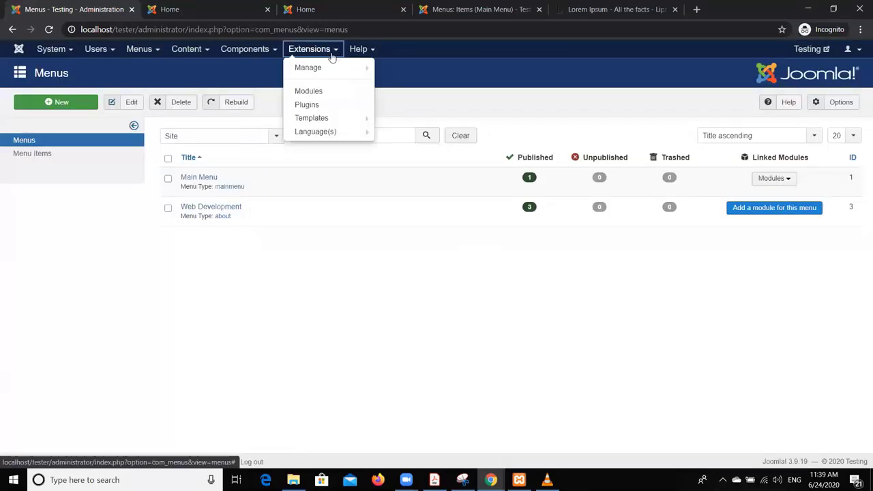
middle_click(323, 98)
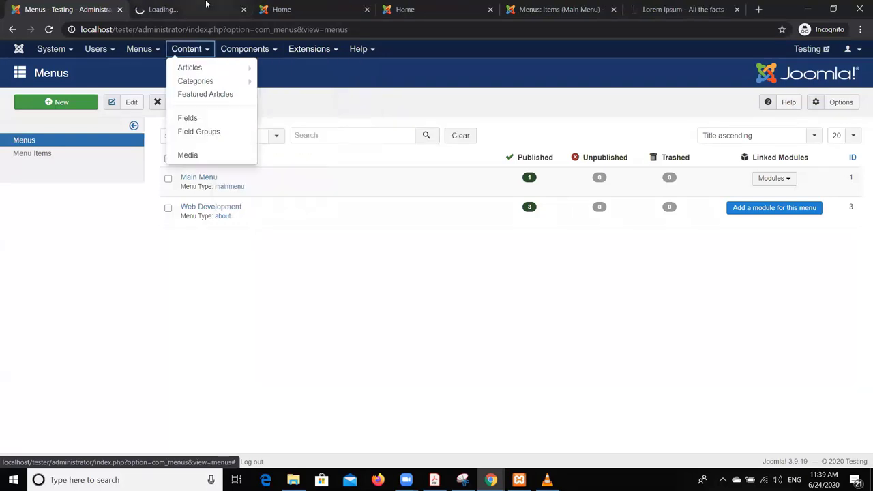
left_click(205, 5)
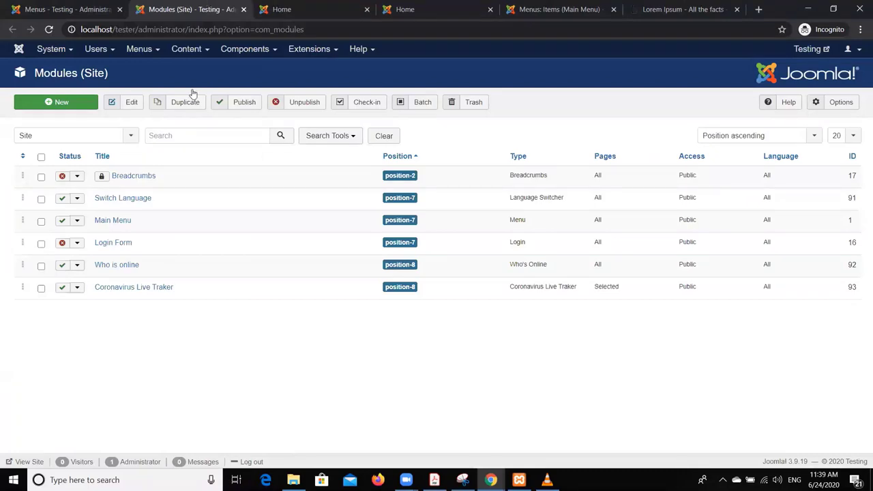
left_click(316, 50)
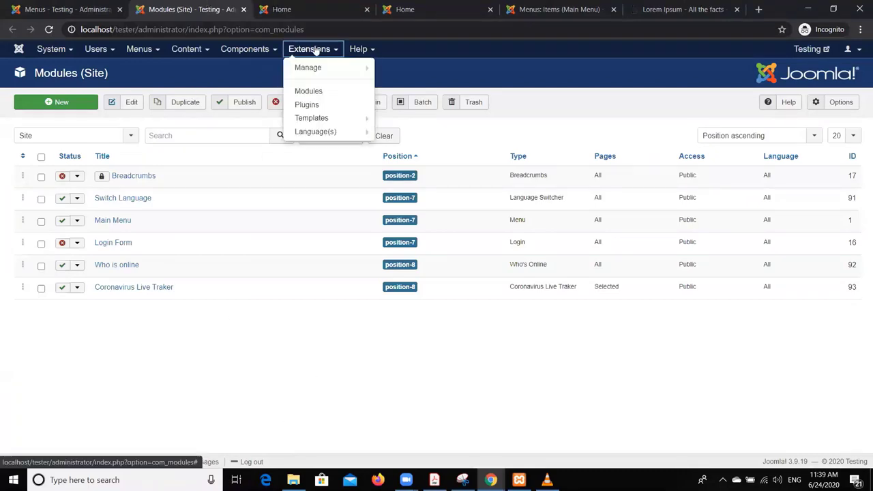
middle_click(316, 94)
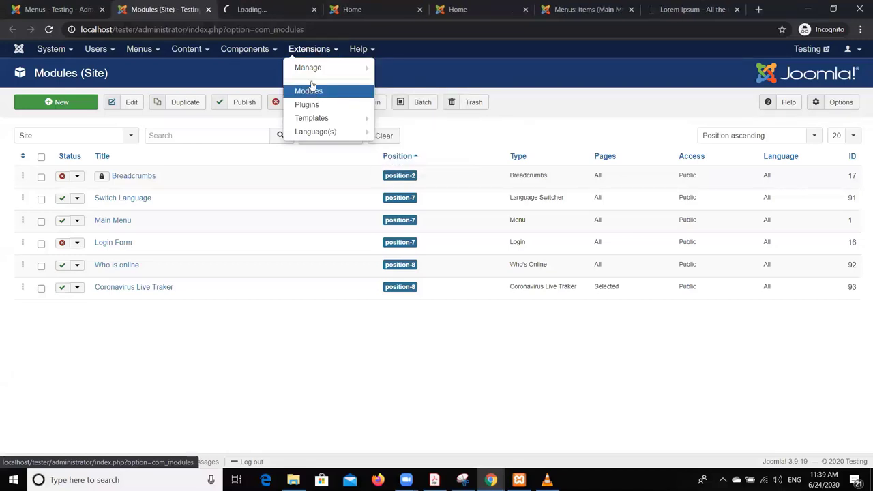
left_click(232, 10)
left_click(208, 10)
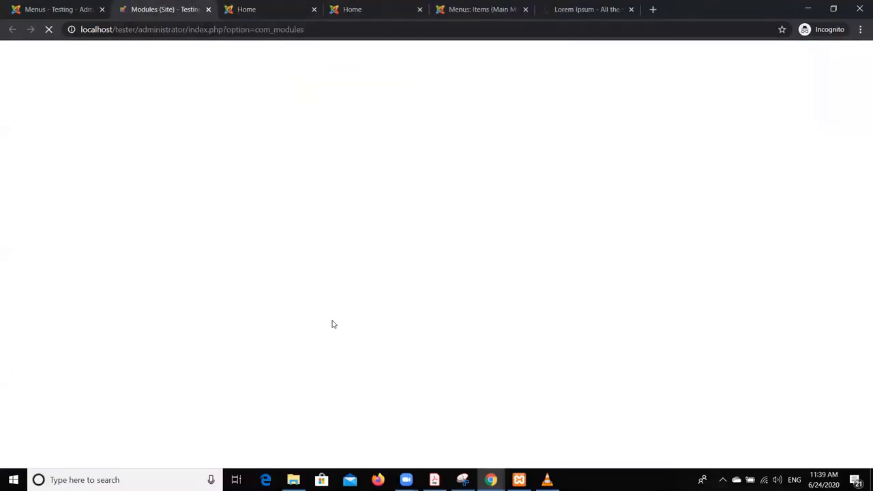
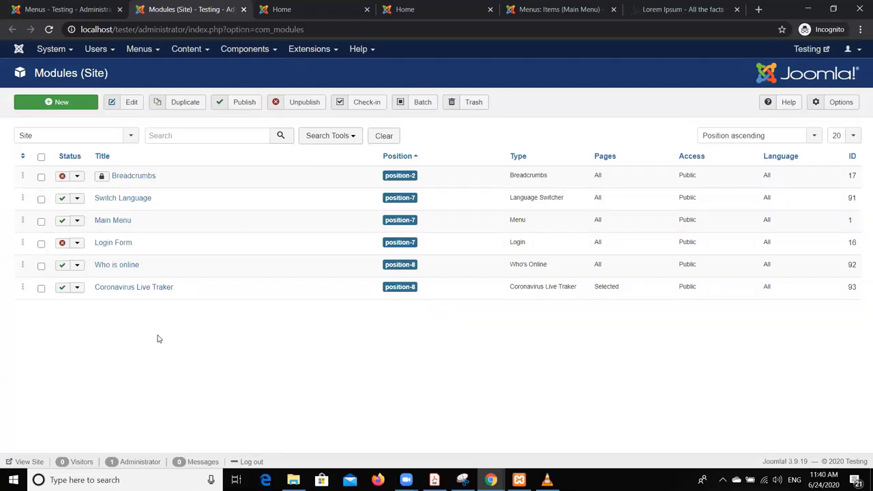
Start a new site module and choose Menu as its module type.
left_click(76, 103)
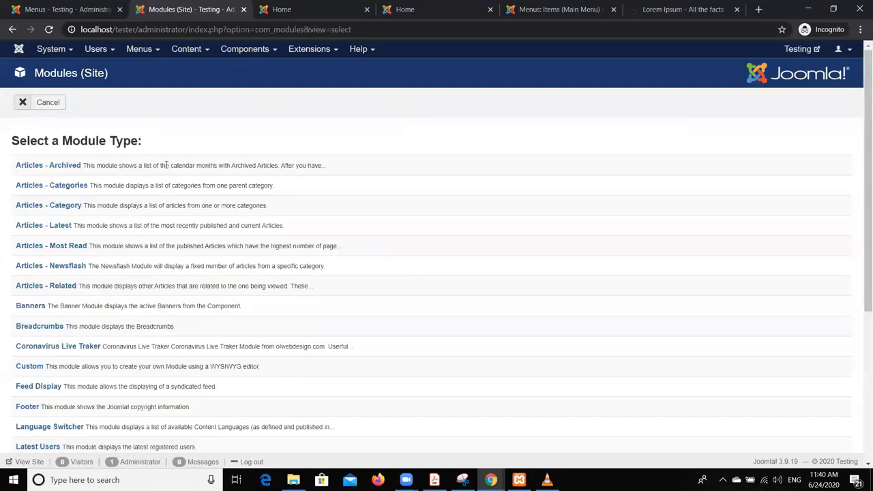
scroll(236, 181, "down", 4)
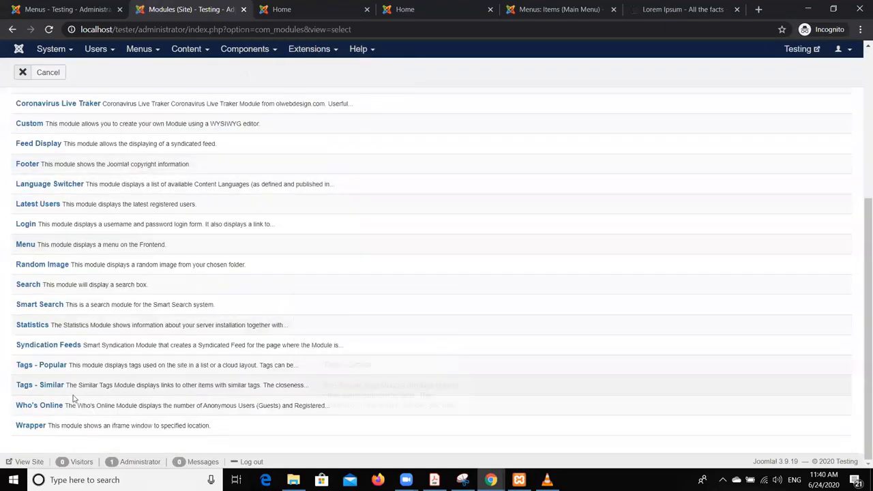
scroll(59, 361, "up", 4)
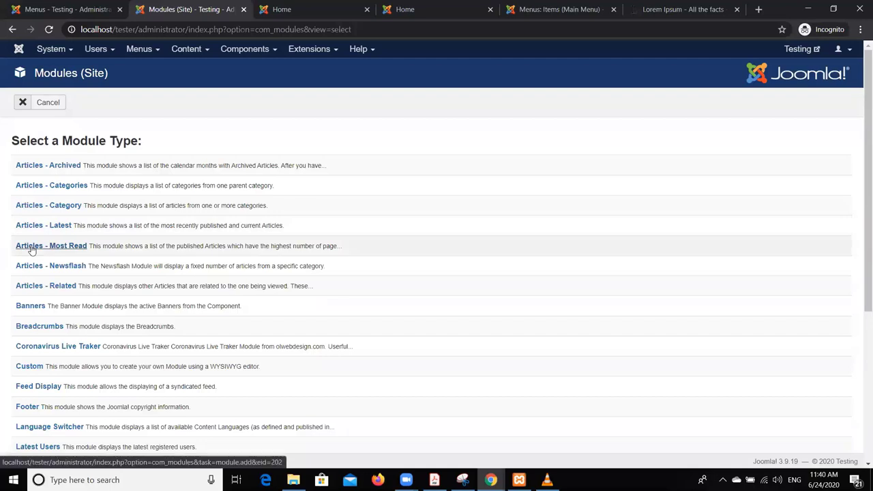
scroll(10, 253, "down", 1)
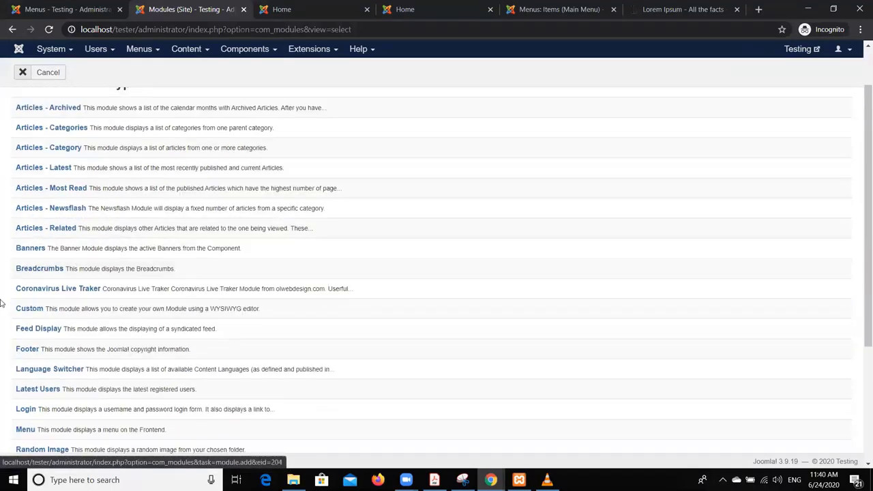
scroll(23, 253, "down", 1)
mouse_move(335, 233)
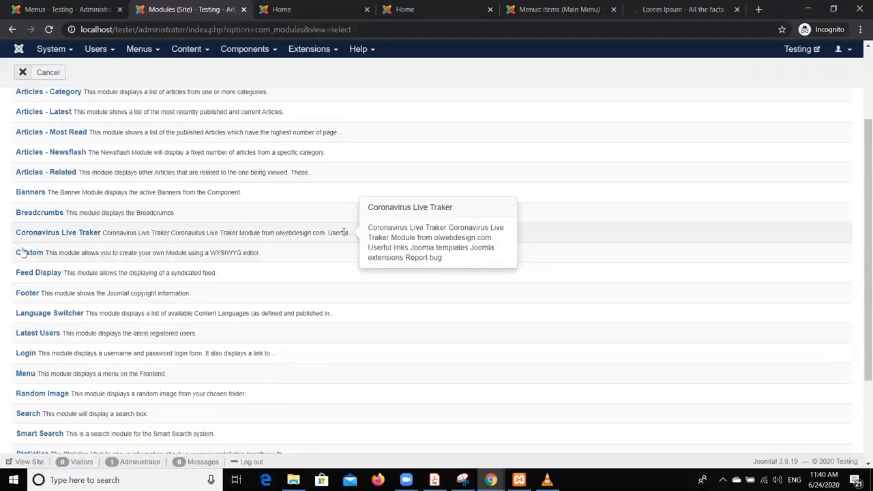
left_click_drag(337, 234, 110, 240)
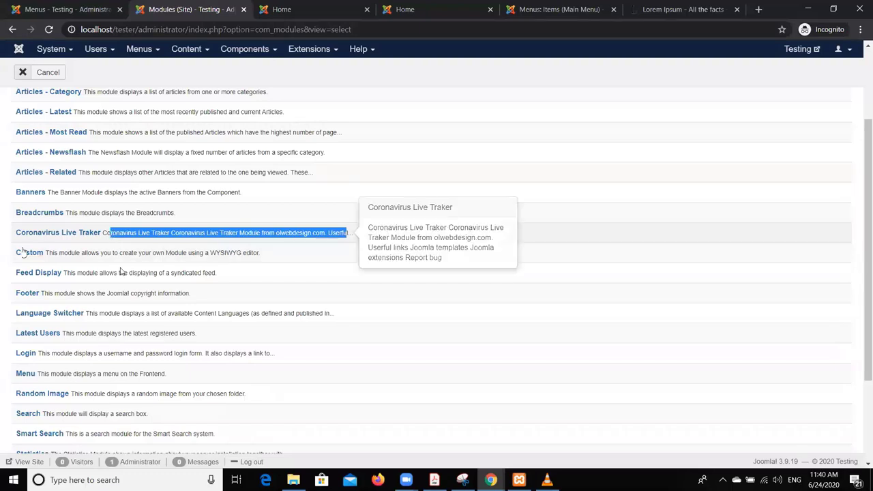
scroll(124, 289, "down", 1)
scroll(125, 289, "down", 3)
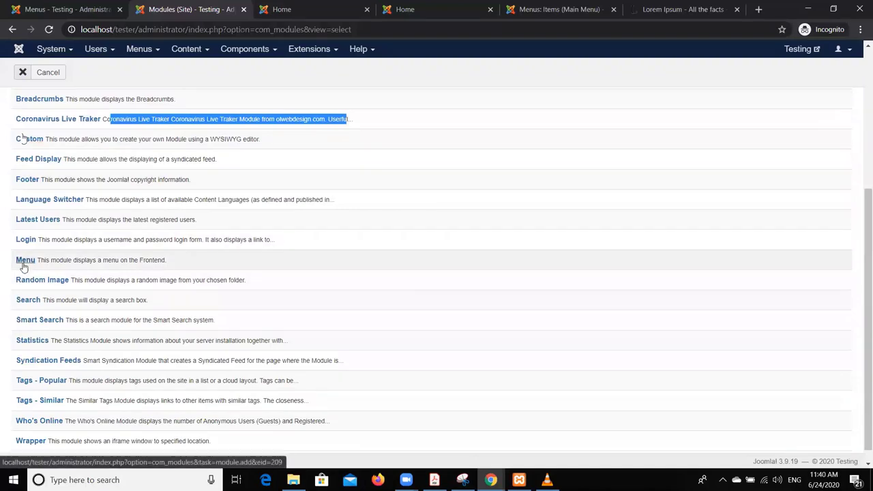
left_click(25, 260)
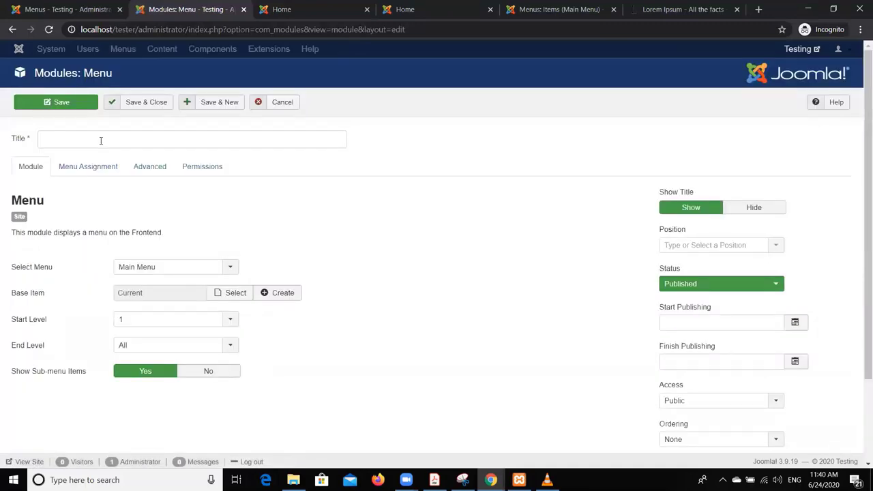
Title the new module Web Development and make it display the Web Development menu.
left_click(102, 139)
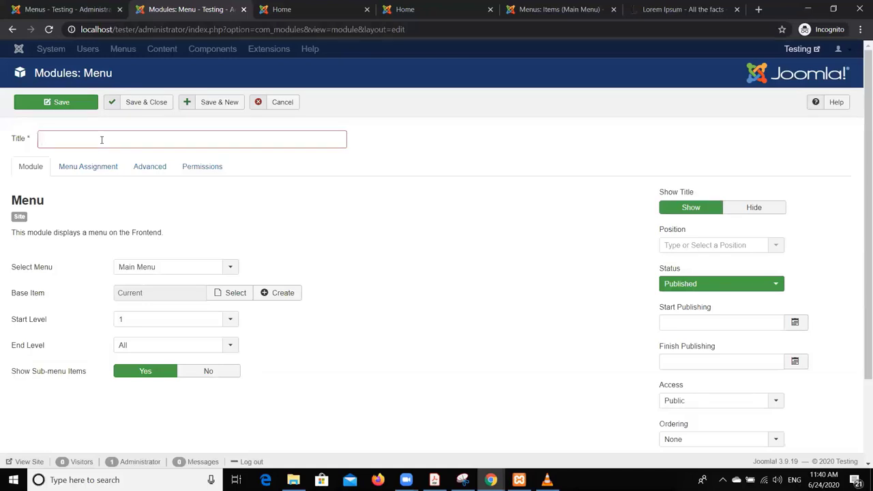
type("Web Develo")
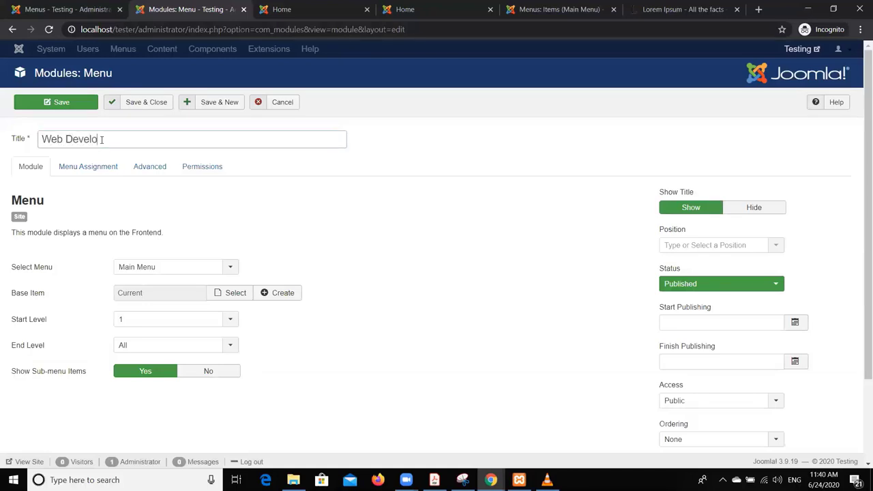
type("pment")
scroll(355, 232, "down", 2)
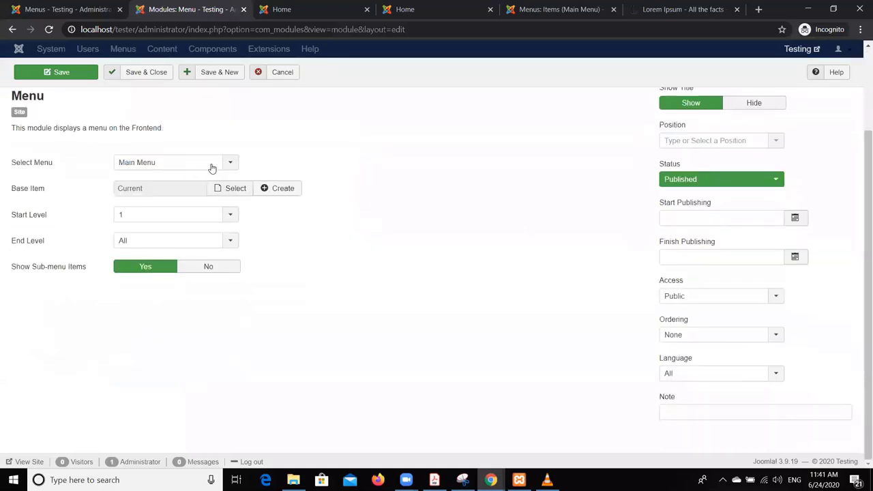
left_click(212, 168)
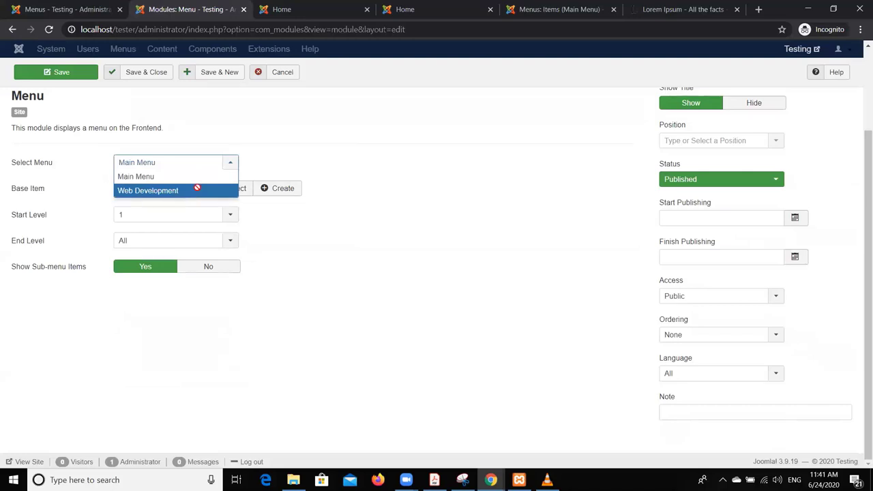
left_click(199, 191)
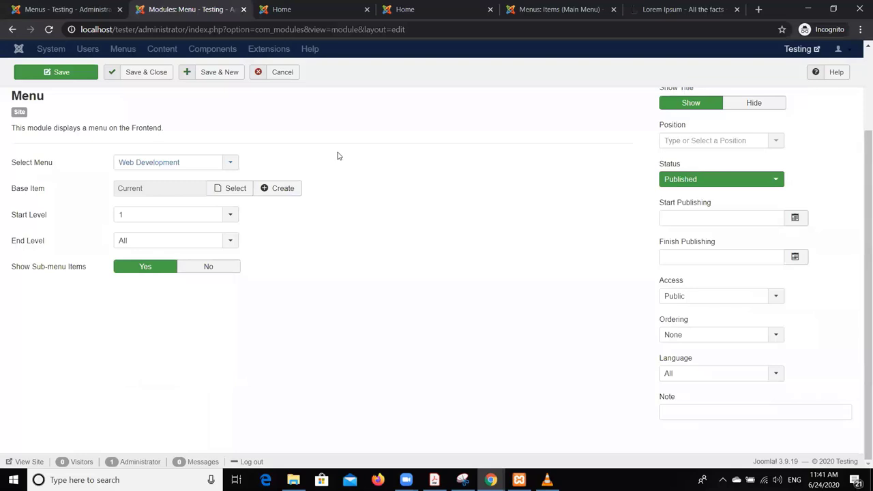
Open the site's module list in the other administration tab and examine, enlarged, which positions the existing modules use.
scroll(647, 230, "up", 2)
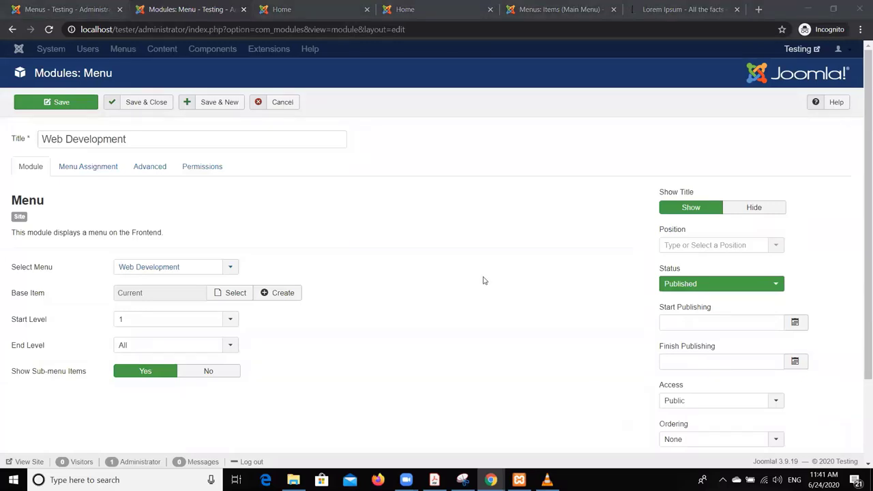
left_click(694, 250)
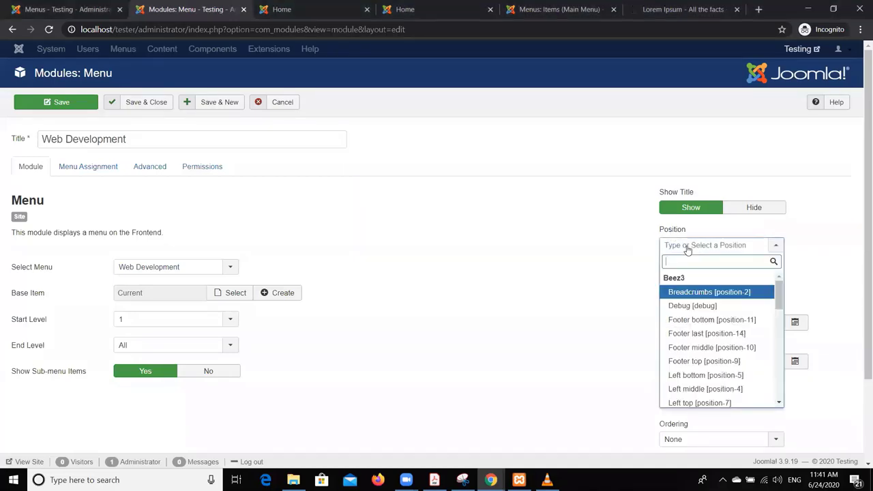
left_click(558, 255)
left_click(65, 8)
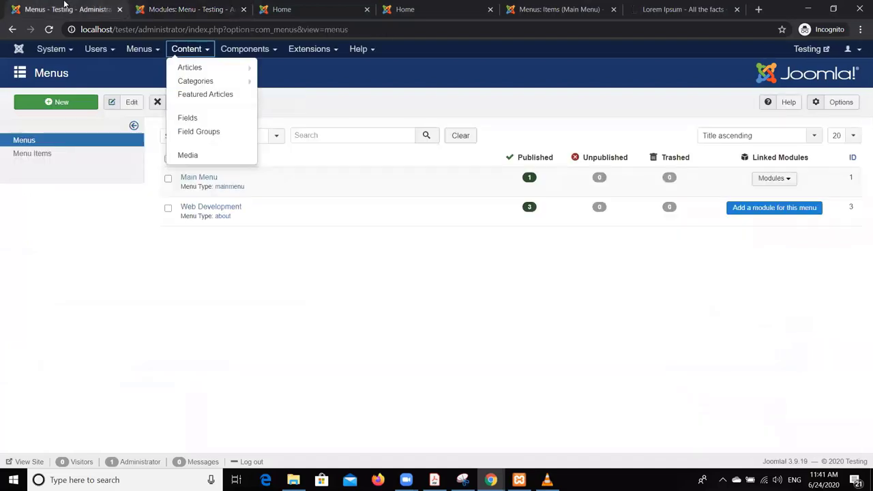
left_click(159, 7)
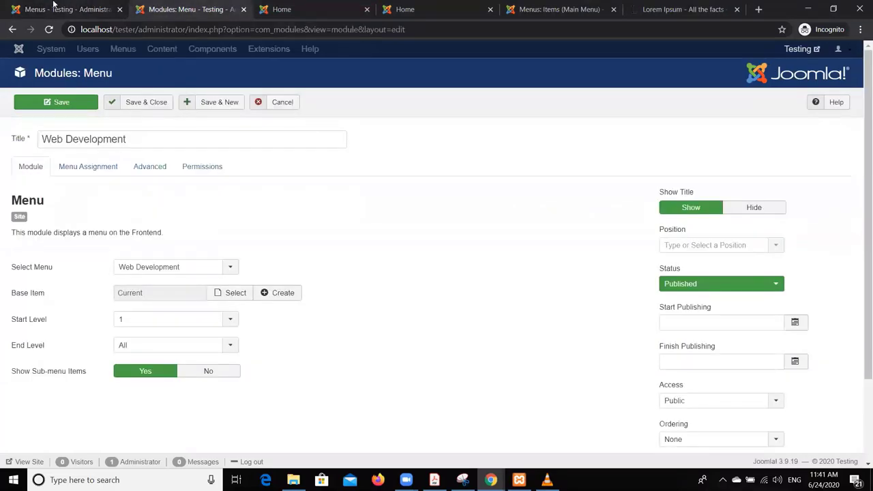
left_click(53, 4)
mouse_move(309, 48)
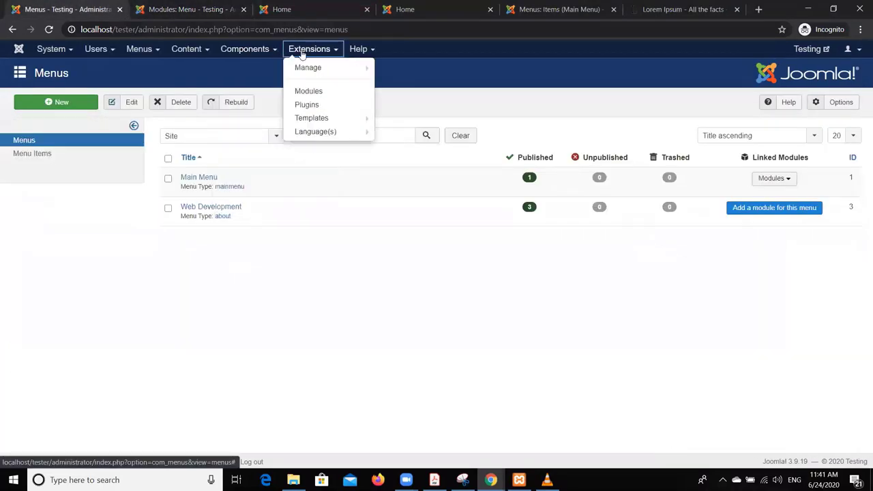
left_click(309, 96)
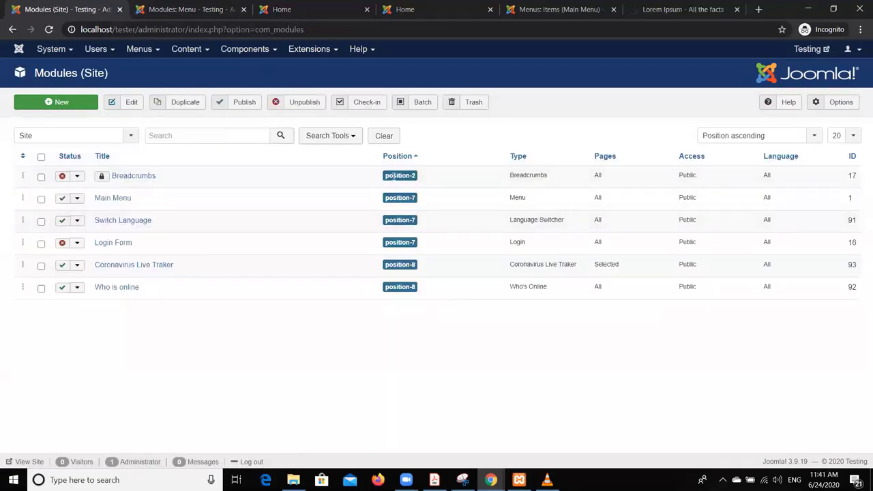
key("ctrl+plus")
key("ctrl+plus")
key("ctrl+plus")
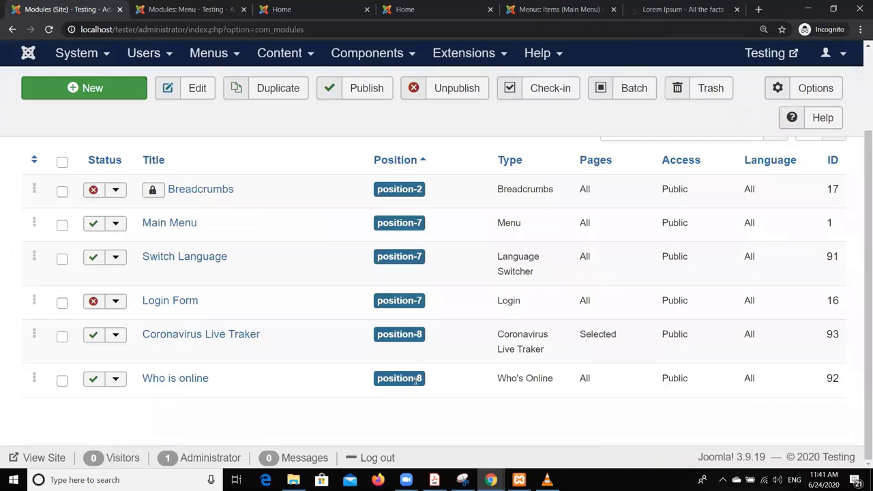
Assign the new Web Development module to Protostar's Right [position-7] position, then save and close it.
left_click(154, 7)
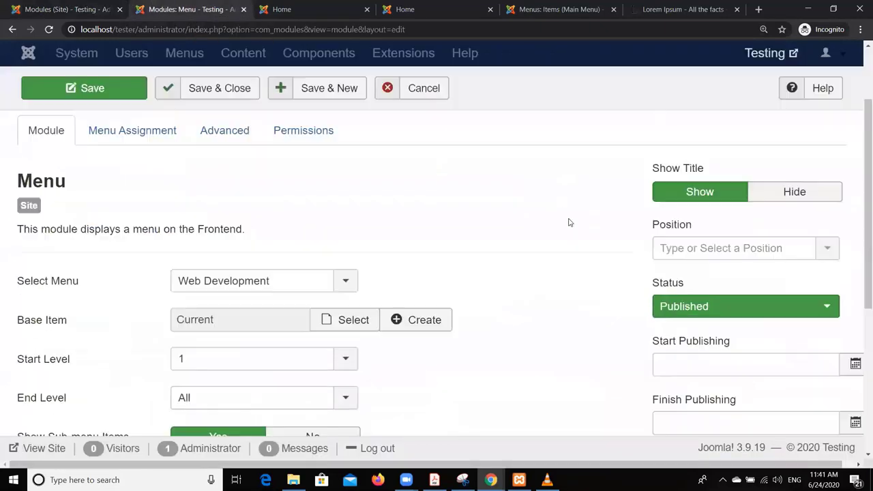
scroll(570, 217, "down", 1)
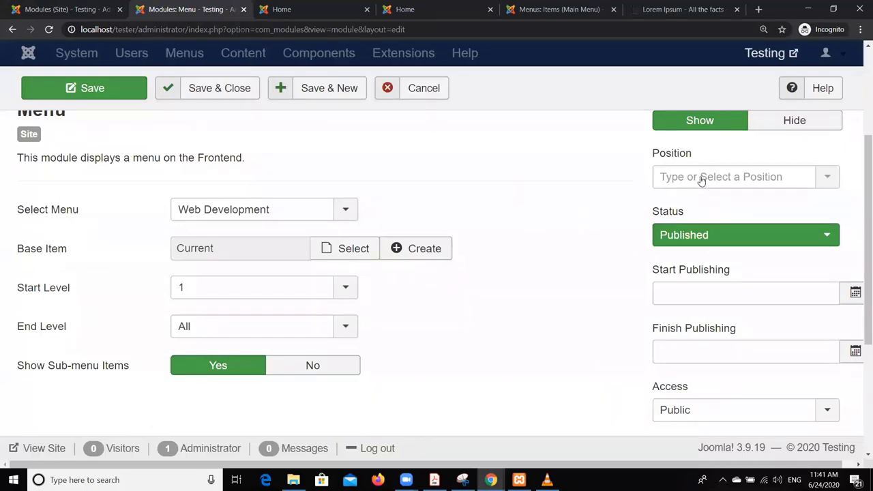
left_click(702, 179)
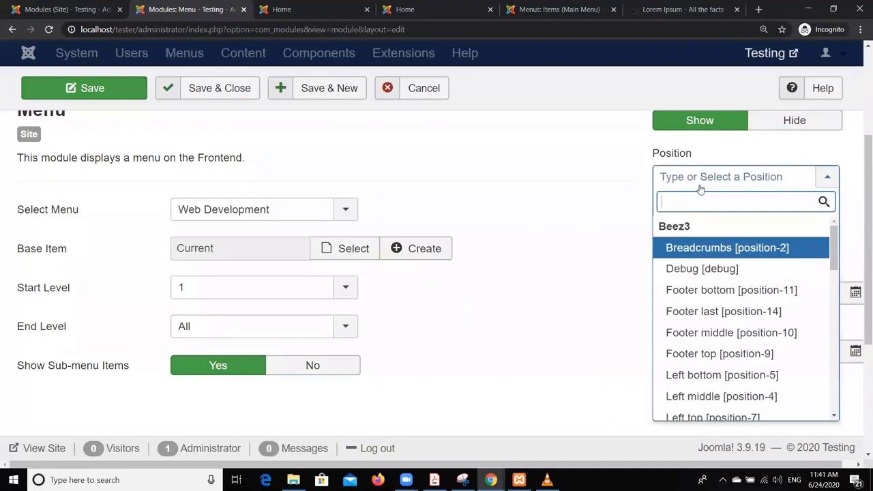
scroll(693, 251, "down", 5)
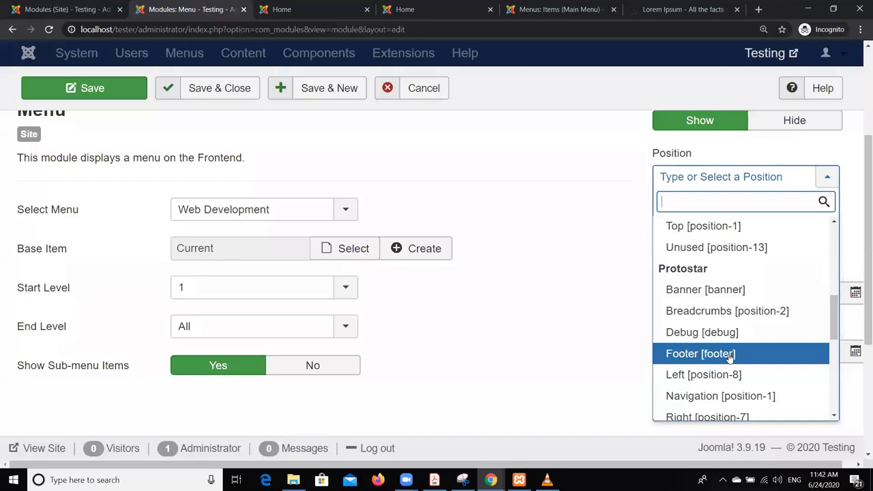
scroll(730, 358, "down", 3)
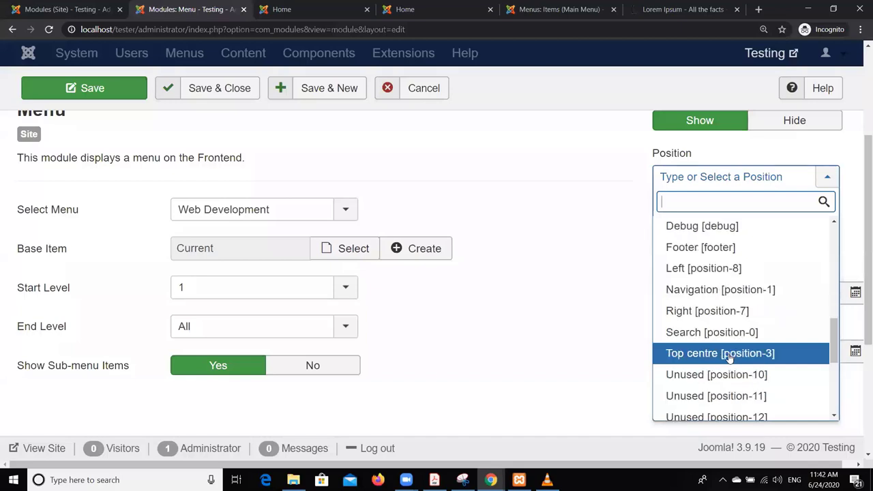
left_click(737, 318)
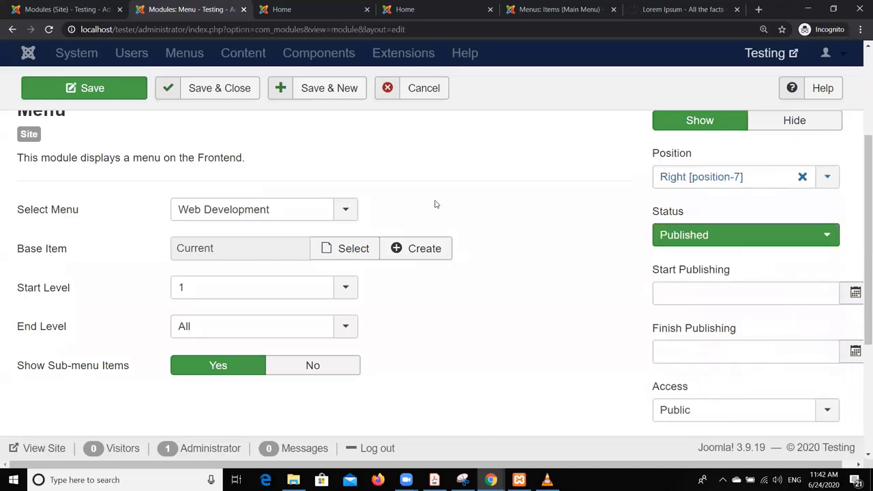
left_click(231, 96)
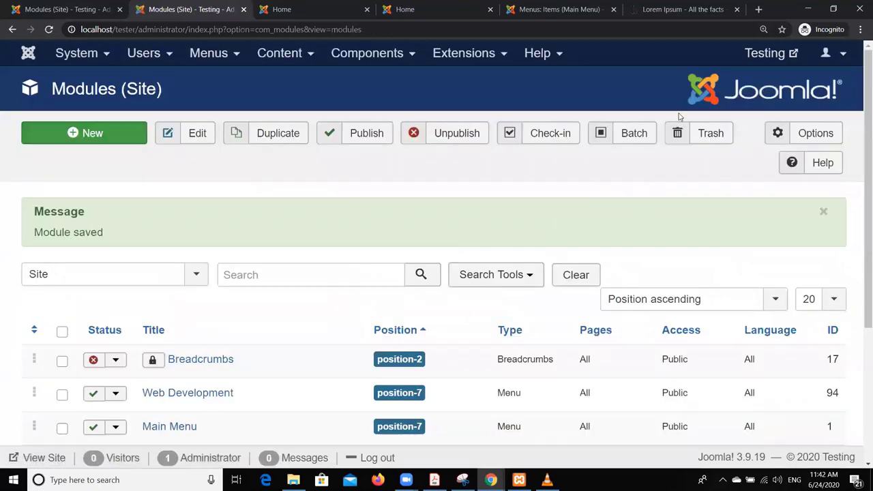
Open the site's front page and check the Web Development menu module, restoring the normal zoom level.
left_click(771, 55)
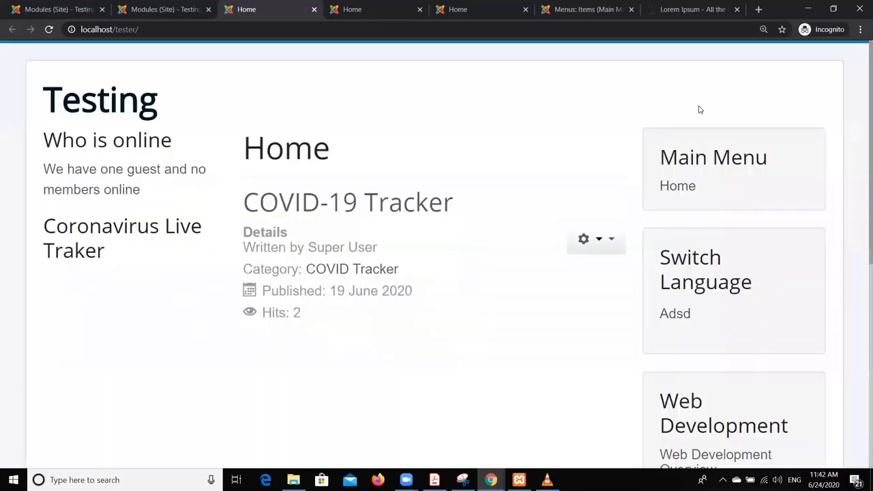
scroll(583, 152, "down", 3)
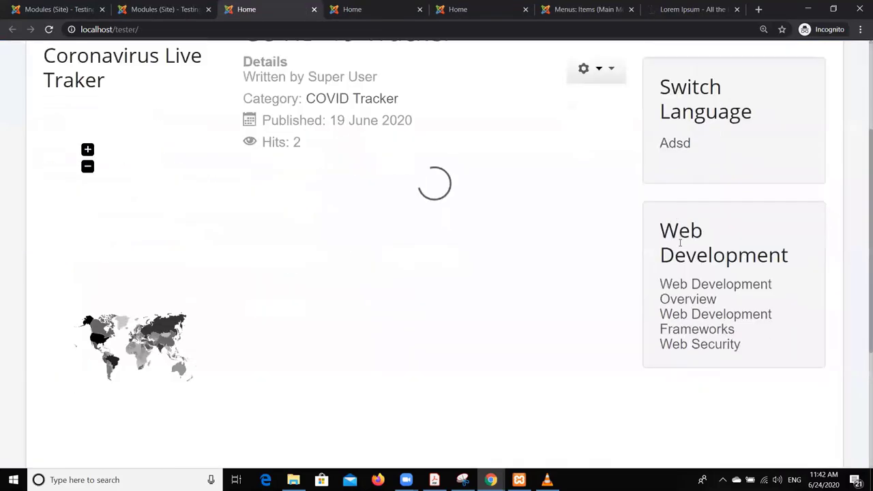
left_click_drag(662, 230, 782, 254)
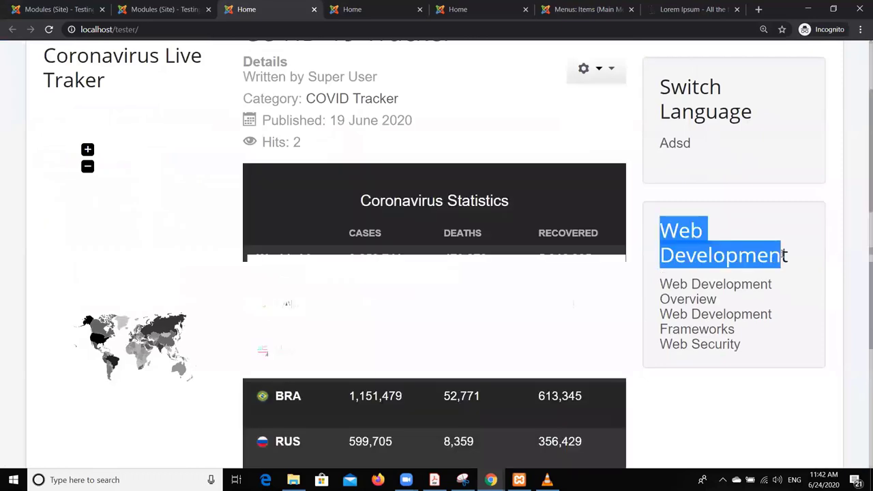
key("ctrl+minus")
key("ctrl+minus")
key("ctrl+minus")
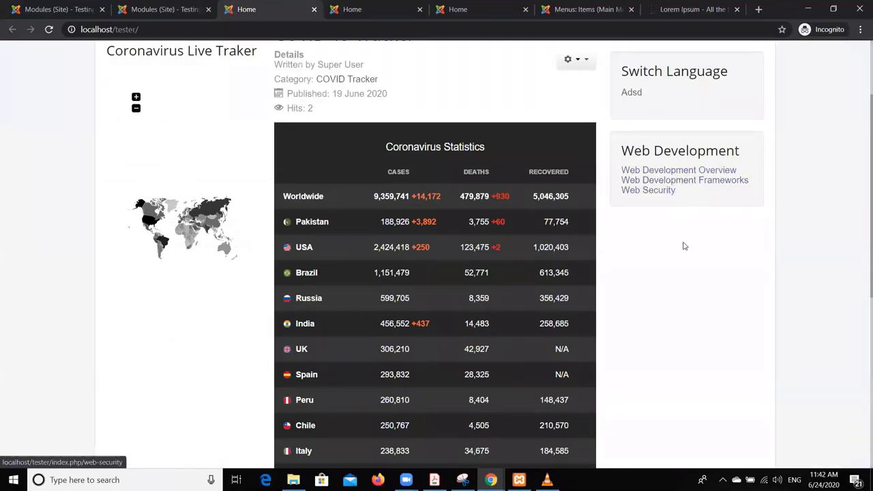
Read through the Web Development Overview page from the site's new menu and open the Web Development Frameworks page.
left_click(675, 170)
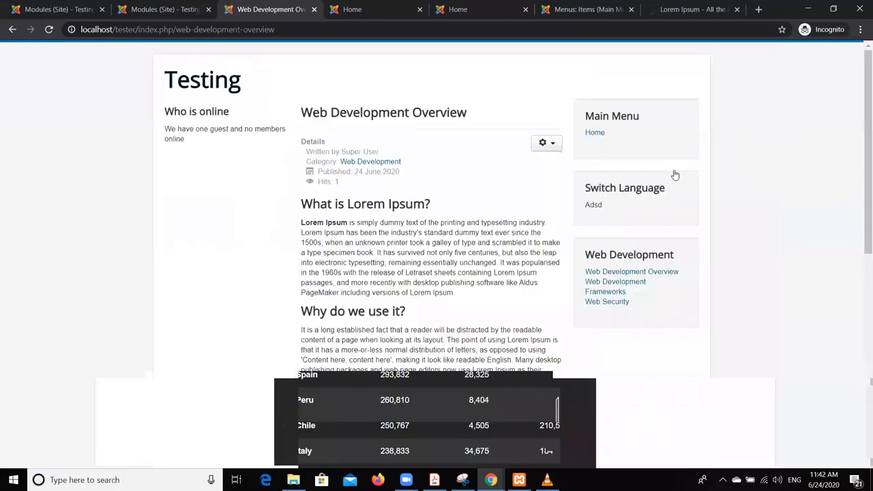
scroll(676, 176, "down", 10)
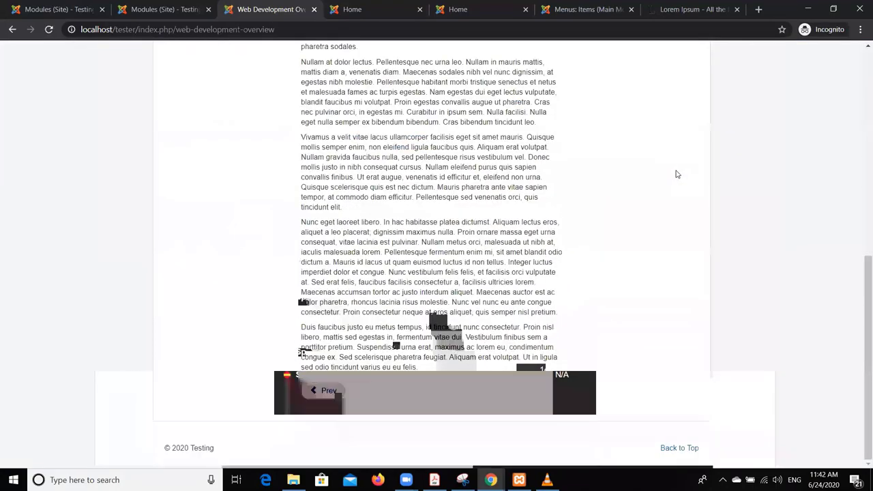
scroll(676, 172, "up", 10)
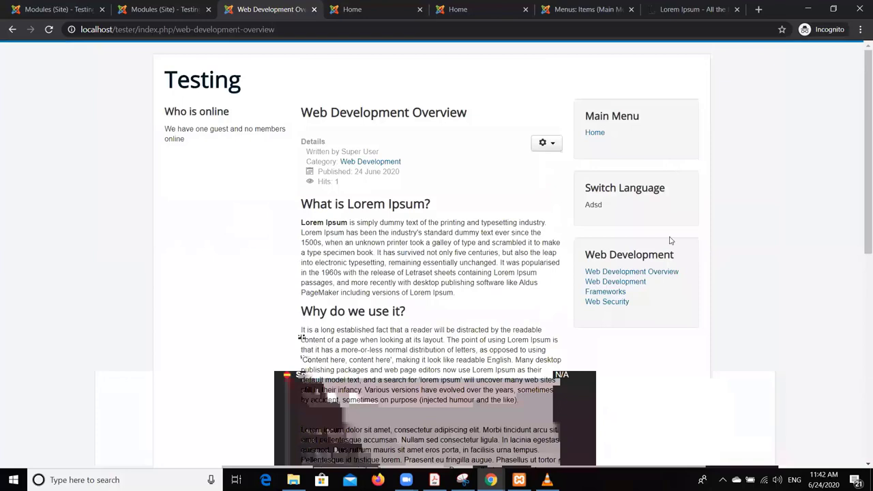
left_click(632, 286)
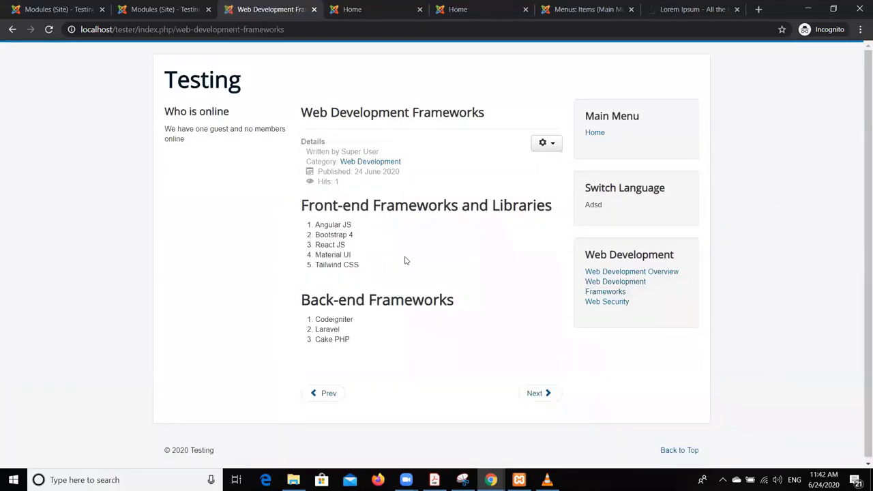
Open the Web Security page from the site's Web Development menu and skim through its article.
left_click(595, 303)
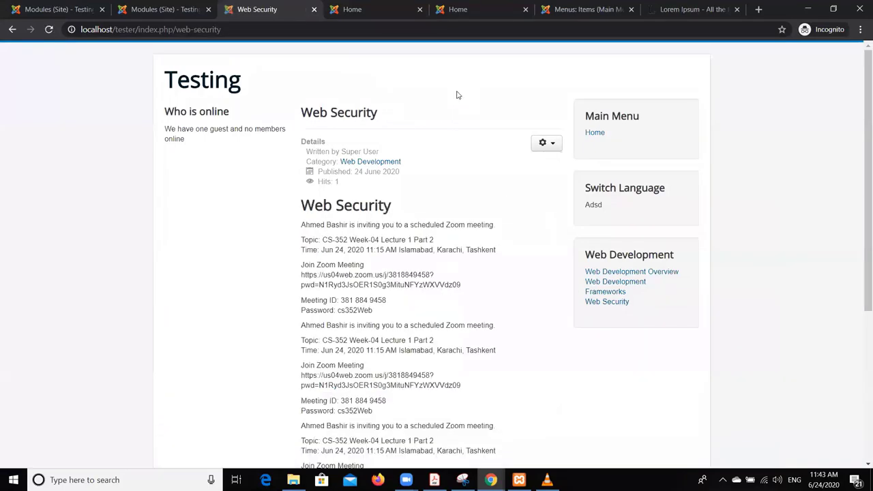
scroll(464, 127, "down", 6)
scroll(466, 146, "up", 5)
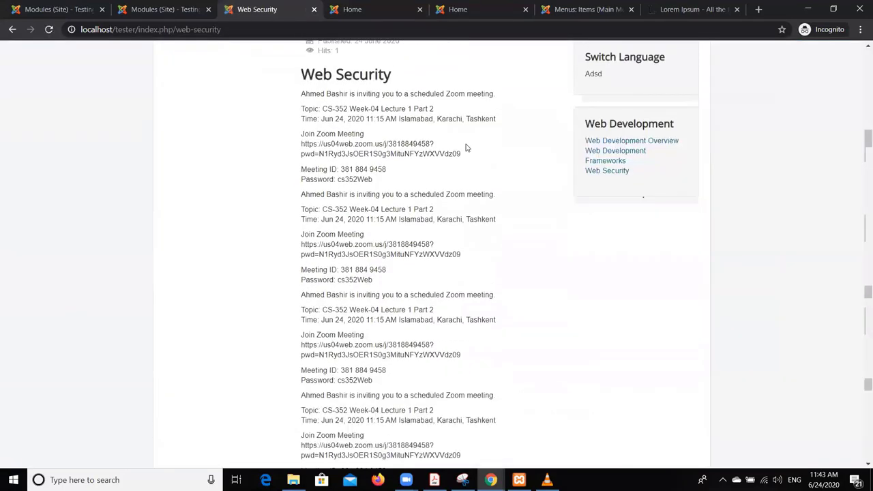
scroll(466, 146, "up", 2)
Return to the site's administration area and open the list of all menu items.
left_click(58, 10)
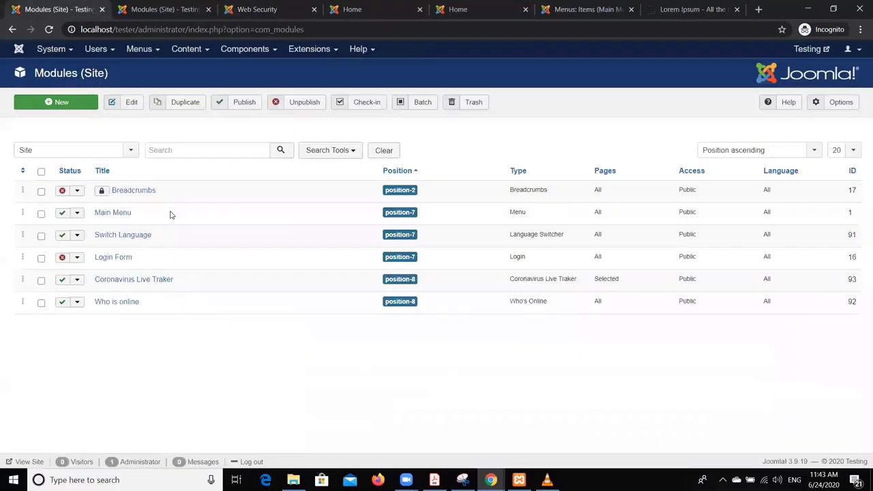
scroll(174, 226, "down", 1)
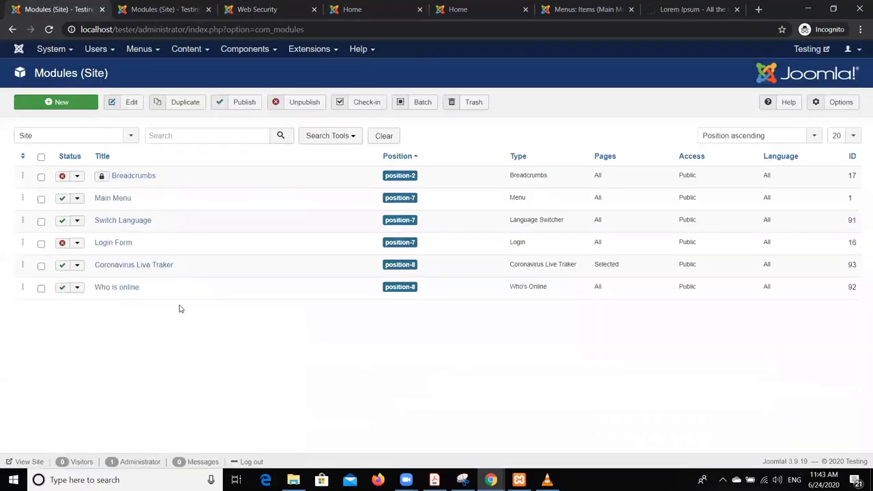
left_click(21, 52)
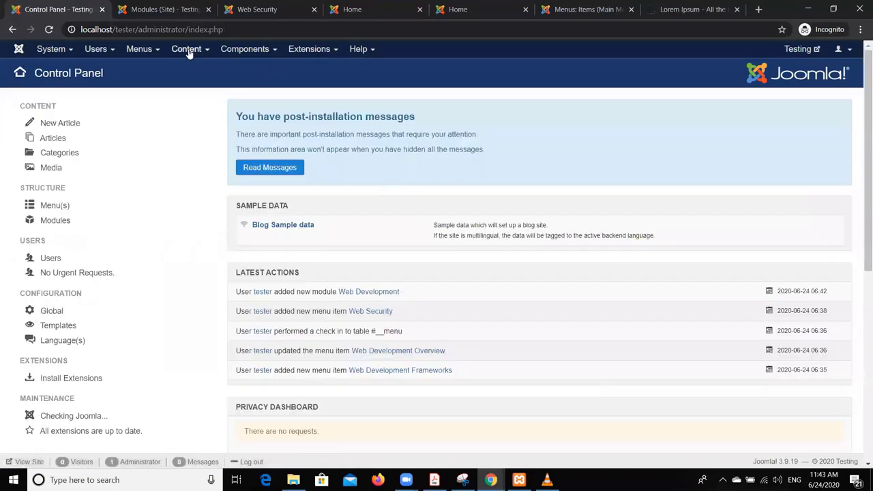
left_click(189, 53)
mouse_move(201, 68)
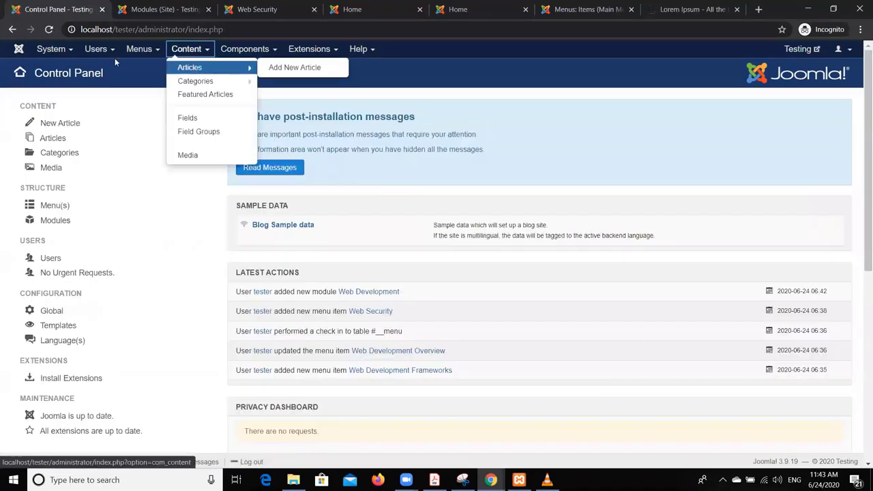
left_click(142, 51)
mouse_move(146, 71)
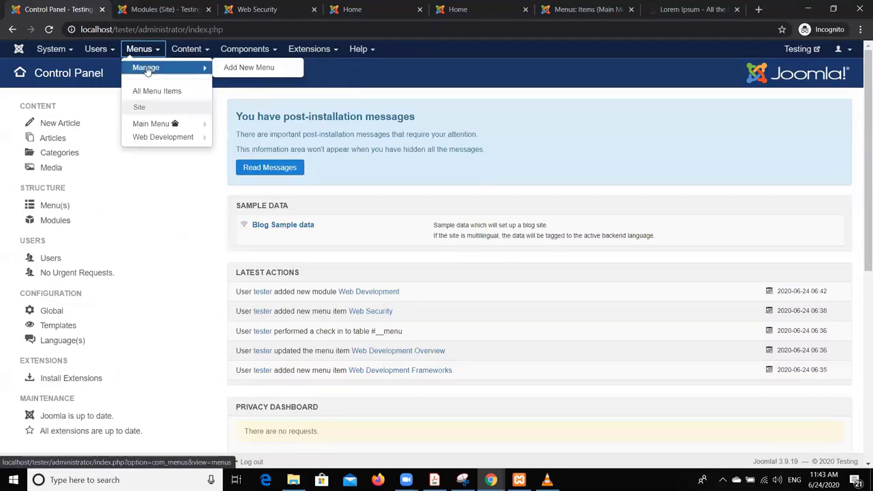
left_click(171, 90)
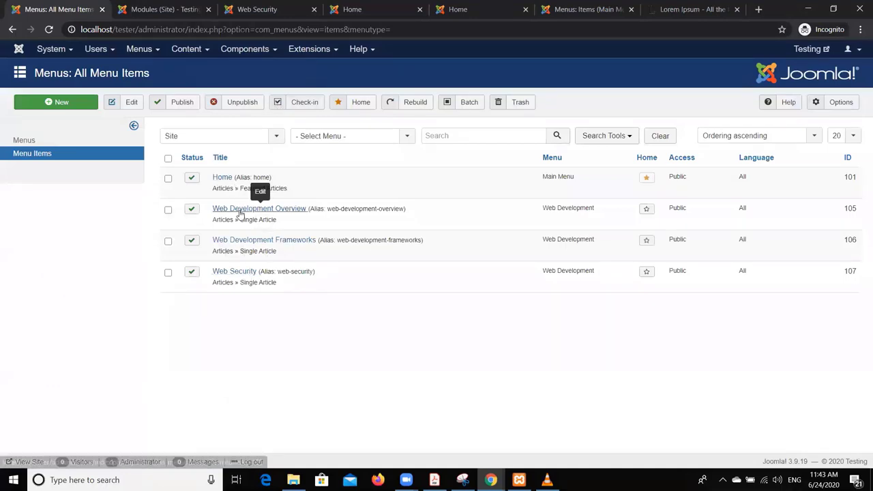
Start a new menu item titled "All" and set its type to the Category Blog article layout.
left_click(49, 103)
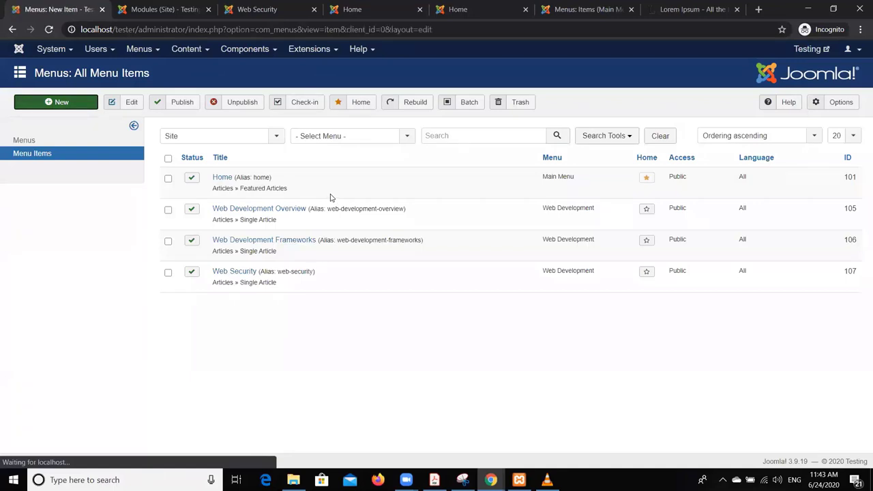
left_click(144, 145)
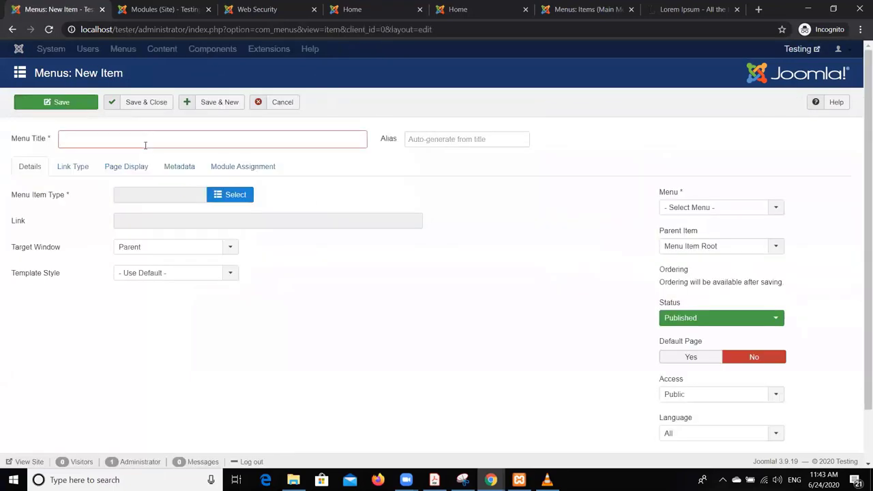
type("All")
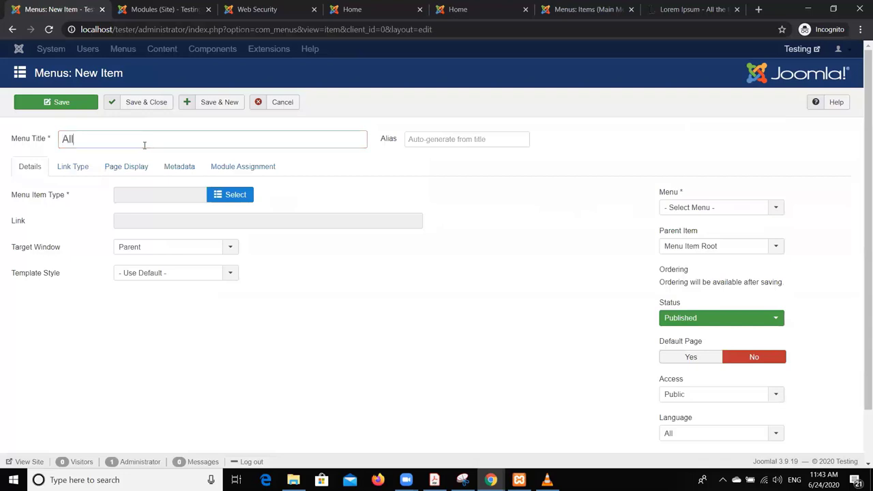
left_click(230, 195)
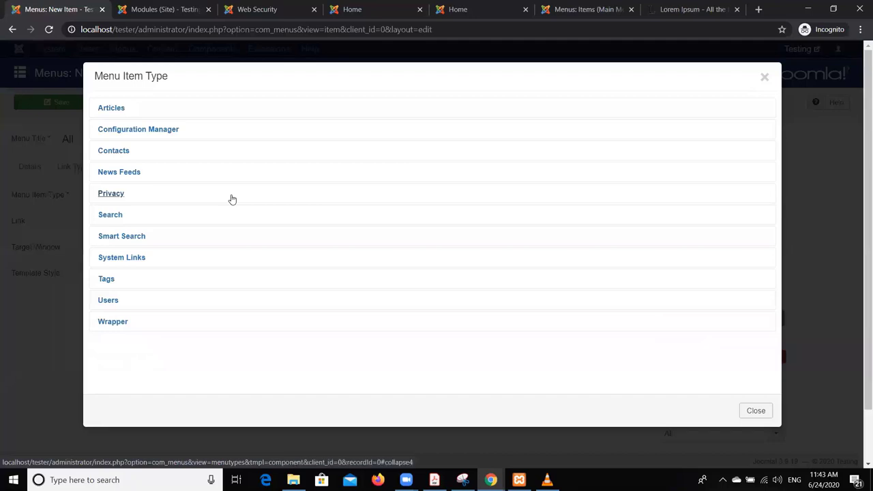
left_click(118, 109)
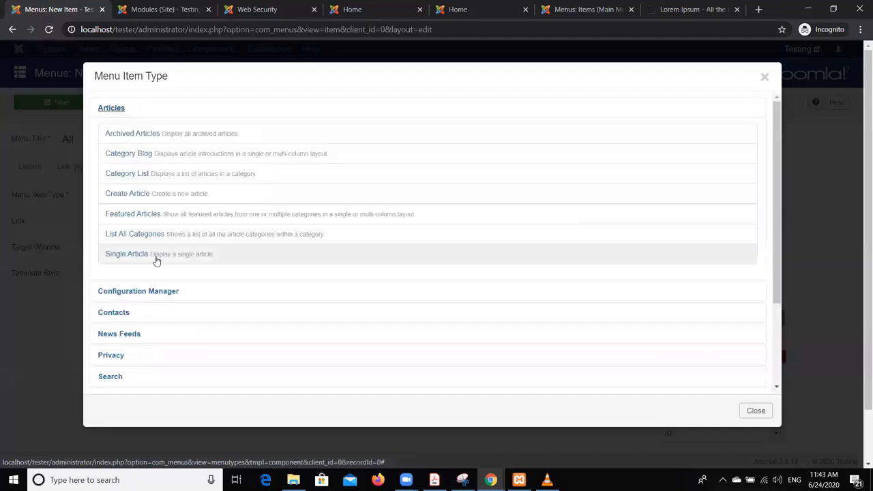
key("ctrl+plus")
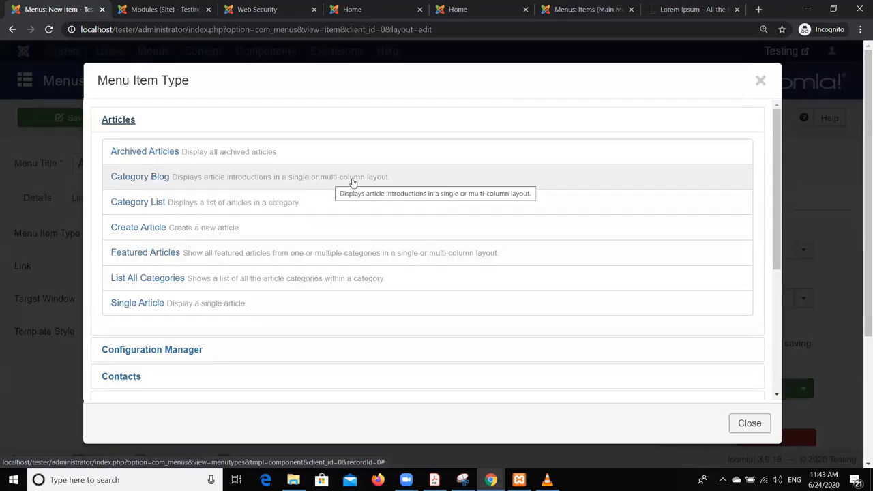
left_click(158, 178)
Change the new menu item's title to "Web Category".
double_click(73, 163)
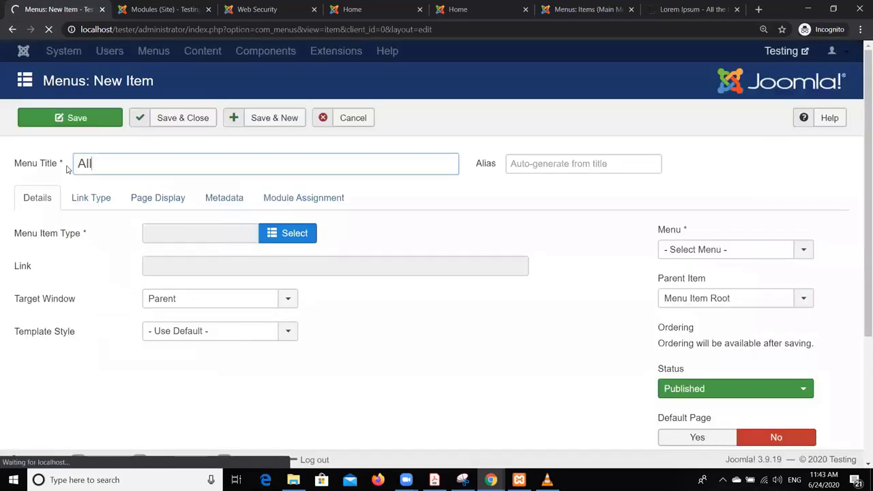
type("Web")
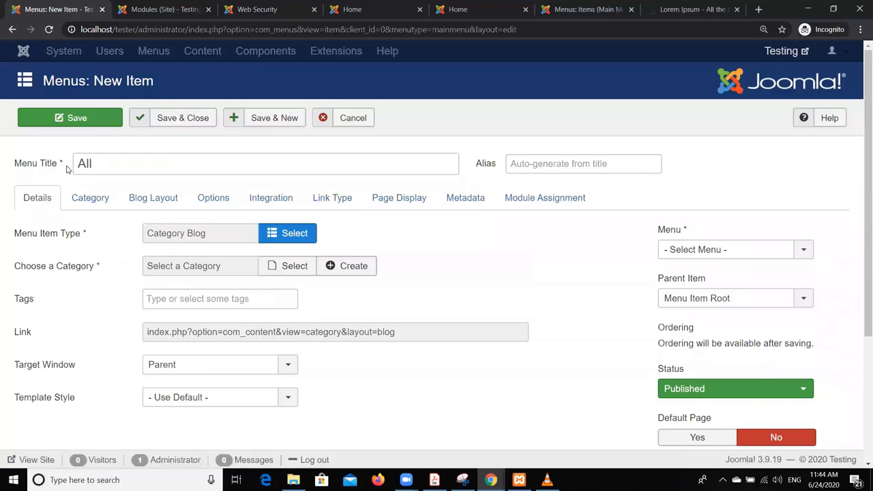
double_click(113, 164)
type("Web ")
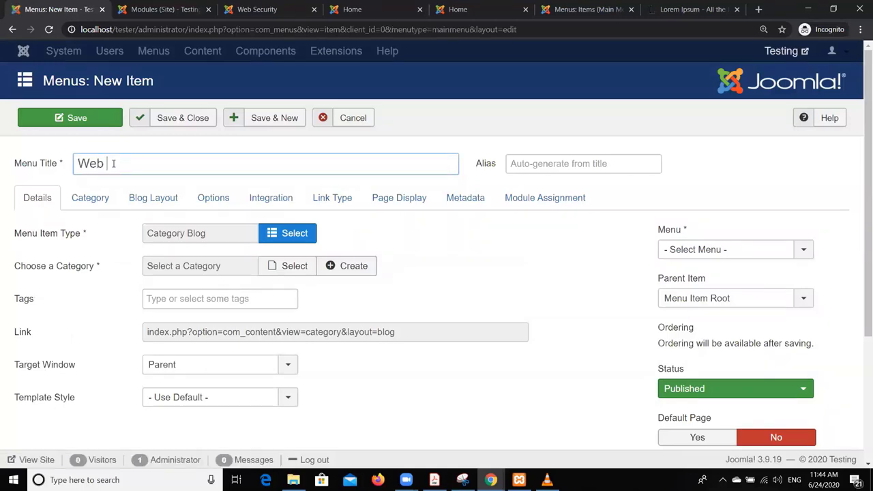
type("Category")
Choose Web Development as the category displayed by the Web Category menu item.
scroll(131, 229, "down", 1)
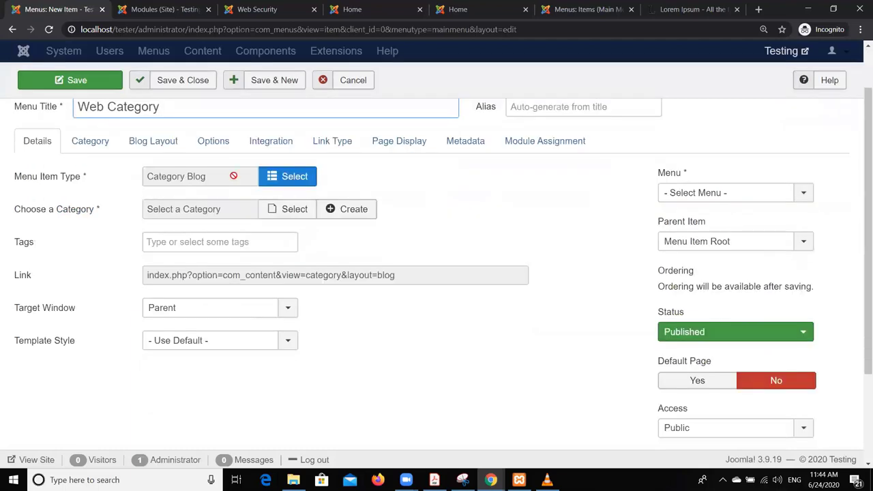
left_click(288, 209)
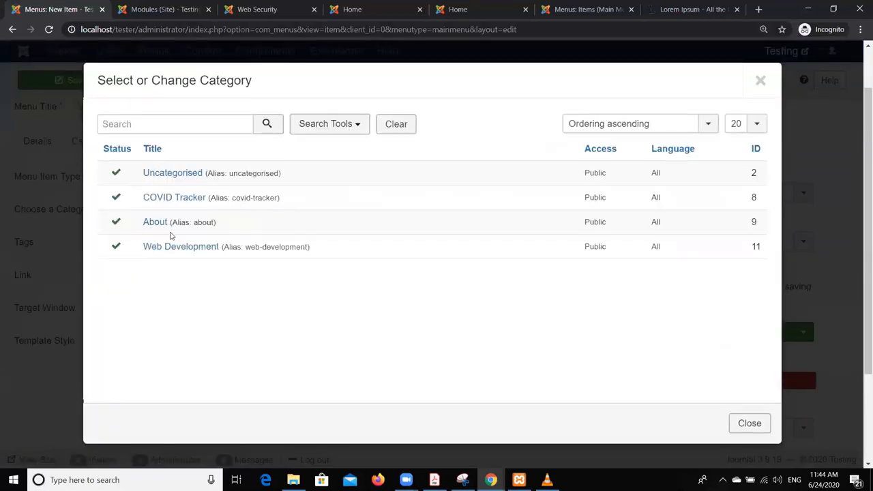
left_click(178, 247)
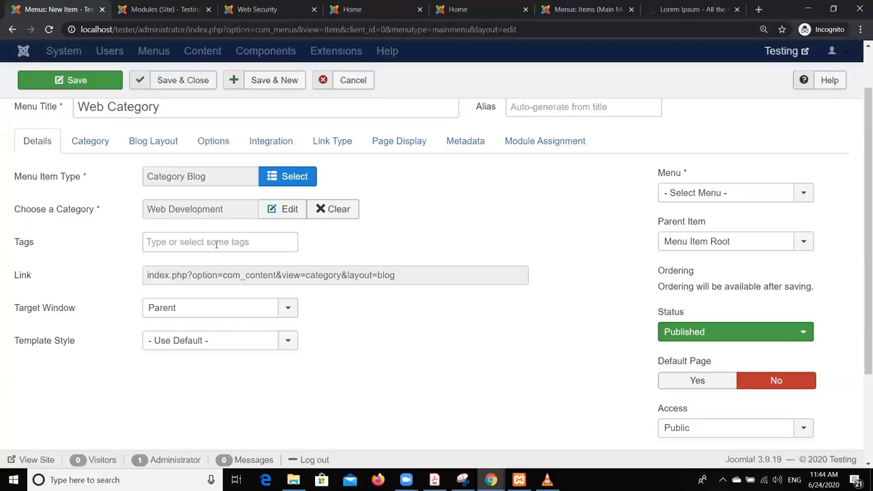
Assign the Web Category item to the Main Menu, then save and close it.
left_click(692, 191)
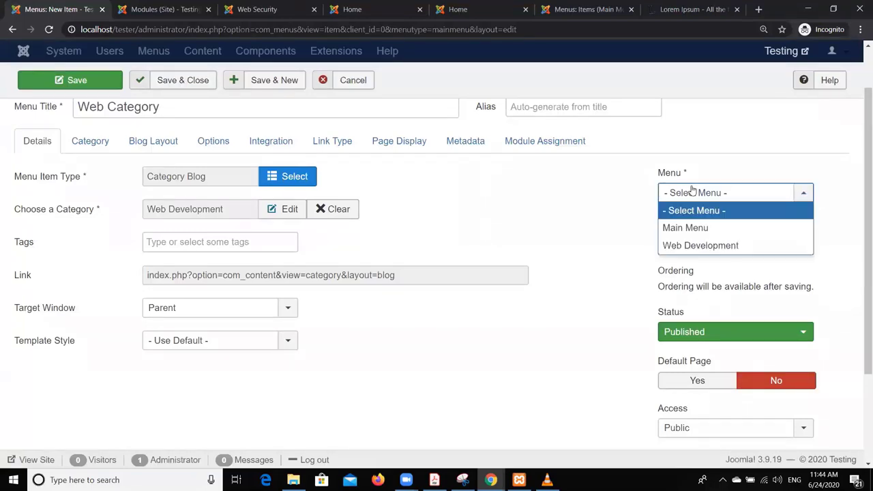
left_click(685, 227)
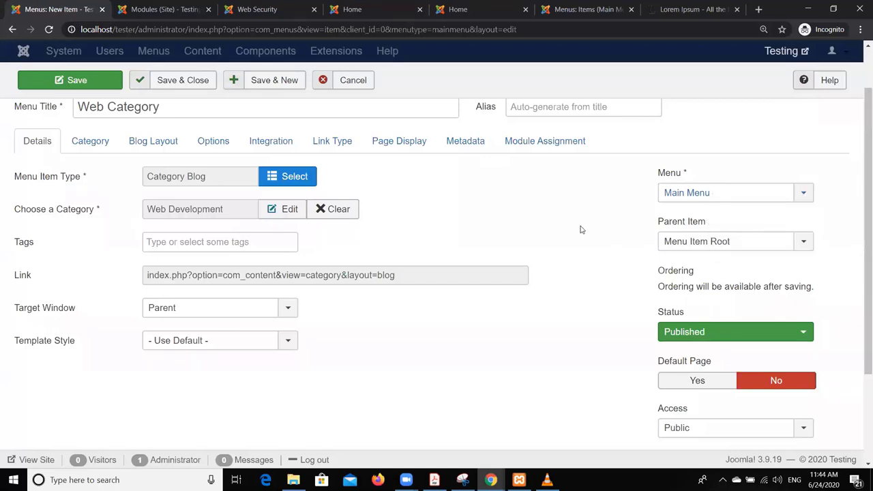
scroll(580, 229, "up", 3)
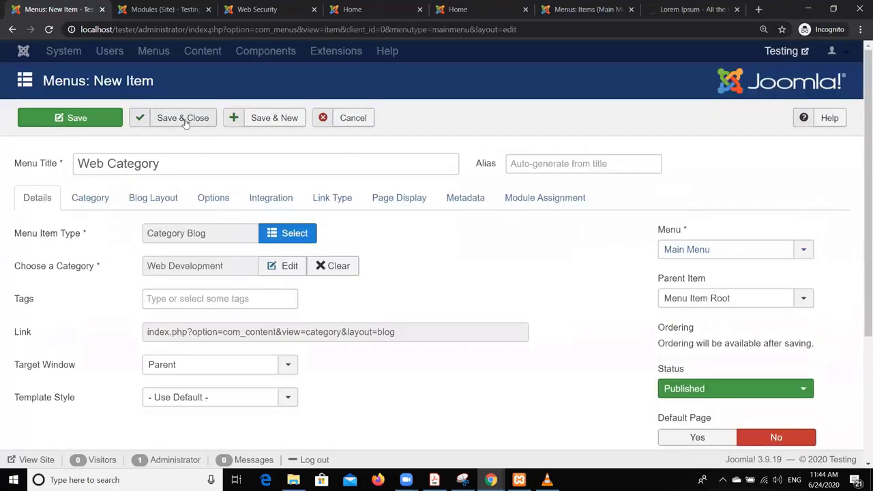
left_click(185, 121)
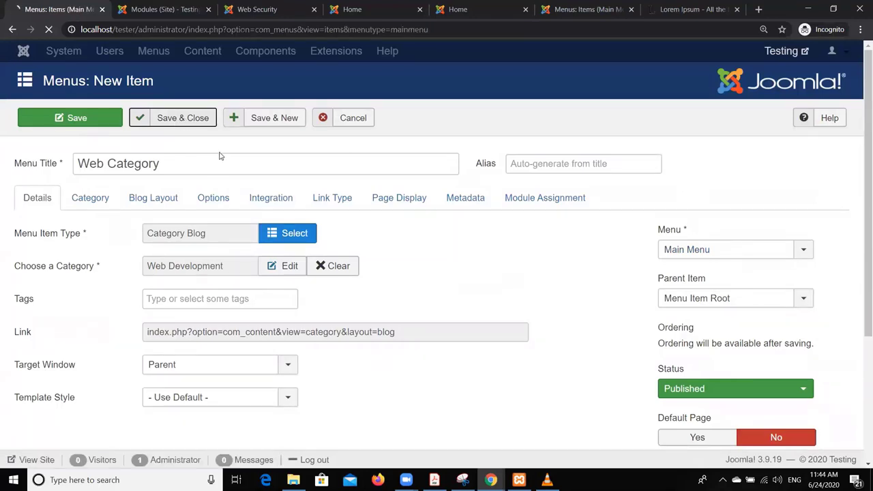
Open the live site's Web Category page from the Main Menu and review how its blog articles are laid out.
left_click(795, 51)
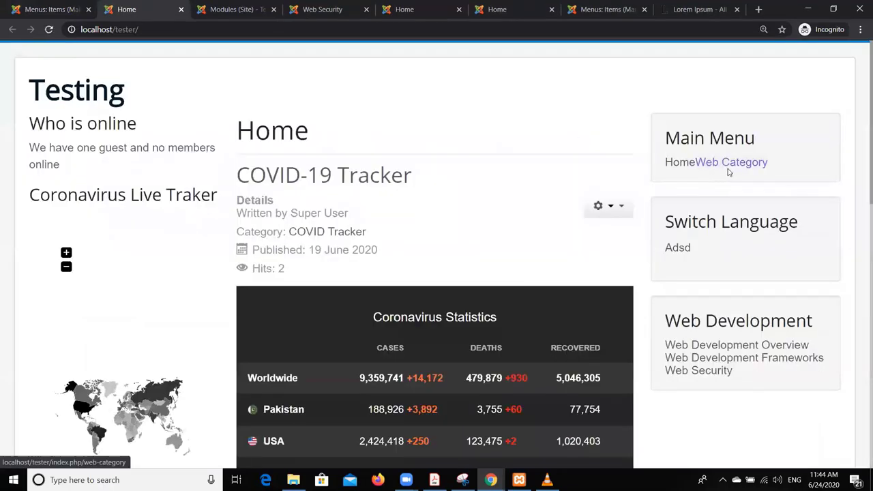
scroll(735, 211, "down", 1)
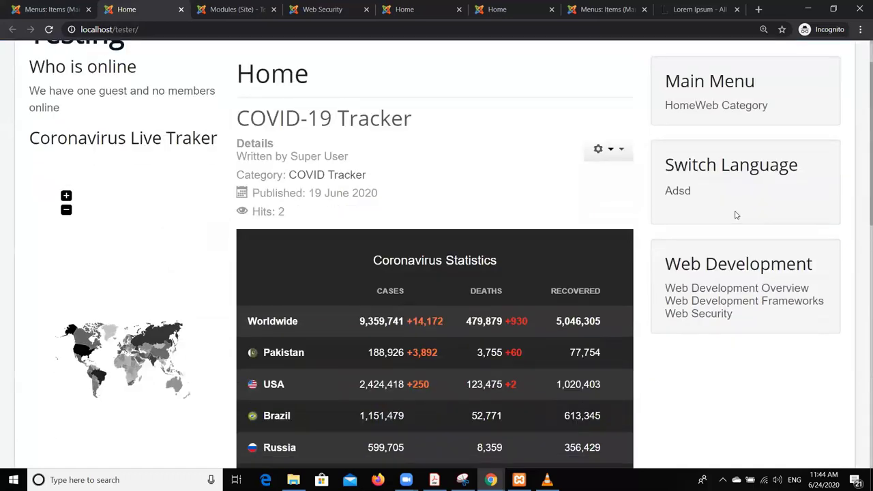
left_click(718, 110)
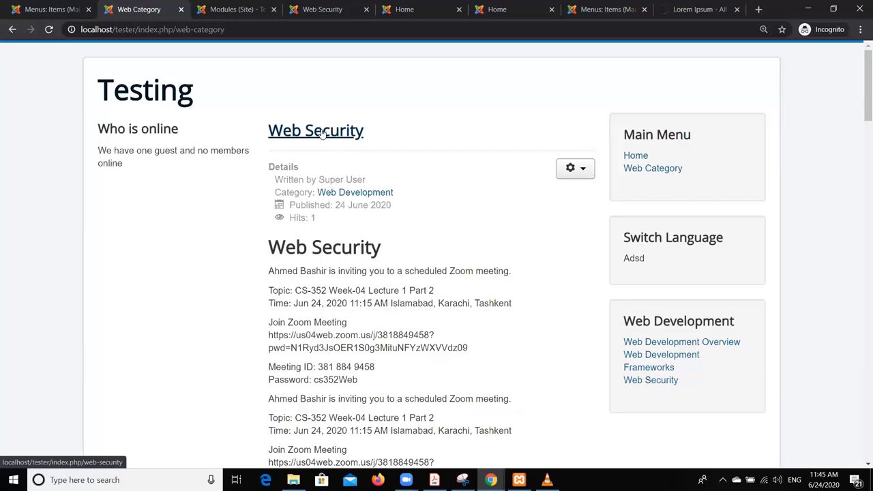
scroll(322, 133, "down", 10)
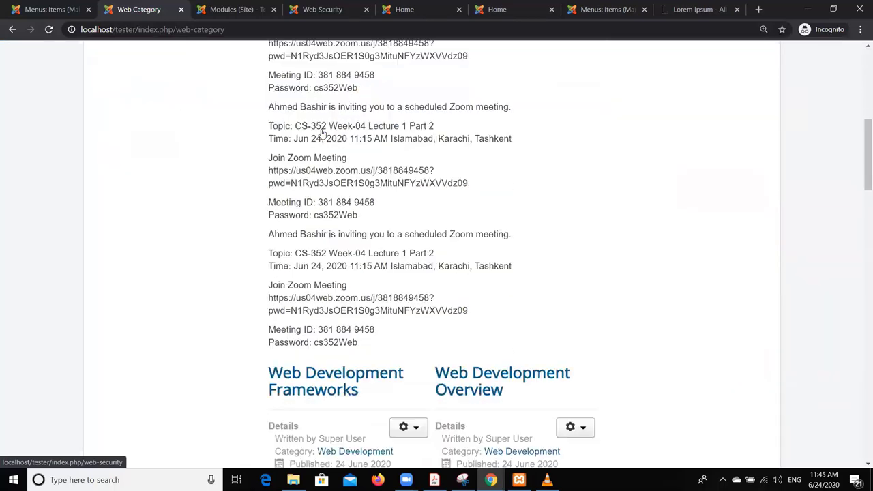
scroll(382, 352, "down", 2)
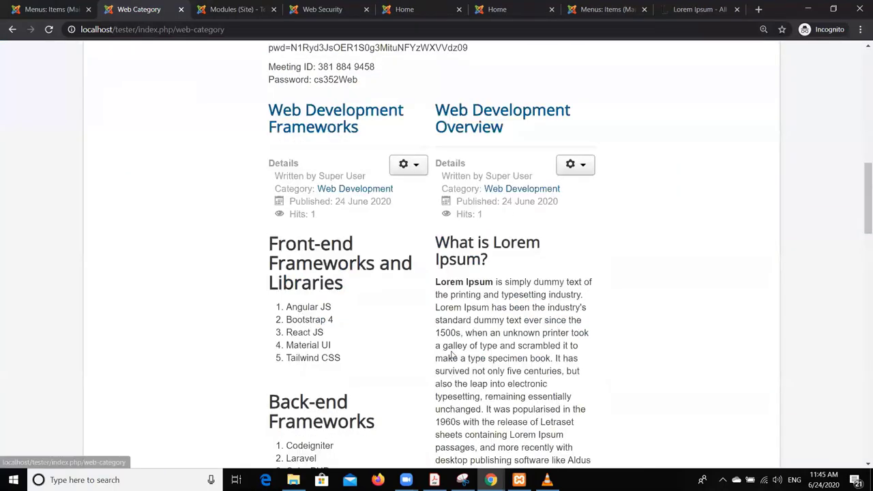
scroll(456, 328, "down", 2)
scroll(305, 341, "down", 8)
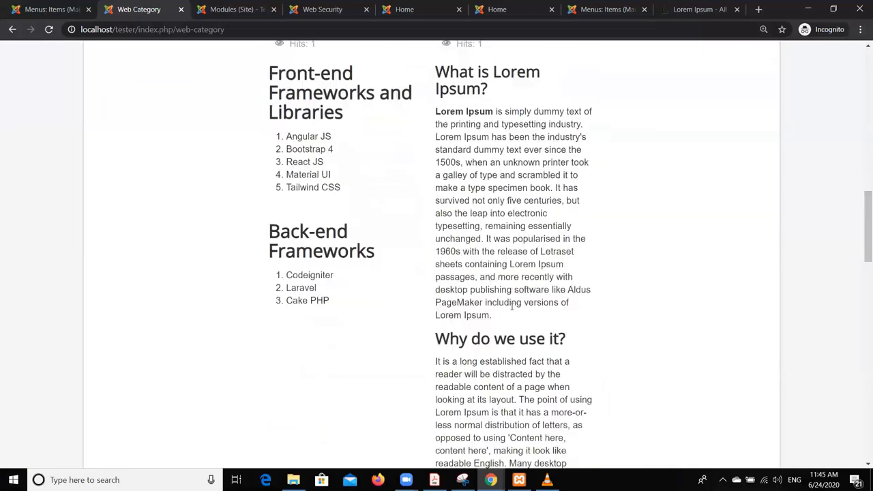
scroll(512, 305, "down", 10)
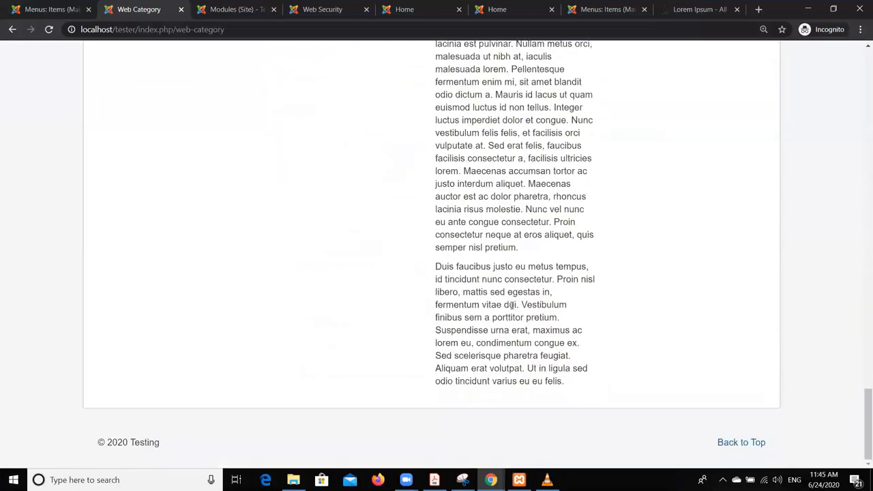
scroll(512, 305, "up", 10)
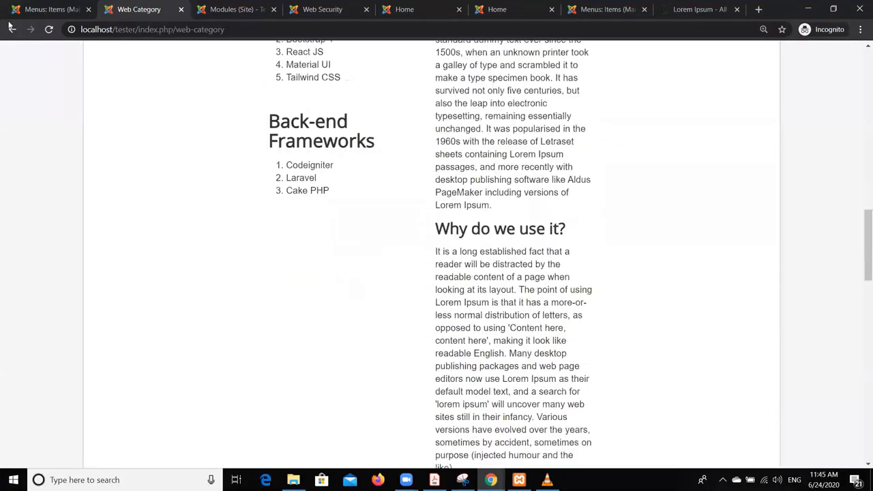
Check the Main Menu items in the administrator, then return to the Web Category page and highlight the Web Development module heading.
left_click(29, 8)
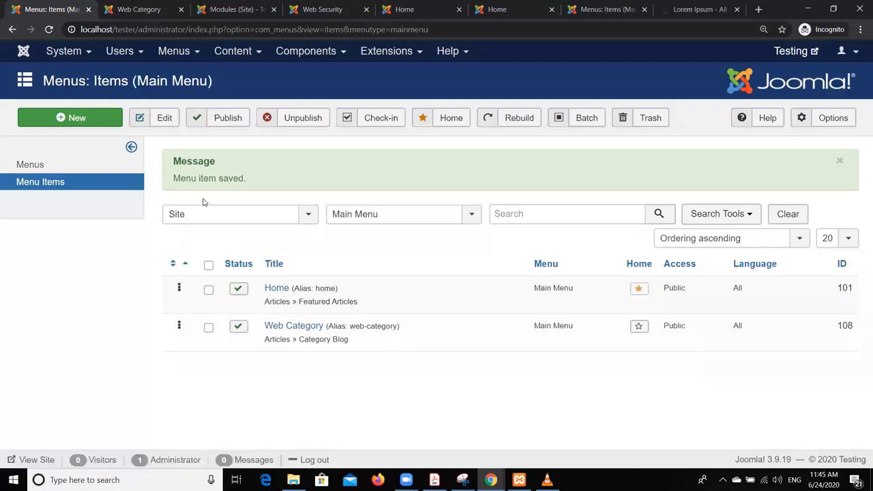
left_click(133, 10)
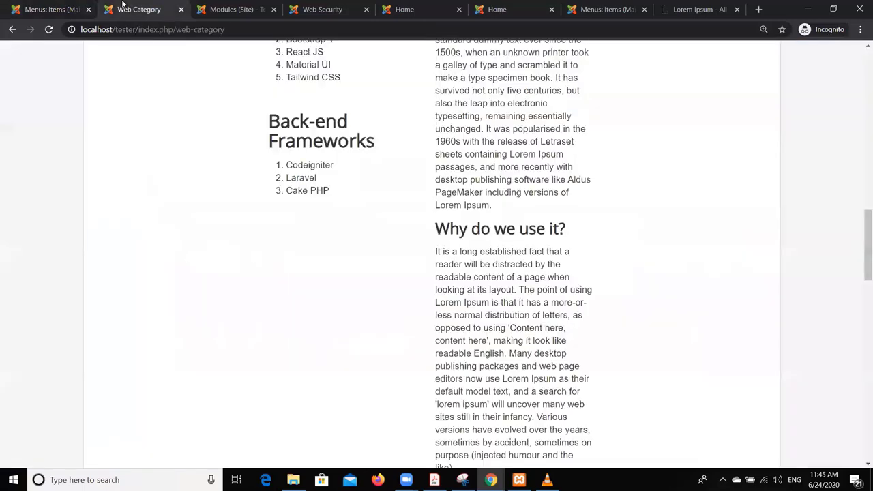
scroll(248, 99, "up", 5)
scroll(432, 119, "up", 4)
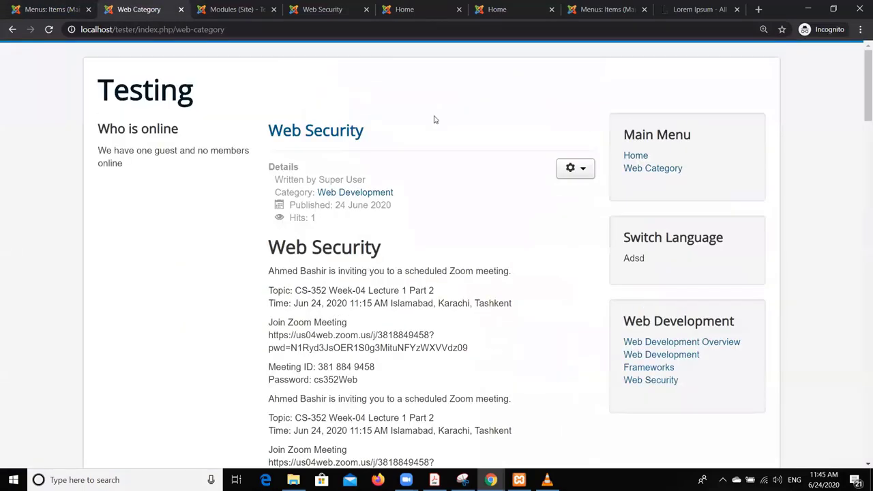
scroll(663, 298, "down", 1)
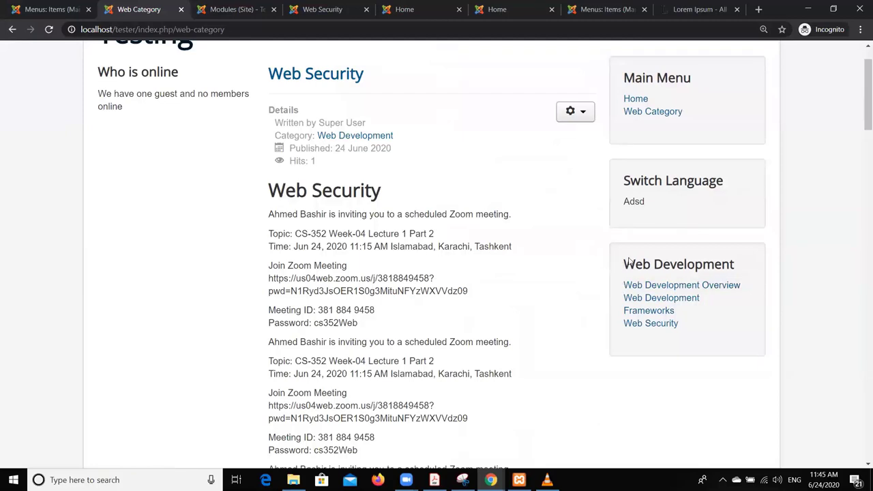
left_click_drag(625, 260, 805, 263)
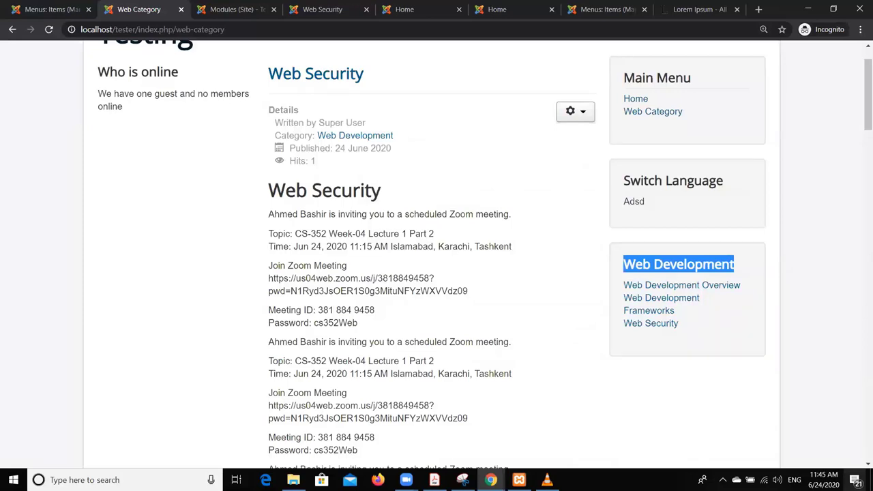
Open the Web Development Overview article from the Web Development menu and look through its full text.
left_click(703, 288)
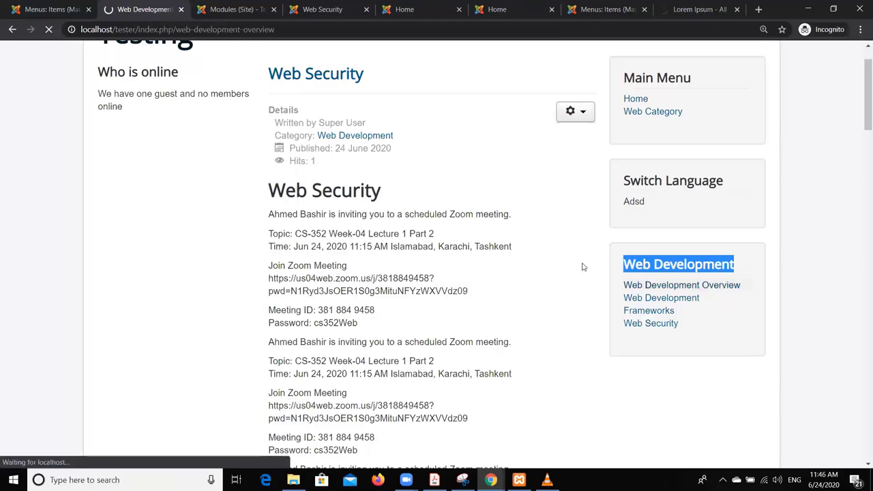
scroll(502, 220, "down", 10)
scroll(502, 221, "down", 3)
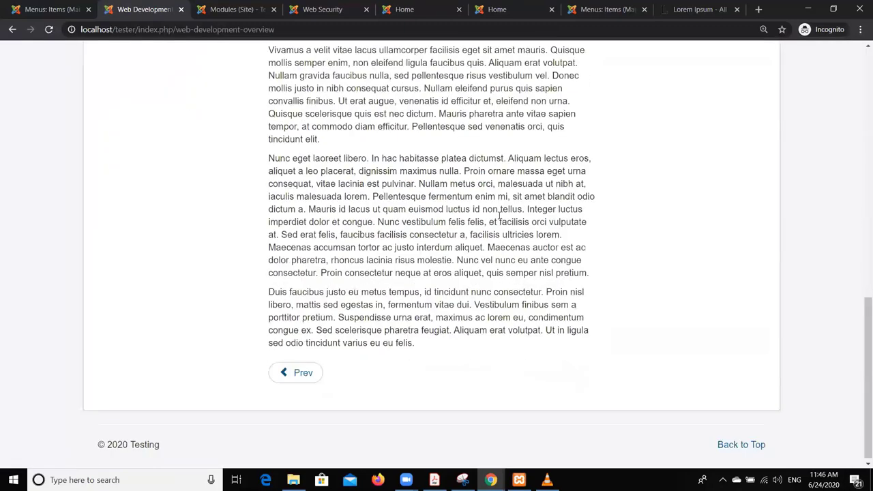
scroll(502, 220, "up", 9)
scroll(498, 216, "down", 7)
scroll(498, 216, "down", 2)
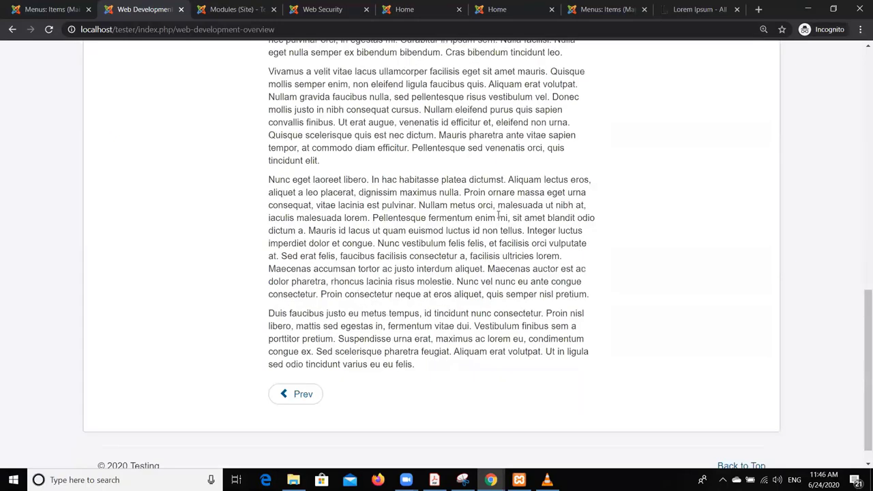
scroll(499, 215, "up", 3)
scroll(500, 214, "up", 8)
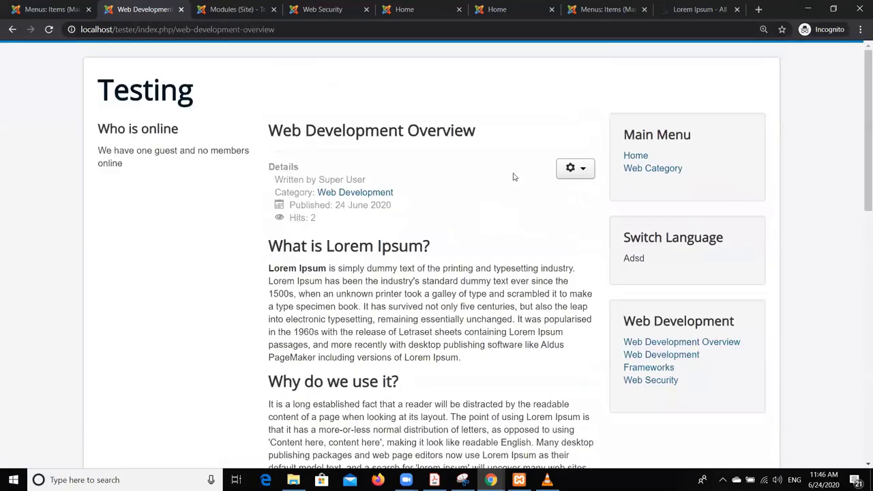
Reopen the Web Category page and examine how the Web Security, Frameworks and Overview articles are displayed together.
left_click(636, 169)
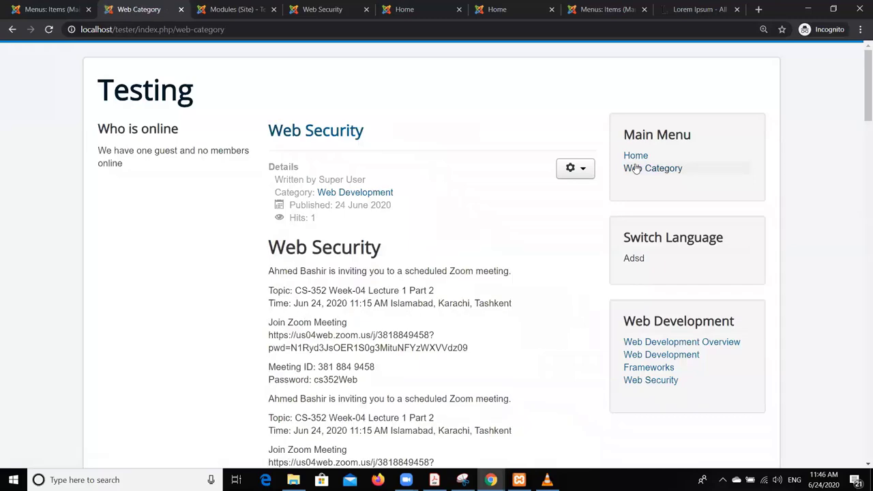
scroll(470, 121, "down", 12)
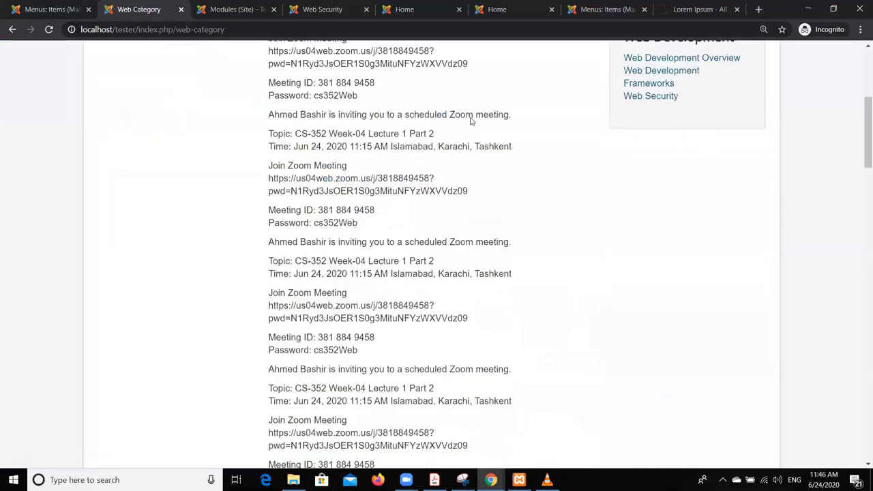
scroll(558, 183, "down", 3)
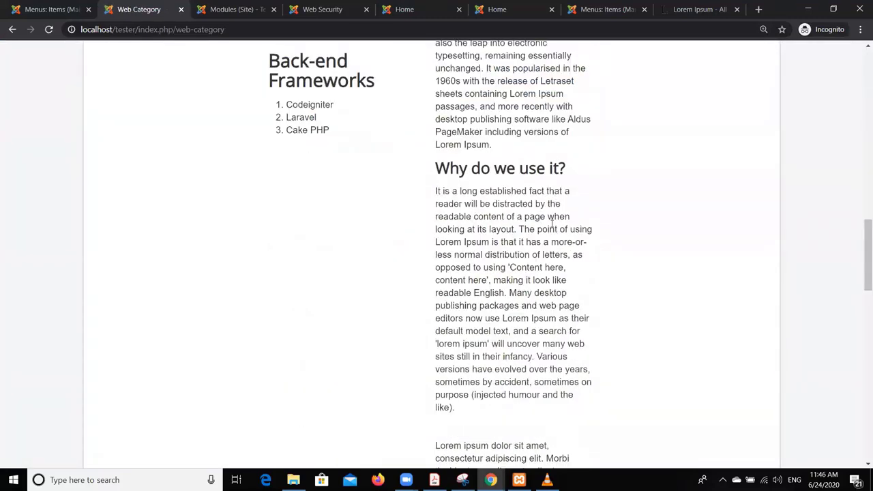
scroll(552, 220, "up", 15)
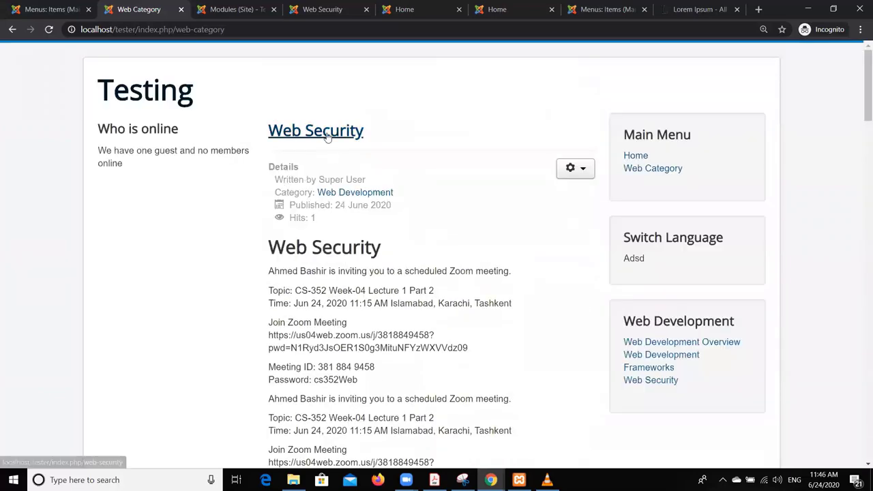
scroll(293, 136, "down", 12)
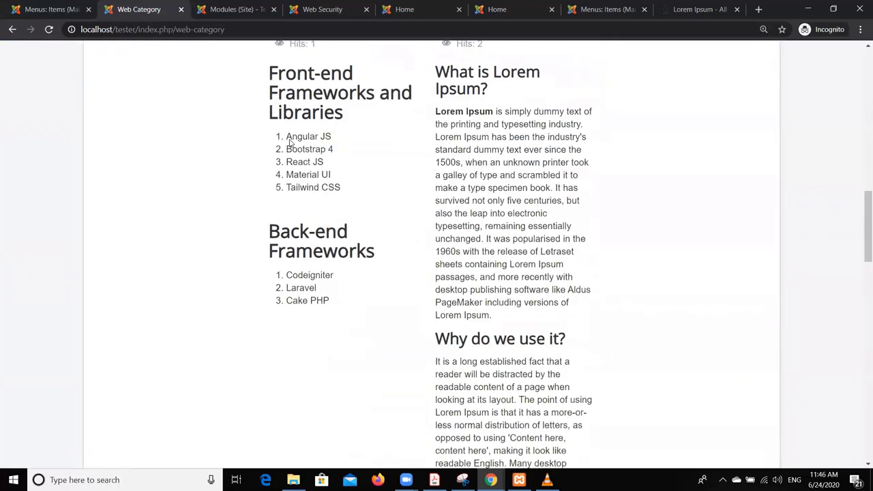
scroll(480, 256, "up", 3)
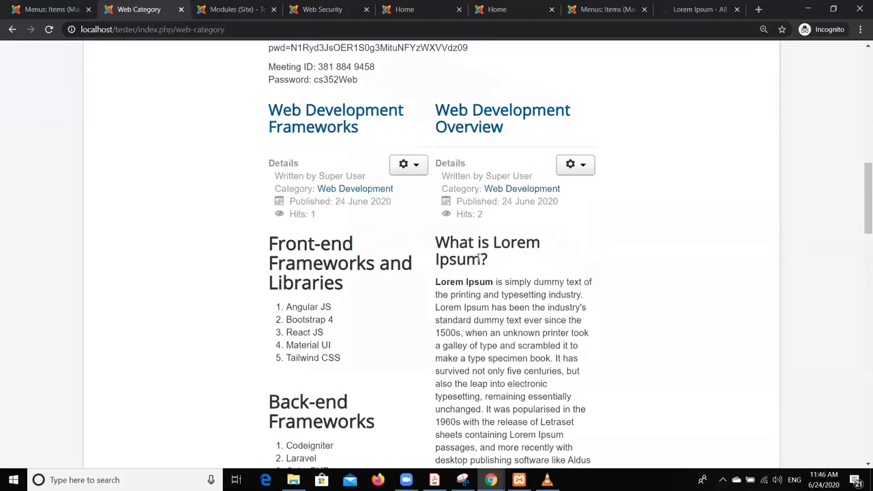
Return to the Joomla administrator and open the list of content articles.
left_click(55, 8)
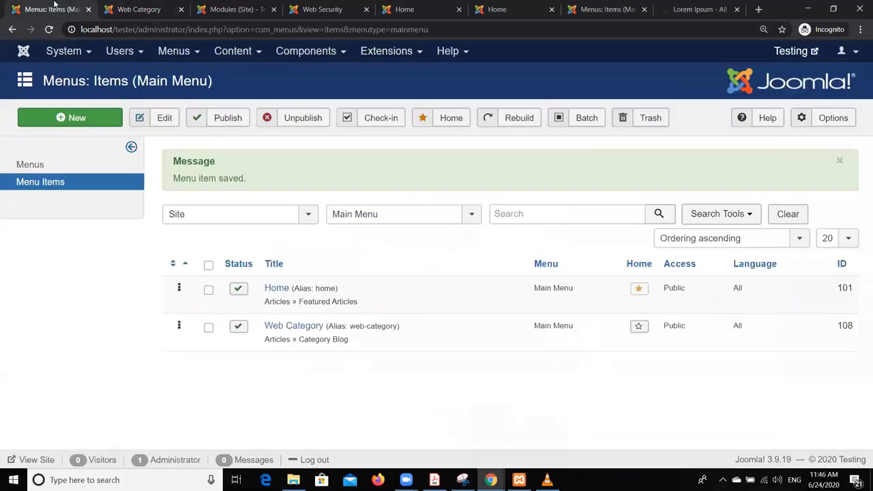
left_click(252, 58)
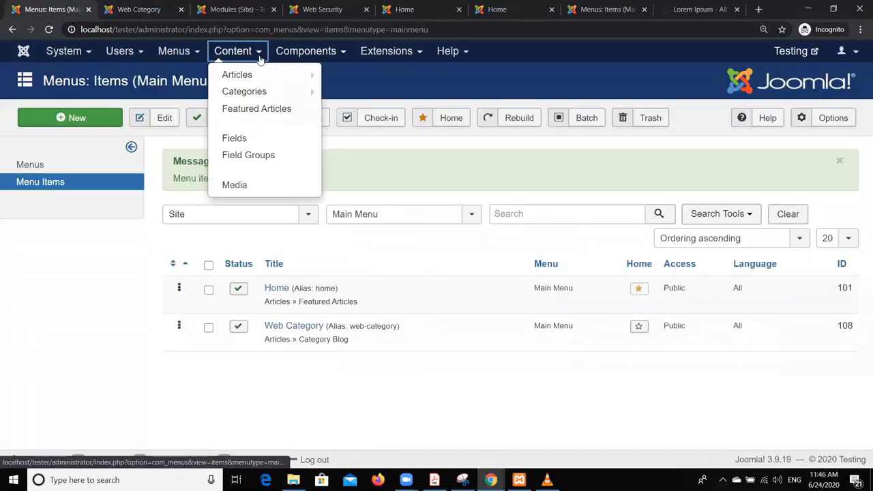
left_click(255, 61)
left_click(256, 60)
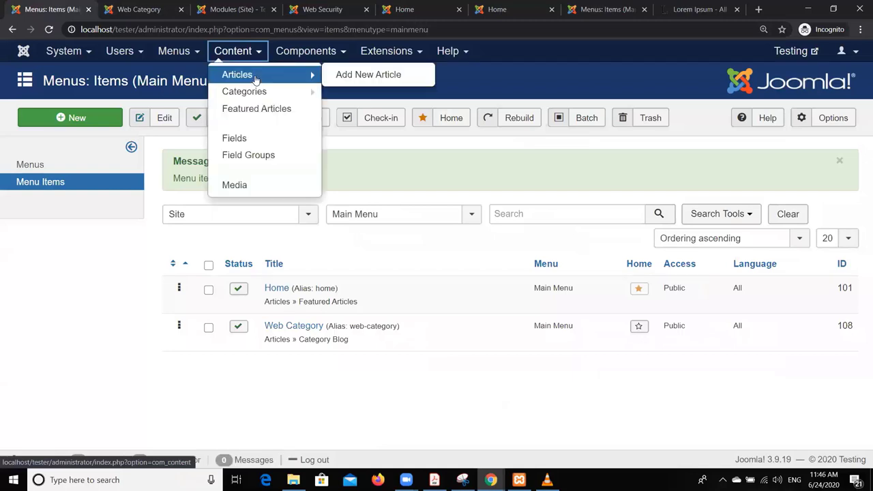
left_click(254, 76)
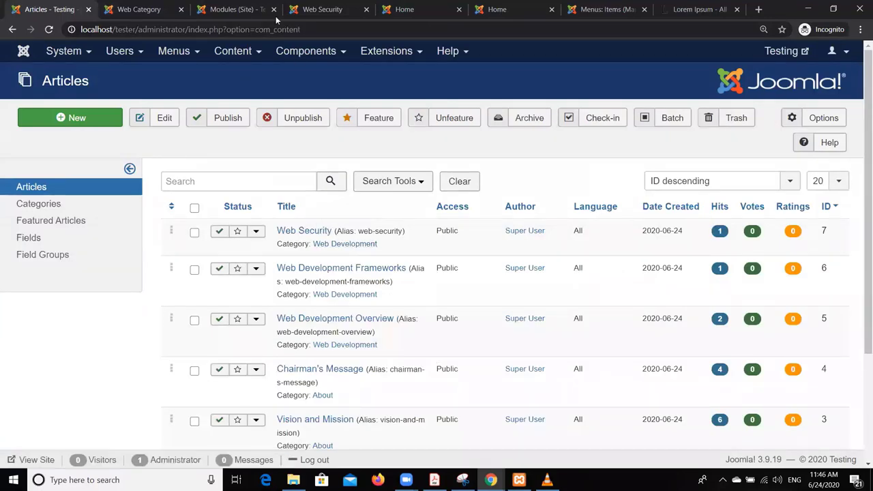
Go back to the live Web Category page and view the Web Development Overview article from the Web Development menu.
left_click(235, 9)
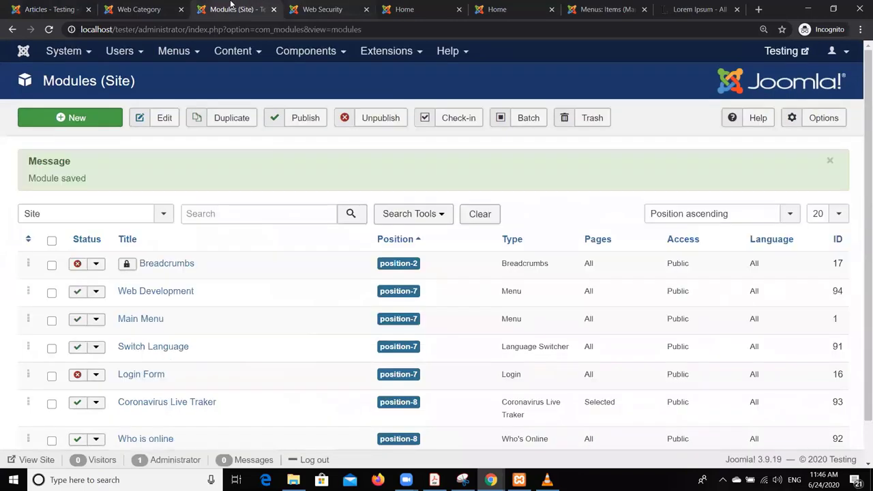
left_click(156, 6)
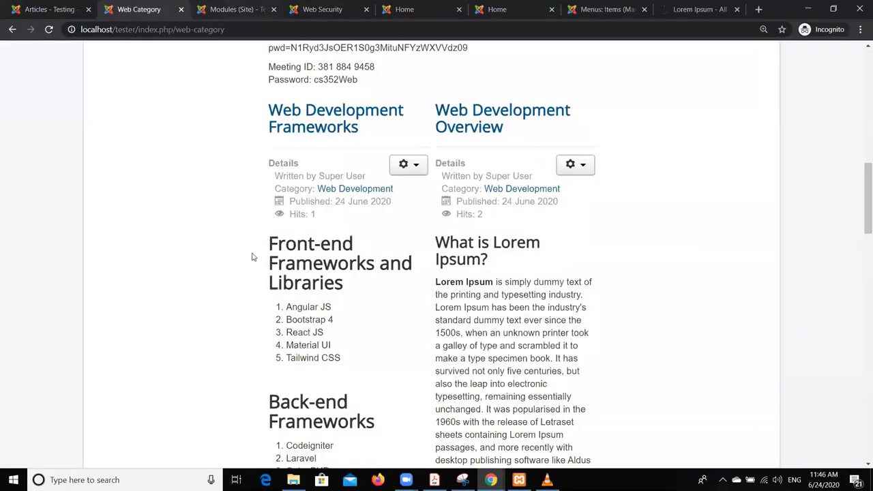
scroll(252, 255, "up", 10)
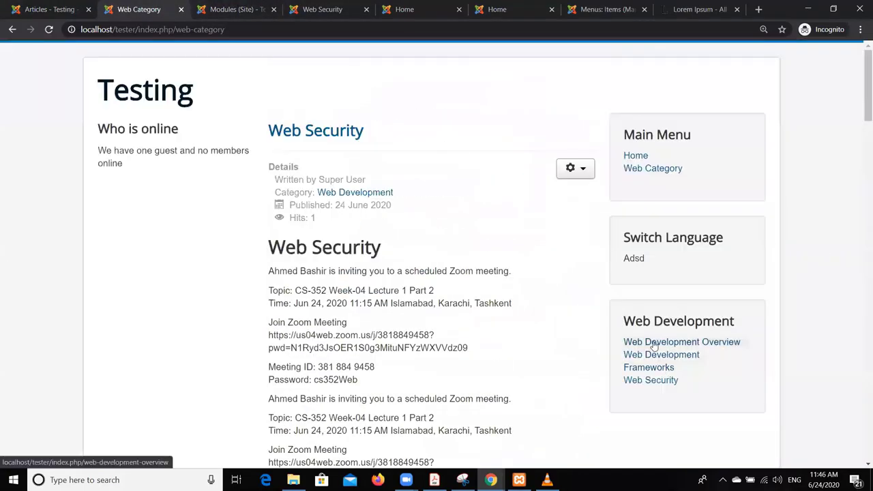
left_click(654, 345)
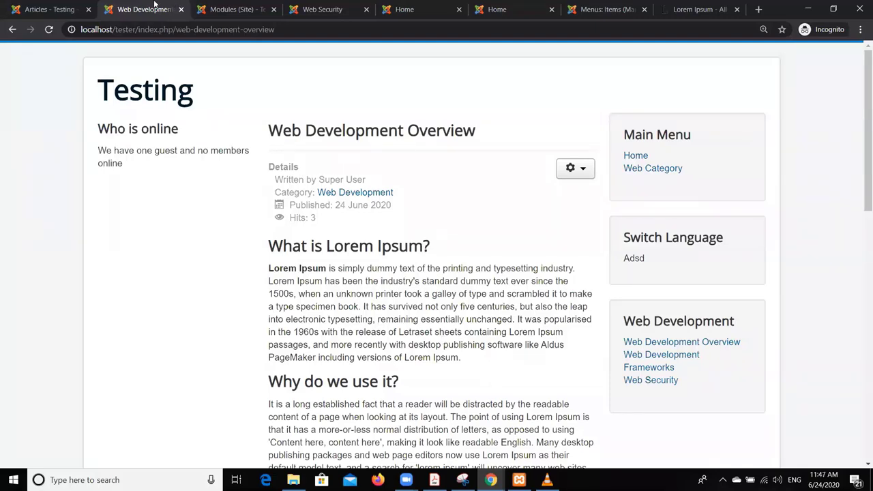
From the administrator's article list, open Web Security, Web Development Frameworks and Web Development Overview for editing in separate browser tabs.
left_click(48, 9)
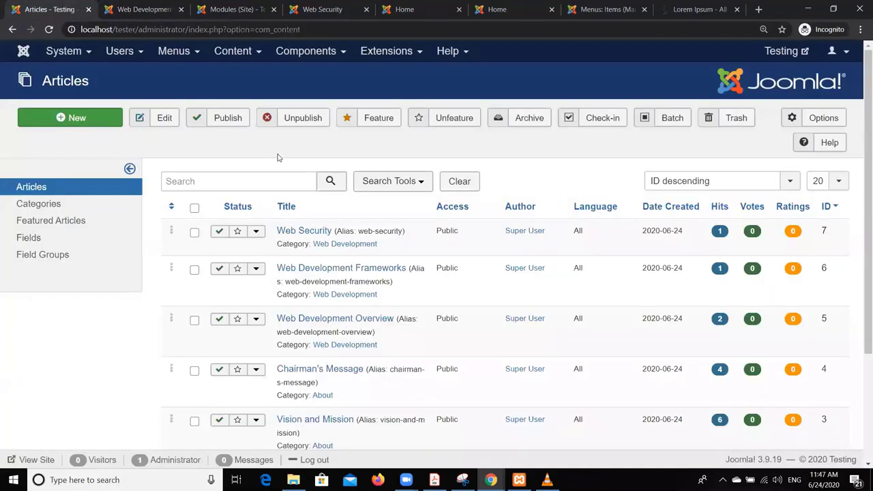
scroll(280, 157, "down", 2)
scroll(282, 157, "up", 1)
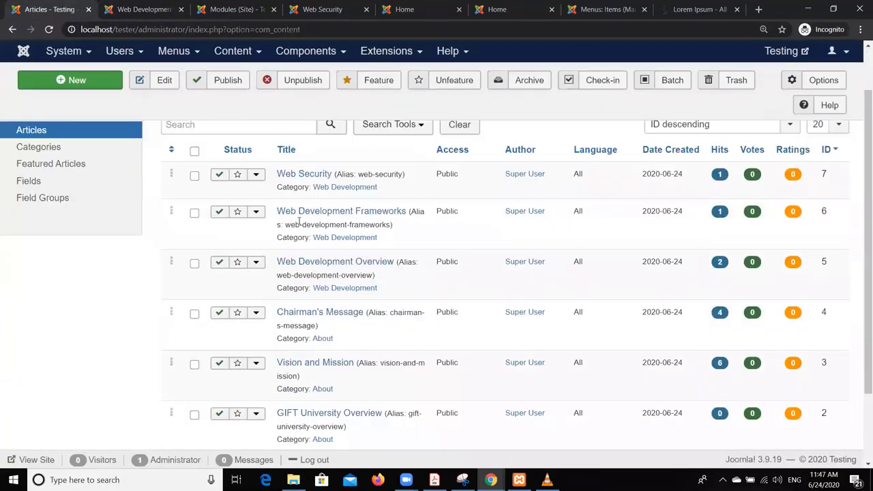
middle_click(297, 176)
scroll(303, 212, "up", 1)
scroll(304, 232, "down", 1)
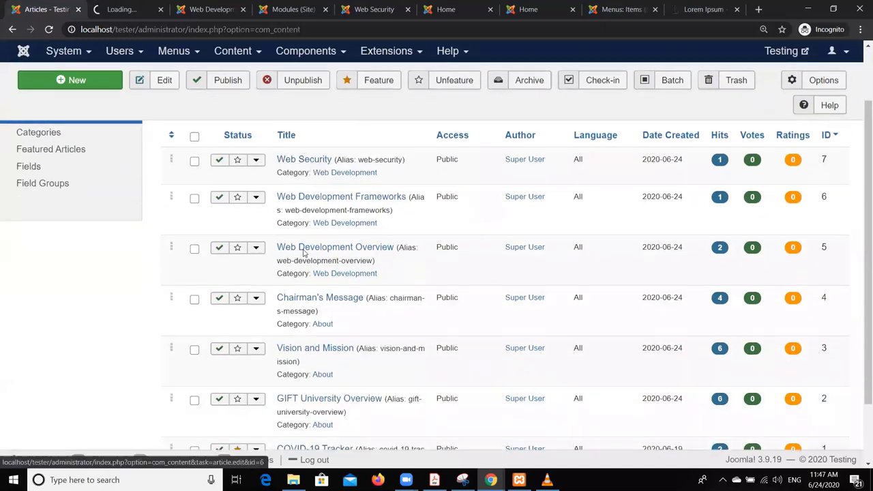
middle_click(307, 197)
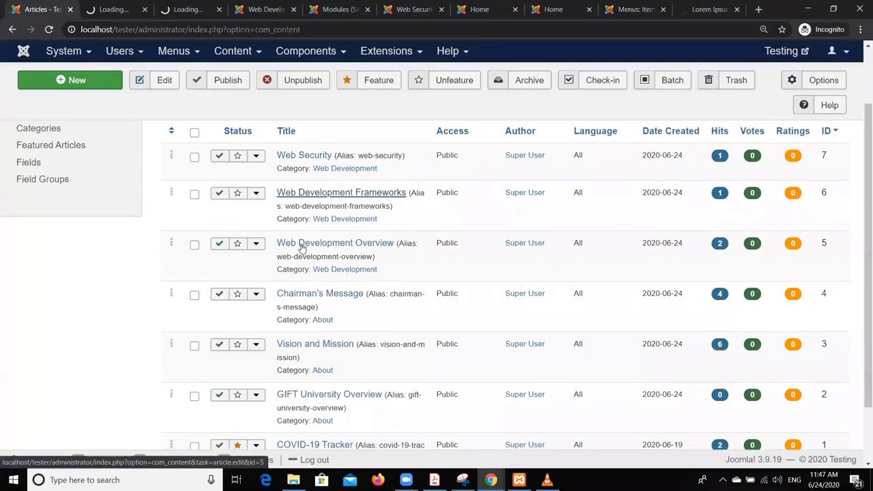
middle_click(304, 245)
Insert a Read More break after the first Zoom invitation in the Web Security article, then save and close the article.
key("ctrl+Tab")
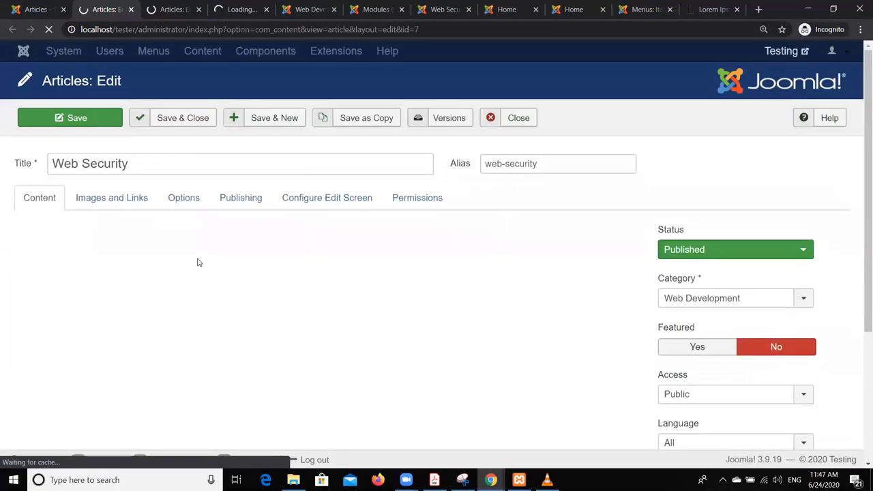
scroll(198, 260, "down", 3)
scroll(146, 304, "up", 2)
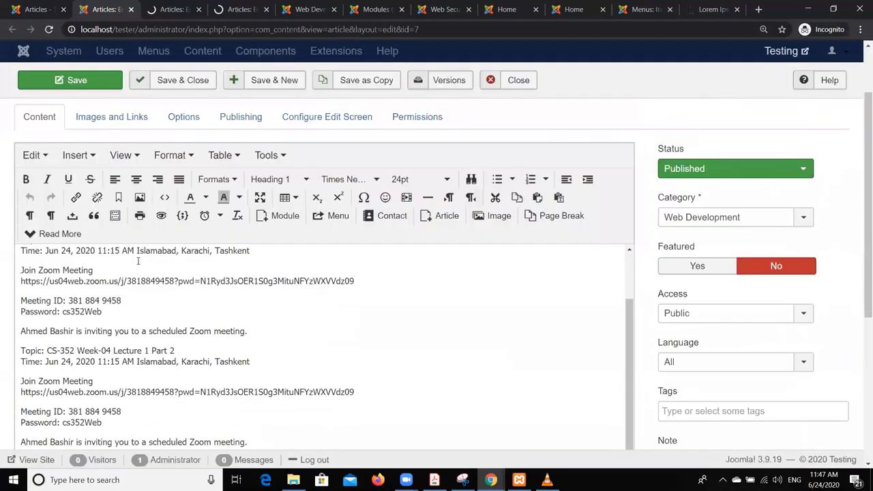
left_click(139, 264)
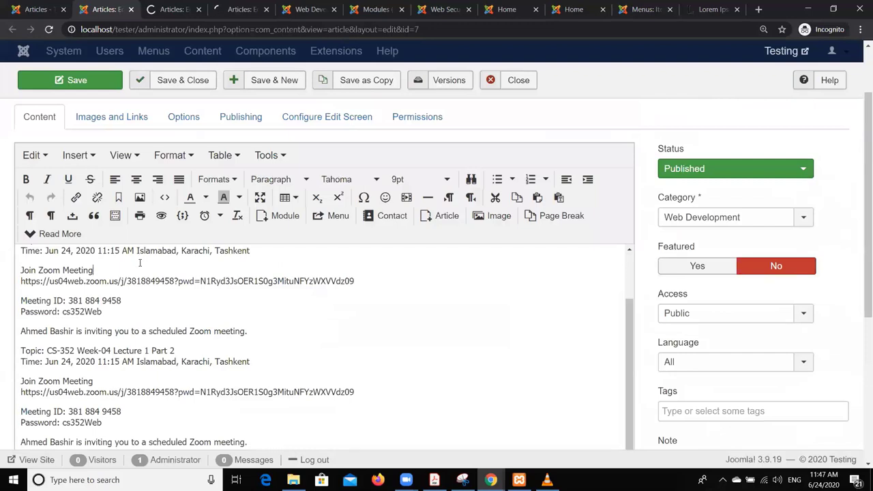
left_click(118, 311)
key("Return")
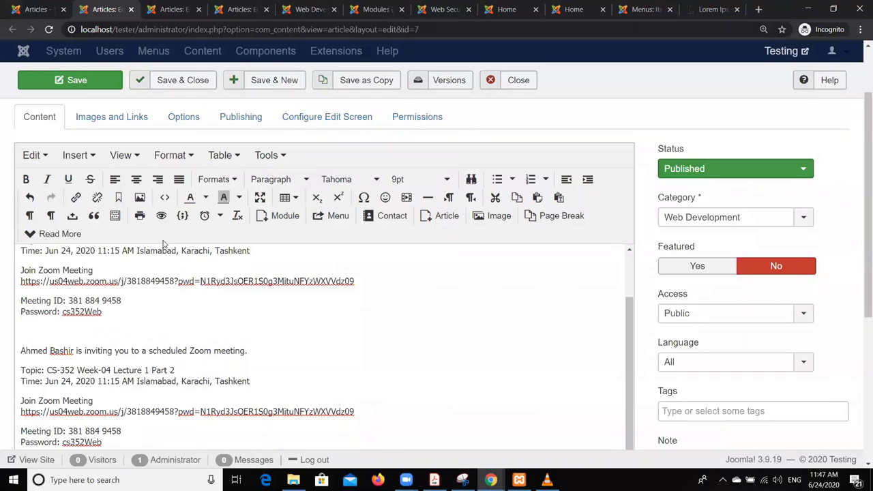
left_click(51, 216)
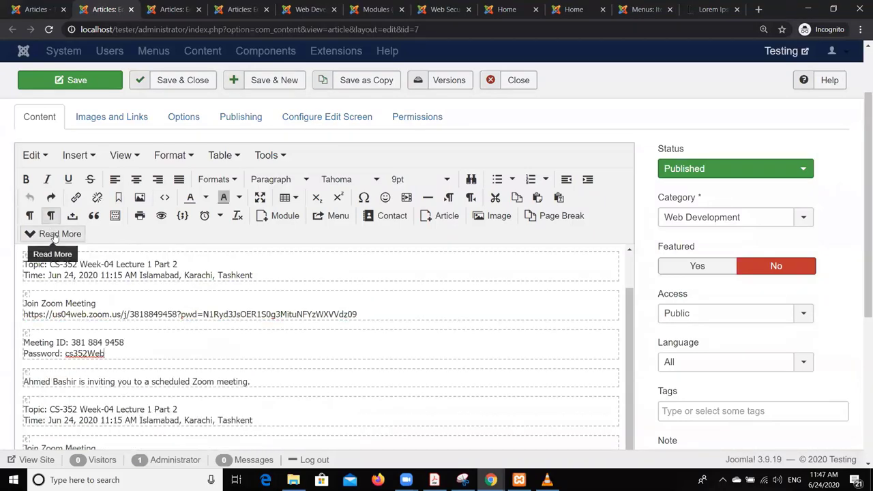
left_click(56, 234)
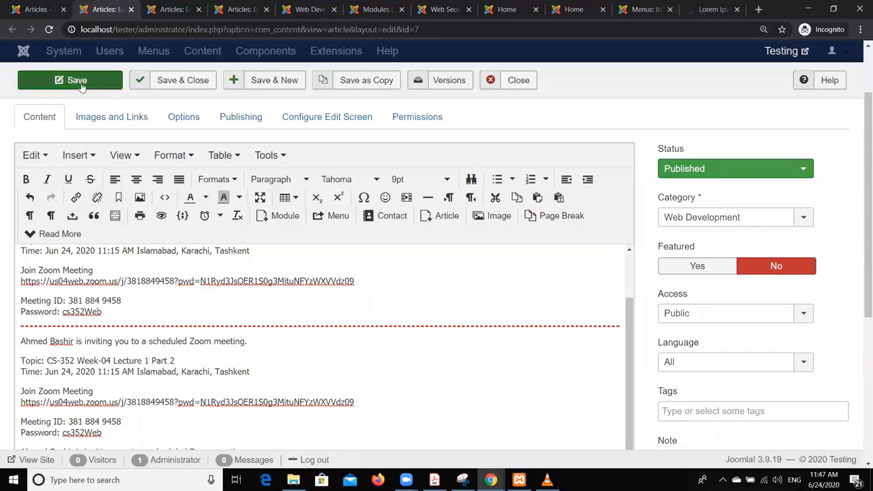
left_click(176, 81)
In the Web Development Frameworks article, insert a Read More break after React JS in the front-end list and save the article.
key("ctrl+Tab")
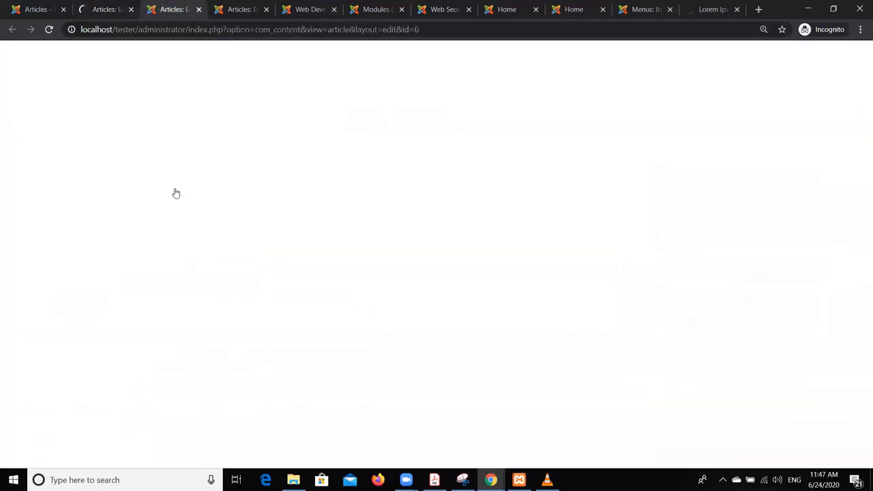
scroll(143, 353, "down", 1)
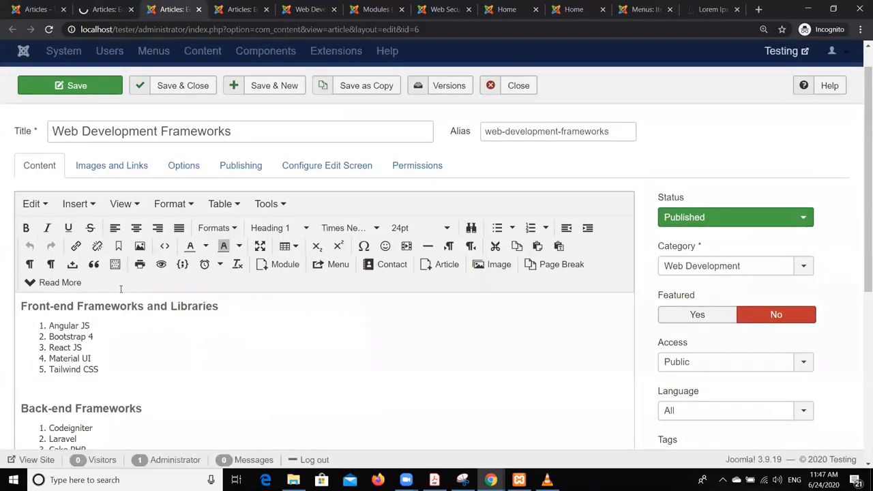
scroll(121, 289, "down", 1)
left_click(115, 268)
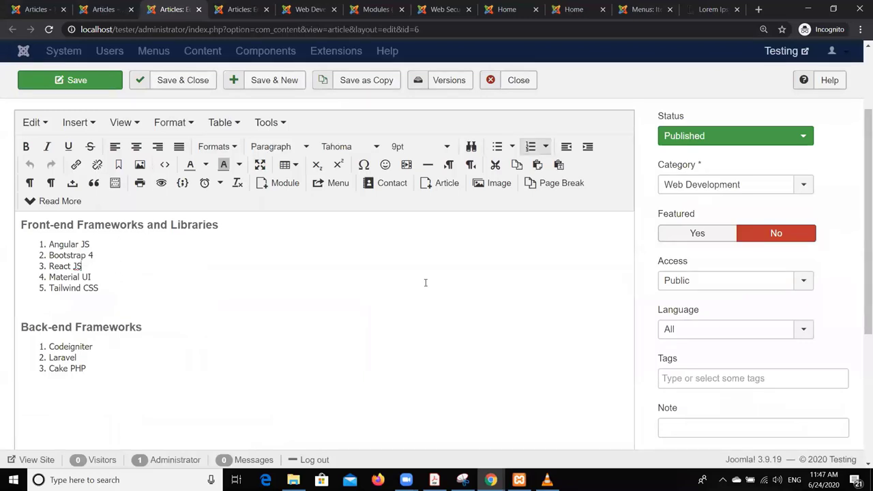
key("Return")
key("Return")
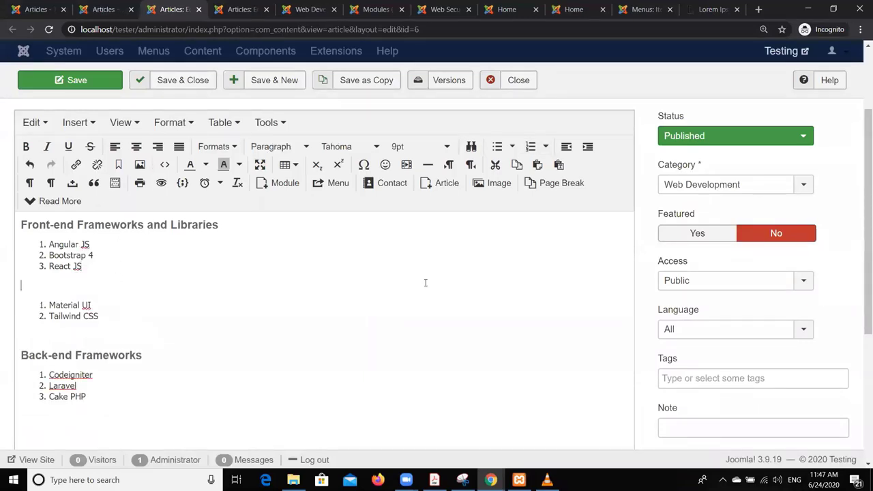
left_click(58, 202)
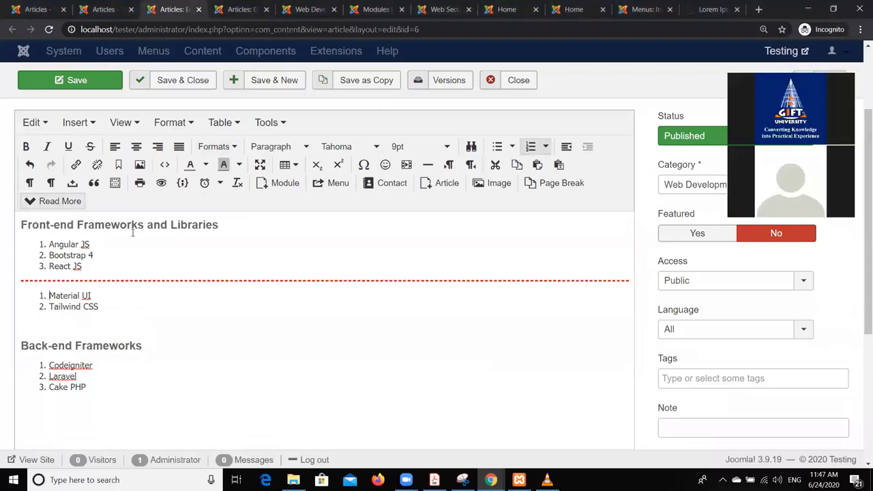
Insert a Read More break before "Why do we use it?" in the Web Development Overview article, then save and close the article.
left_click(227, 8)
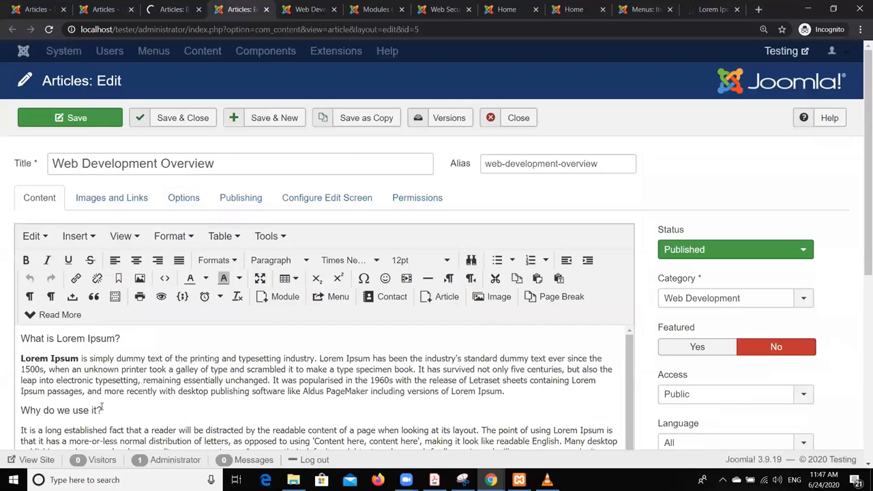
left_click(109, 408)
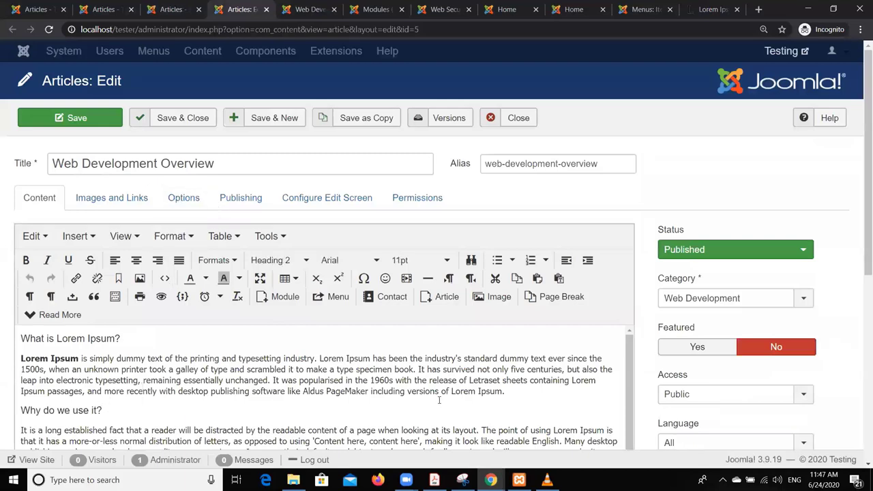
left_click(546, 391)
key("Return")
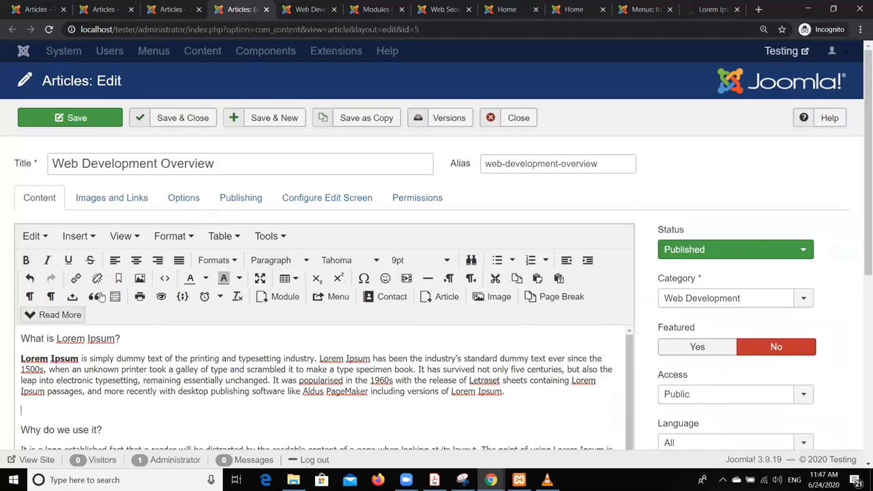
left_click(81, 315)
left_click(181, 122)
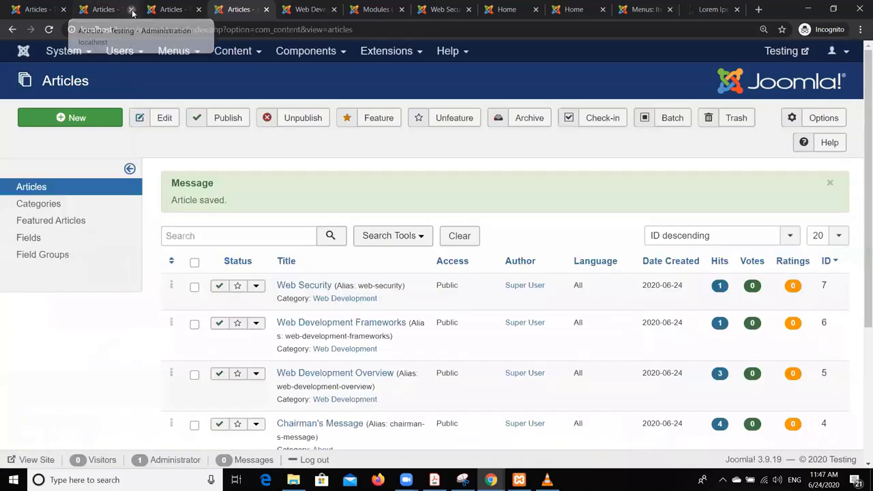
Close the three extra browser tabs used for editing the articles.
left_click(132, 9)
left_click(132, 10)
left_click(131, 9)
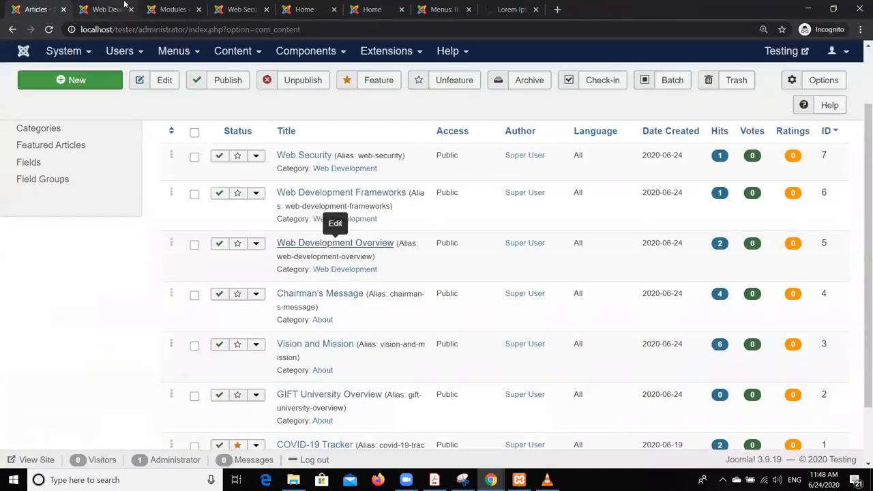
Reopen the live Web Category page from the site's home page and examine the shortened article intros and their Read more links.
key("F5")
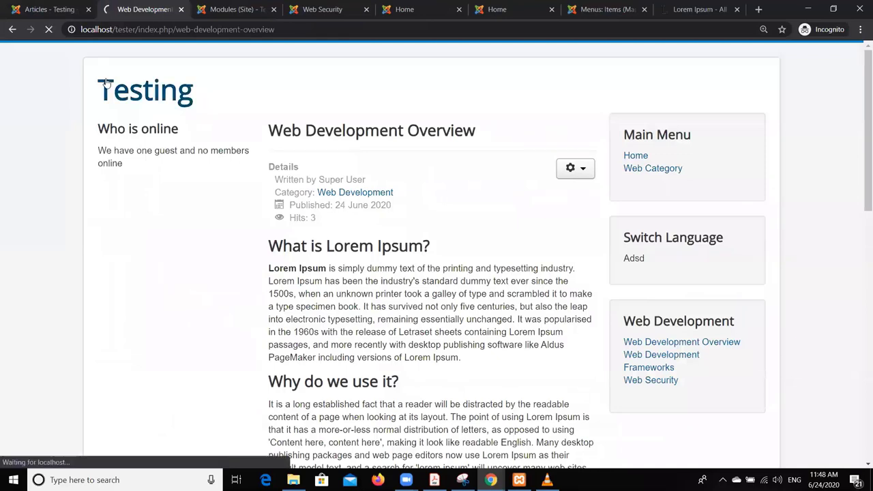
left_click(107, 81)
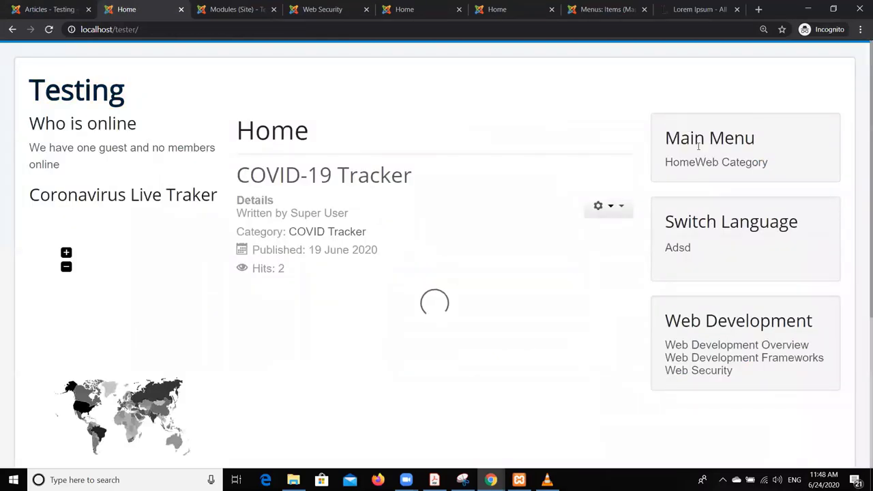
key("ctrl+0")
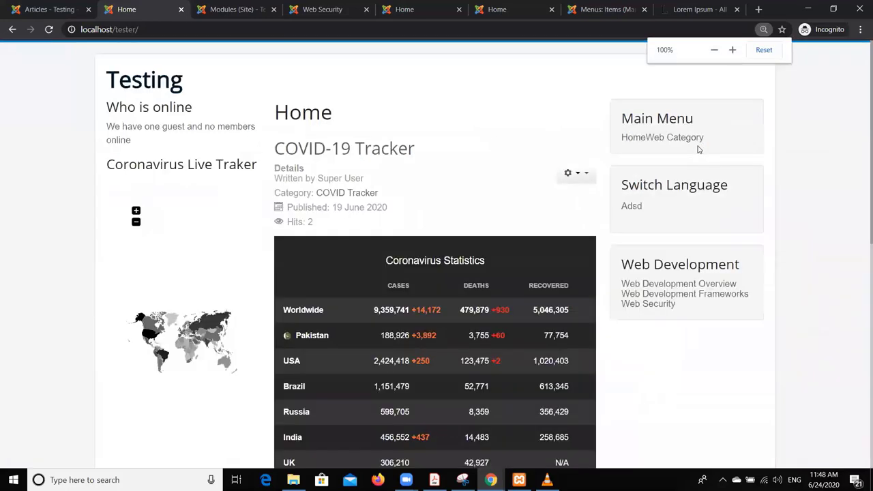
left_click(683, 138)
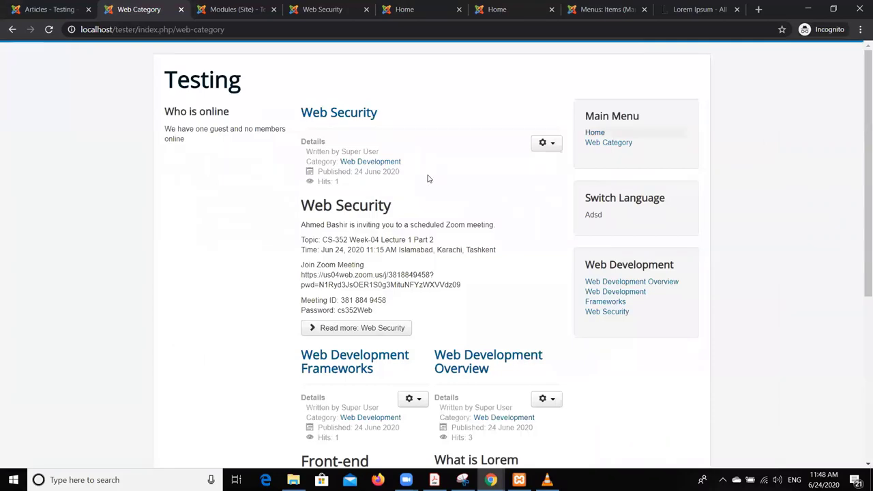
scroll(429, 178, "down", 2)
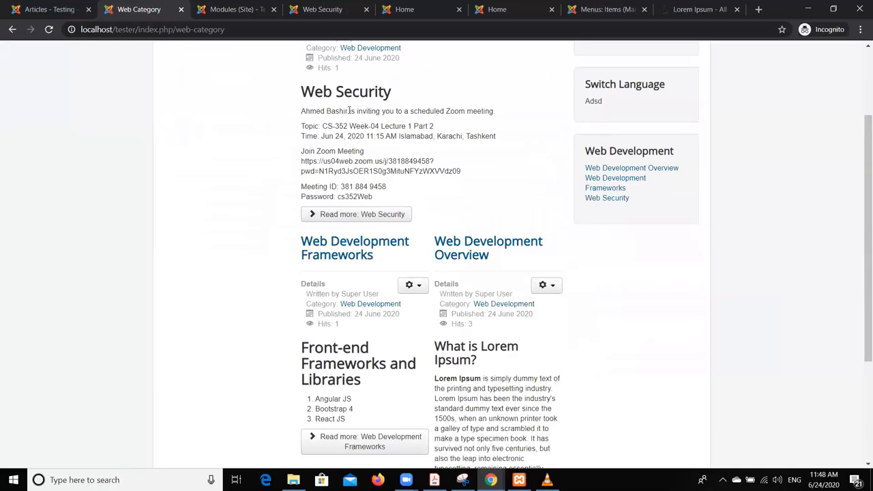
left_click_drag(300, 111, 432, 159)
left_click_drag(432, 191, 435, 197)
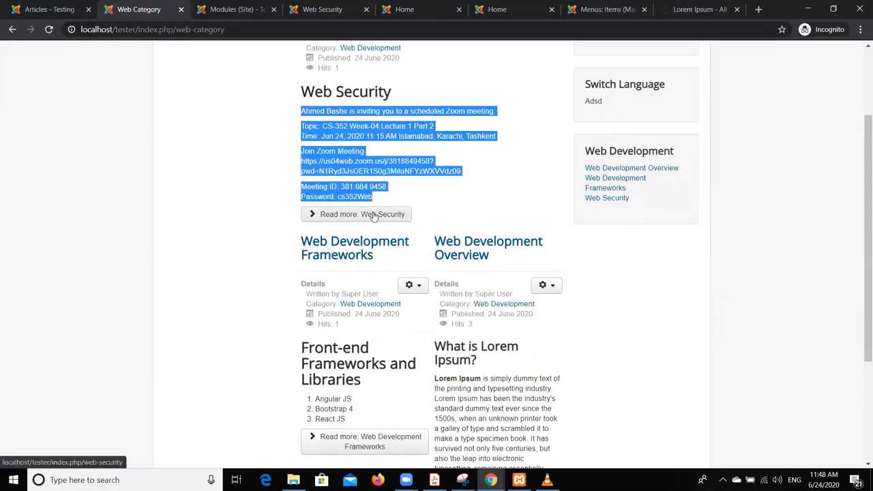
scroll(374, 216, "down", 3)
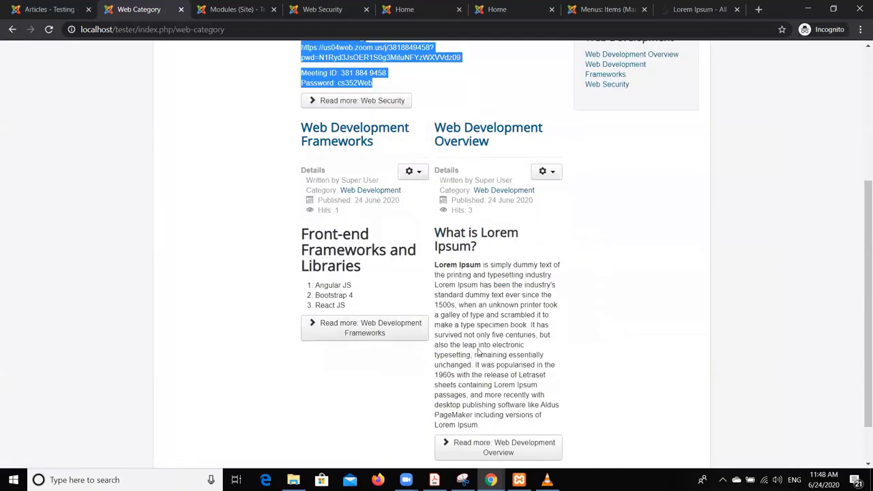
scroll(479, 353, "down", 2)
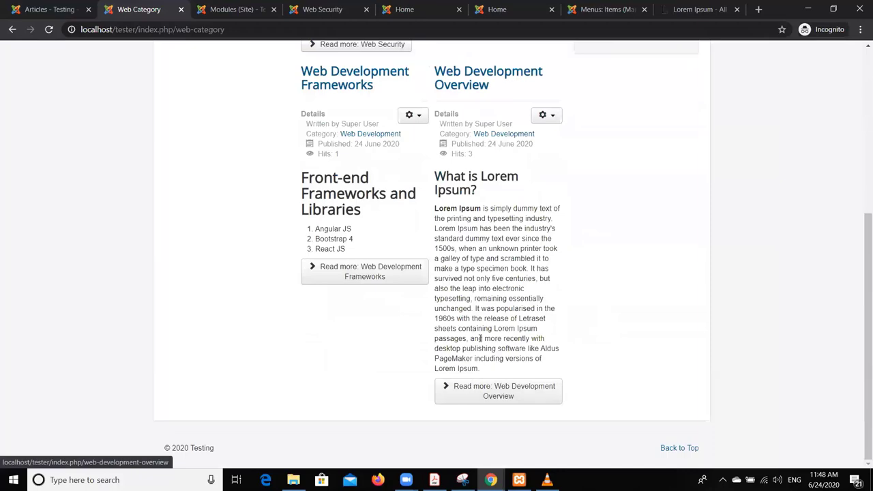
scroll(480, 338, "up", 8)
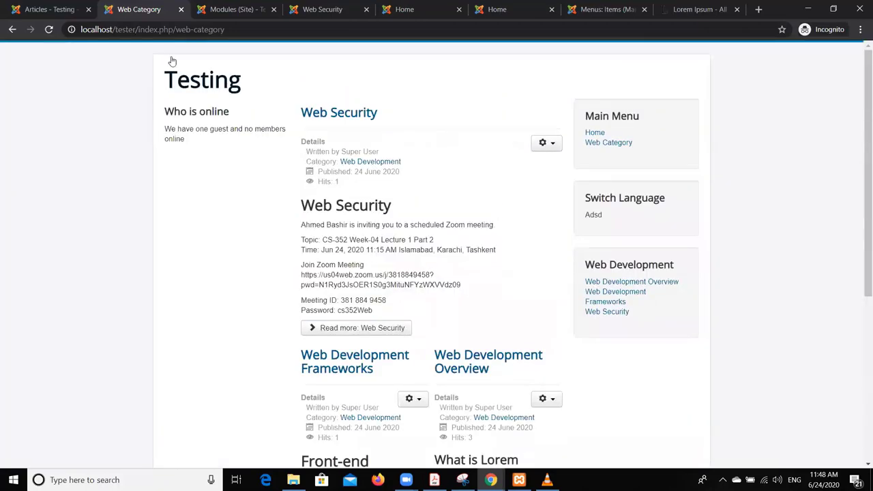
Return to the Joomla administrator and open the Main Menu's Web Category item for editing.
left_click(33, 9)
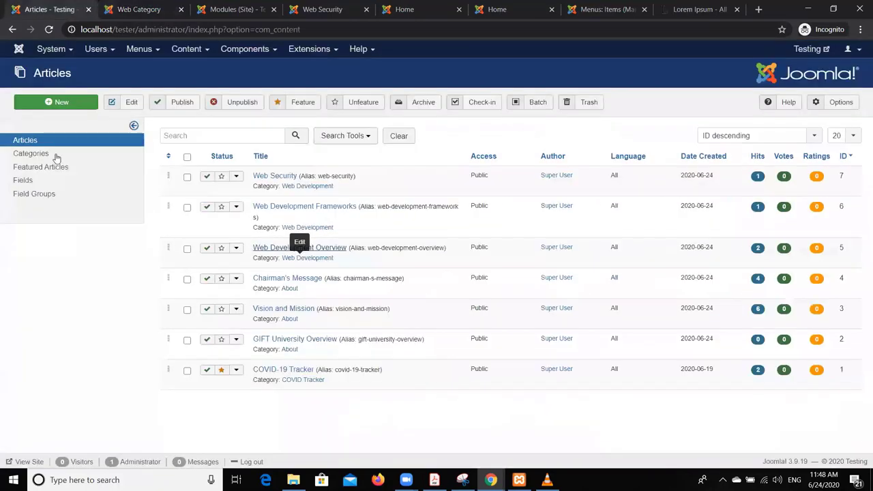
left_click(140, 52)
mouse_move(143, 66)
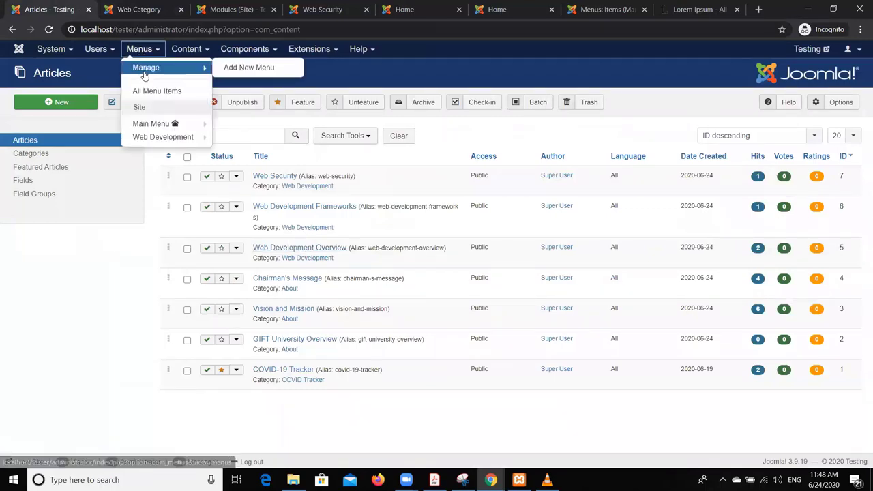
left_click(143, 66)
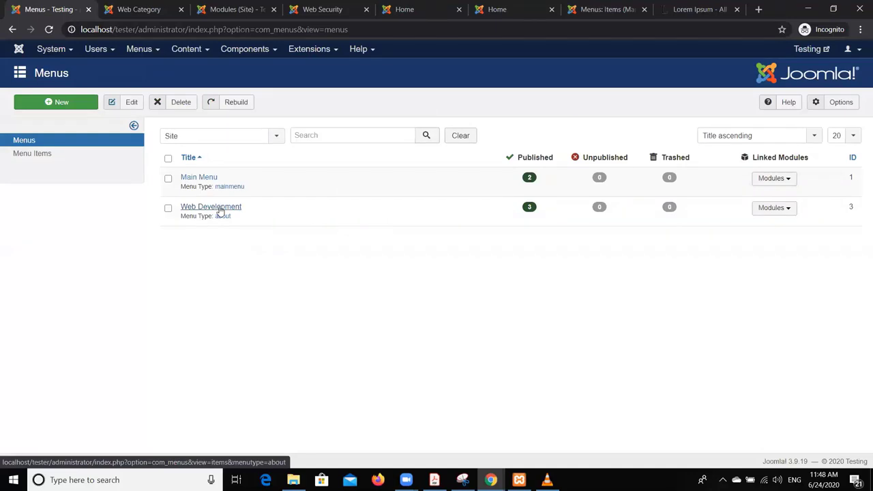
left_click(19, 155)
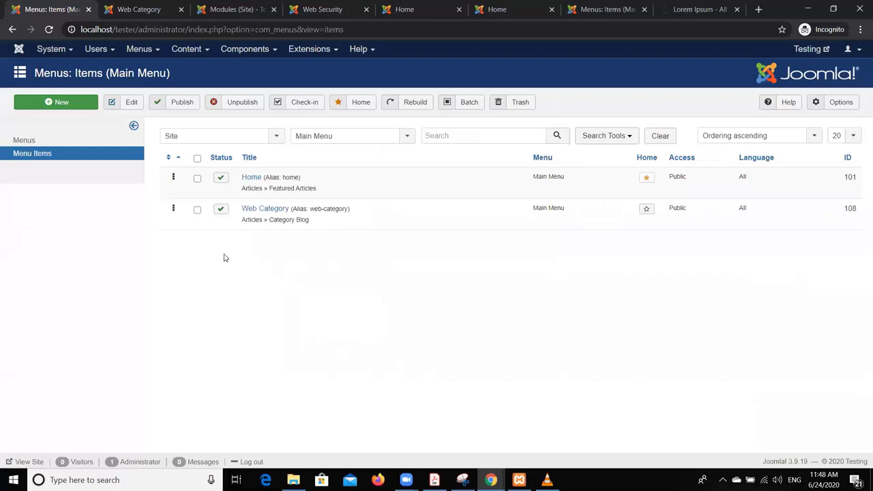
left_click(259, 211)
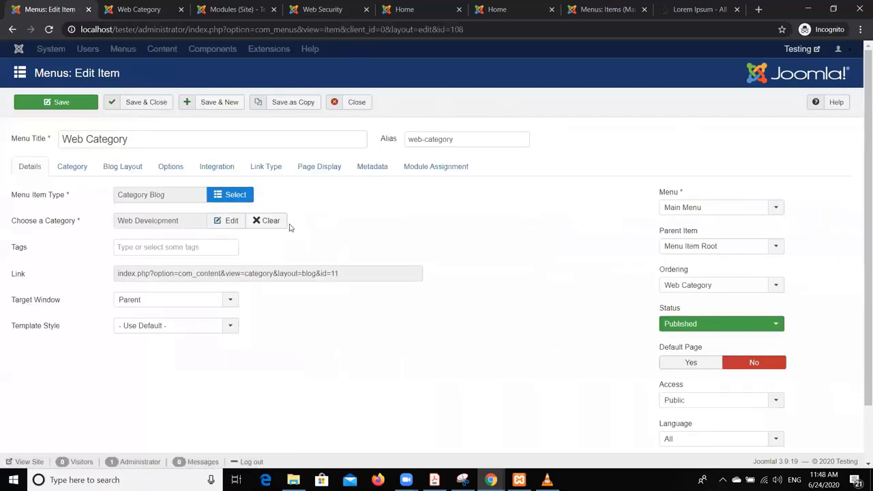
Examine the article intros and Read more links on the live Web Category page, and return to the menu item's form.
left_click(135, 8)
scroll(337, 157, "down", 1)
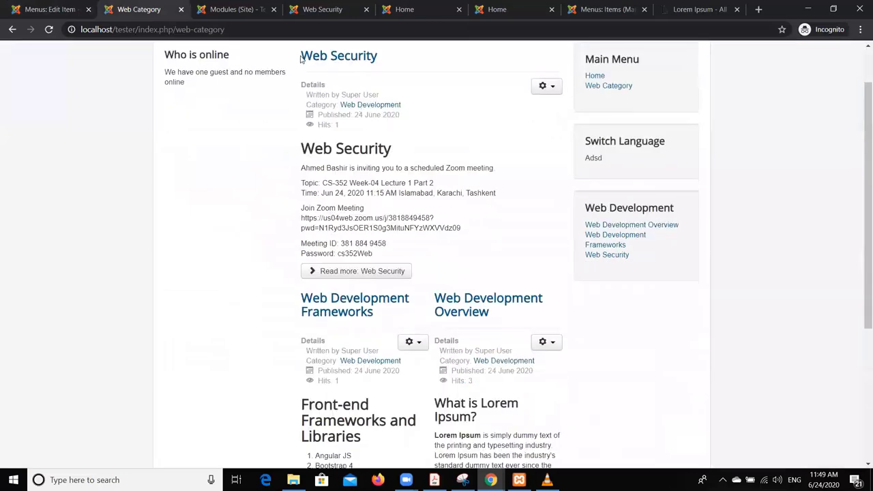
scroll(349, 210, "down", 2)
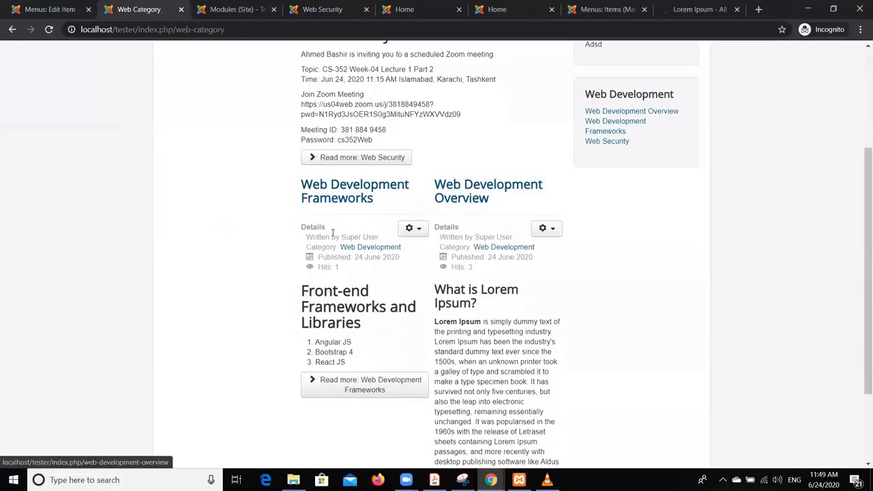
scroll(332, 232, "down", 2)
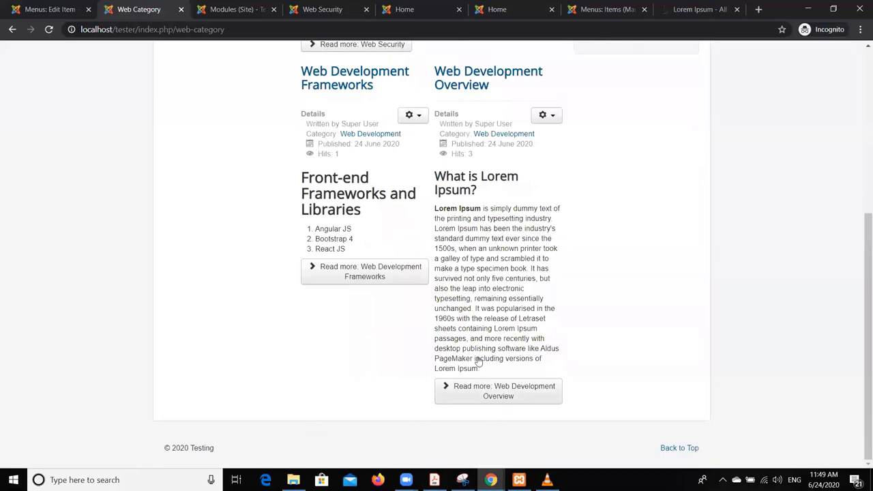
left_click(69, 9)
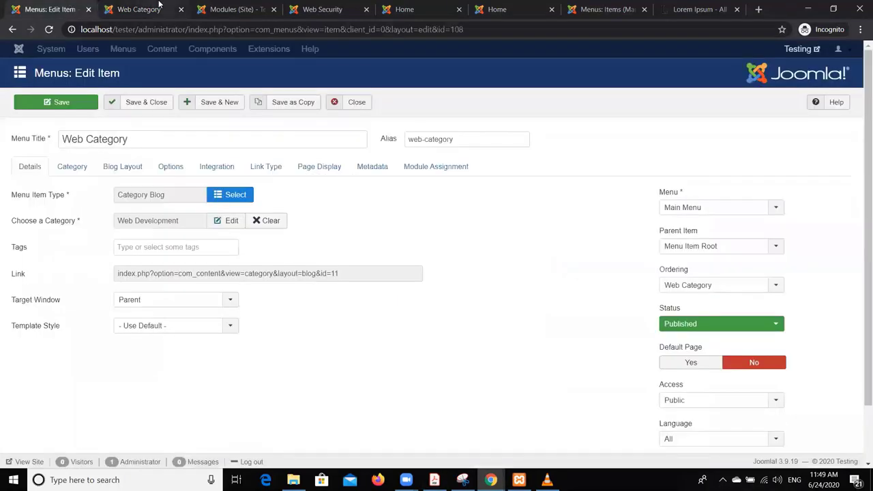
left_click(159, 7)
left_click(217, 7)
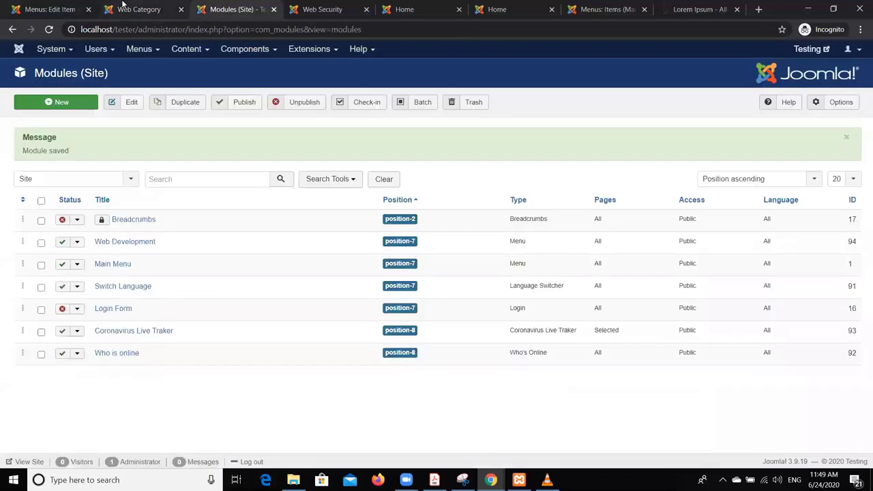
left_click(123, 4)
left_click(311, 5)
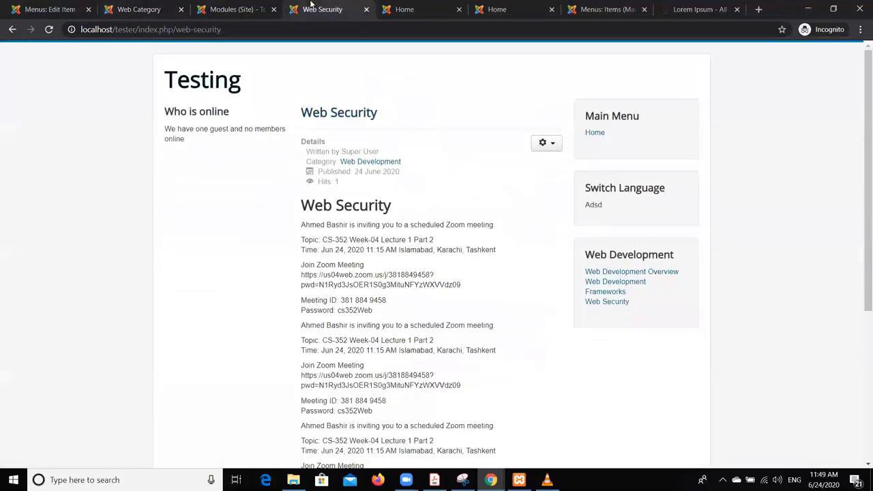
left_click(57, 7)
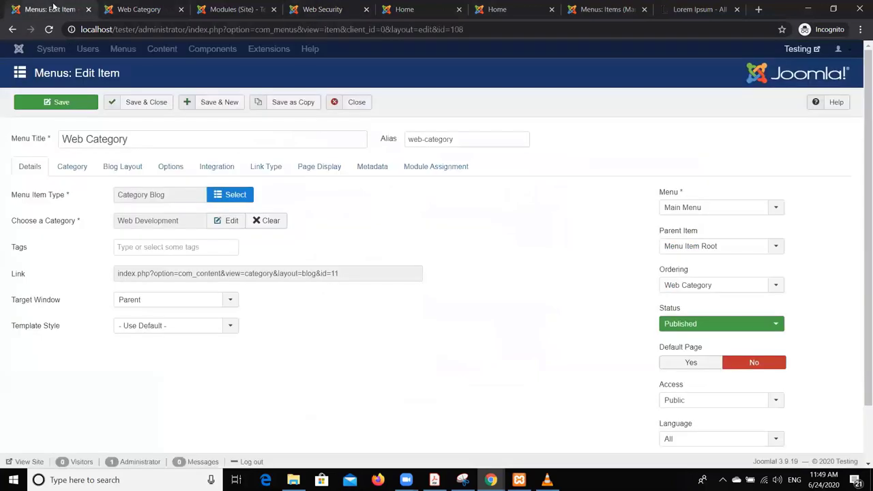
Show the Web Category item's blog layout settings and compare them with the arrangement of articles on the live page.
left_click(114, 170)
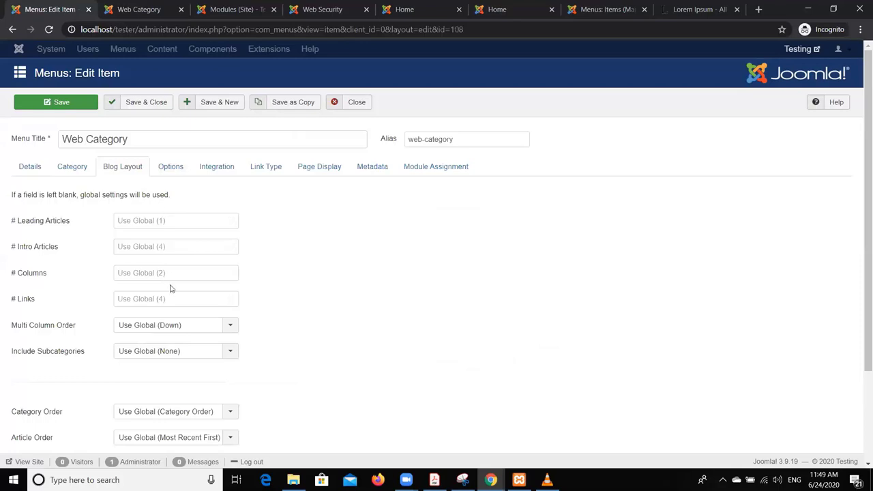
left_click(175, 223)
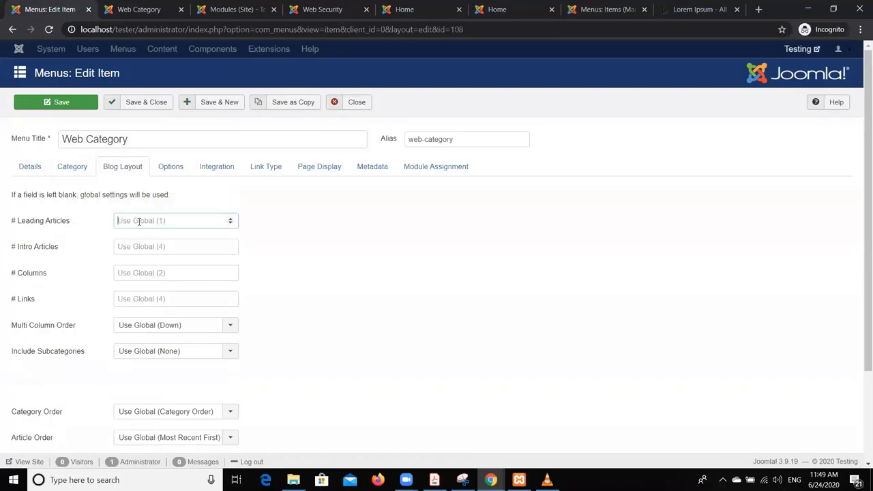
left_click(143, 9)
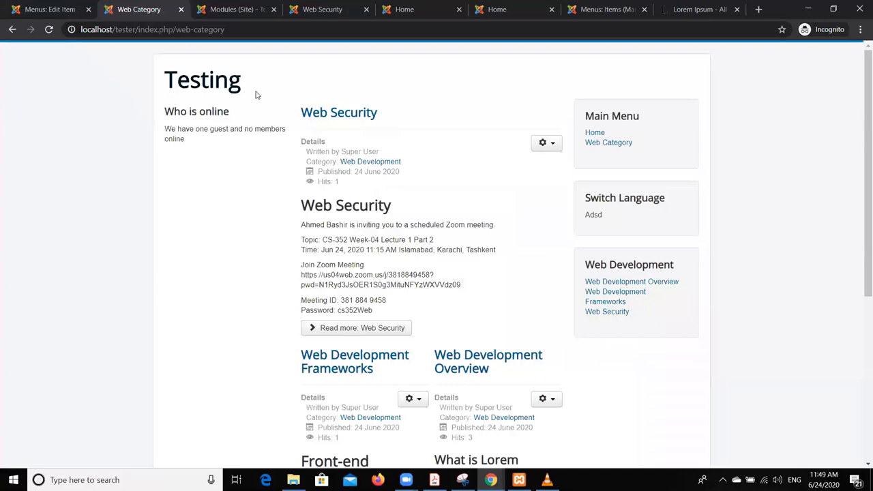
scroll(432, 230, "down", 2)
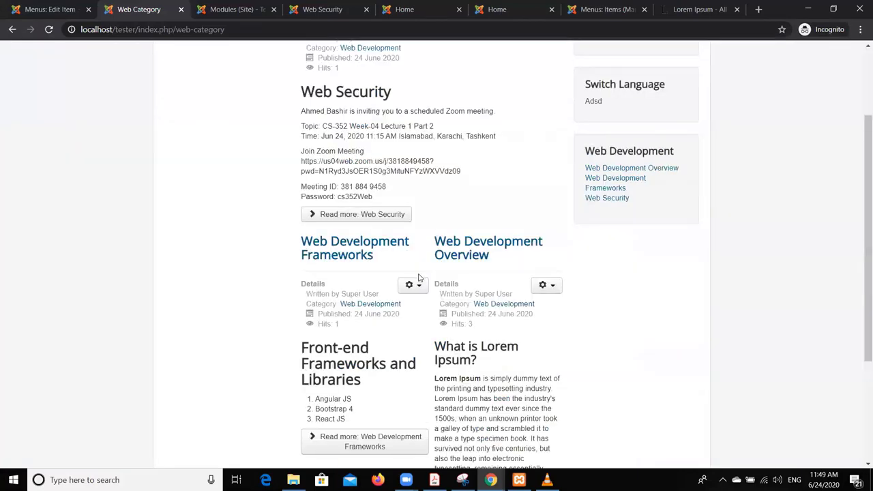
scroll(418, 276, "up", 1)
scroll(425, 311, "down", 1)
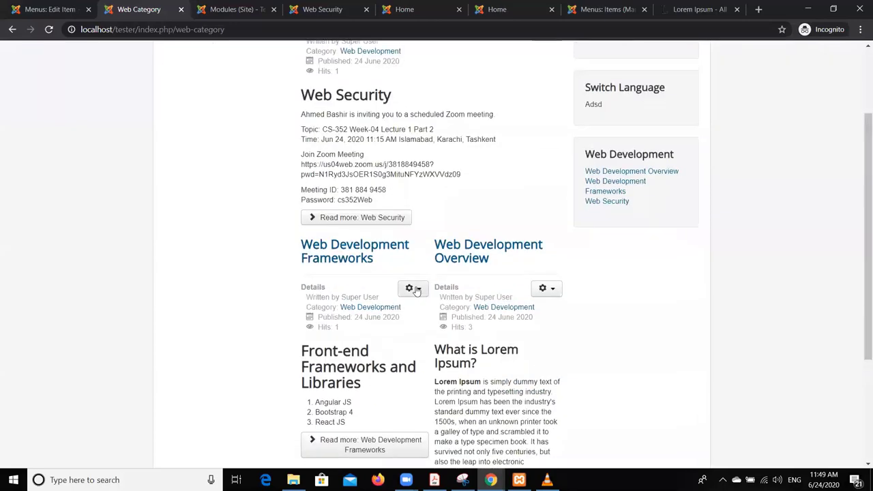
scroll(416, 290, "up", 2)
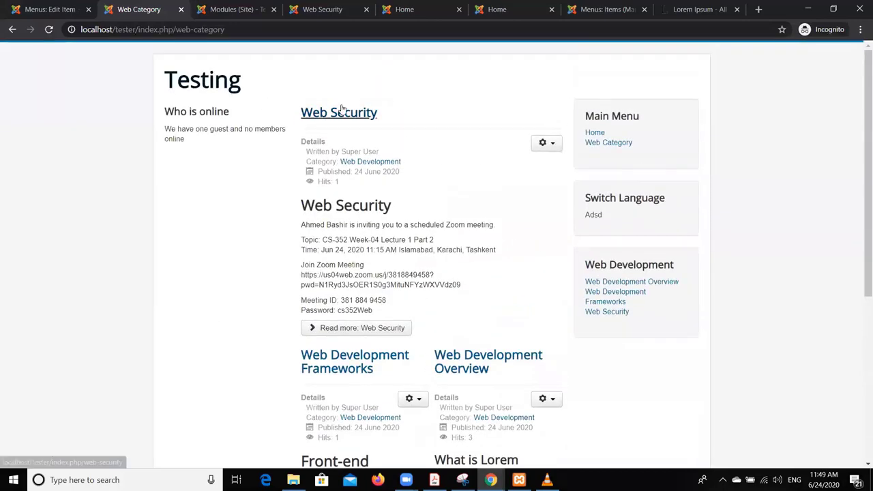
Set the Web Category item's blog layout to 1 leading article and 3 columns.
left_click(48, 9)
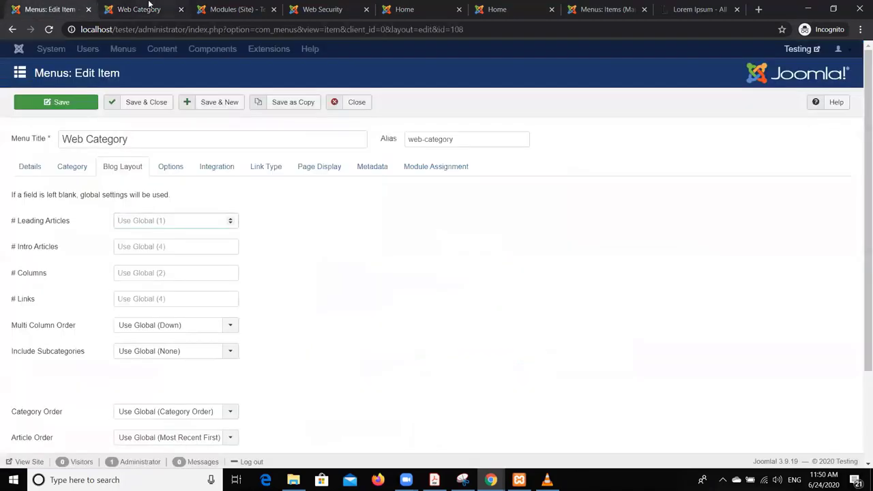
left_click(180, 217)
type("1")
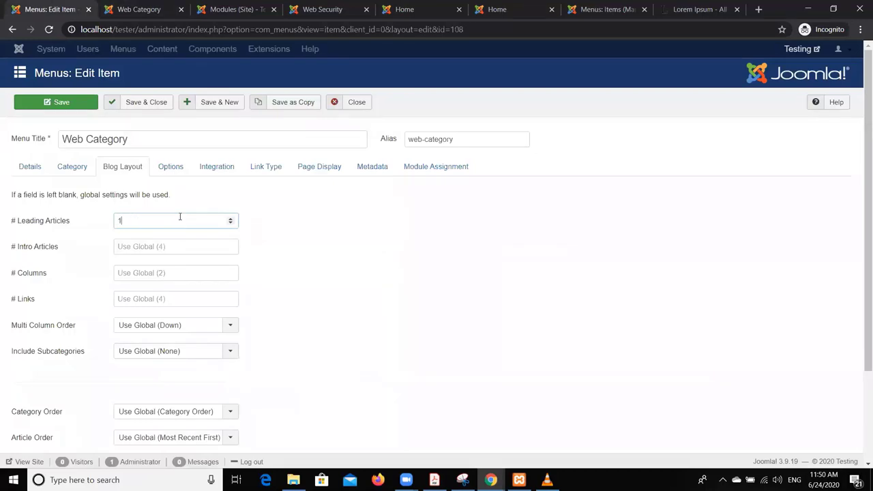
left_click(173, 270)
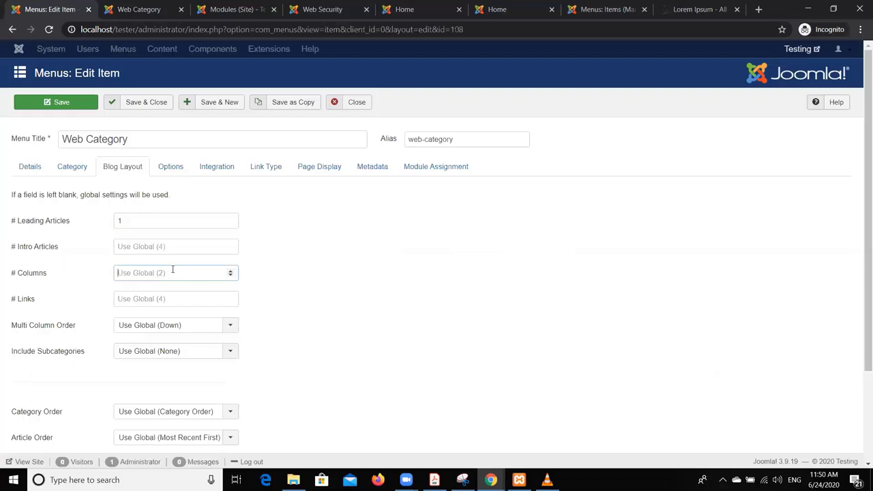
type("3")
View the Article Order choices and check the sequence of the articles on the live Web Category page.
scroll(283, 298, "down", 2)
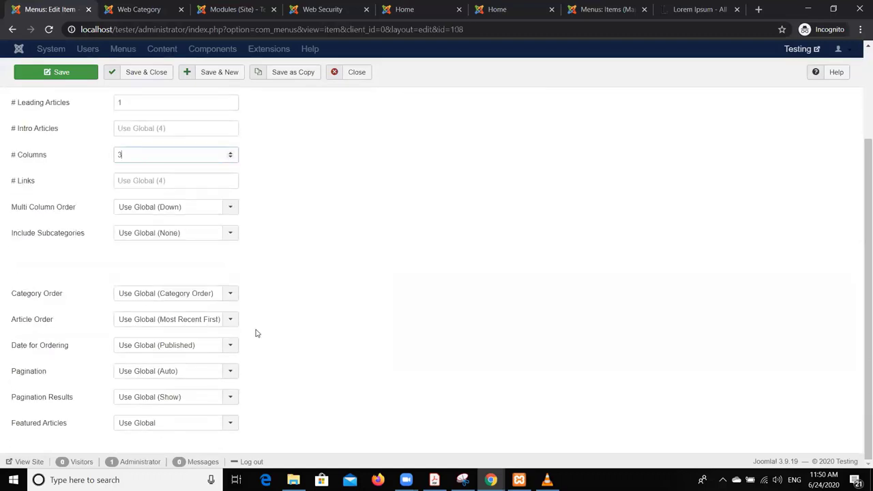
left_click(231, 321)
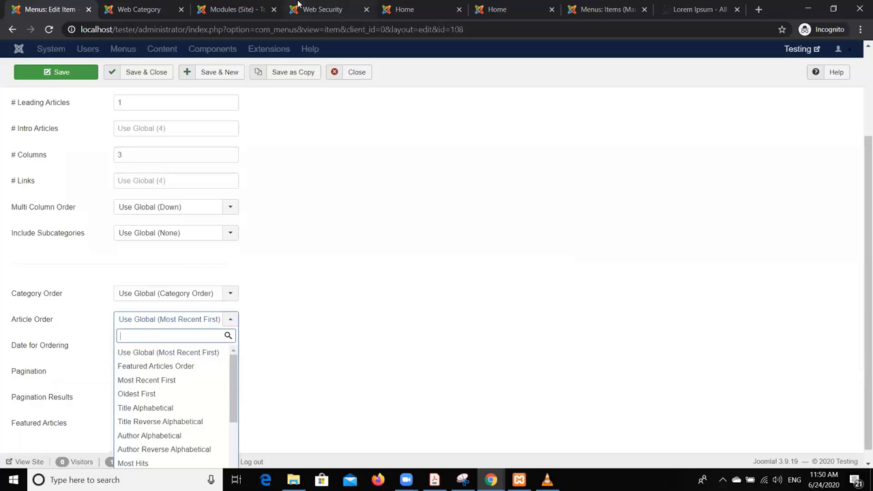
left_click(298, 5)
left_click(240, 6)
left_click(133, 5)
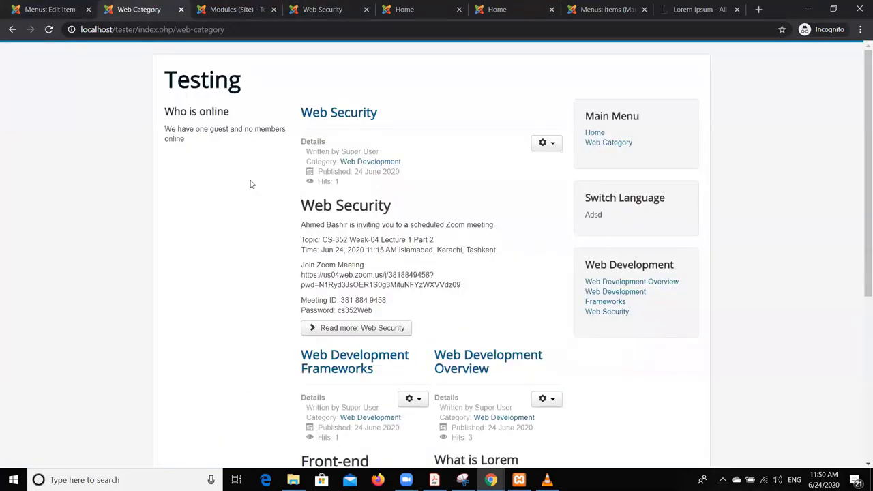
scroll(471, 194, "down", 3)
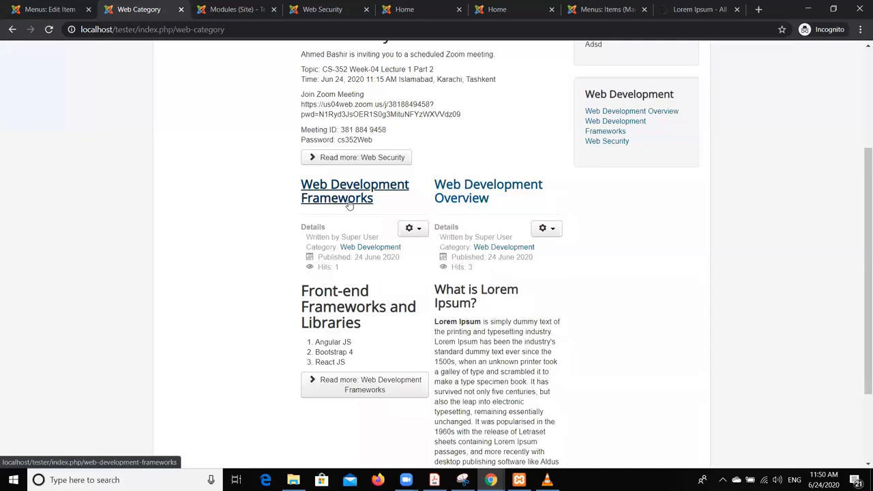
scroll(457, 252, "up", 3)
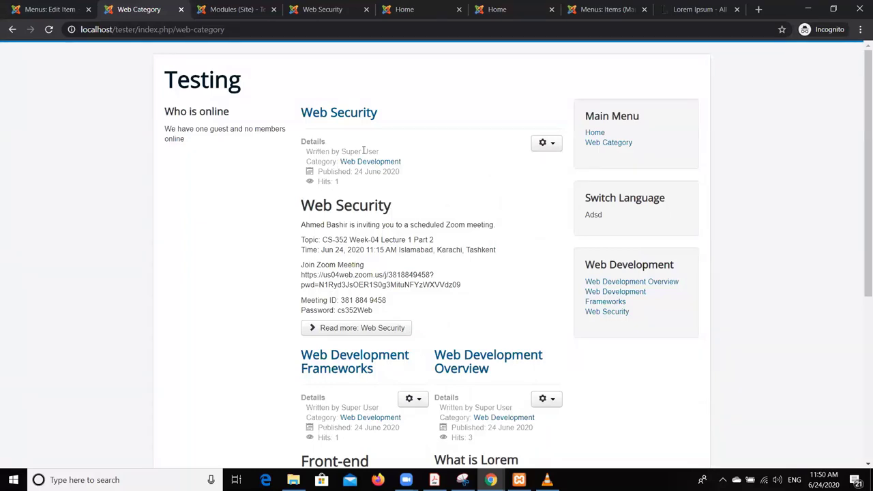
Set the blog layout's Article Order to Oldest First, then save and close the Web Category menu item.
left_click(27, 8)
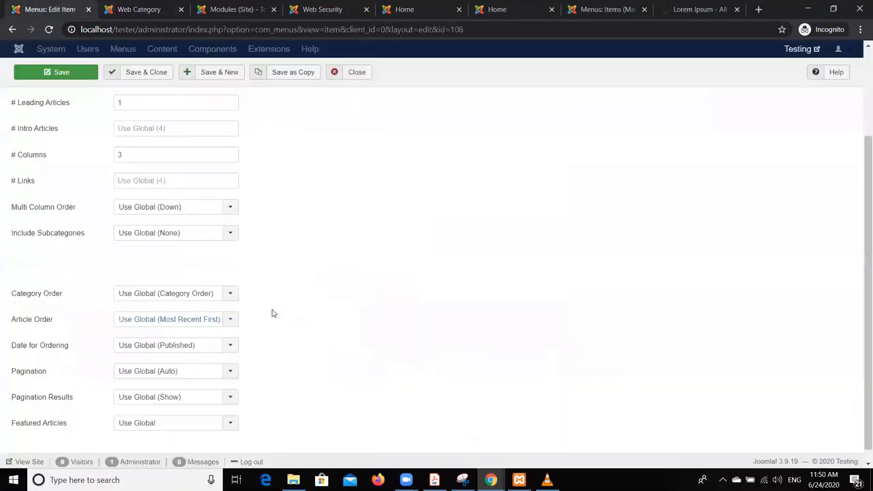
scroll(273, 313, "down", 1)
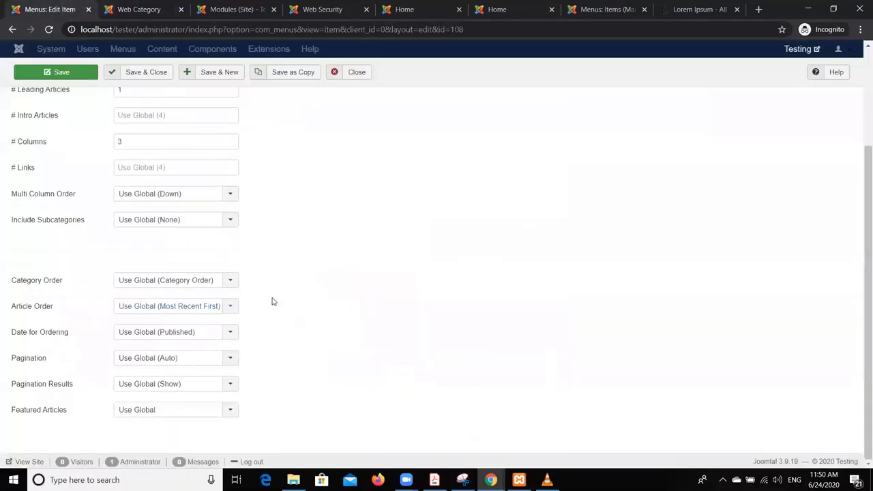
left_click(224, 308)
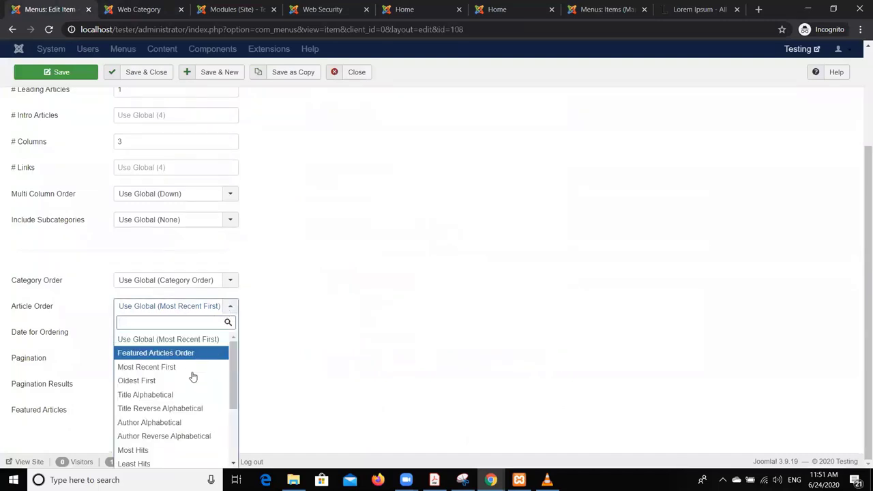
left_click(193, 380)
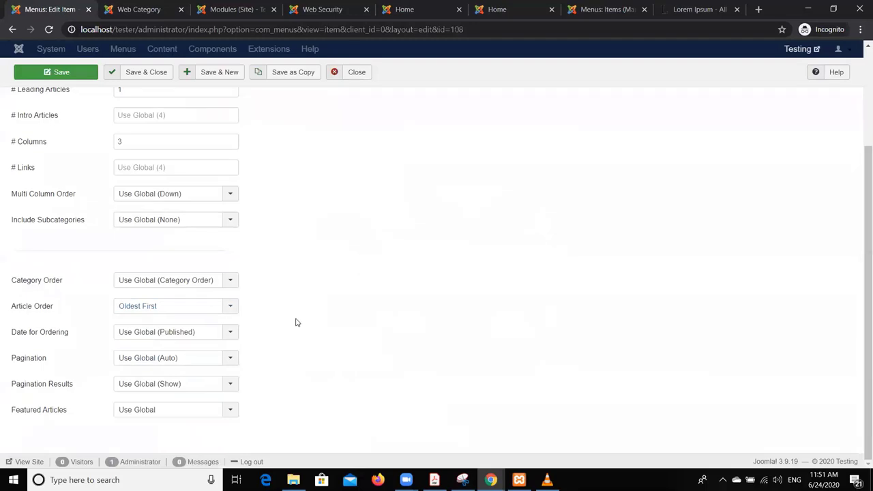
scroll(296, 322, "up", 2)
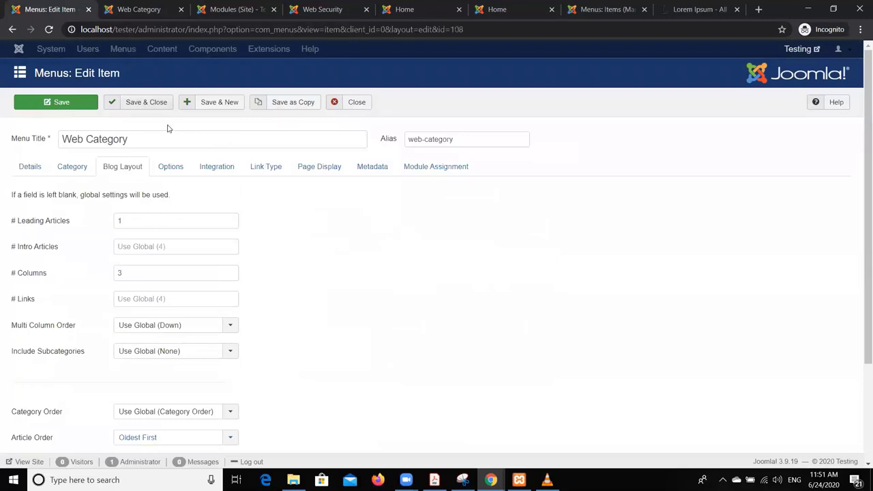
left_click(155, 107)
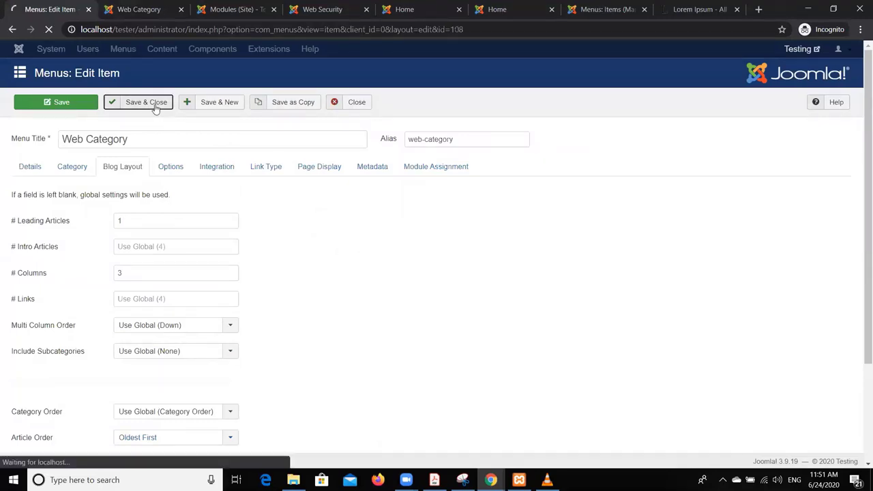
Reload the live Web Category page through its Main Menu link.
left_click(125, 6)
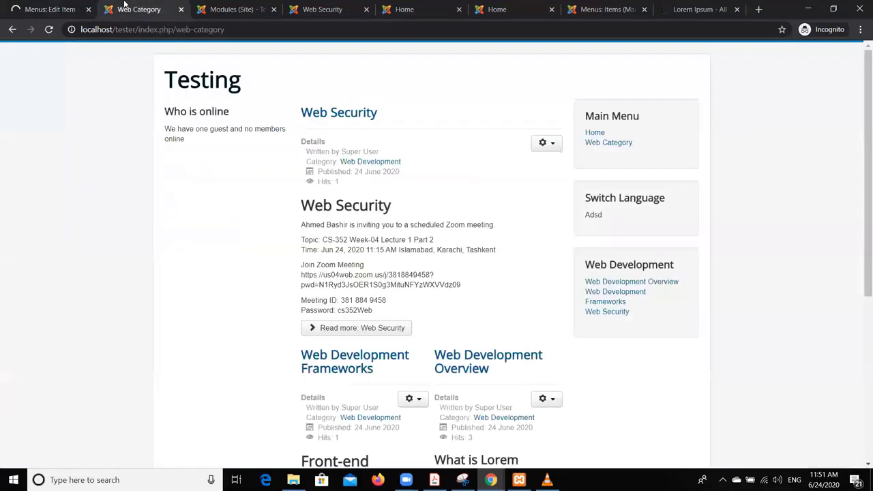
left_click(64, 9)
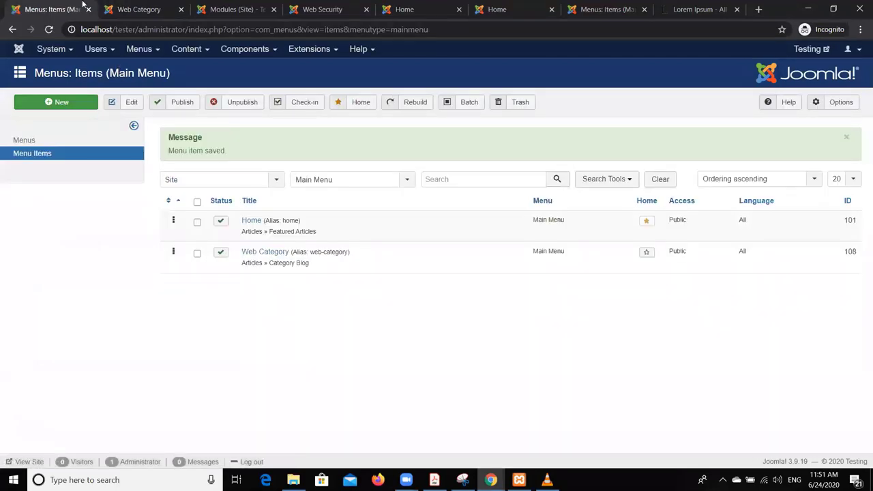
left_click(123, 7)
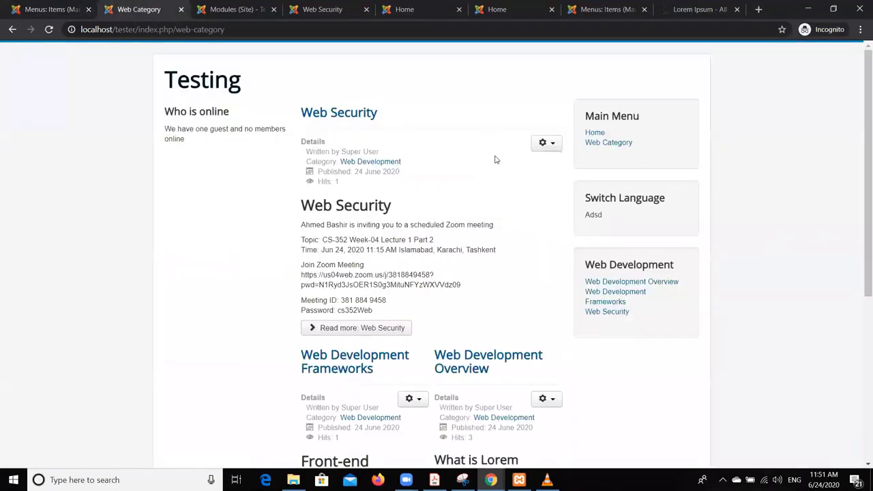
left_click(594, 143)
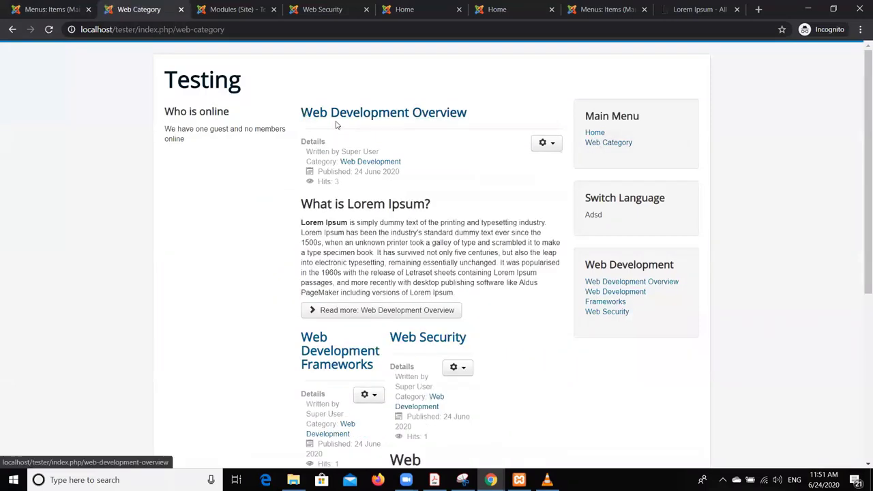
Examine the article order and column layout of the blog on the reloaded Web Category page.
scroll(437, 121, "down", 3)
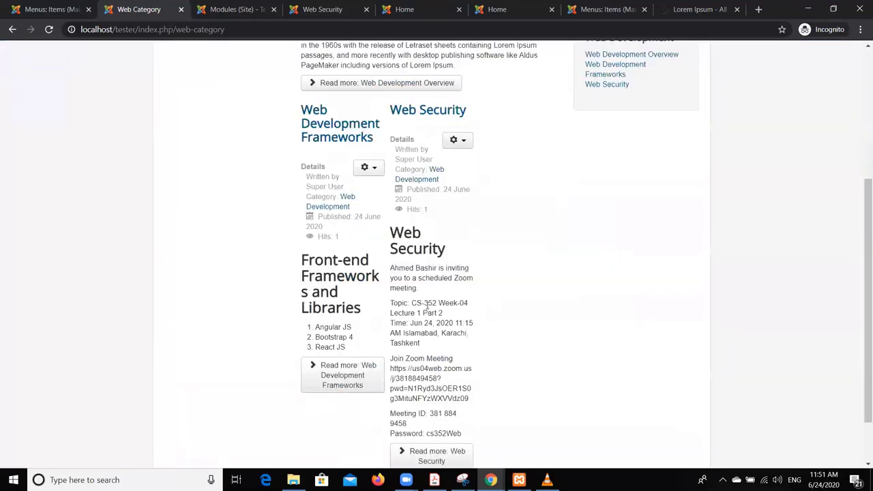
scroll(427, 308, "down", 1)
scroll(427, 311, "up", 1)
scroll(426, 310, "up", 1)
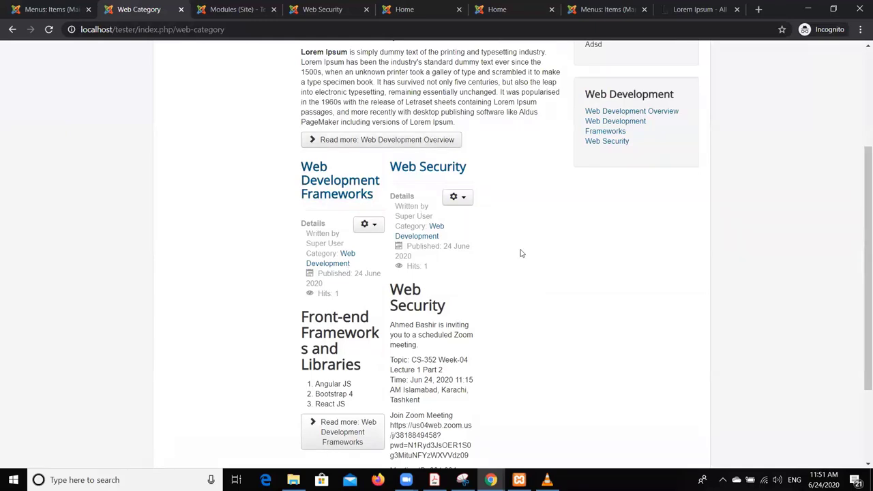
scroll(520, 262, "down", 2)
scroll(531, 313, "up", 1)
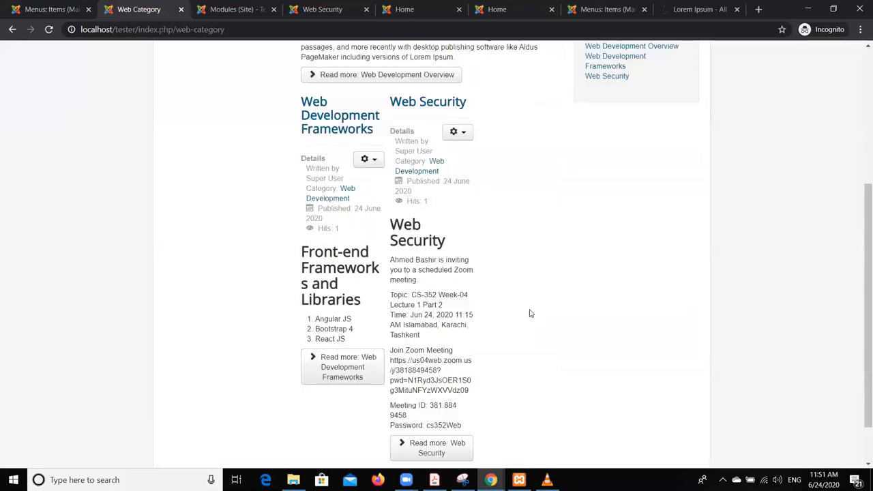
scroll(531, 314, "up", 4)
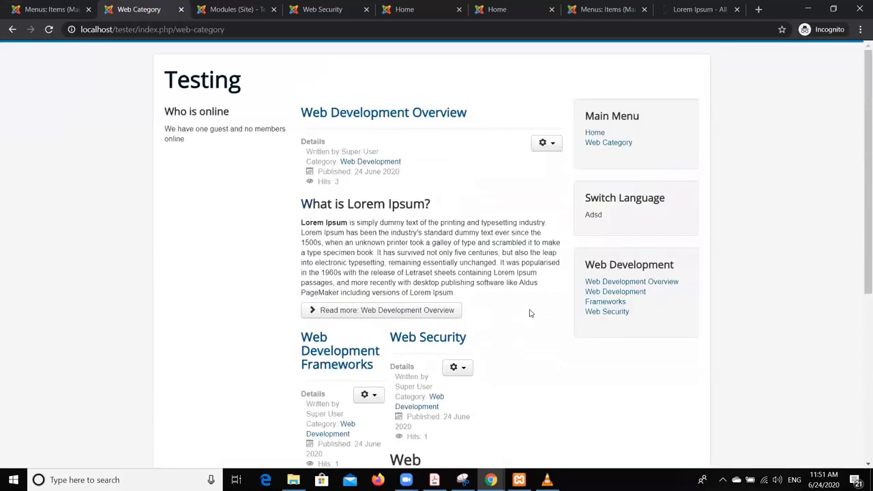
Start a new Main Menu item and view the Tags choices among the menu item types without choosing one.
left_click(64, 5)
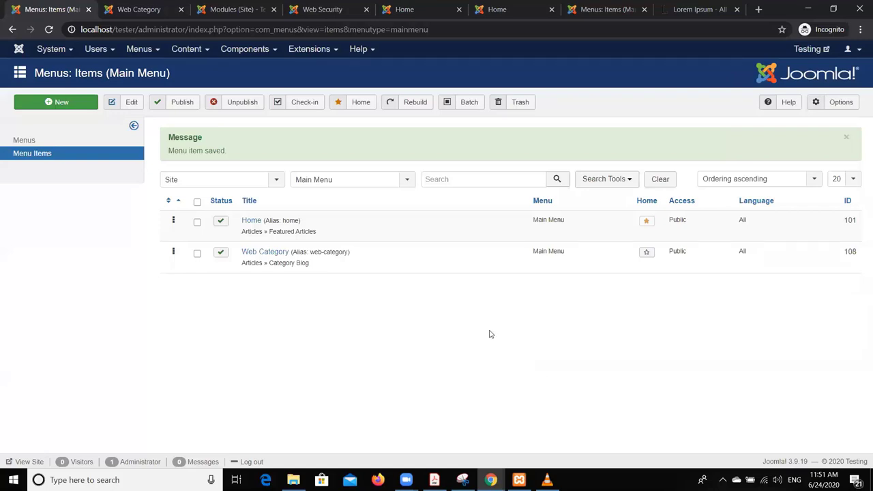
left_click(165, 10)
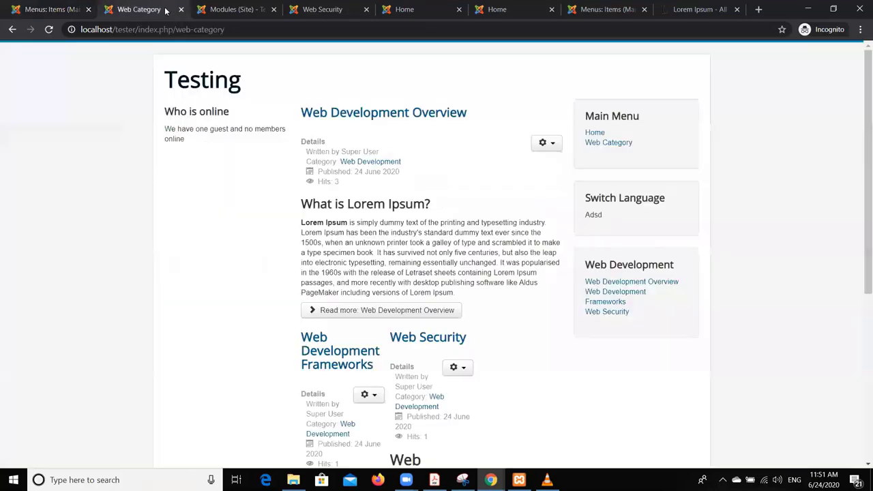
left_click(42, 6)
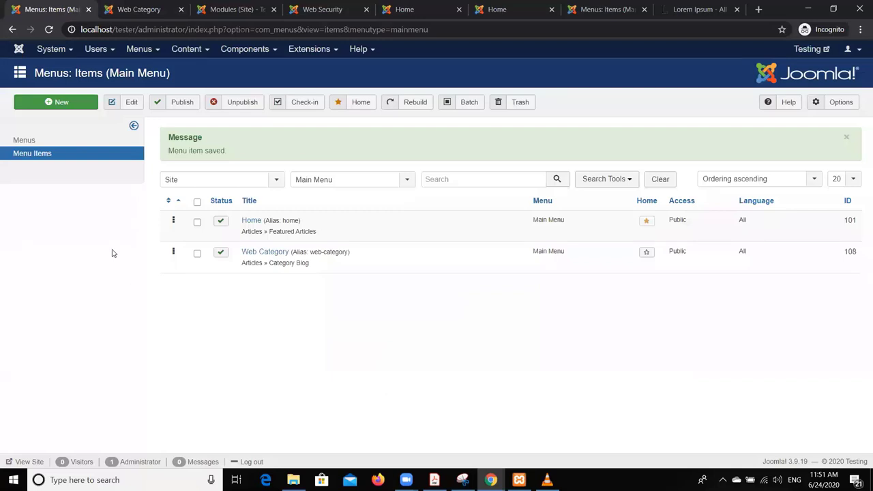
left_click(58, 102)
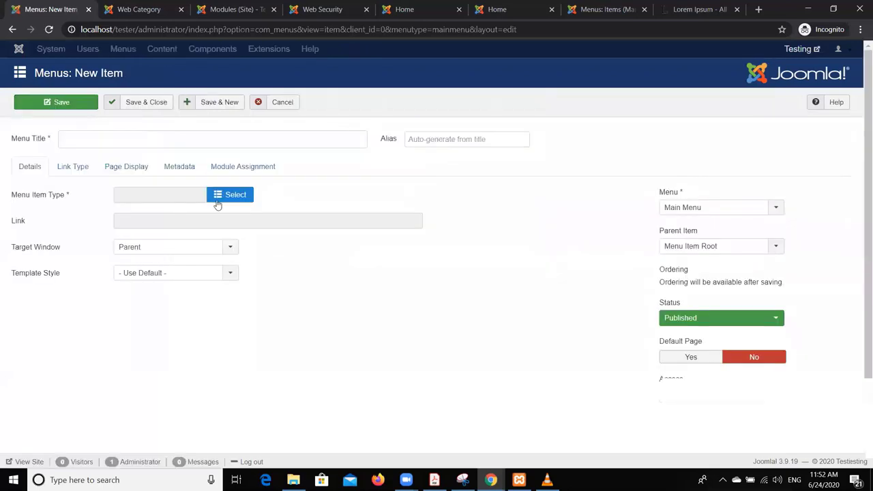
left_click(217, 202)
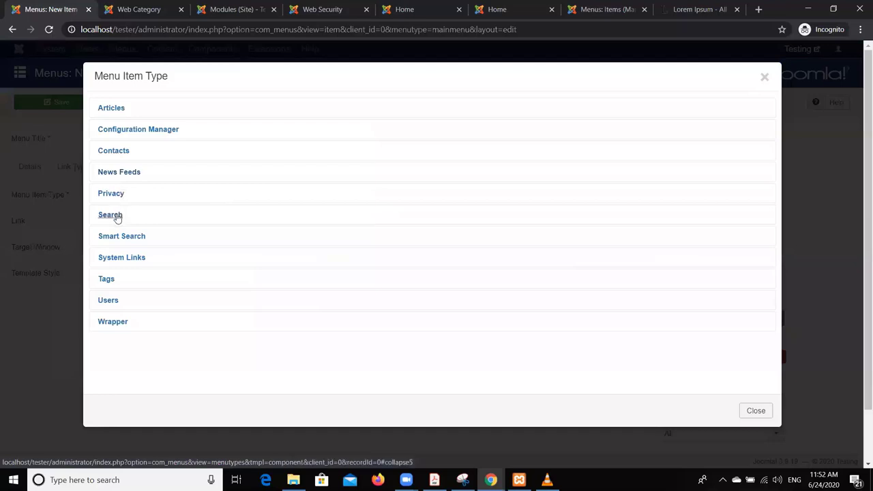
left_click(111, 279)
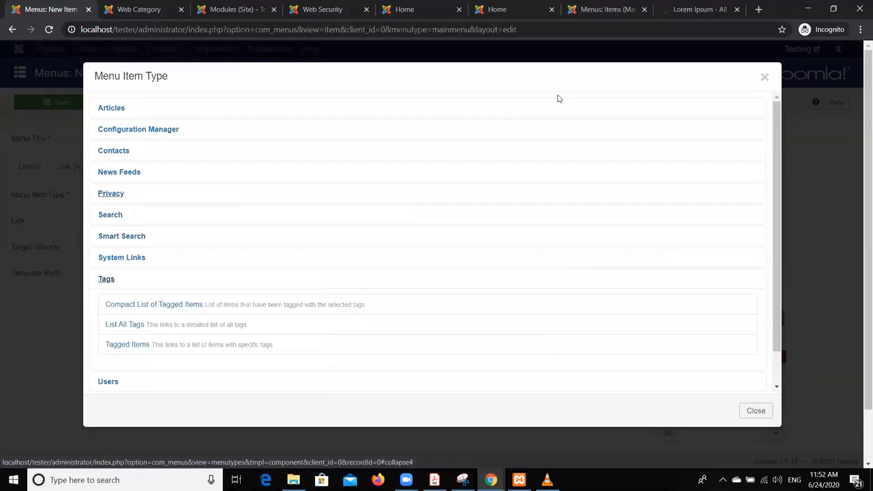
left_click(762, 76)
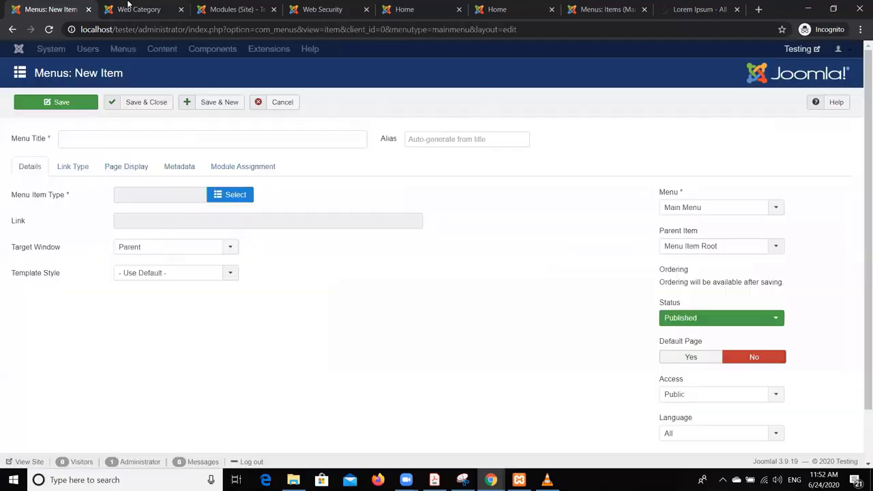
Open the blog at fall14cs.wordpress.com in the browser tab of the live Web Category page.
left_click(136, 16)
left_click(150, 30)
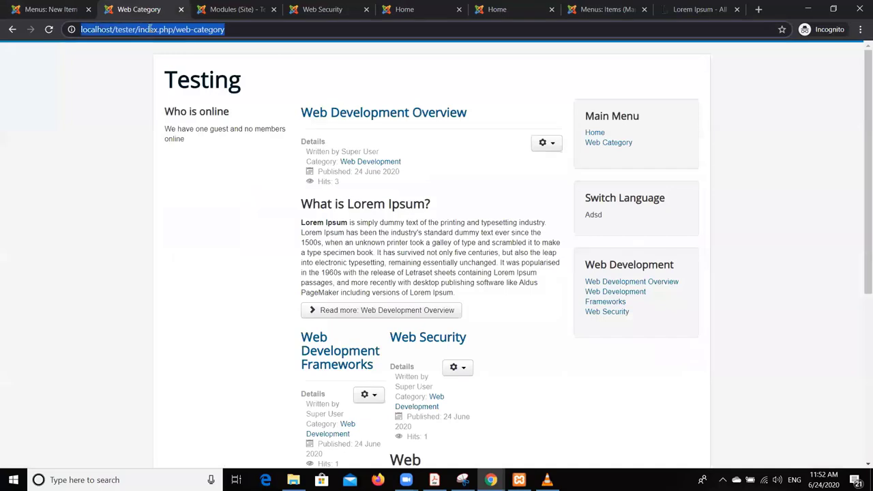
type("fall14cs")
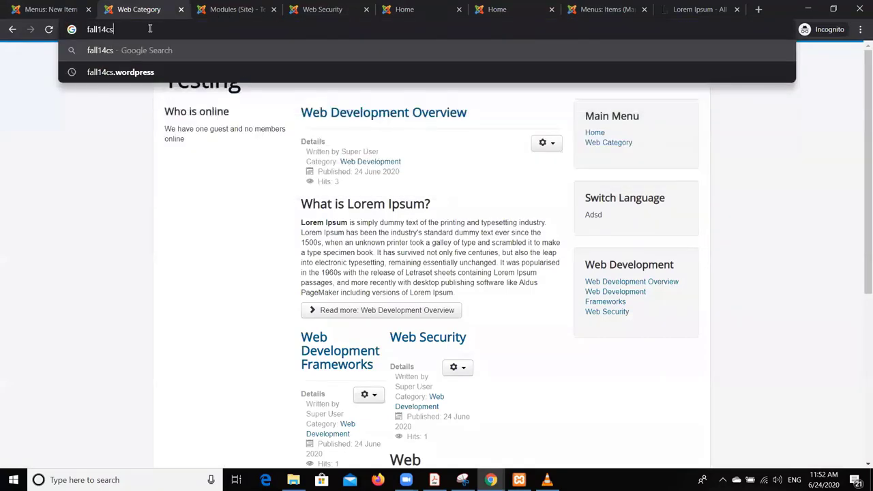
type(".wordpress.com")
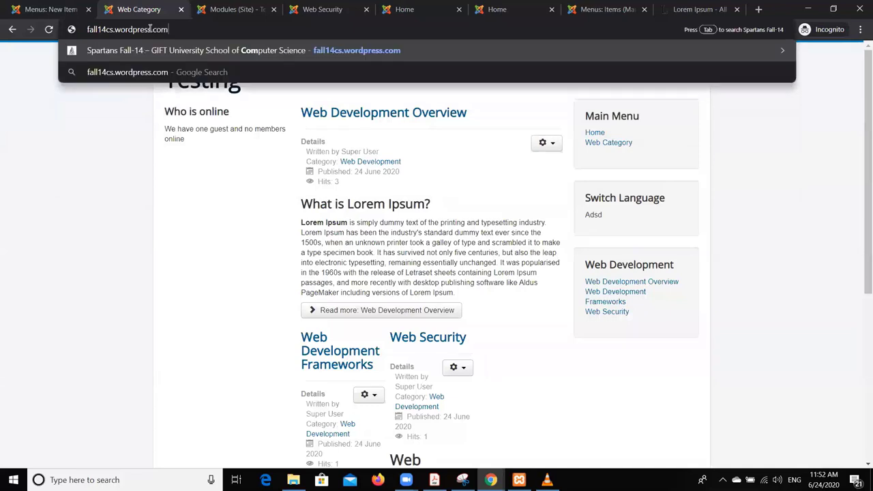
key("Return")
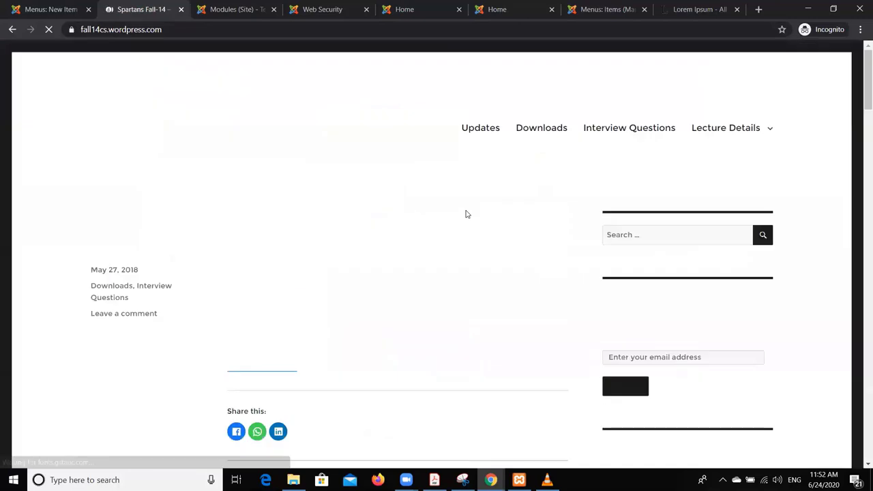
Examine the blog's posts, their category labels and the Recent Posts list, and open the post Probability and Statistics Past Papers.
scroll(478, 211, "down", 3)
scroll(477, 212, "down", 2)
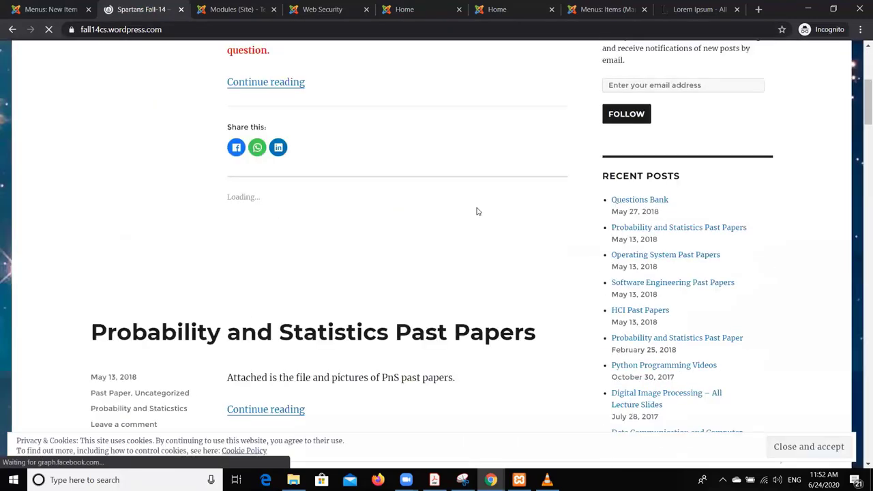
scroll(477, 211, "down", 3)
scroll(477, 211, "down", 10)
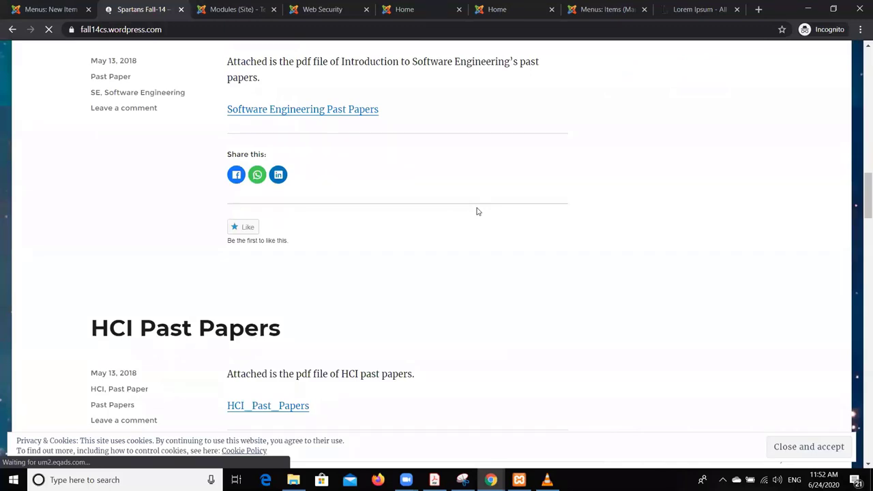
scroll(478, 211, "down", 3)
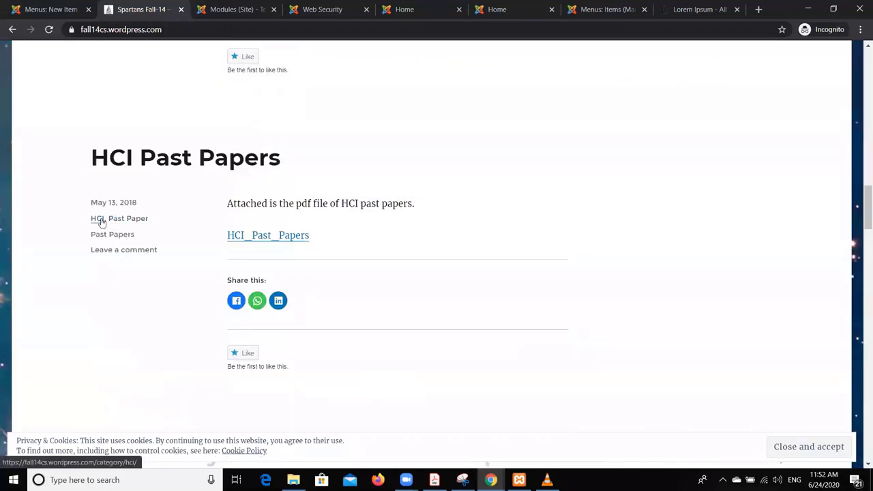
scroll(102, 224, "up", 15)
scroll(102, 223, "up", 2)
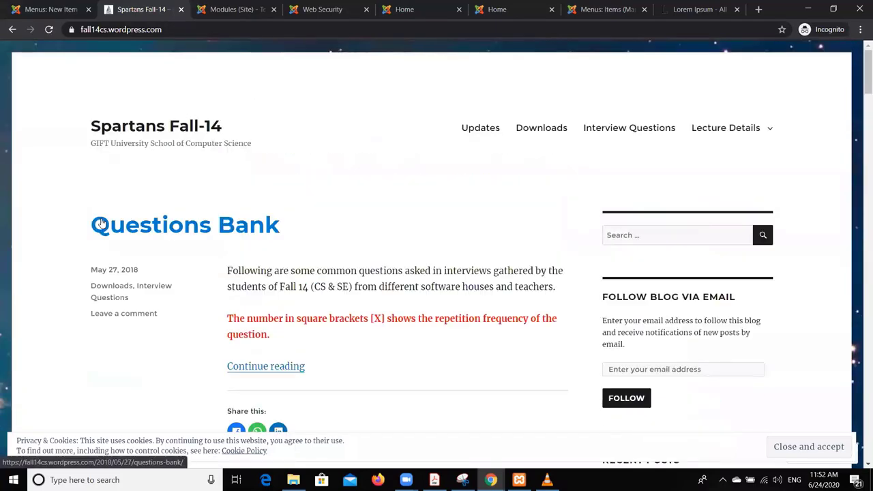
scroll(612, 269, "down", 4)
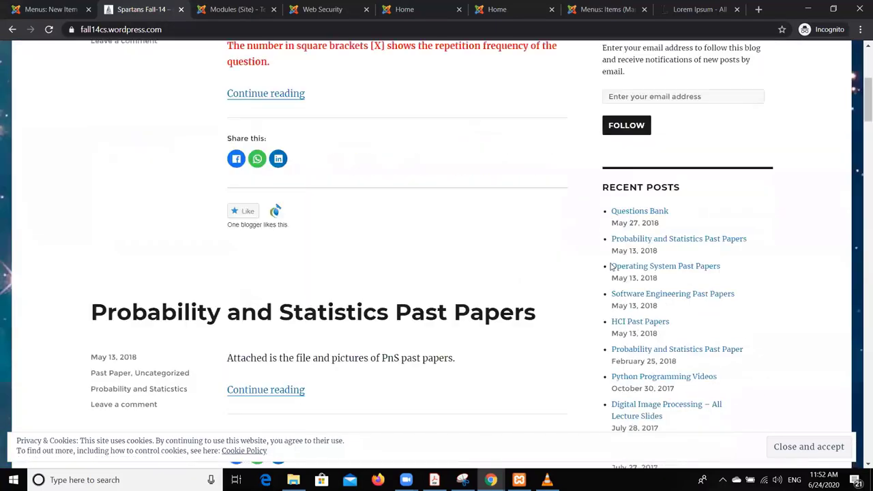
scroll(658, 389, "down", 5)
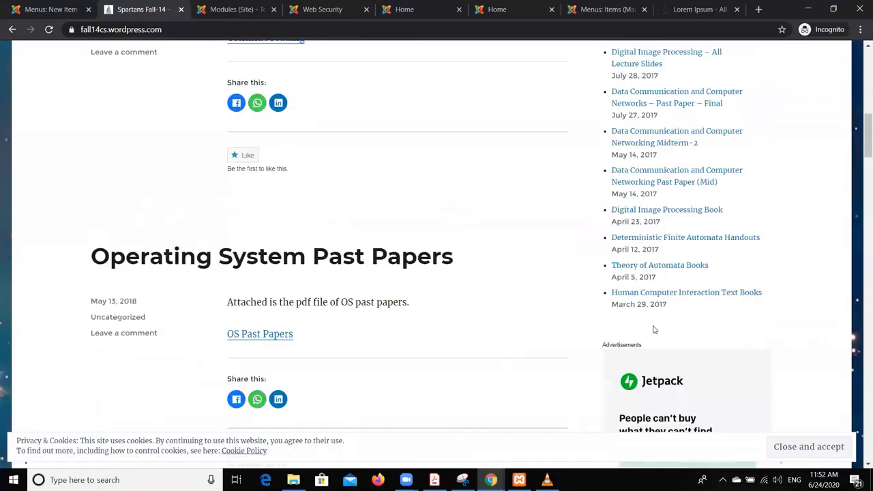
scroll(654, 330, "down", 2)
scroll(660, 334, "up", 3)
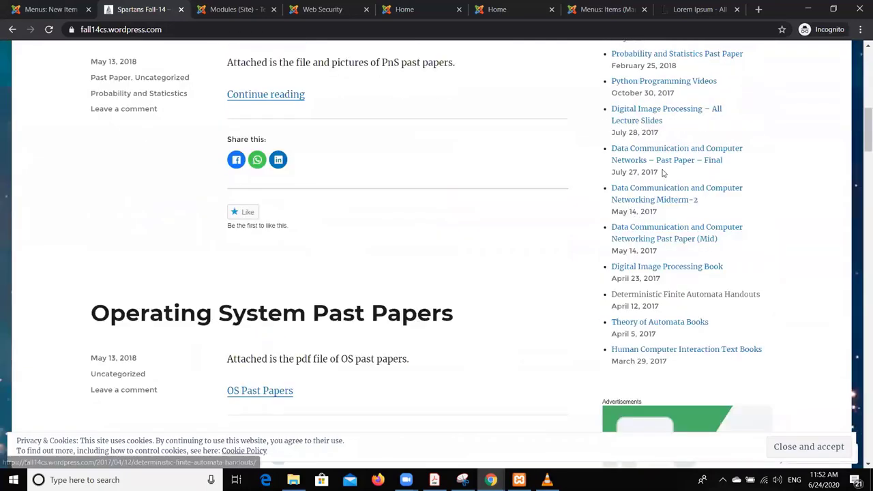
scroll(477, 322, "up", 1)
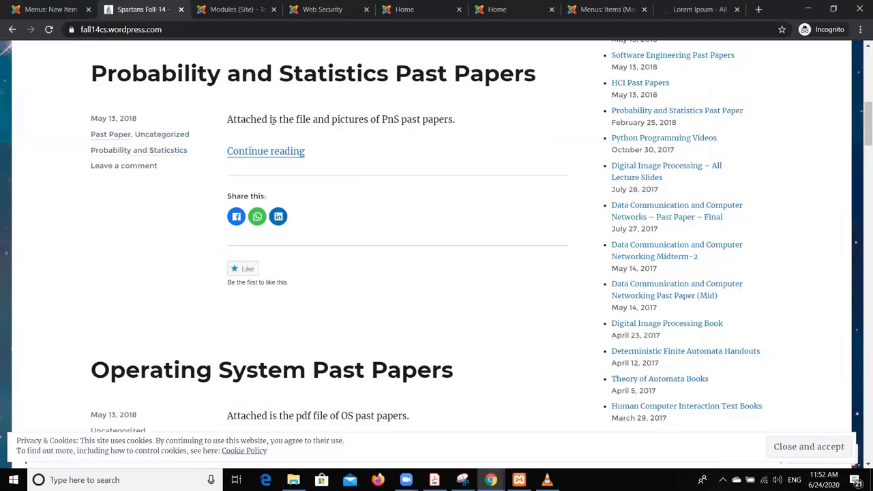
left_click(263, 73)
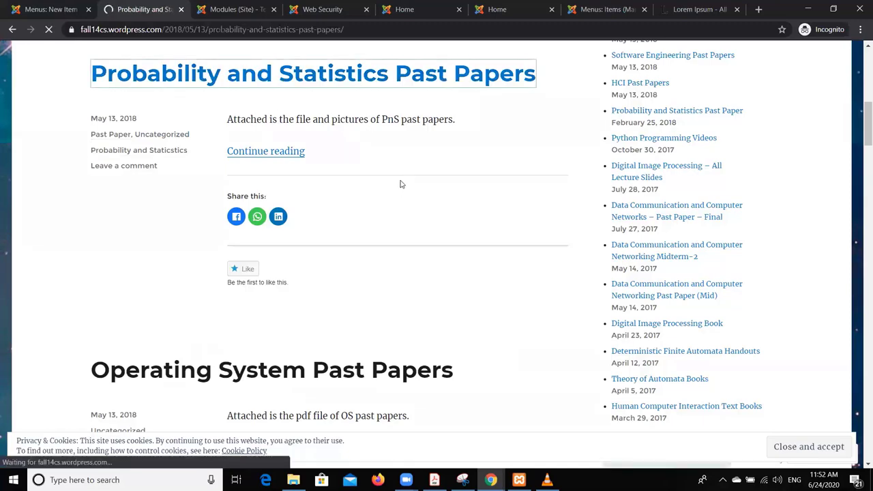
Cancel the new Joomla menu item and close the Modules, Web Security and first Home browser tabs.
key("ctrl+shift+Tab")
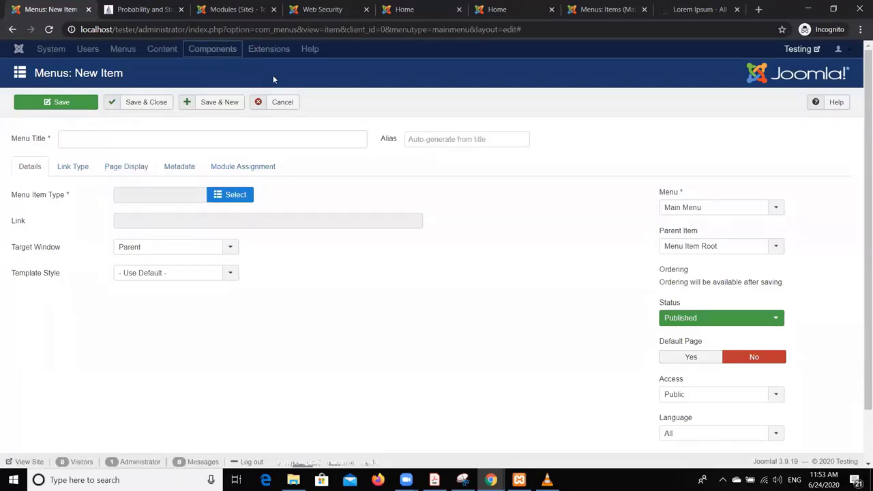
left_click(274, 103)
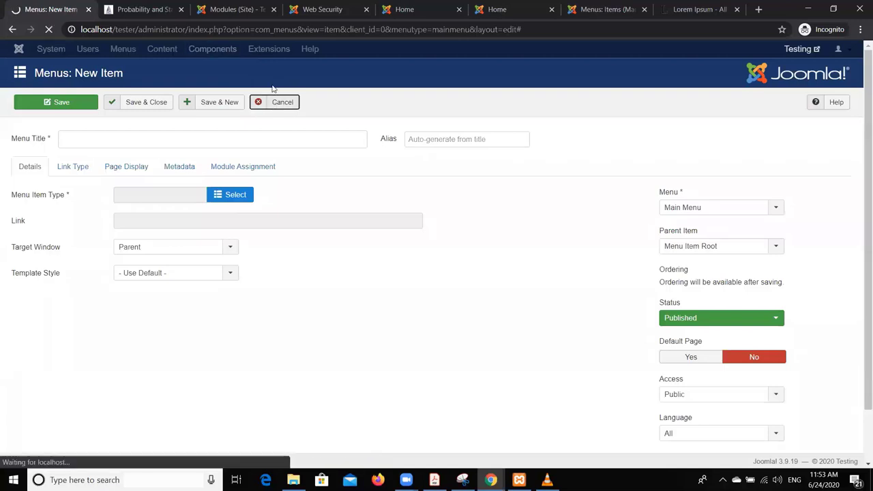
left_click(274, 9)
left_click(273, 9)
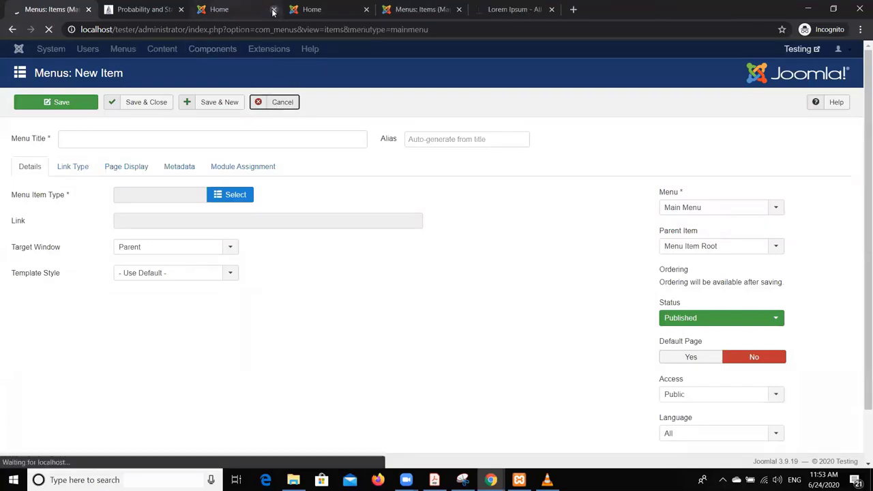
left_click(273, 10)
Open the Plugins manager in the Joomla administrator.
left_click(305, 51)
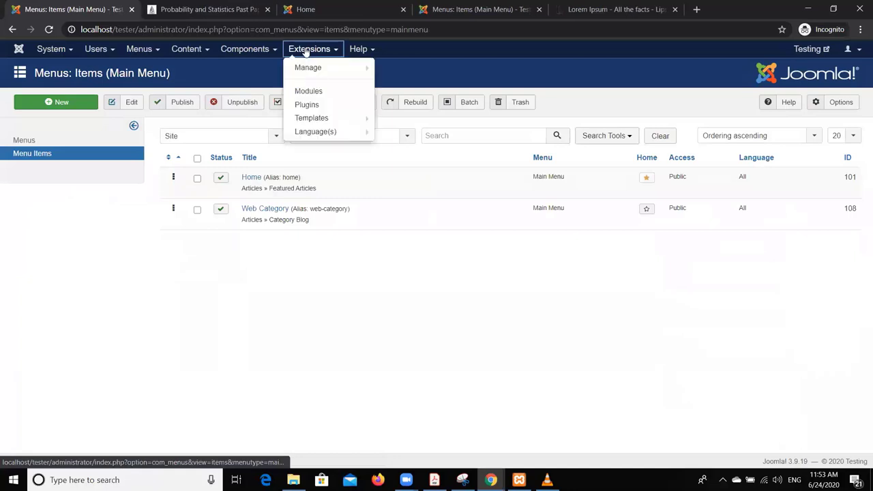
left_click(309, 103)
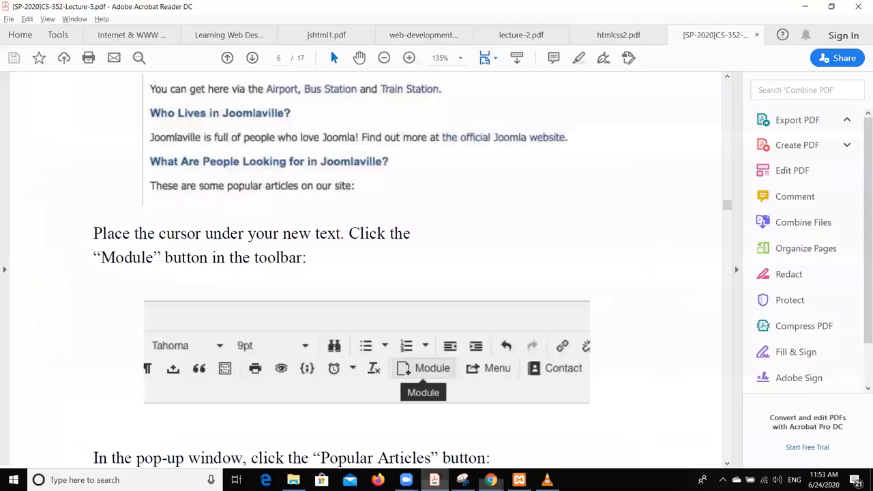
Switch to the Lecture-5 PDF in Adobe Acrobat Reader and find the Joomla Plugins Explained introduction on page 1.
left_click(434, 480)
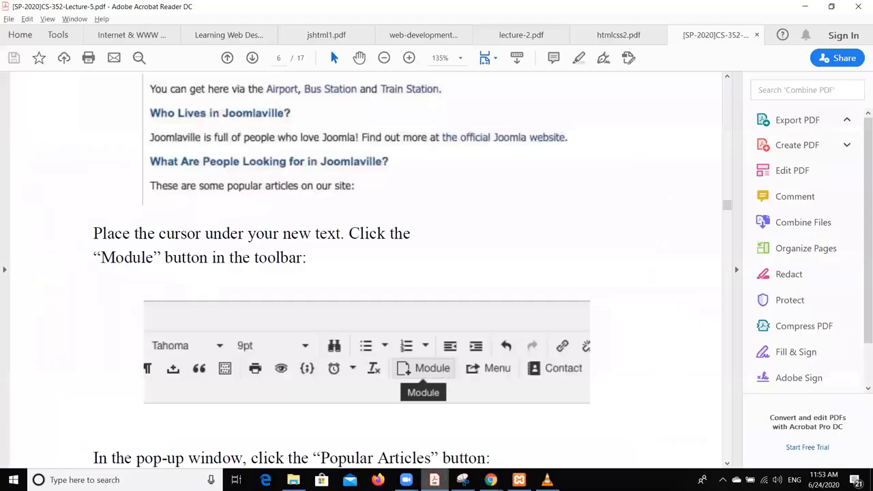
scroll(376, 327, "up", 15)
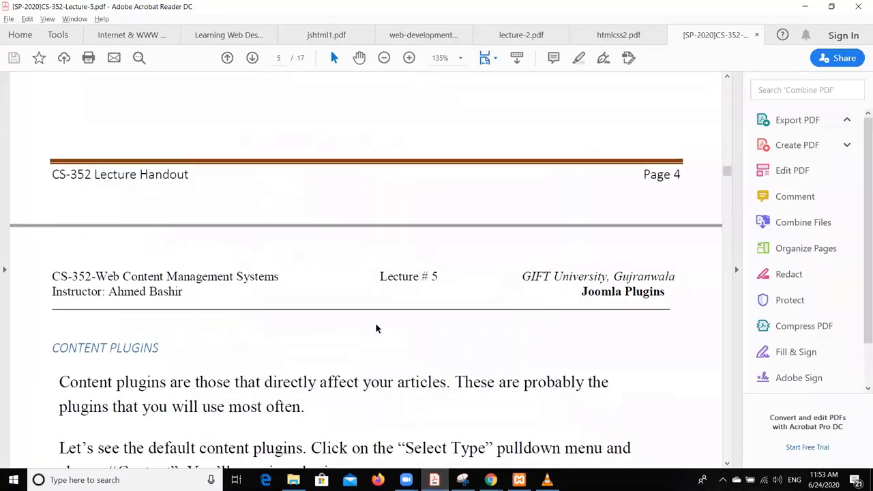
scroll(376, 329, "up", 10)
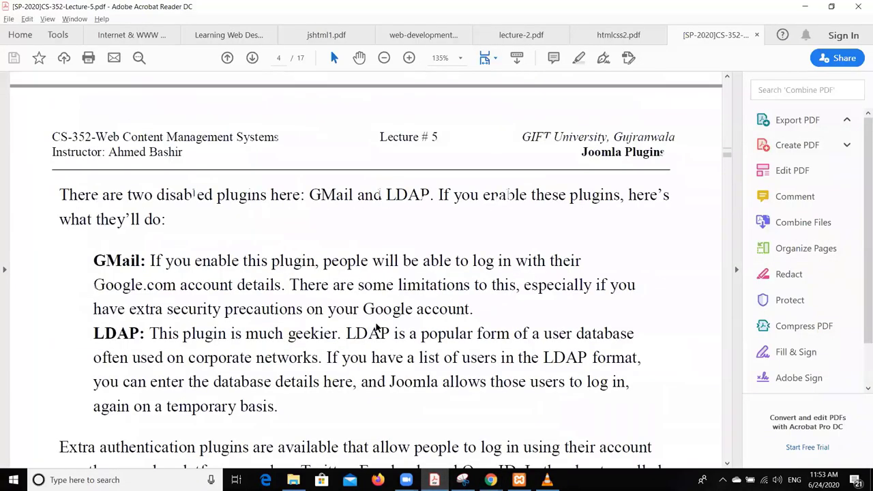
scroll(376, 326, "up", 6)
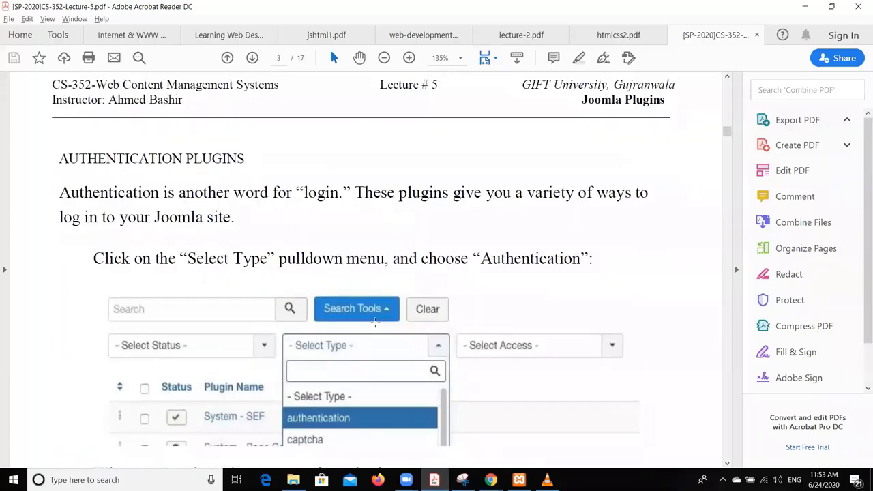
scroll(376, 326, "up", 10)
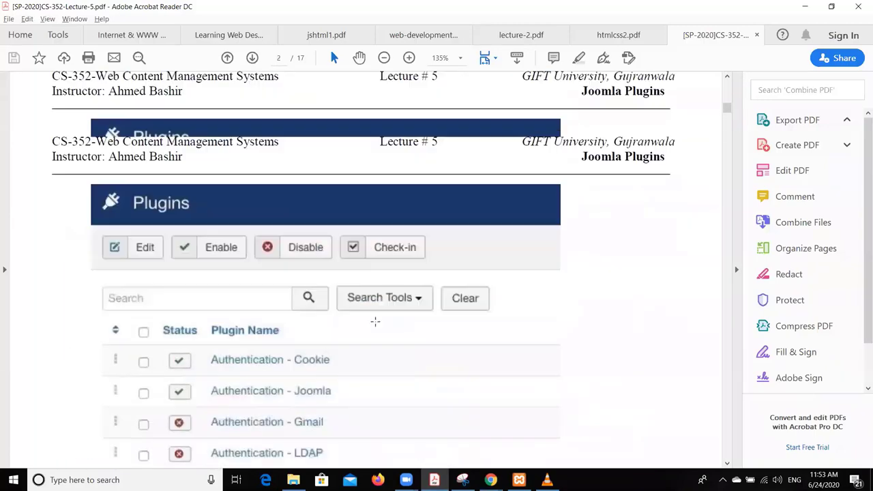
scroll(376, 326, "up", 8)
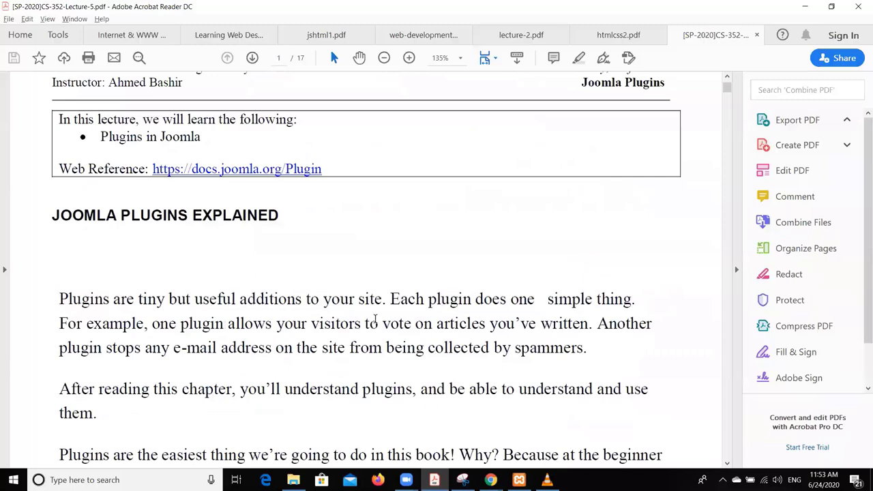
scroll(374, 319, "down", 3)
scroll(374, 318, "down", 1)
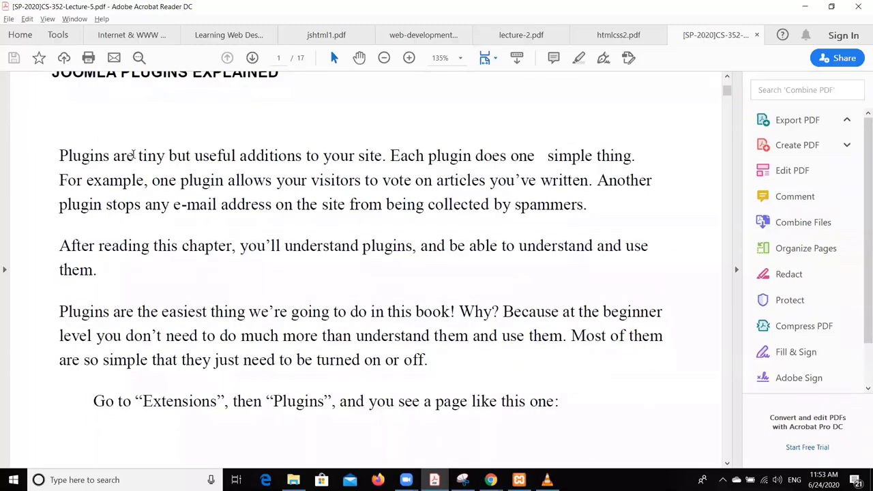
Read the plugin introduction, marking the text about each plugin doing one simple thing and the example of visitors voting.
left_click_drag(135, 156, 593, 157)
left_click(437, 157)
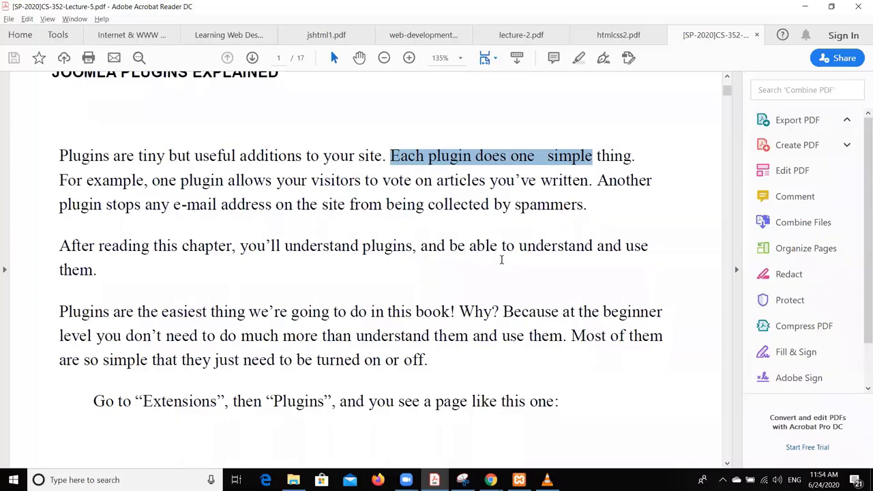
left_click_drag(148, 180, 413, 180)
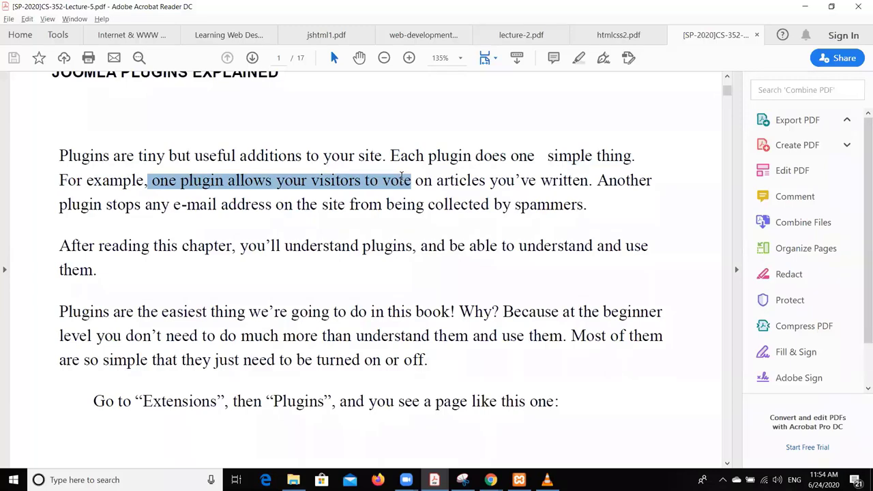
left_click(430, 296)
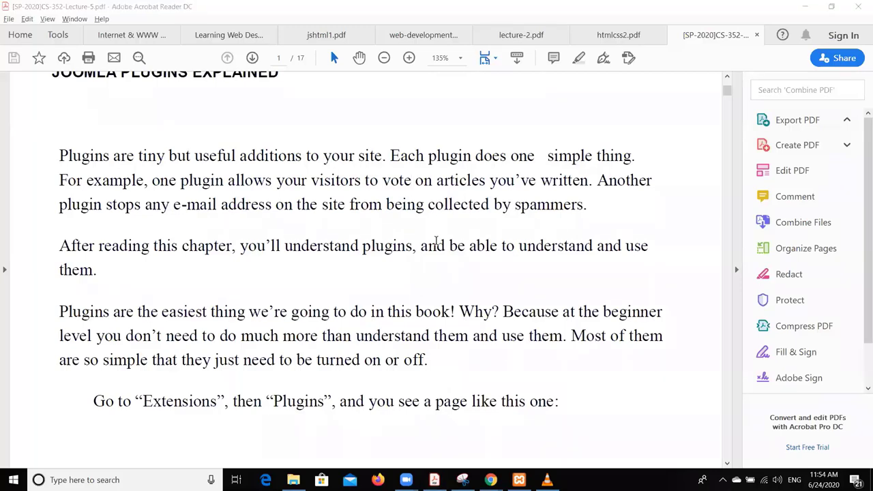
Switch back to the Plugins manager in the browser and review the authentication, CAPTCHA, content and editor plugins on the first page.
key("alt+Tab")
key("Tab")
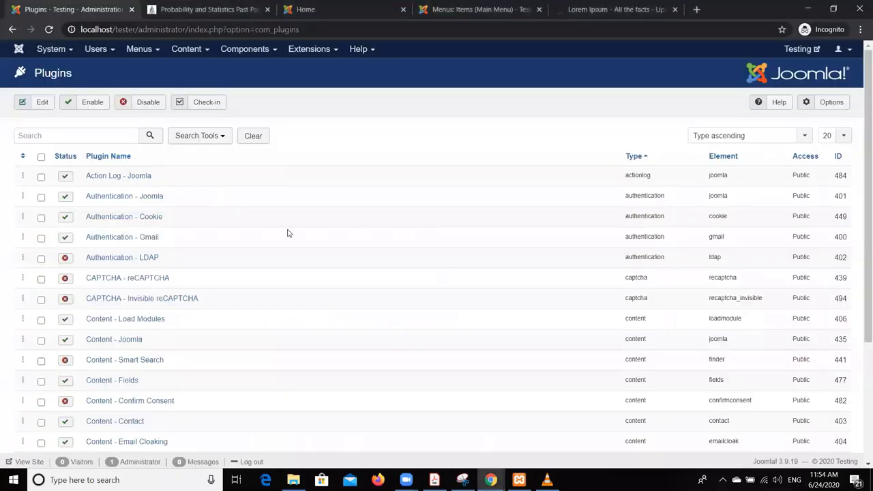
key("ctrl+plus")
key("ctrl+plus")
key("ctrl+plus")
key("ctrl+plus")
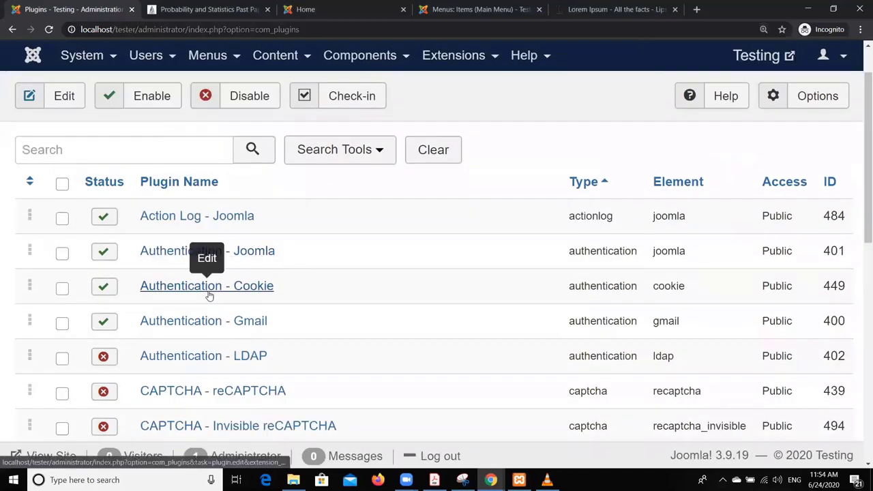
scroll(198, 287, "down", 1)
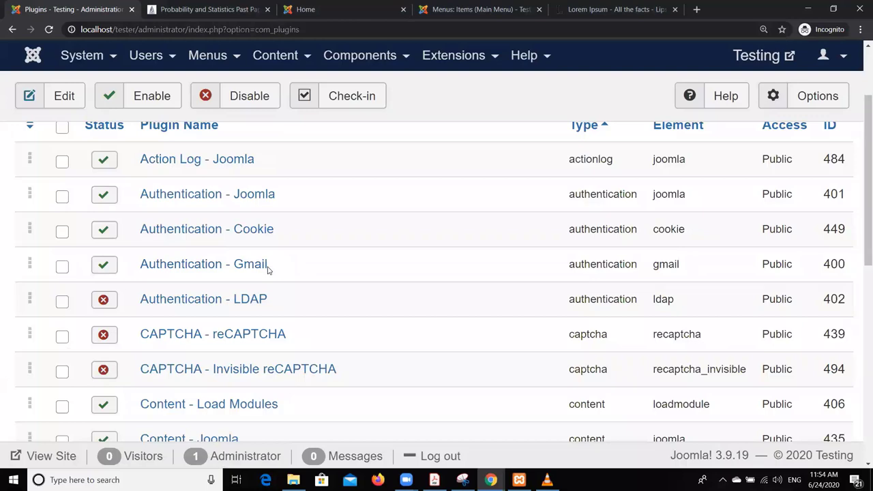
scroll(268, 268, "down", 4)
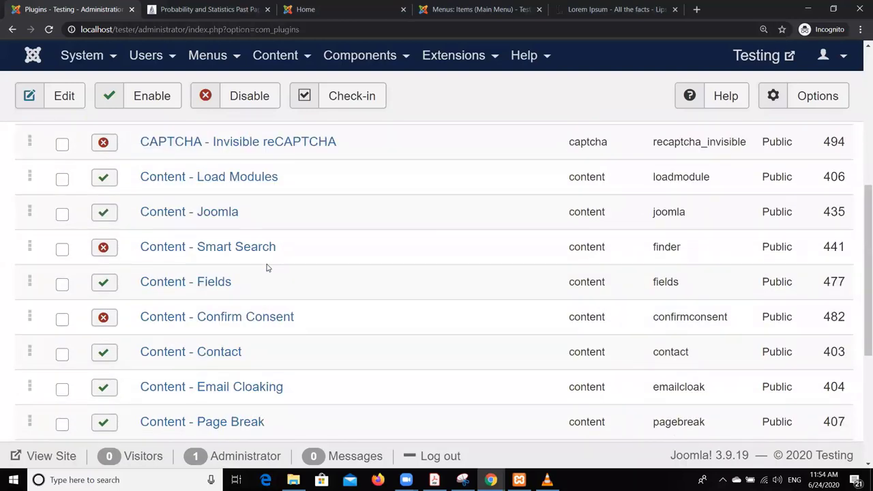
key("ctrl+0")
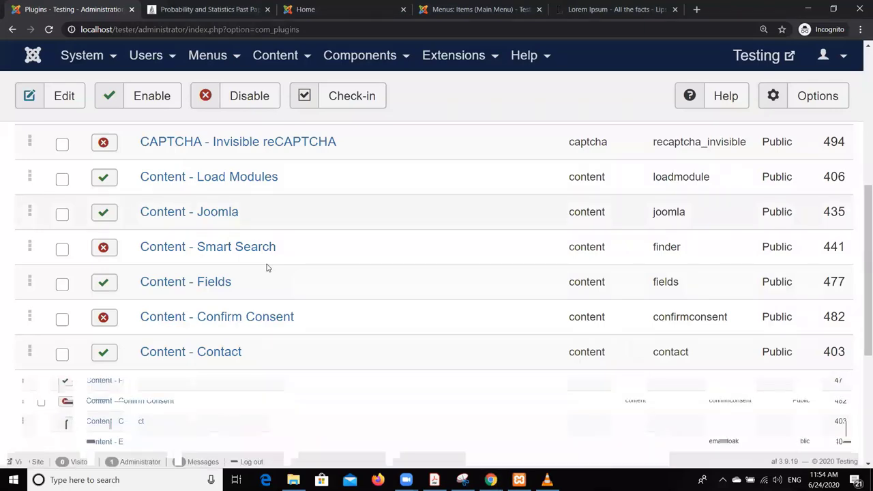
scroll(326, 261, "down", 3)
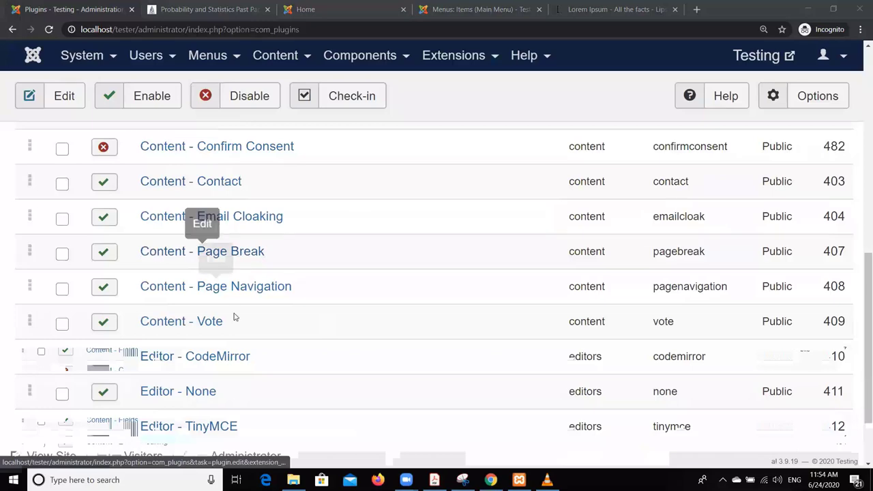
scroll(248, 306, "down", 1)
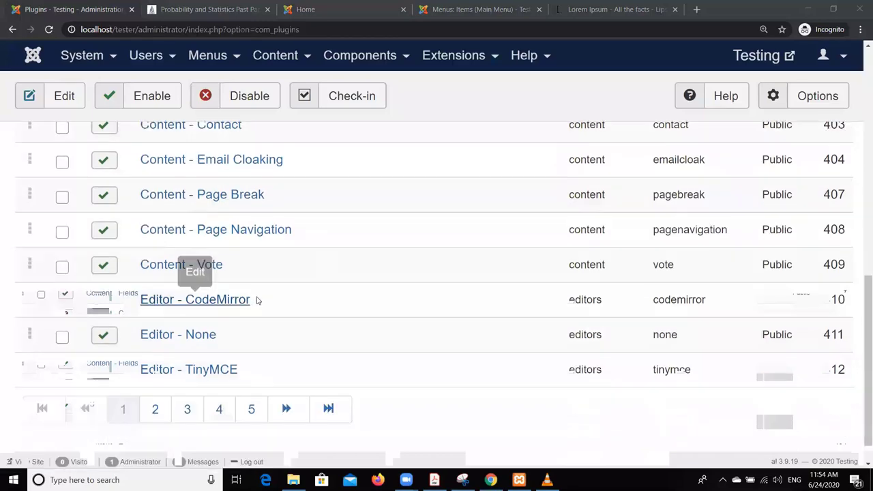
Open page 2 of the plugin list and review its Button and Fields plugins.
left_click(155, 409)
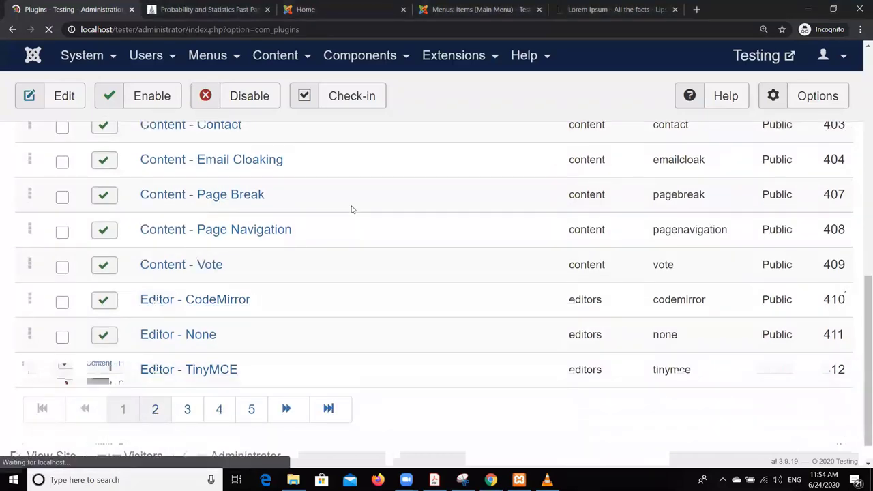
scroll(346, 233, "down", 2)
scroll(346, 232, "down", 5)
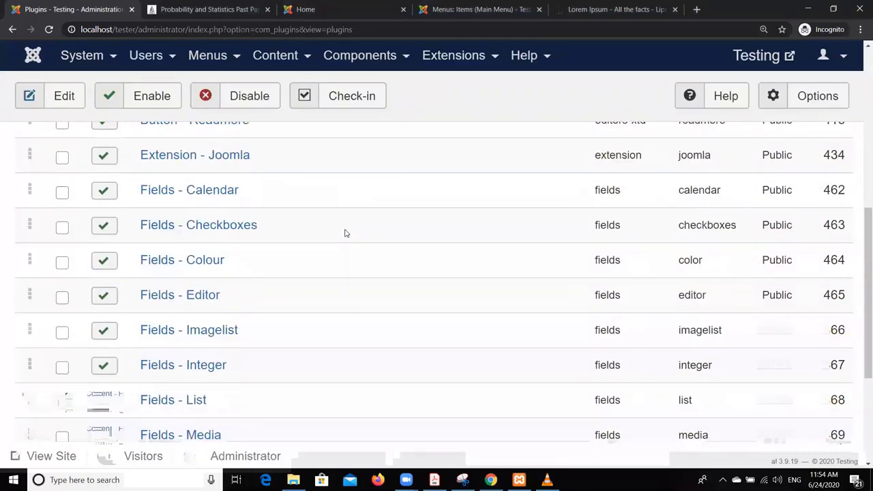
scroll(345, 233, "down", 2)
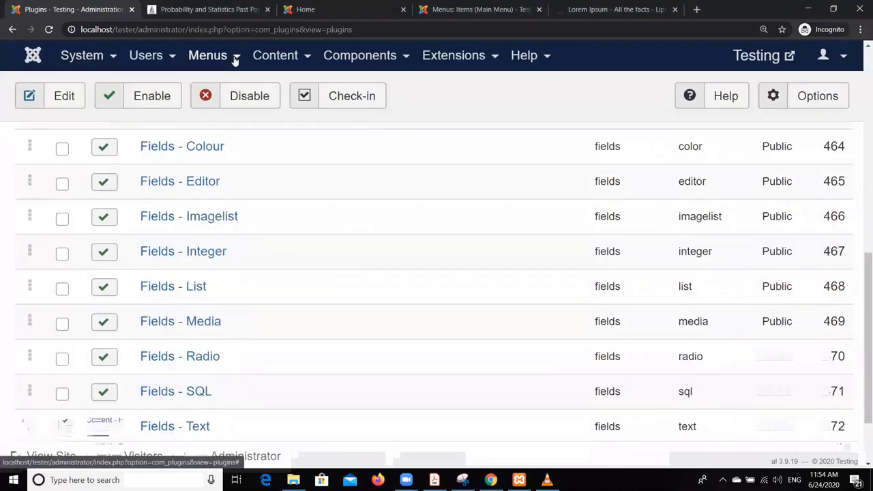
scroll(247, 292, "down", 2)
scroll(248, 273, "up", 10)
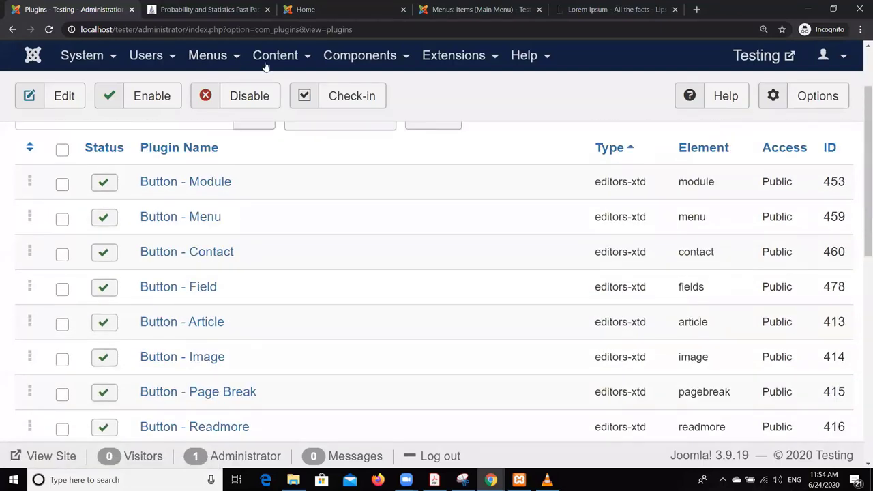
Open the Articles manager and start a new article, with the page at its default zoom.
key("F5")
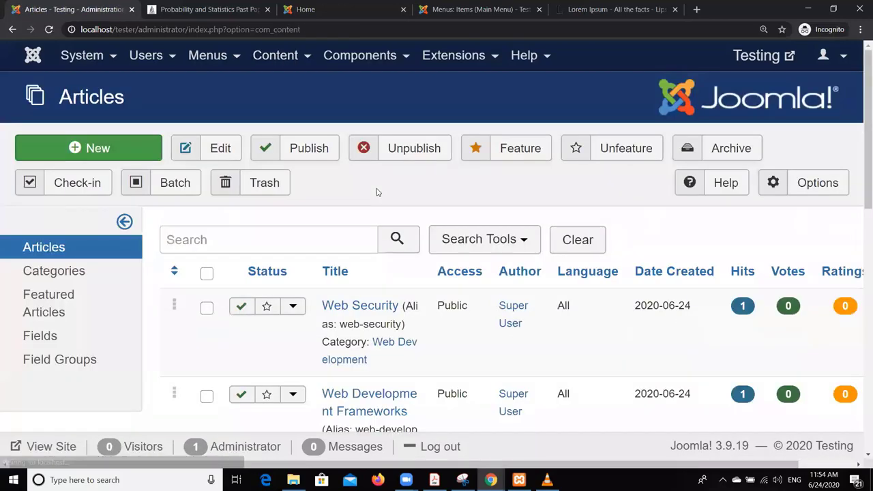
left_click(93, 147)
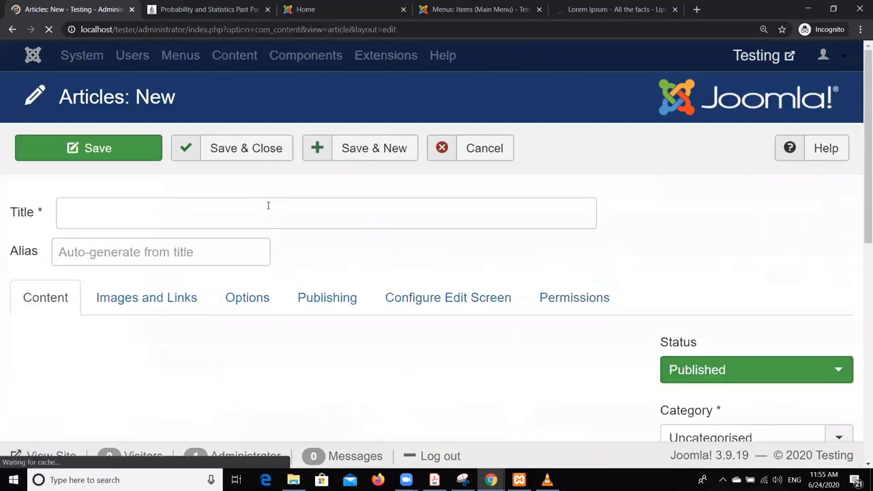
key("ctrl+0")
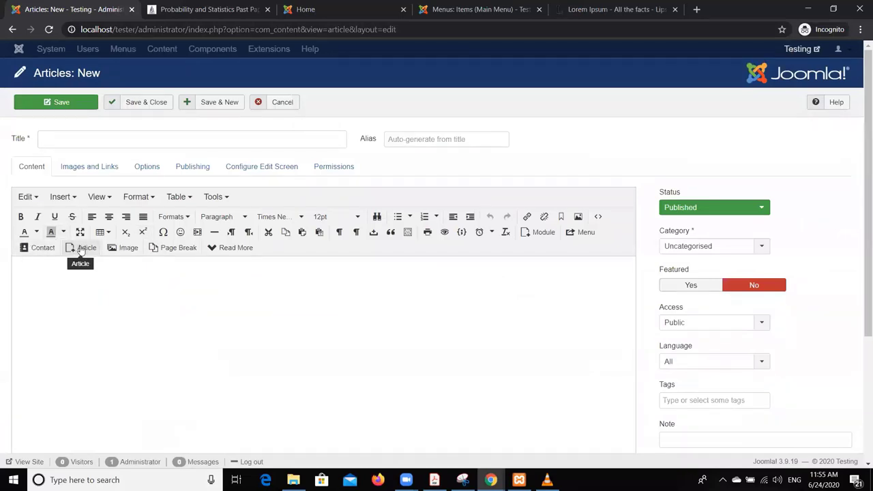
Insert a link to the Chairman's Message article, checking it in preview, and add a Read More break on the line below.
left_click(81, 250)
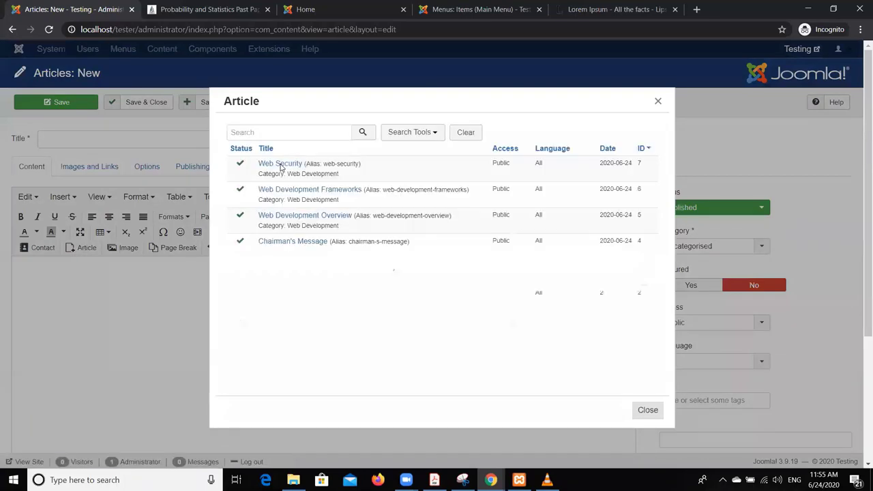
left_click(287, 242)
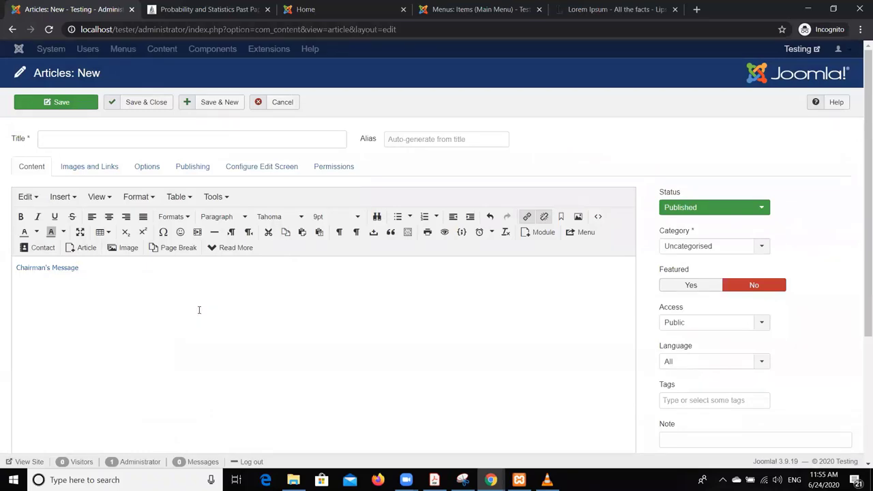
left_click(444, 233)
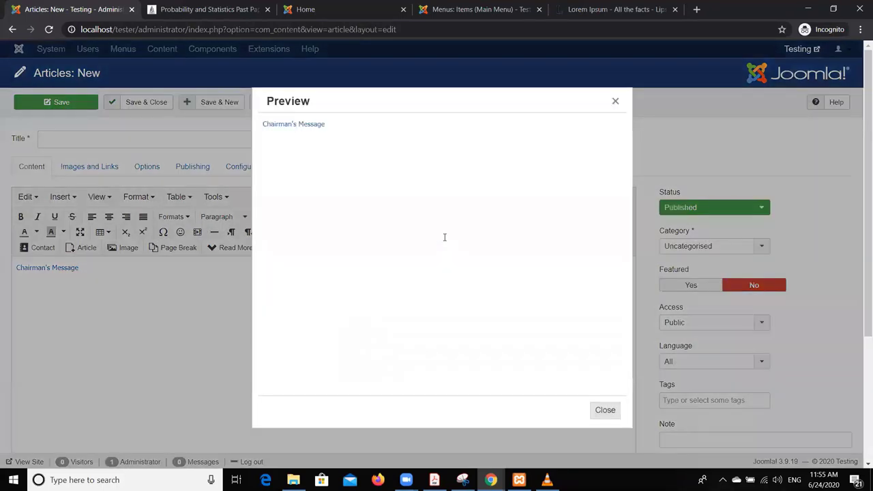
left_click(614, 102)
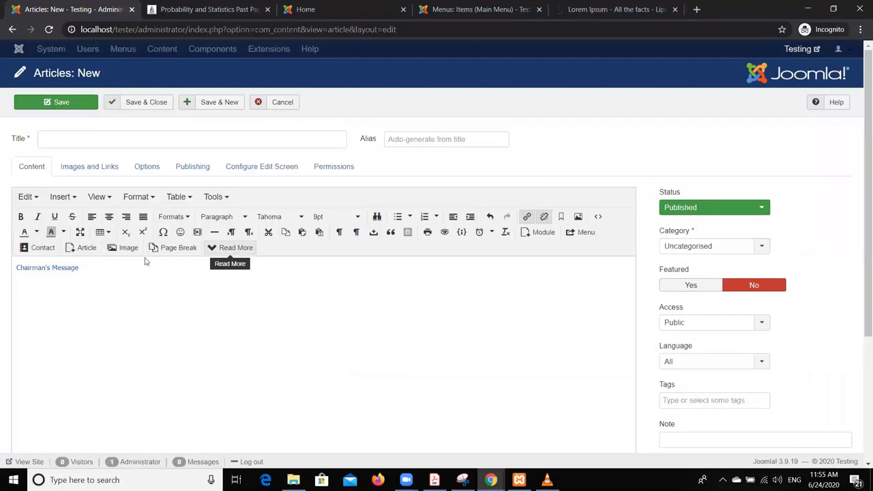
key("Return")
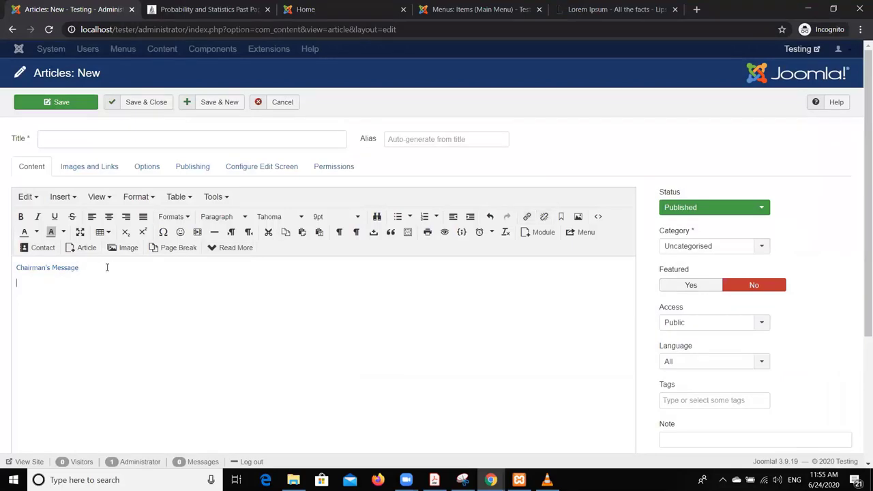
left_click(234, 251)
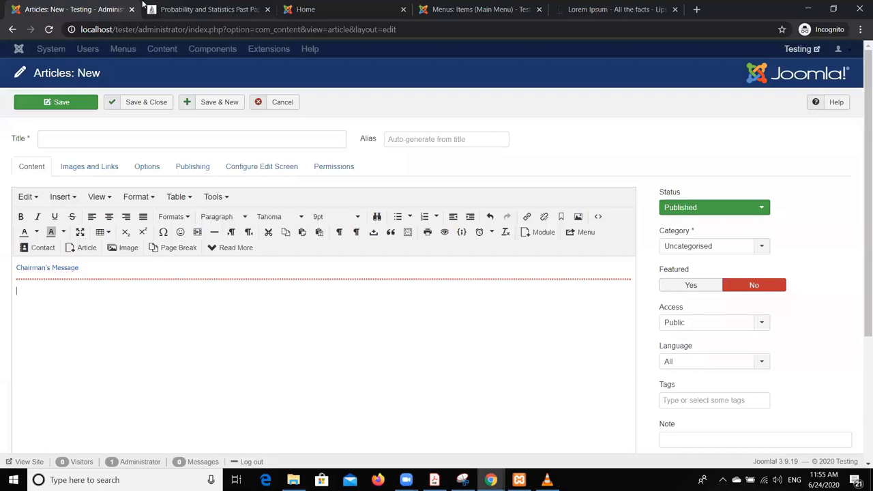
Open the Plugins manager in the Main Menu items browser tab and review the editor Button plugins.
left_click(327, 9)
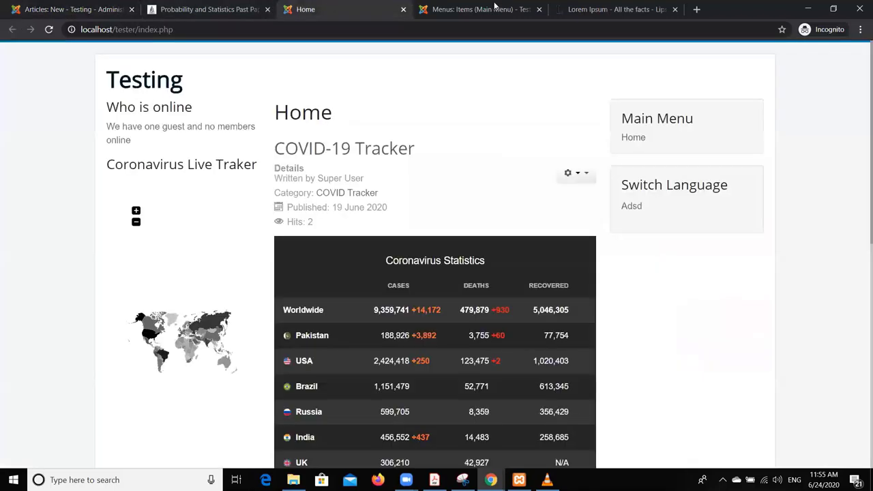
left_click(499, 7)
left_click(335, 49)
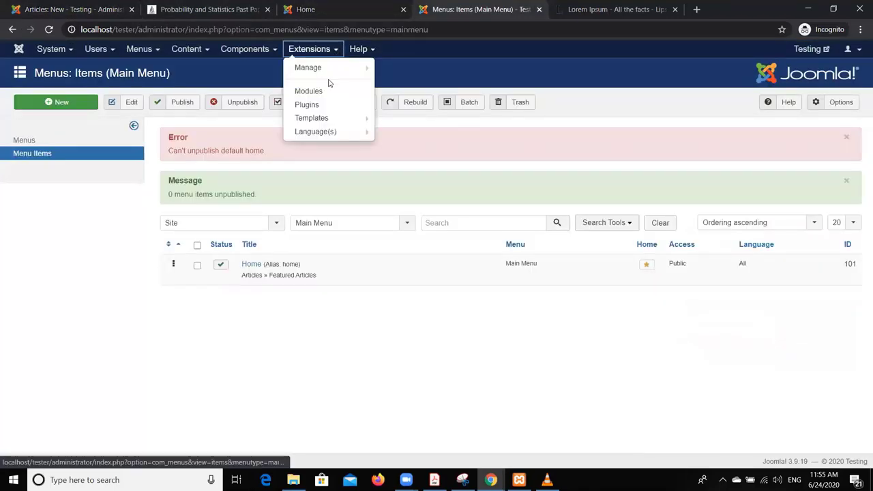
left_click(328, 104)
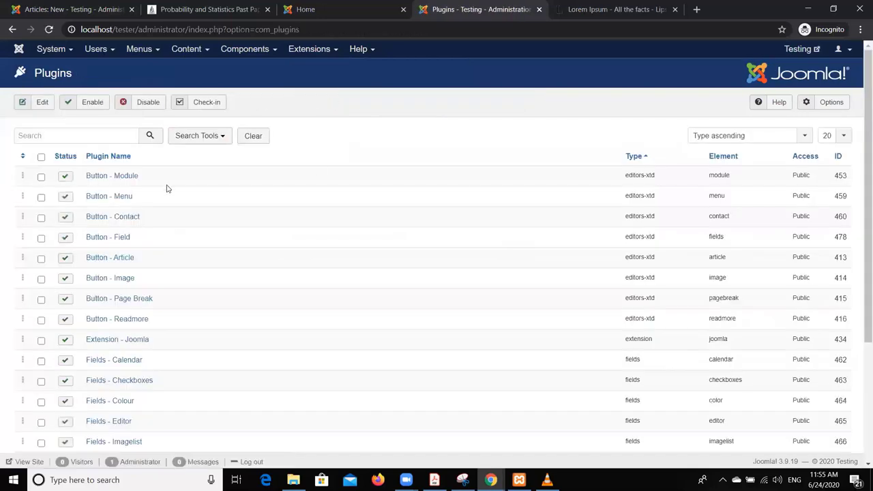
scroll(170, 185, "down", 1)
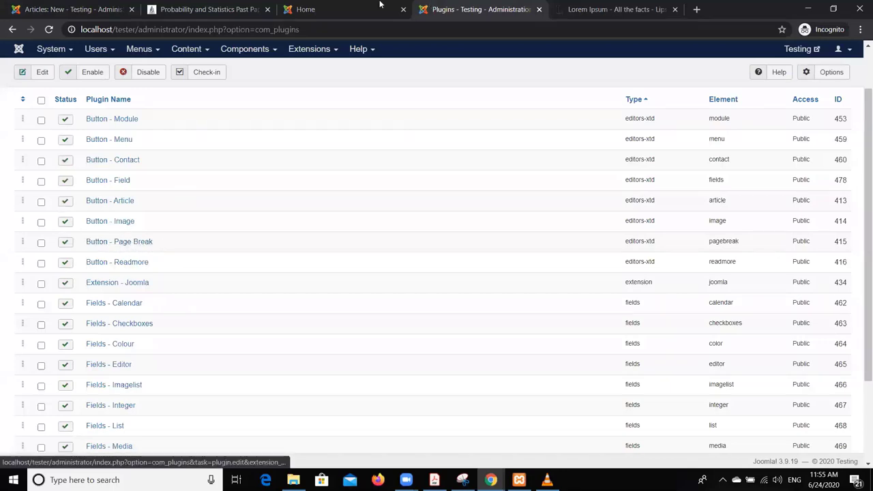
Return to the new article and insert a page break below the Read More break, with blank page title and alias.
left_click(87, 7)
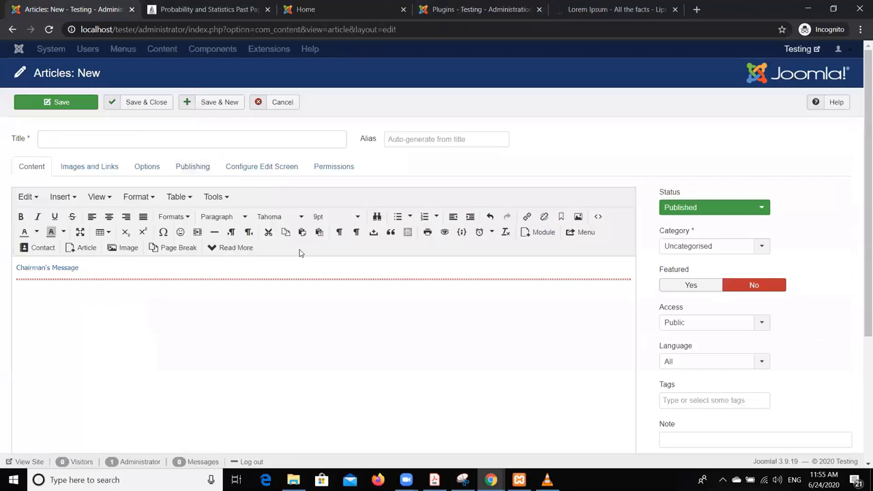
left_click(176, 247)
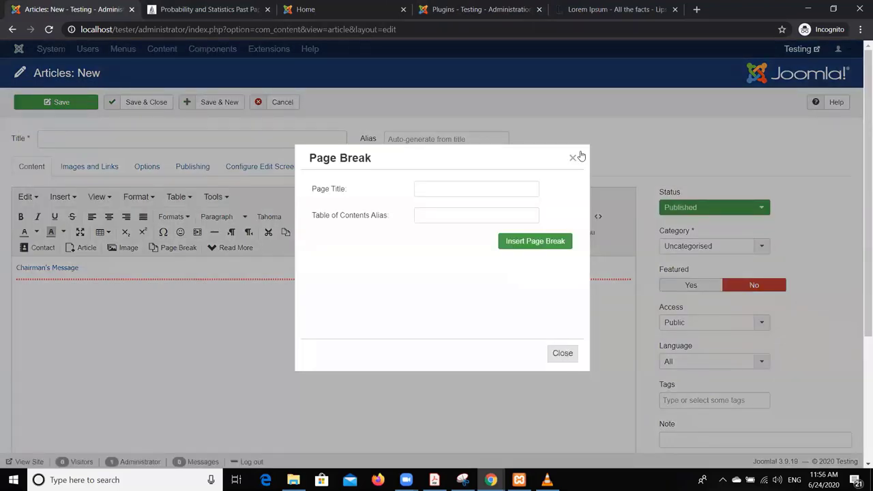
left_click(538, 243)
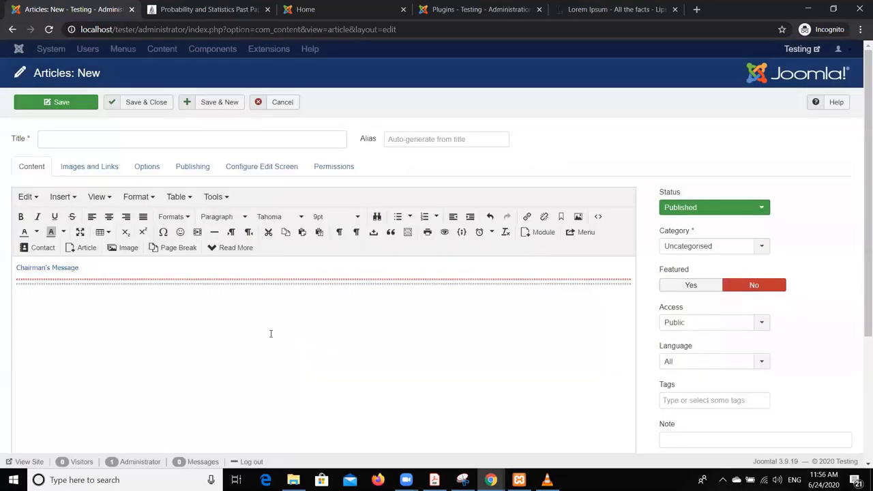
Insert the Login Form module into the article body below the page break and preview the content.
left_click(530, 233)
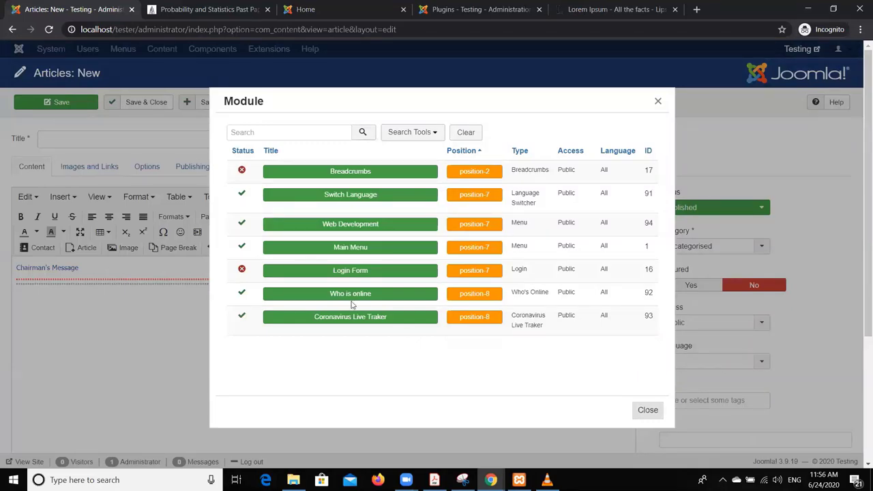
left_click(287, 274)
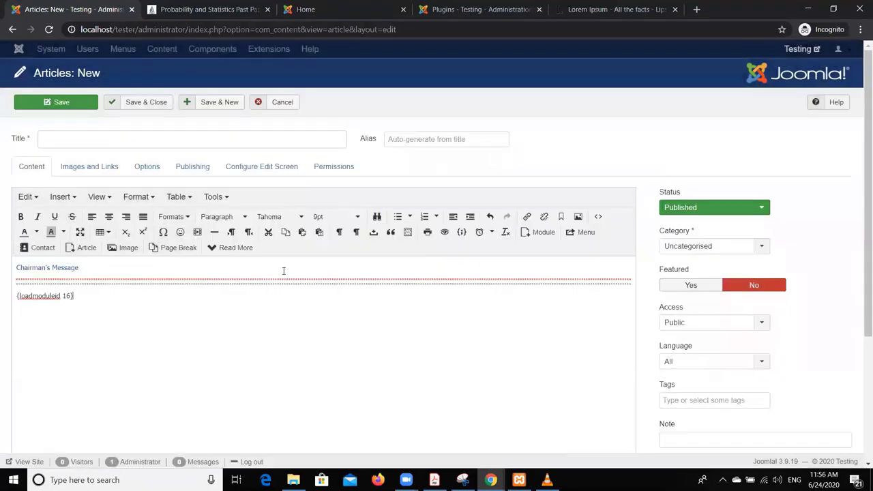
left_click(447, 232)
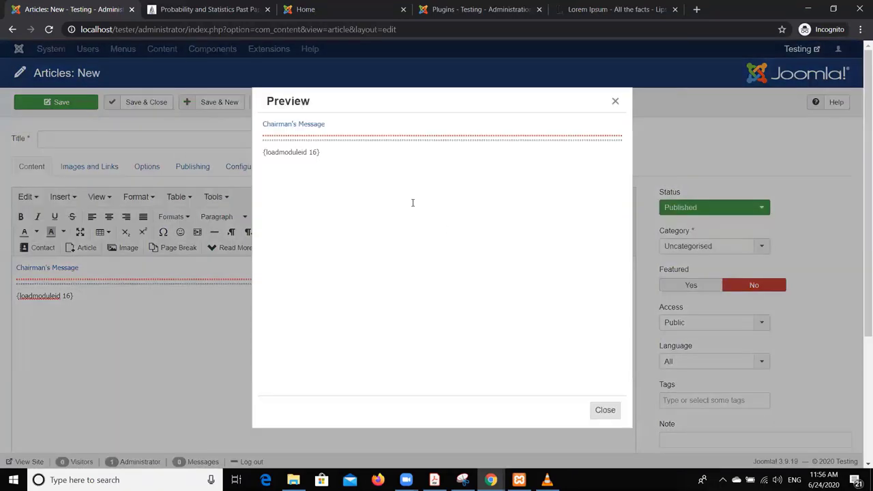
left_click(606, 410)
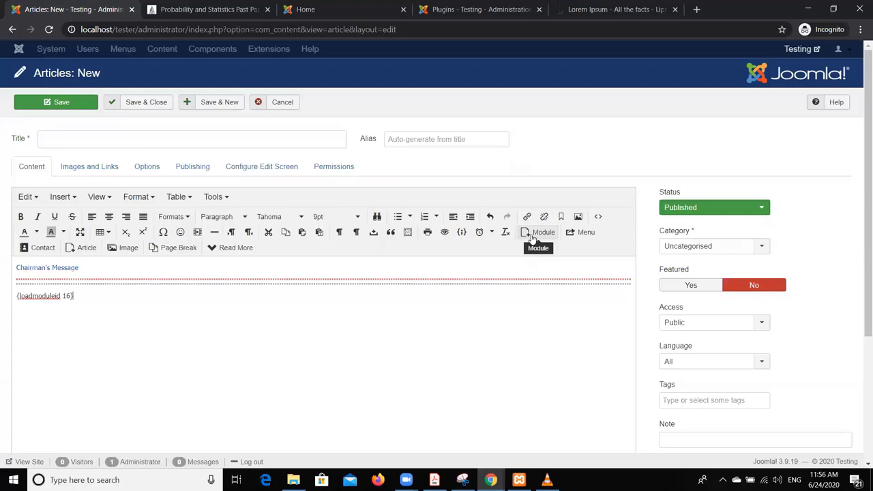
Enlarge the article editor and review the modules offered for insertion without inserting another one.
key("ctrl+plus")
key("ctrl+plus")
key("ctrl+plus")
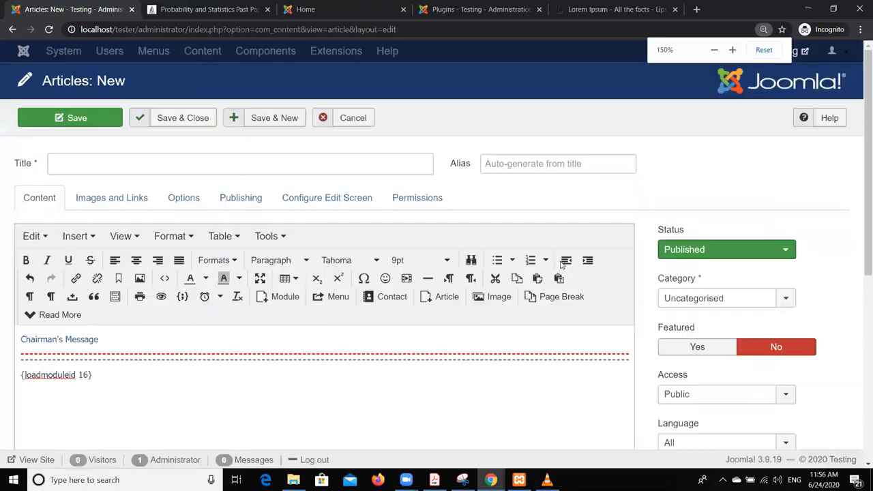
scroll(539, 326, "down", 1)
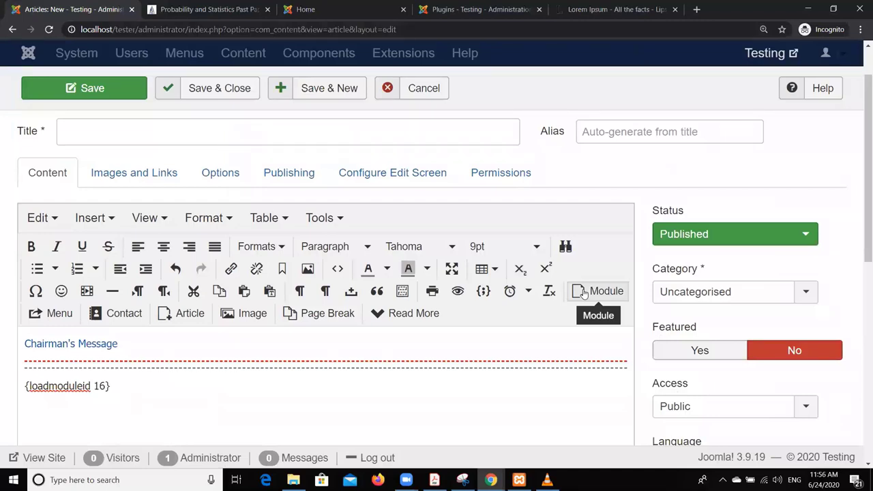
left_click(583, 293)
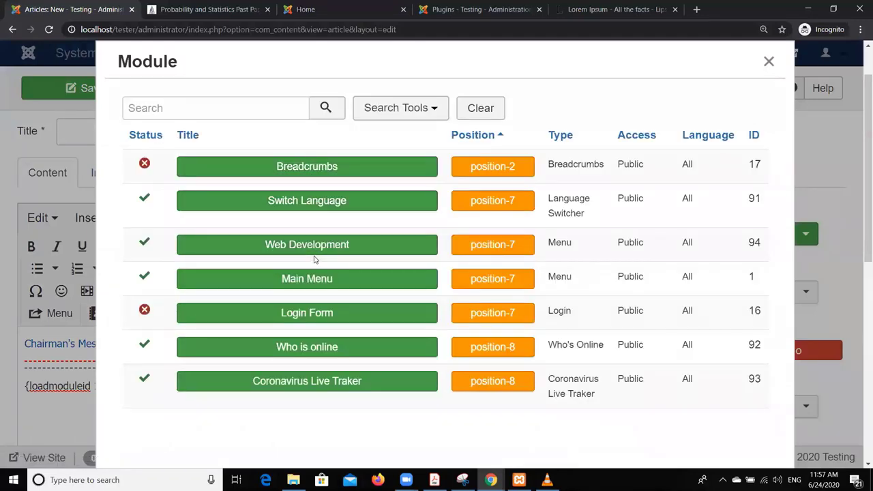
left_click(766, 62)
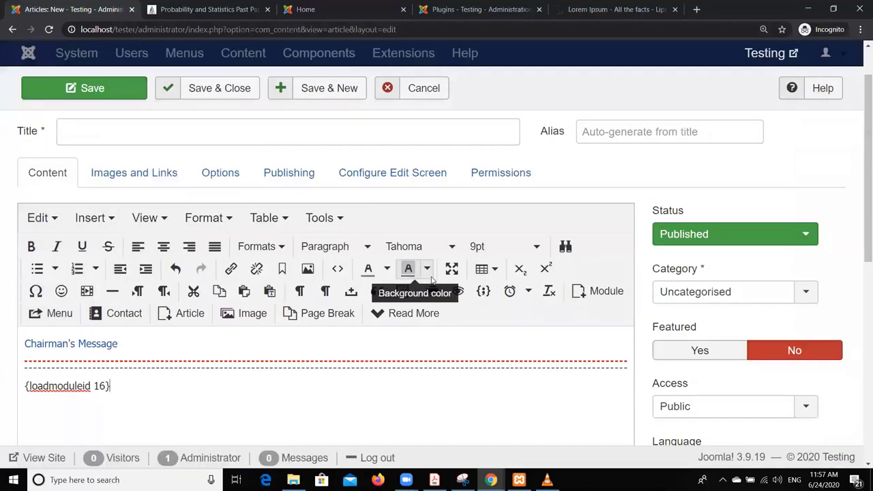
Return to the Plugins manager and review the System, User, Search and Quick Icon plugins on pages 5 and 4 of the list.
key("ctrl+minus")
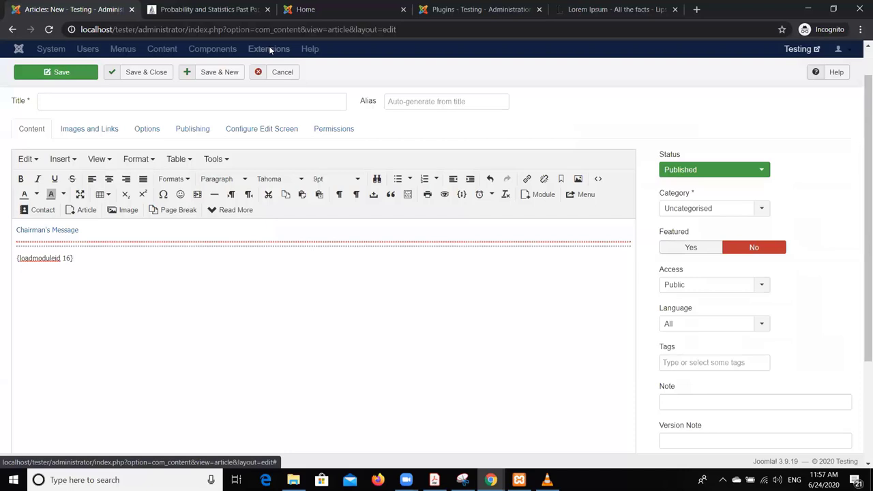
left_click(481, 9)
scroll(394, 241, "down", 2)
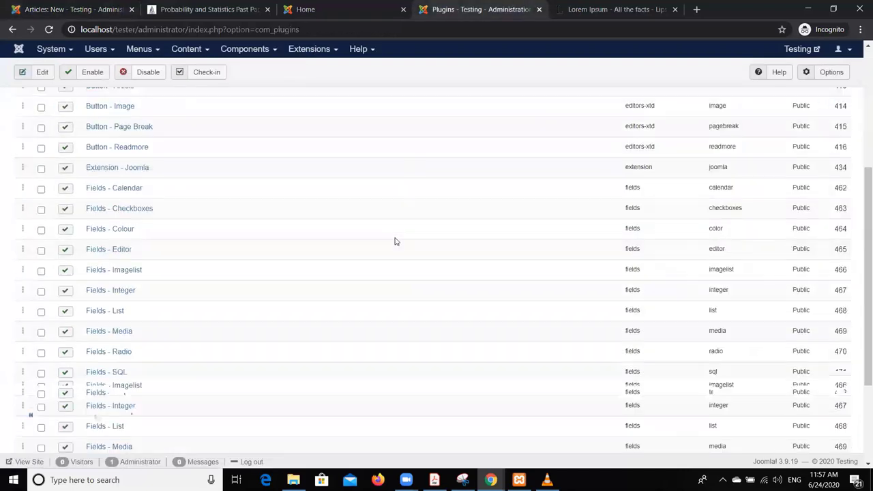
left_click(149, 416)
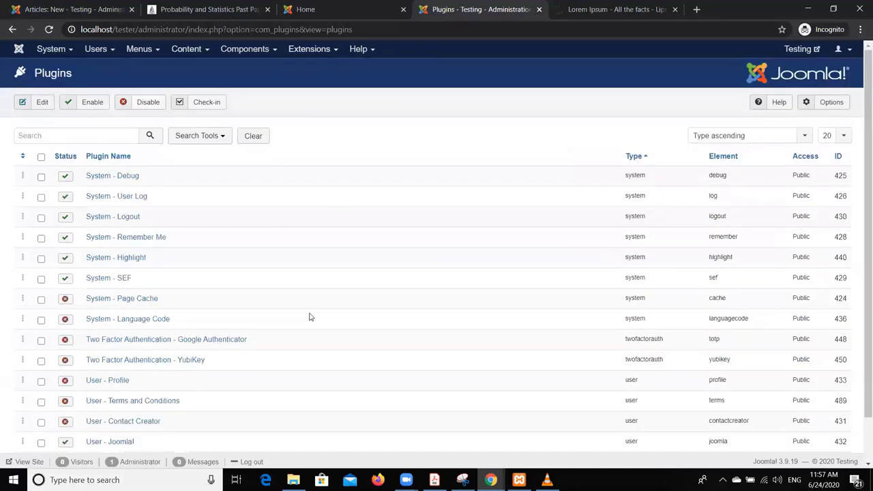
scroll(275, 256, "down", 1)
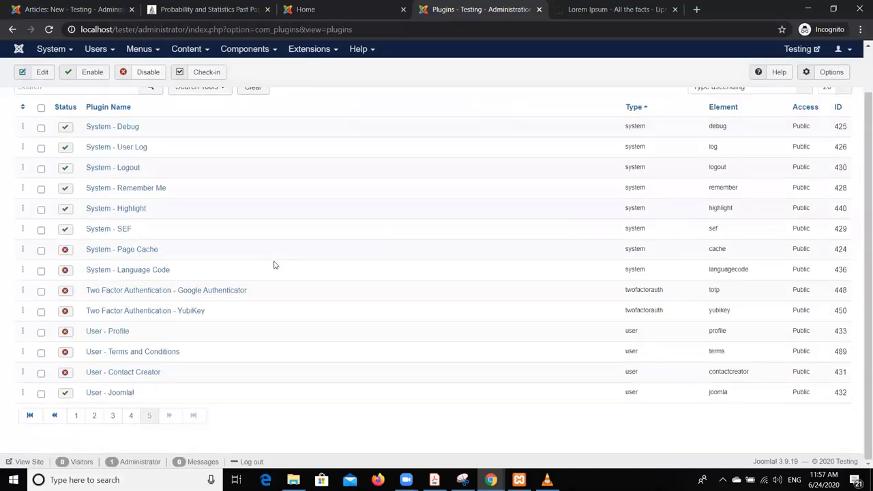
left_click(133, 416)
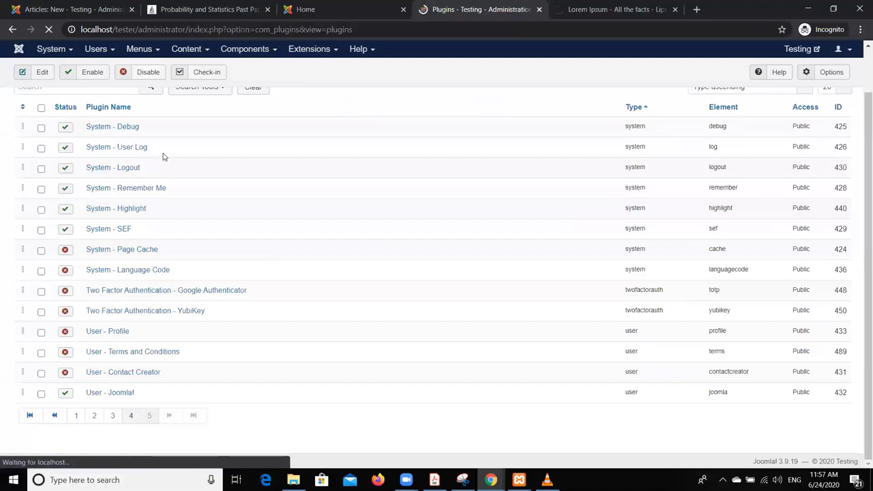
scroll(173, 242, "down", 2)
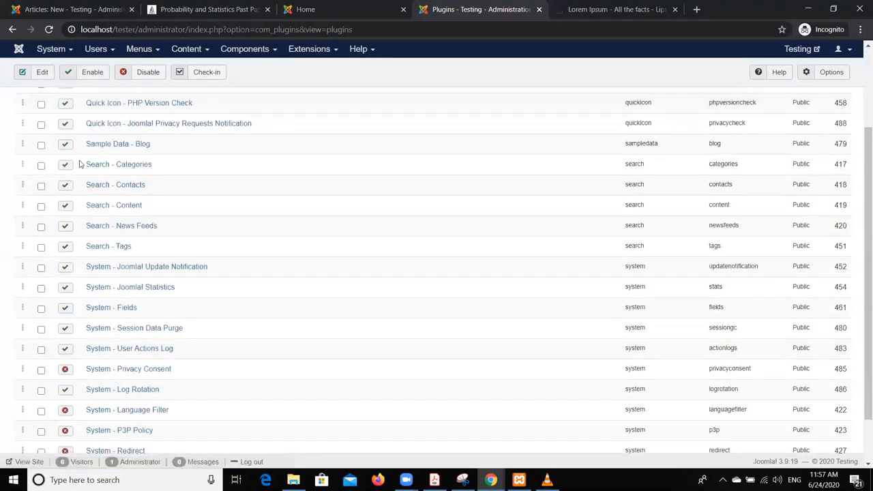
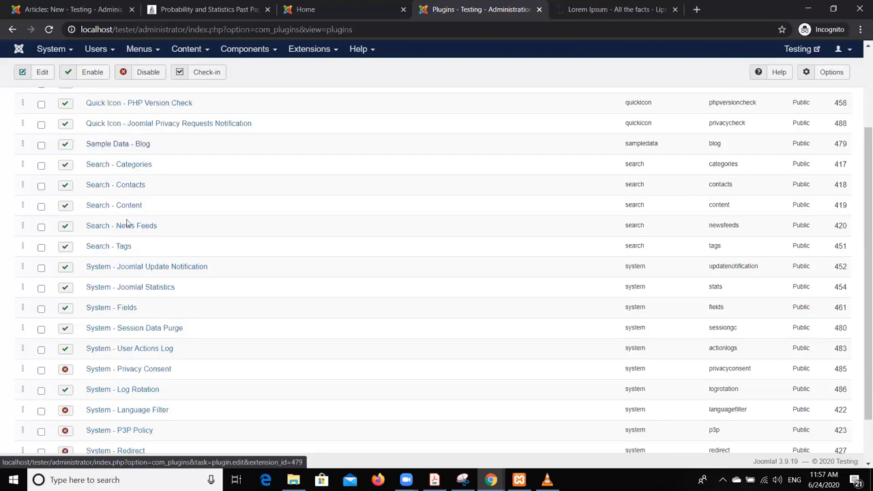
scroll(480, 196, "up", 2)
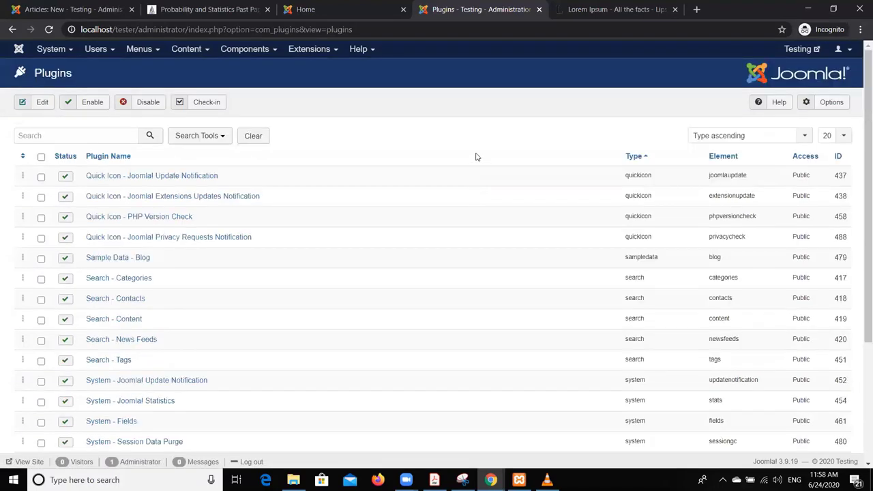
Switch to the site's Home page and look over the COVID-19 Tracker article and its surrounding modules.
left_click(374, 7)
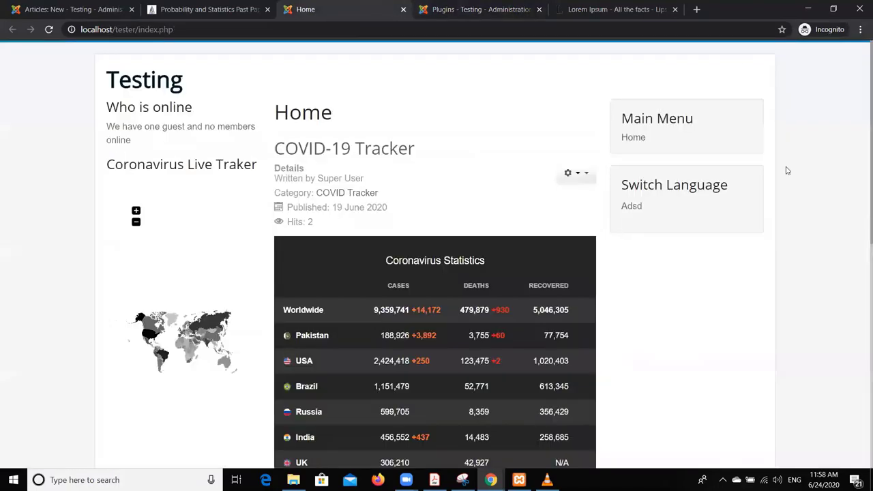
scroll(256, 266, "down", 3)
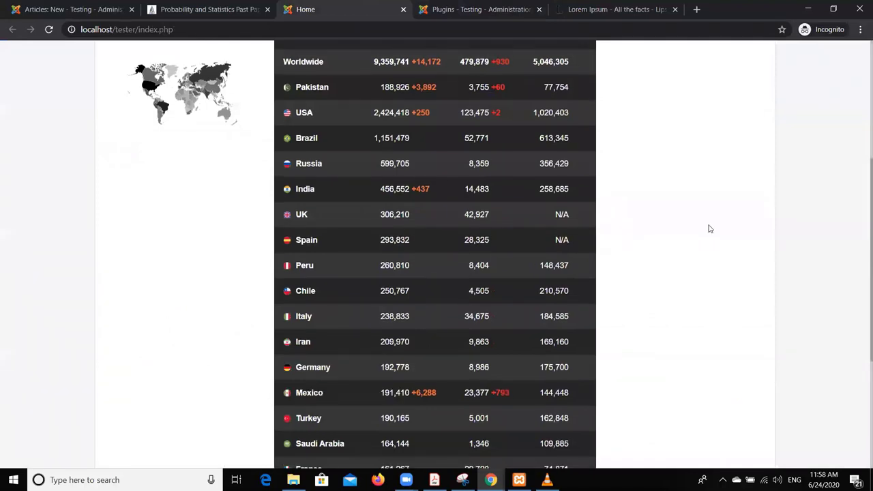
scroll(708, 226, "up", 3)
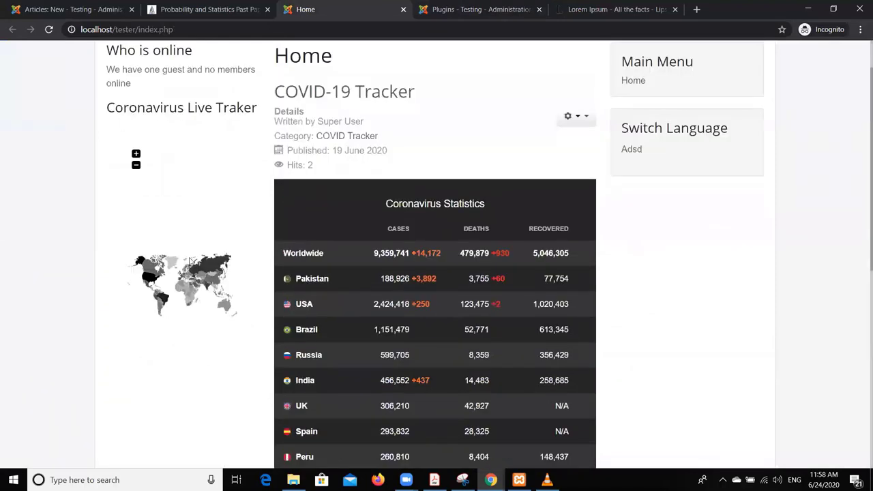
Zoom in on the Coronavirus Live Traker module's world map and inspect the figures of individual countries.
mouse_move(196, 297)
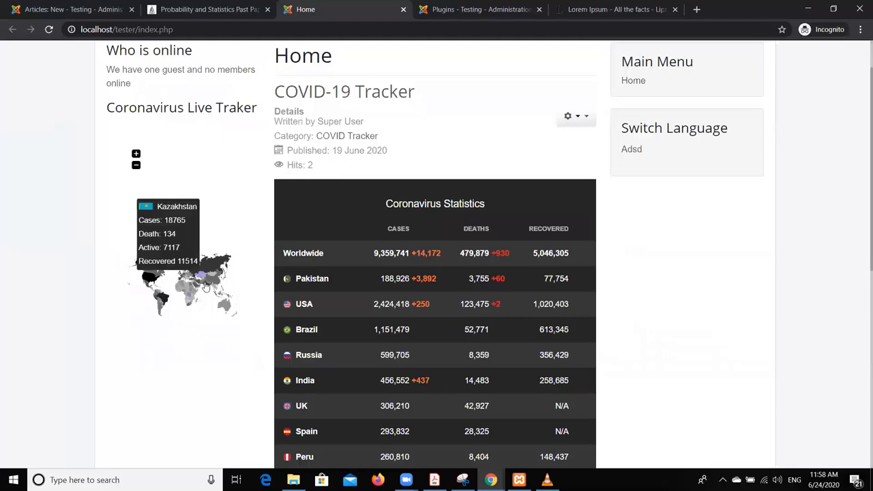
key("ctrl+plus")
key("ctrl+plus")
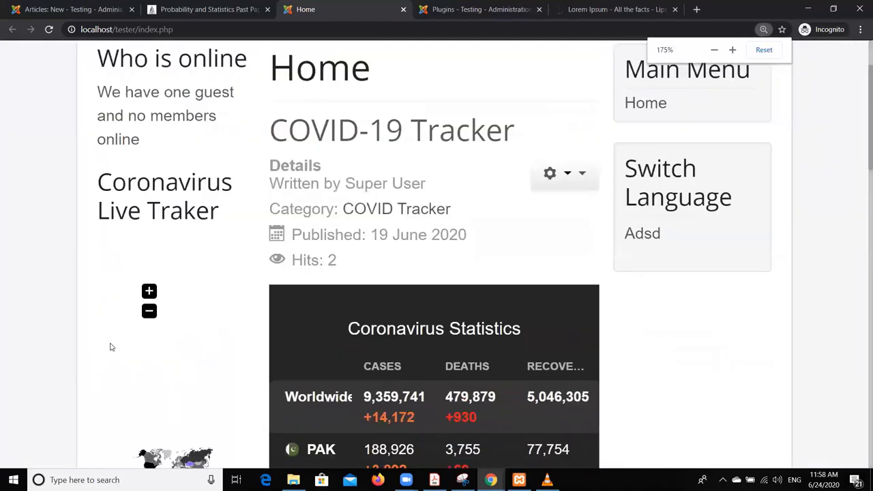
scroll(110, 347, "down", 3)
scroll(171, 278, "up", 1)
scroll(151, 198, "down", 1)
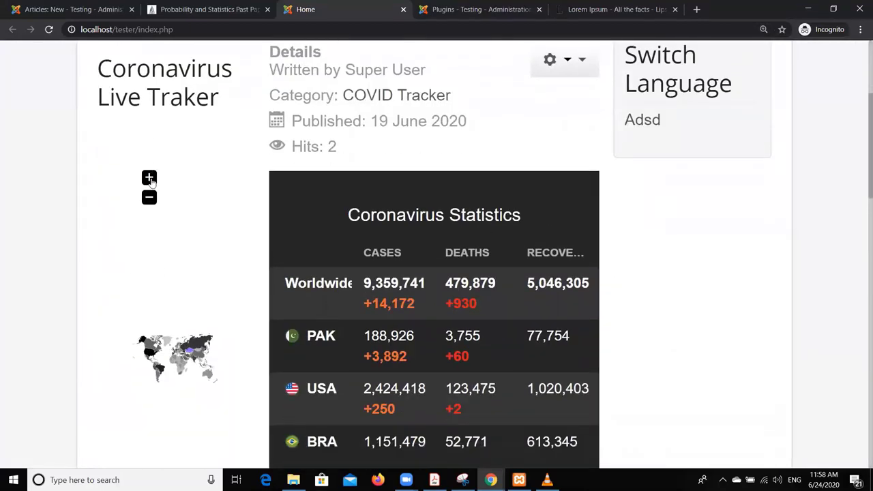
left_click(150, 179)
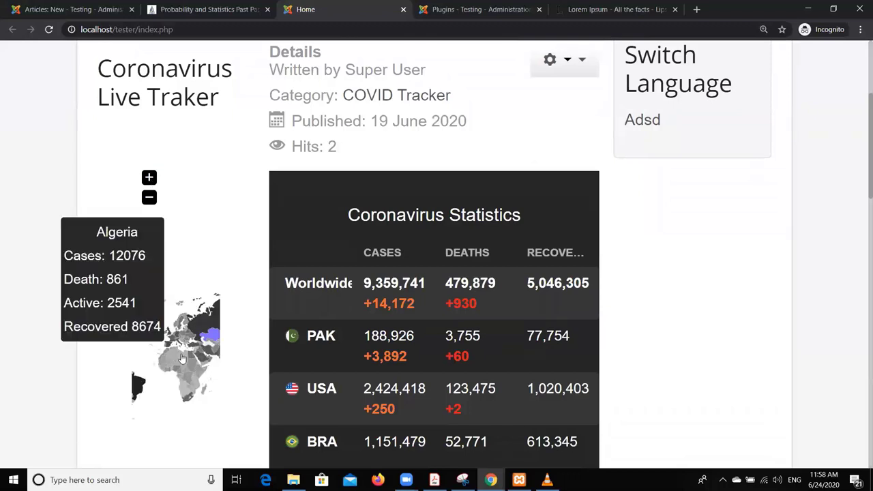
mouse_move(202, 334)
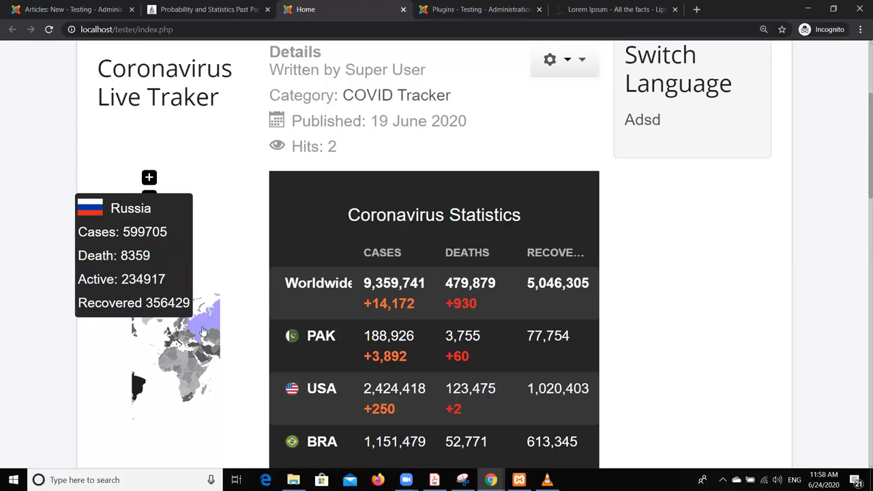
key("ctrl+0")
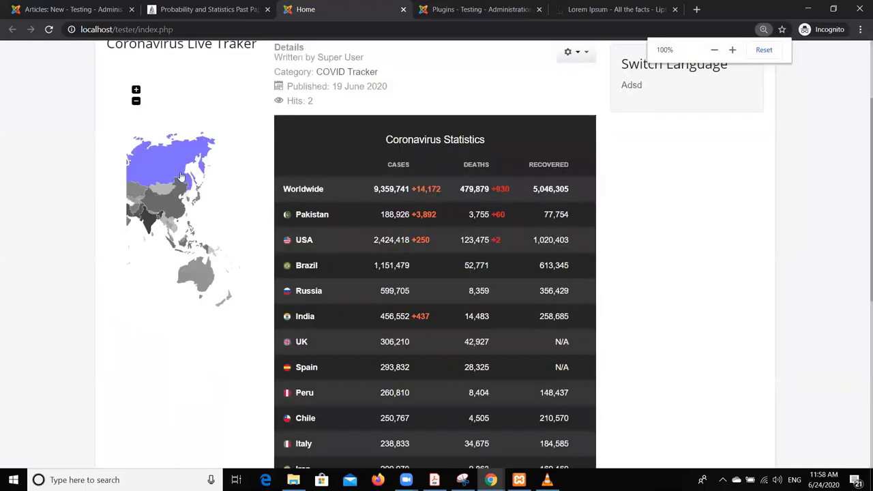
mouse_move(194, 254)
mouse_move(167, 199)
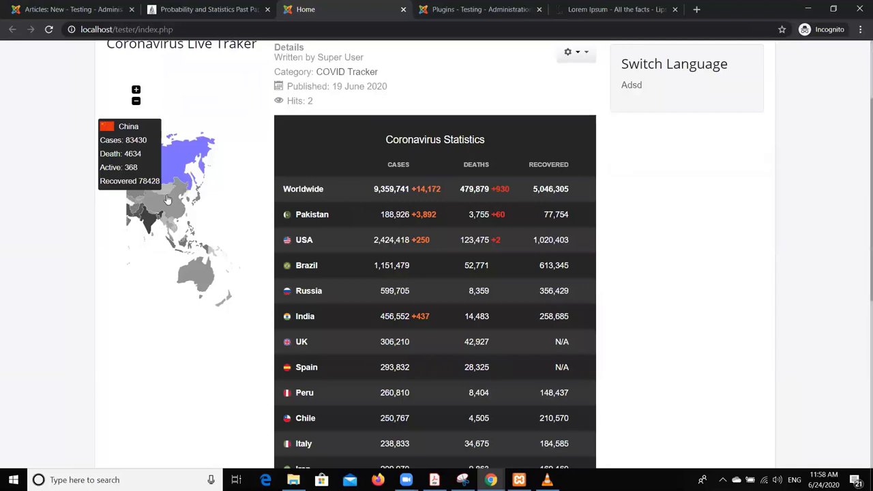
mouse_move(193, 273)
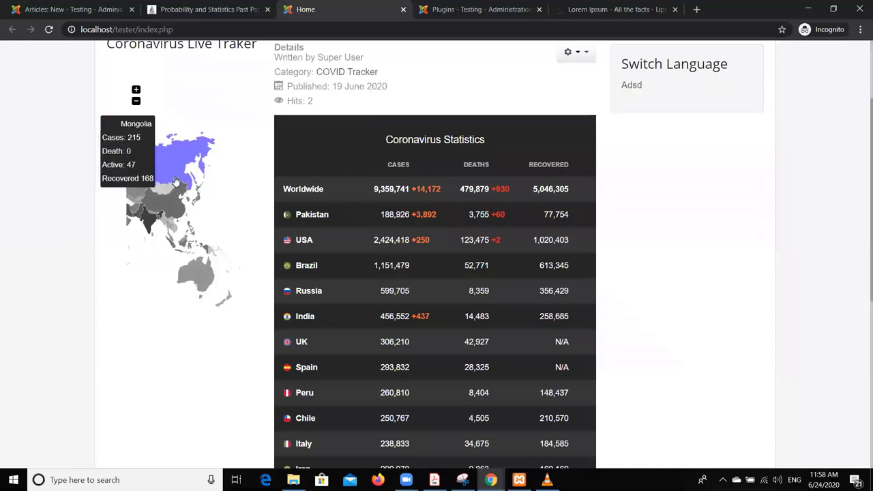
Discard the unsaved new article and open the site Modules manager.
left_click(75, 8)
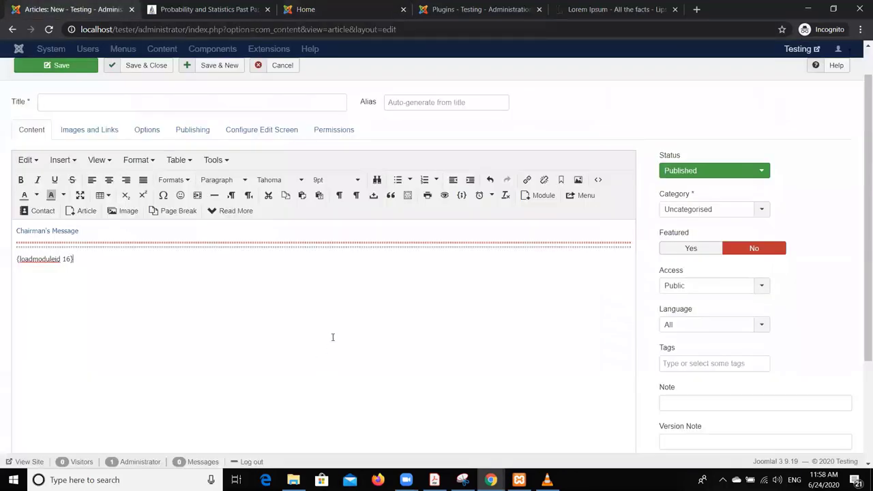
scroll(333, 337, "up", 1)
left_click(274, 101)
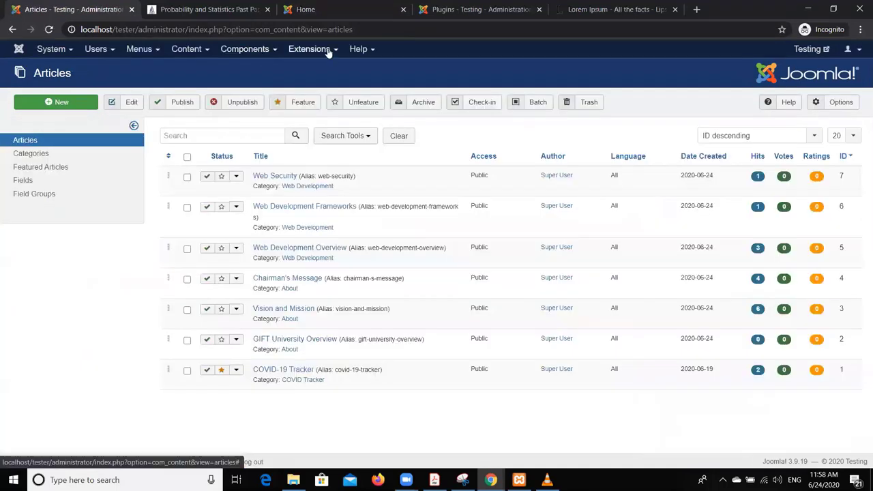
left_click(328, 52)
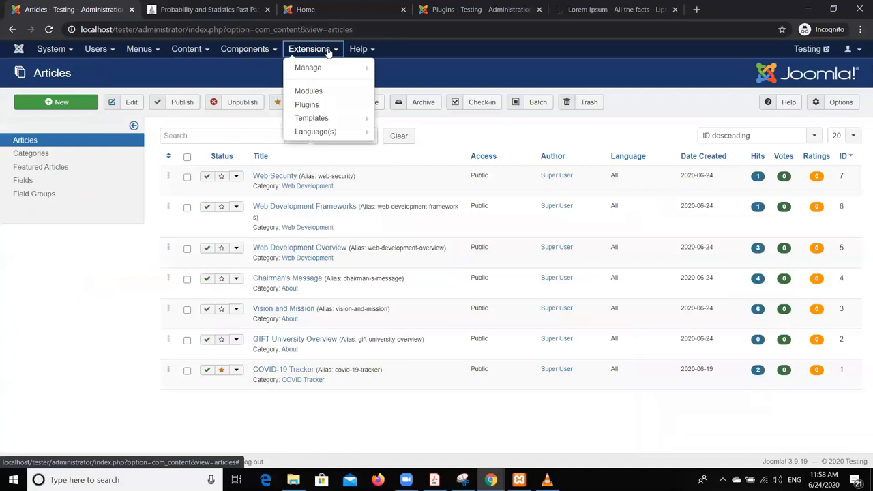
left_click(329, 93)
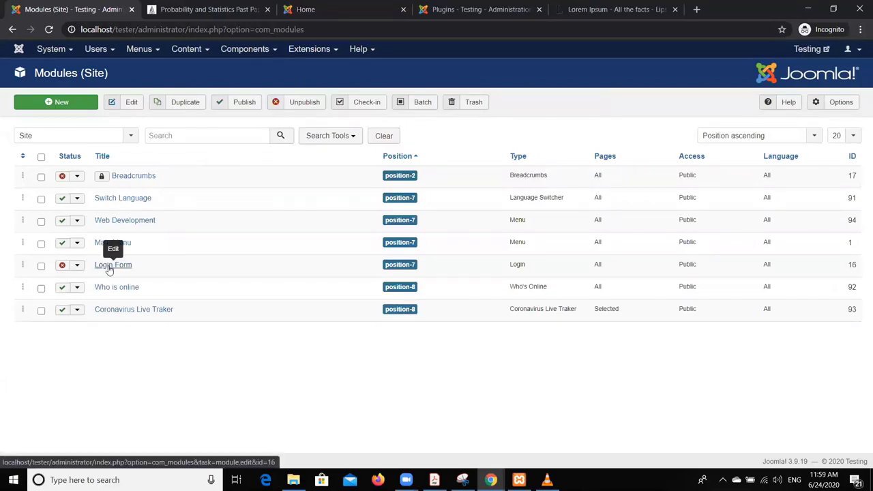
Check the site's Home page for a login form and return to the Modules manager.
left_click(306, 9)
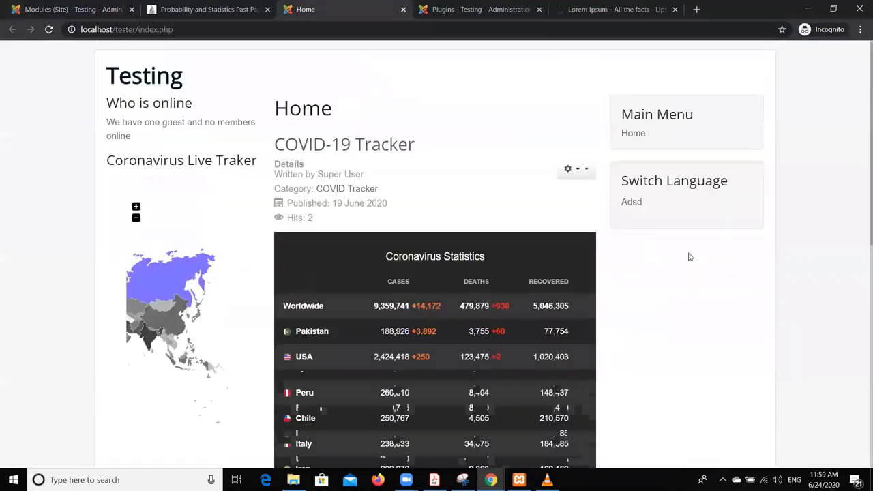
scroll(689, 257, "down", 5)
scroll(691, 256, "up", 6)
scroll(689, 257, "down", 5)
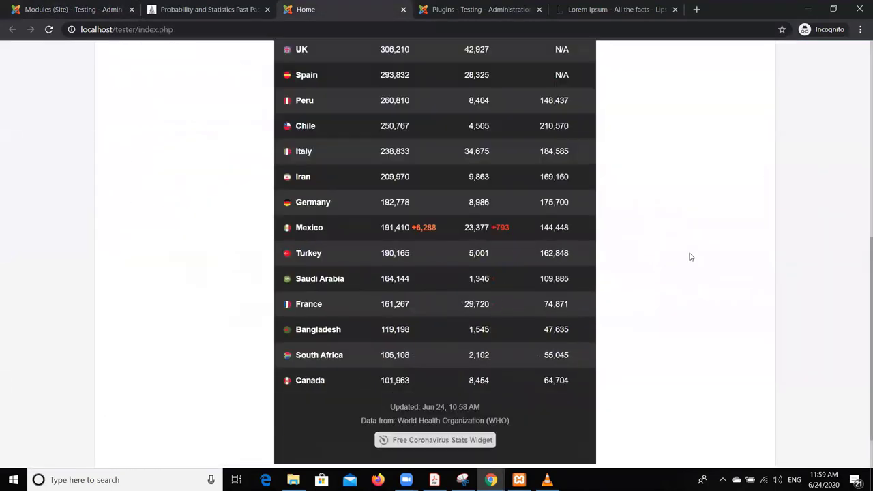
scroll(690, 257, "up", 6)
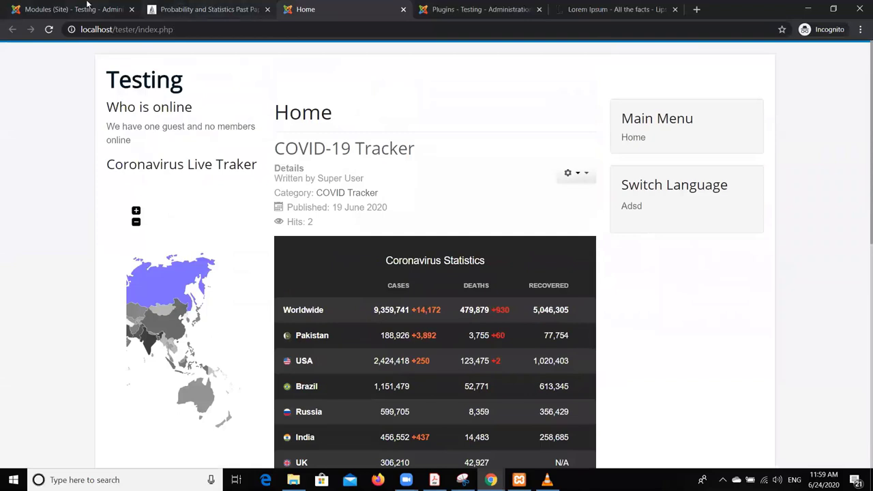
left_click(75, 9)
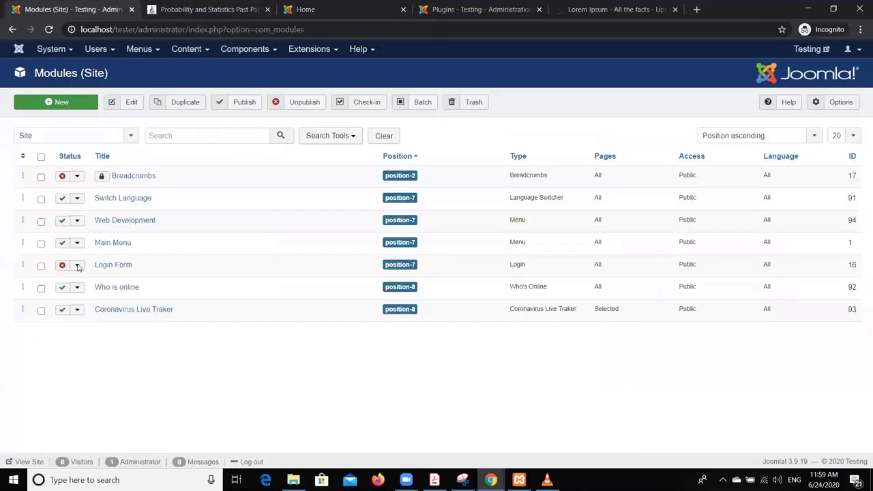
Open the Login Form module for editing, set its status to Published and hide its title.
left_click(116, 267)
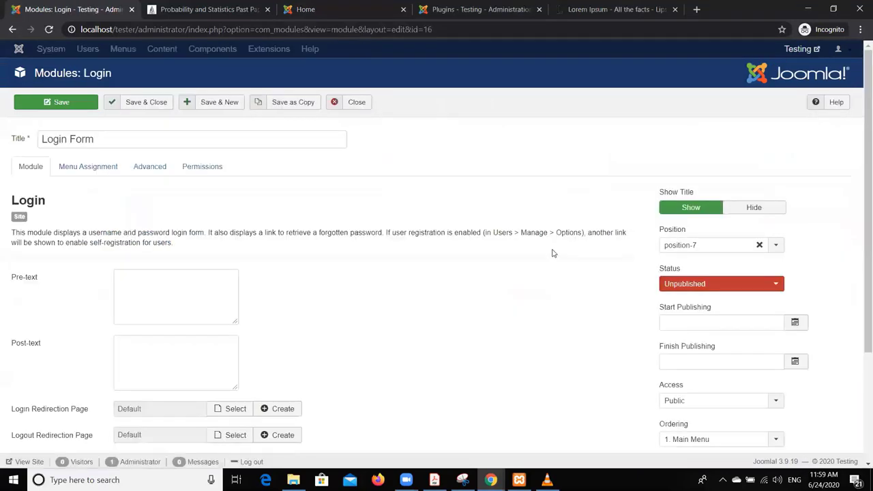
scroll(546, 219, "down", 2)
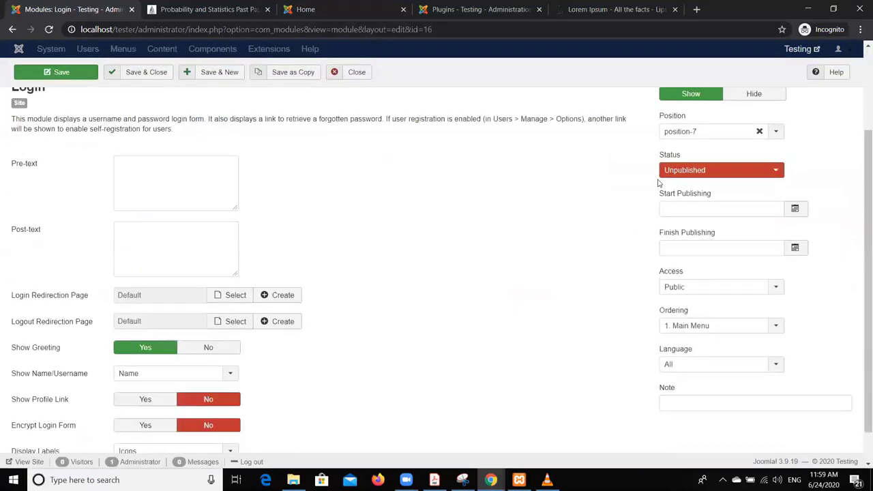
left_click(733, 173)
left_click(722, 185)
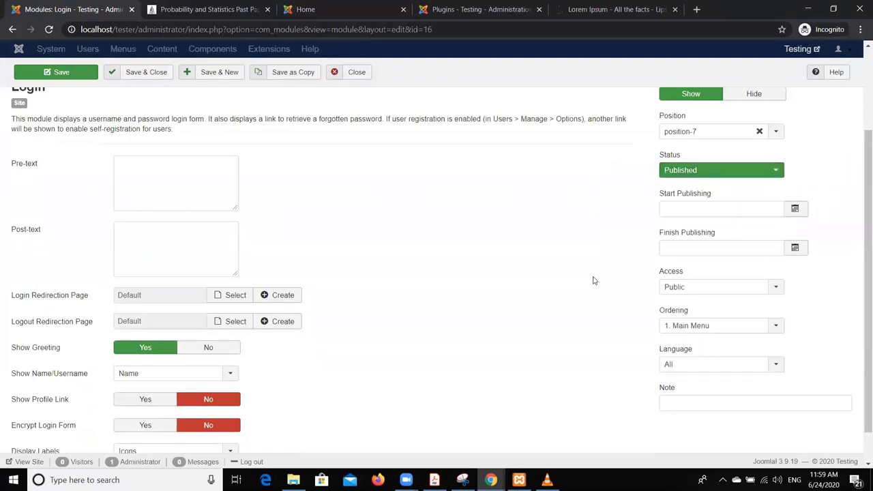
scroll(600, 301, "up", 2)
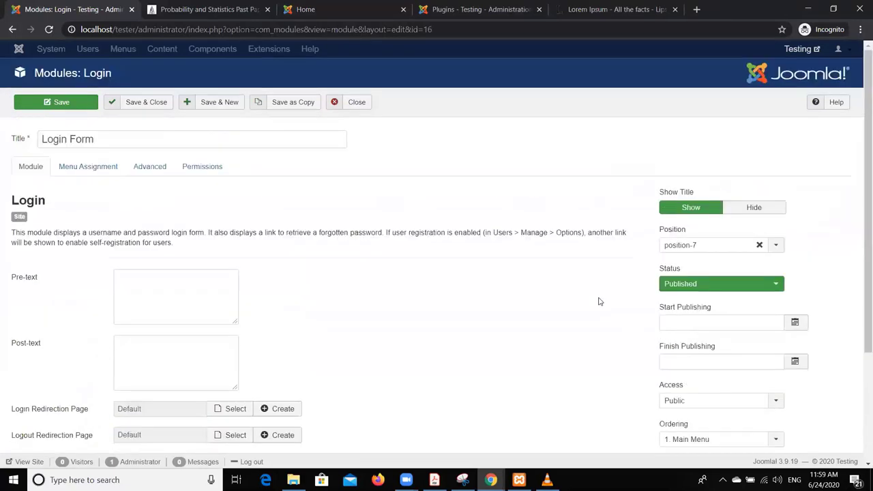
left_click(772, 210)
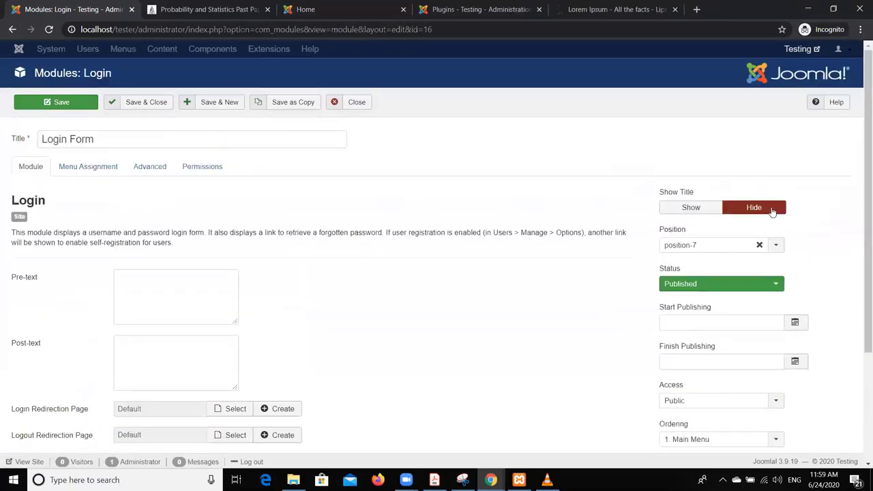
Assign the Login Form module only to selected pages, leaving just Home ticked in the menu selection.
left_click(80, 168)
left_click(192, 197)
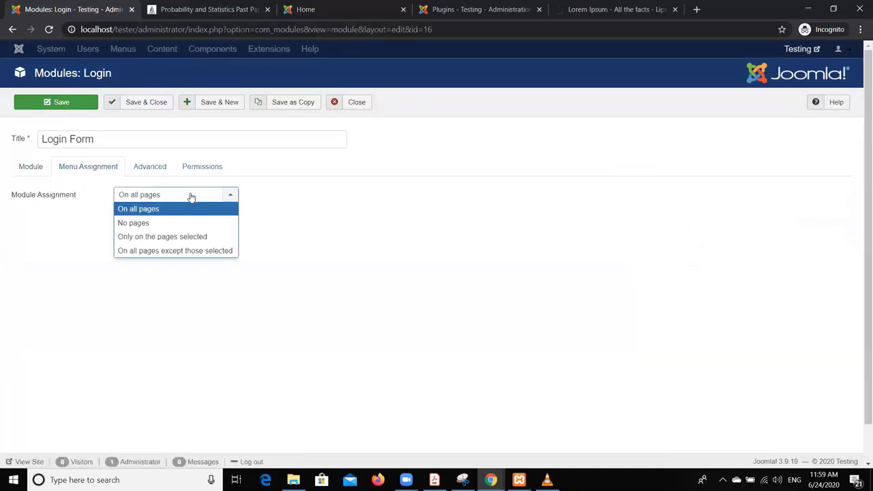
left_click(193, 237)
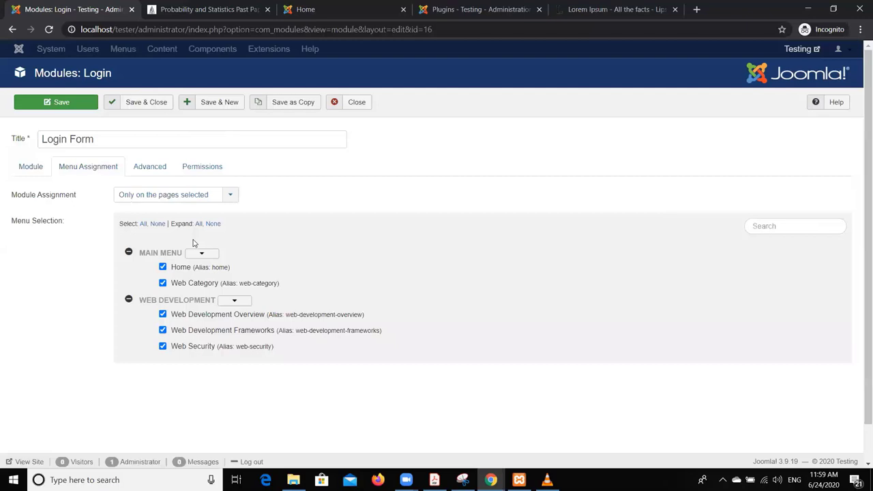
left_click(163, 284)
left_click(163, 314)
left_click(162, 331)
left_click(162, 346)
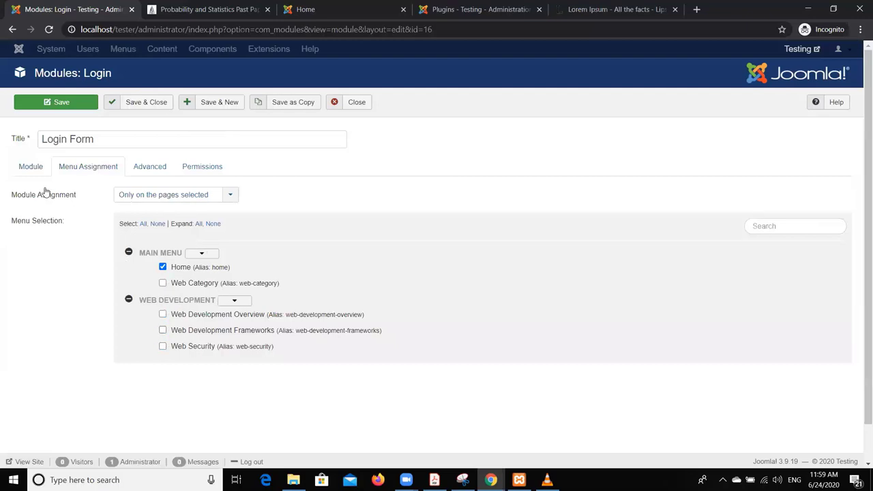
Save and close the Login Form module and reload the site's Home page to check for the login form.
left_click(173, 194)
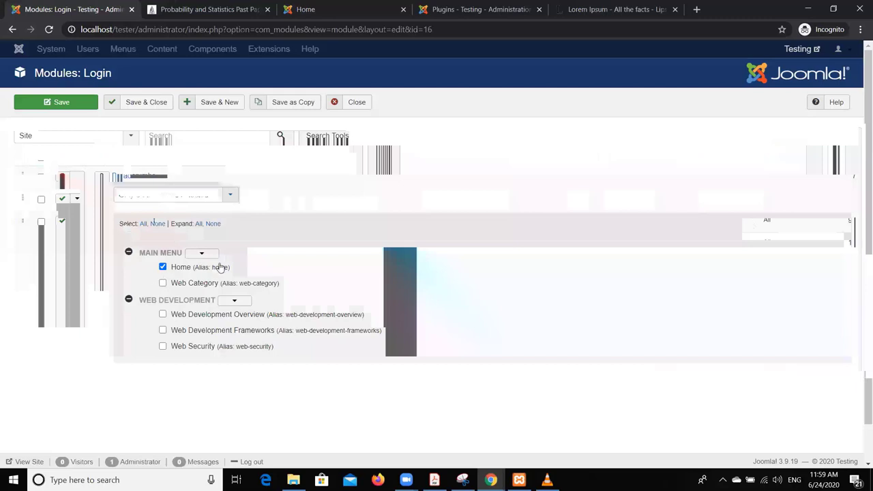
left_click(142, 103)
left_click(306, 7)
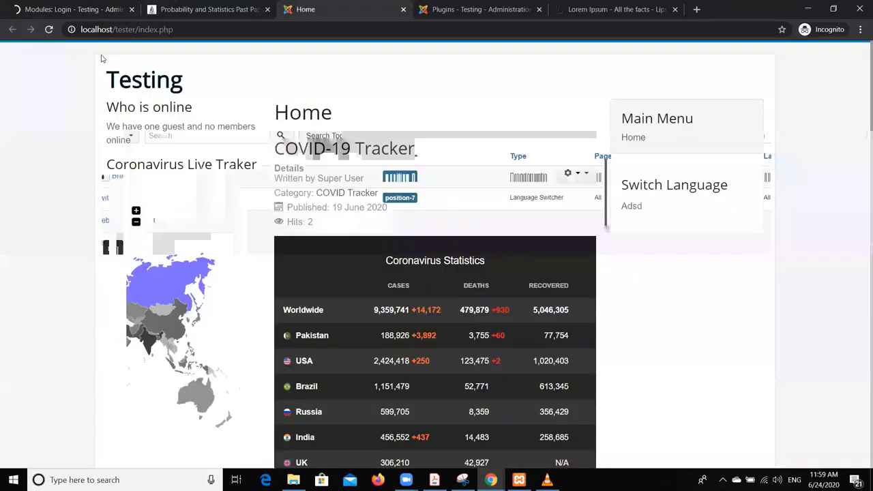
left_click(49, 29)
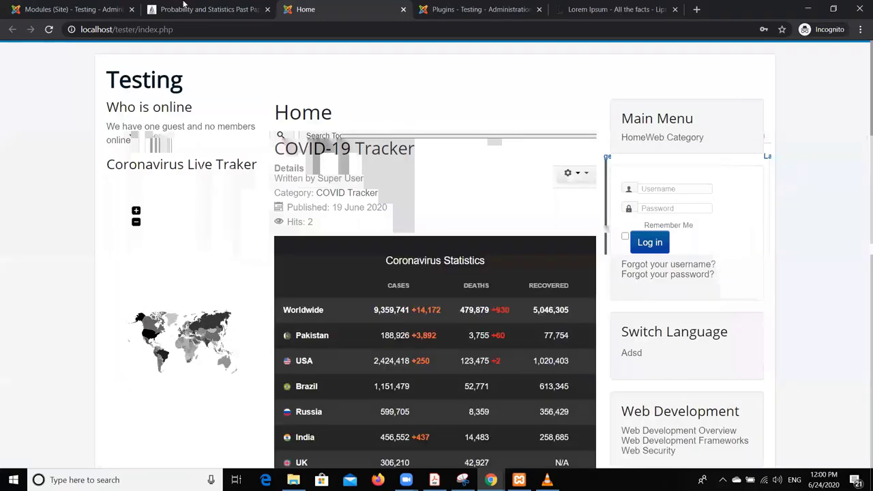
Return to the Modules manager, start a new site module and look through the available module types.
left_click(110, 5)
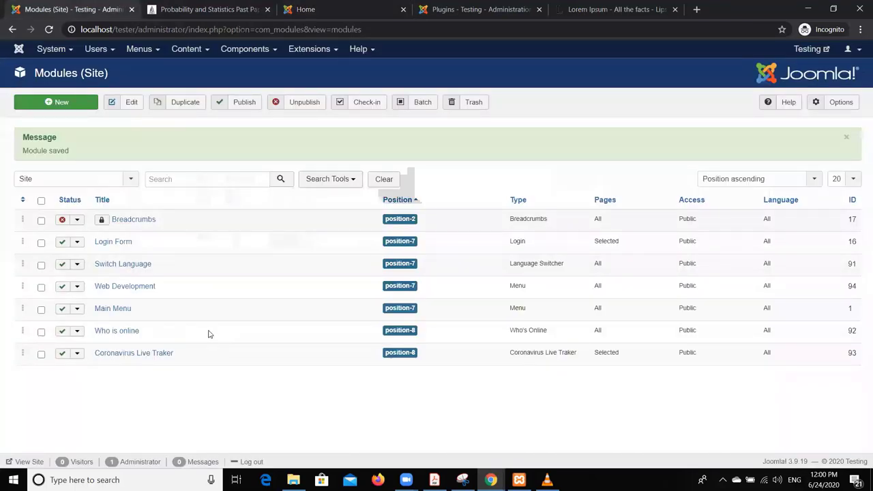
left_click(45, 108)
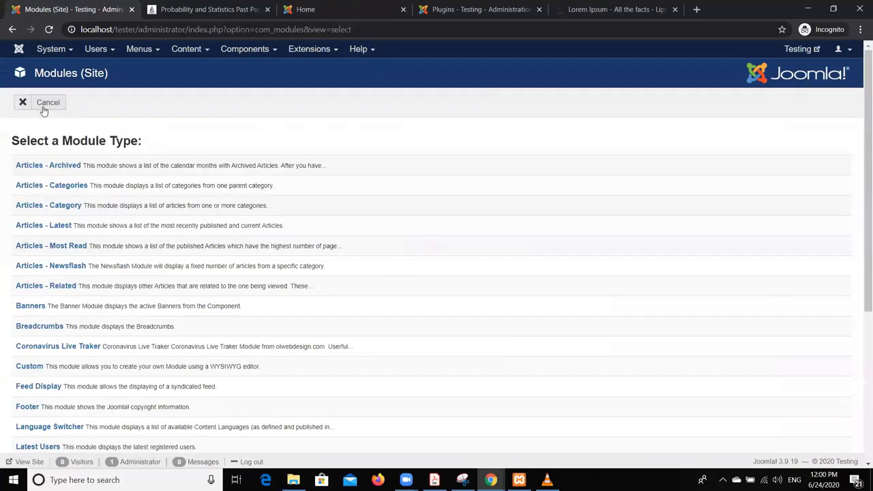
scroll(228, 138, "down", 3)
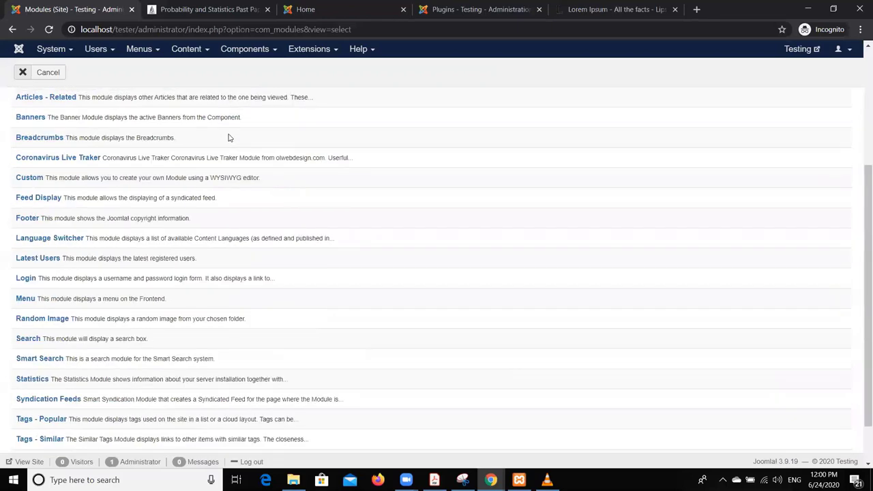
scroll(229, 138, "down", 1)
scroll(229, 138, "up", 3)
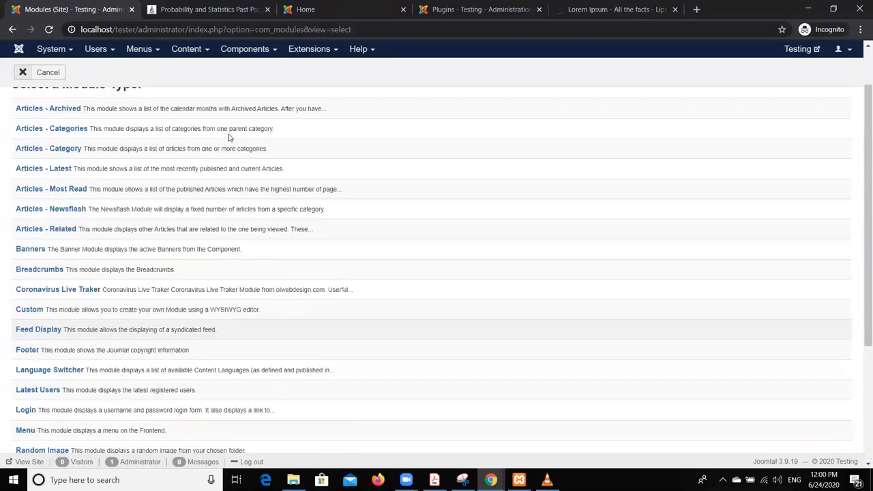
scroll(229, 137, "up", 1)
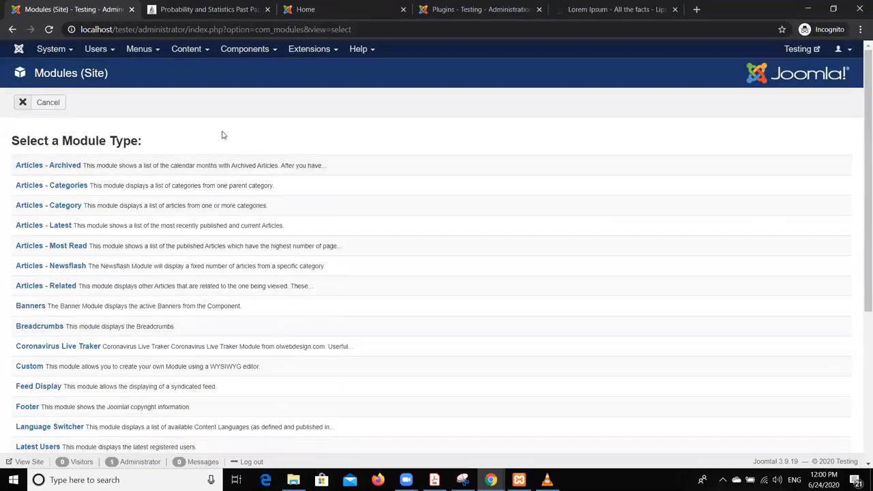
Open the Articles - Categories module type, review its settings and cancel without creating the module.
left_click(69, 189)
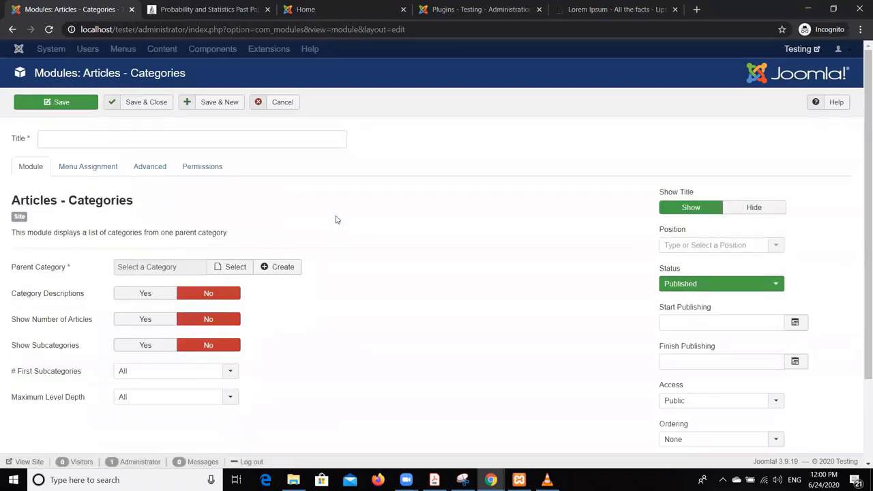
scroll(335, 220, "down", 3)
scroll(335, 218, "up", 3)
left_click(275, 106)
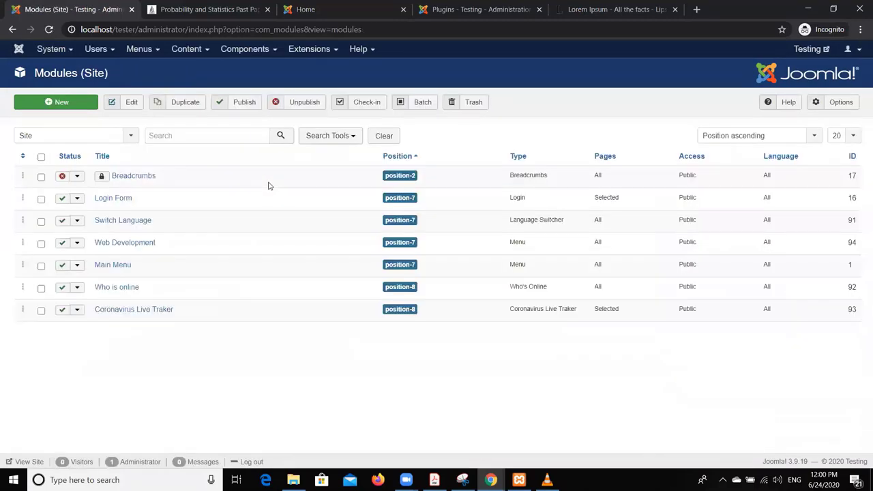
Open the extensions Install page and browse the popular extensions offered for installation from the web.
left_click(315, 52)
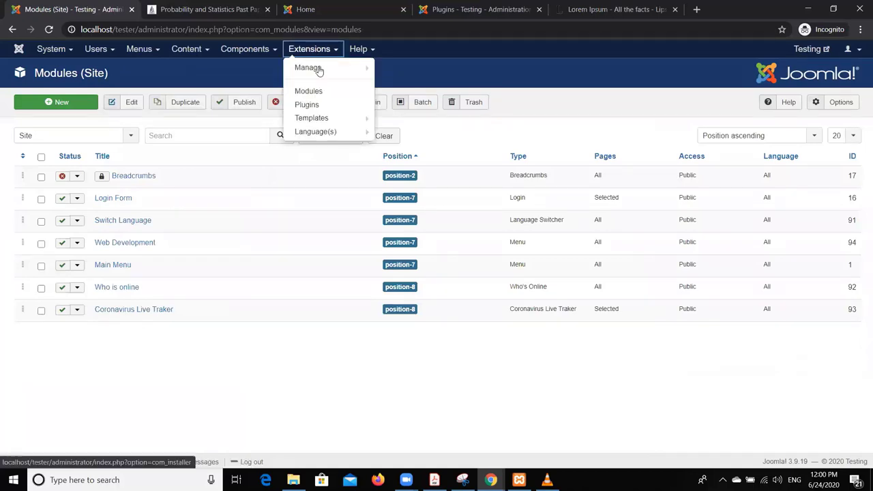
mouse_move(318, 71)
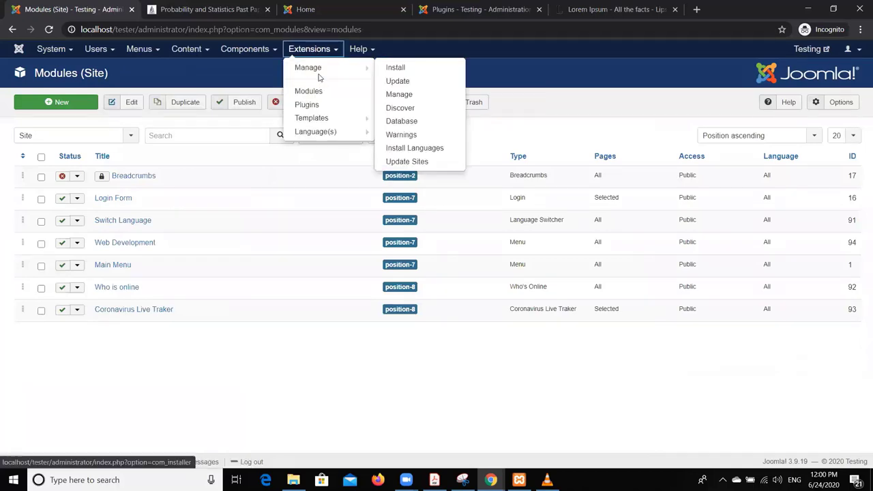
left_click(392, 69)
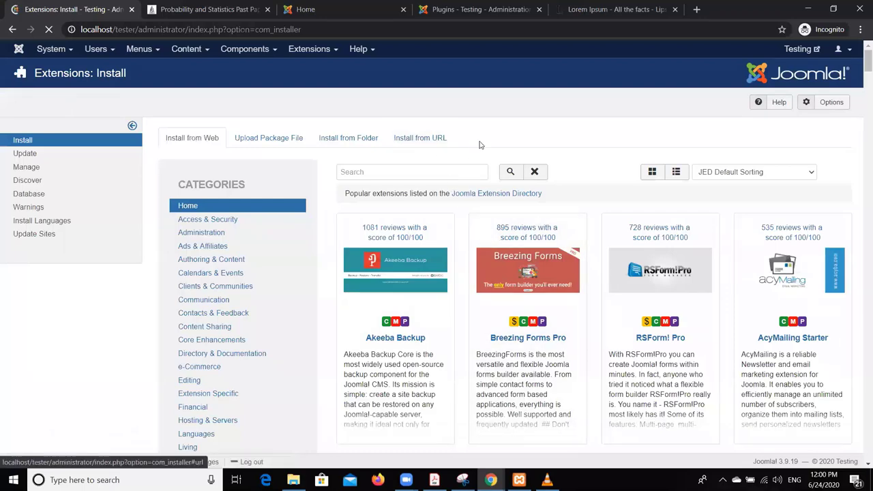
scroll(478, 153, "down", 1)
scroll(480, 153, "down", 1)
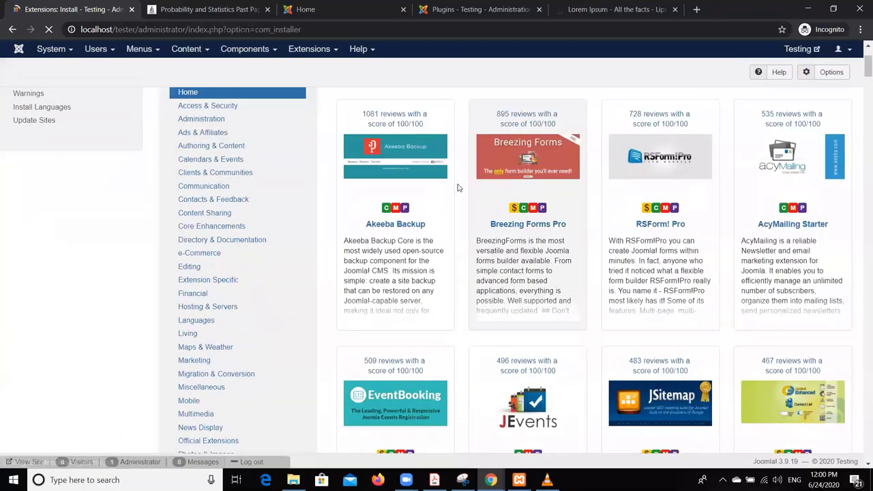
scroll(590, 222, "down", 8)
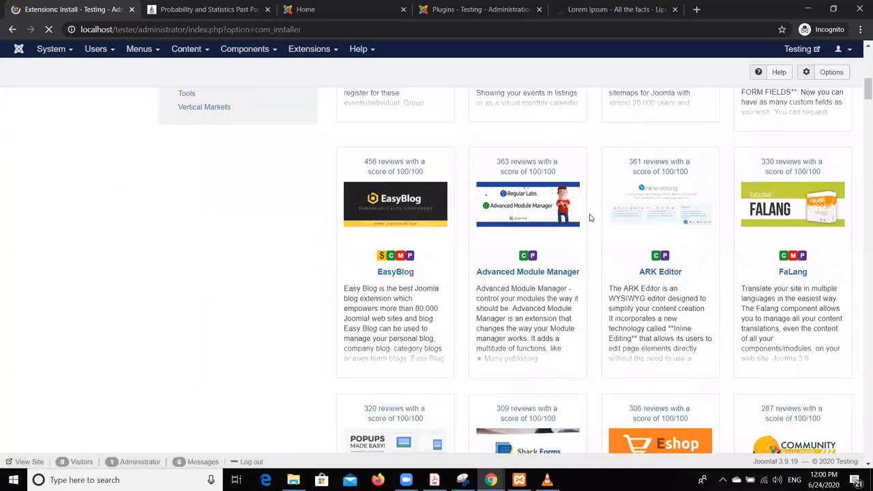
scroll(591, 218, "down", 3)
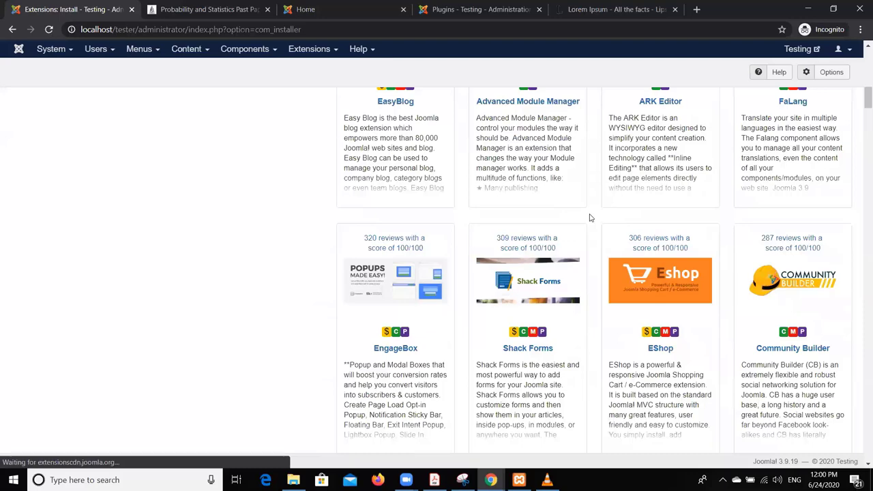
scroll(471, 255, "down", 2)
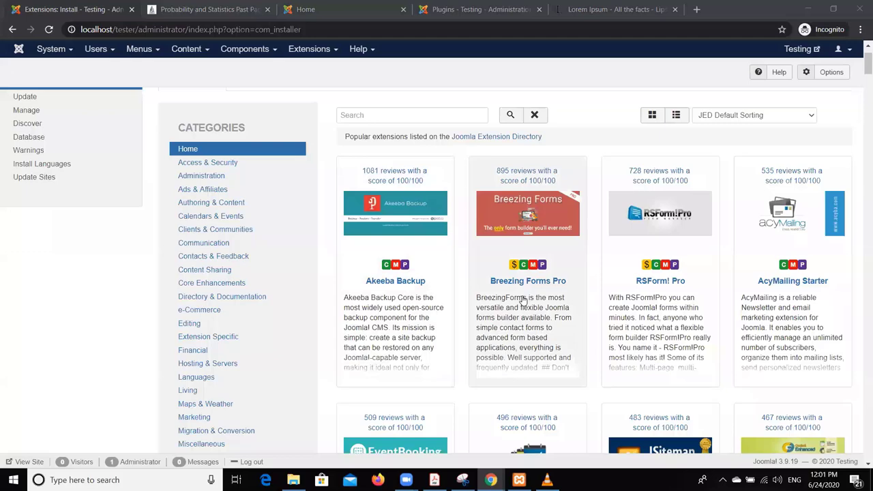
Enlarge the page display and examine the popular extensions' descriptions and component, module and plugin labels.
key("ctrl+plus")
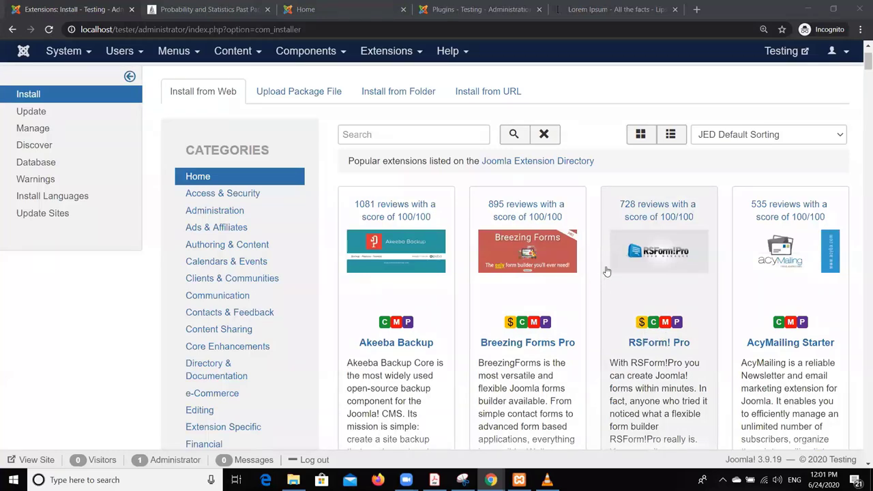
scroll(605, 152, "down", 1)
scroll(605, 153, "down", 2)
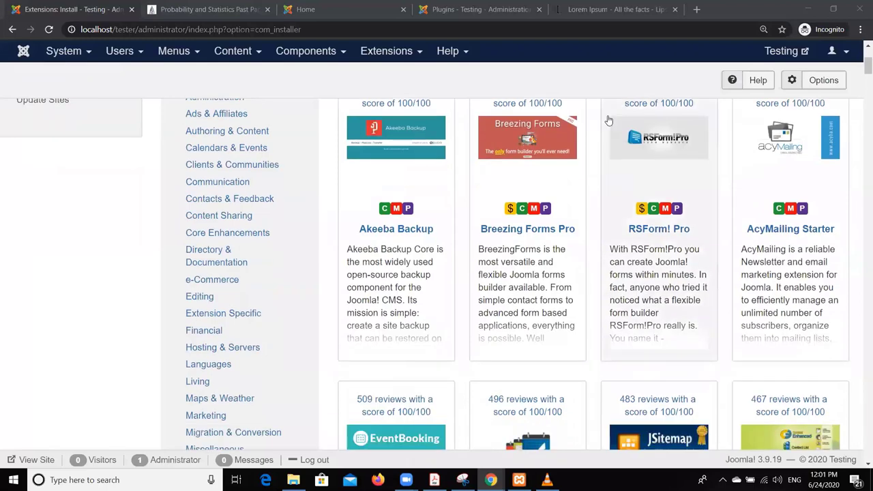
scroll(582, 191, "down", 2)
scroll(582, 199, "down", 2)
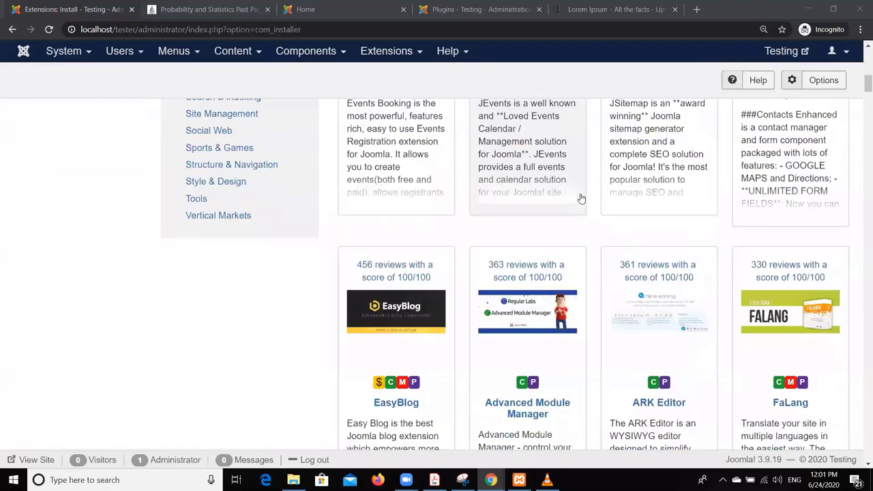
scroll(582, 199, "down", 5)
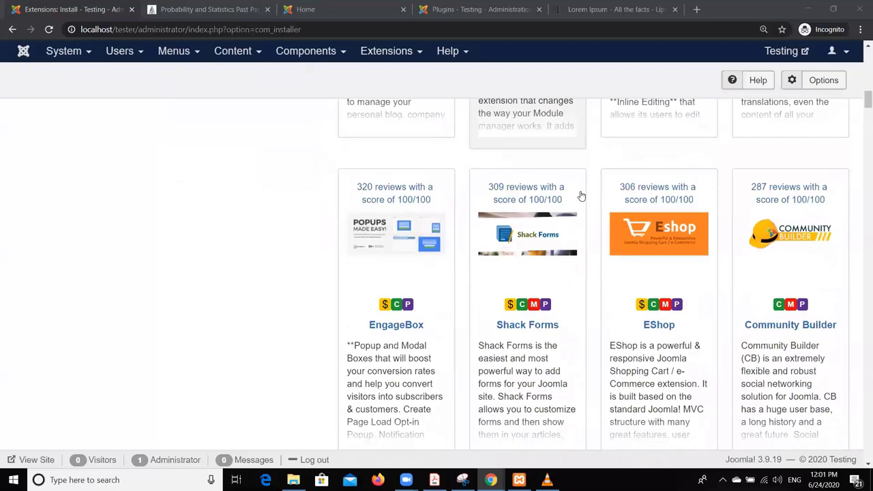
scroll(581, 196, "up", 5)
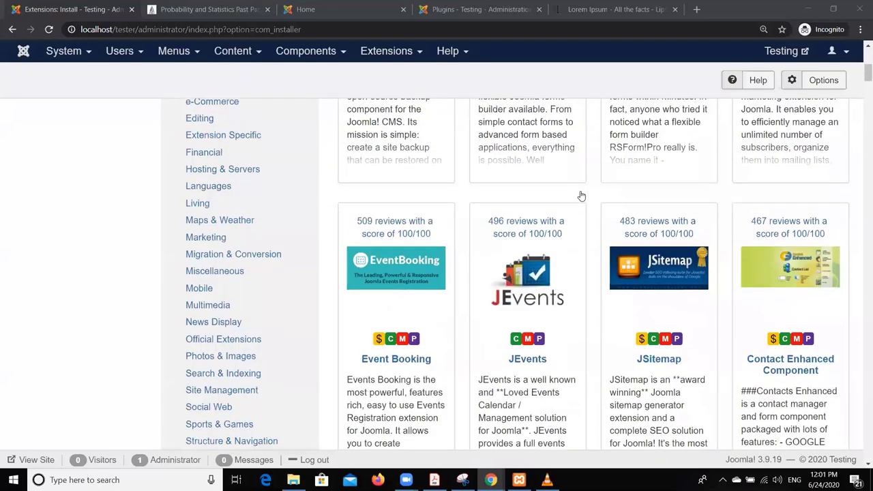
scroll(399, 266, "down", 2)
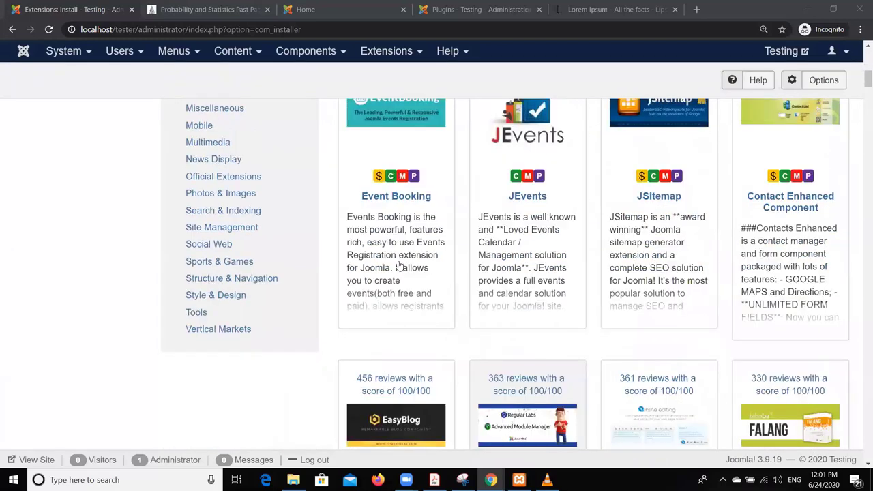
Open the Sports & Games extension category and browse the extensions listed in it.
left_click(245, 263)
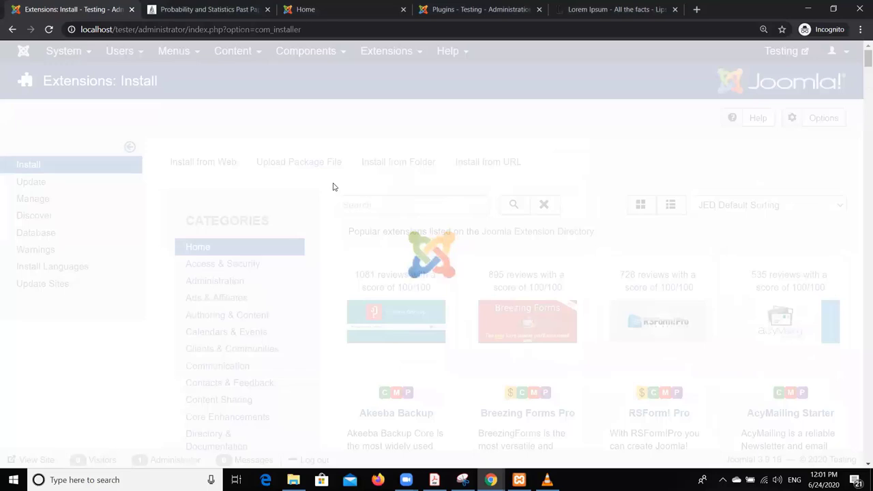
scroll(334, 185, "down", 2)
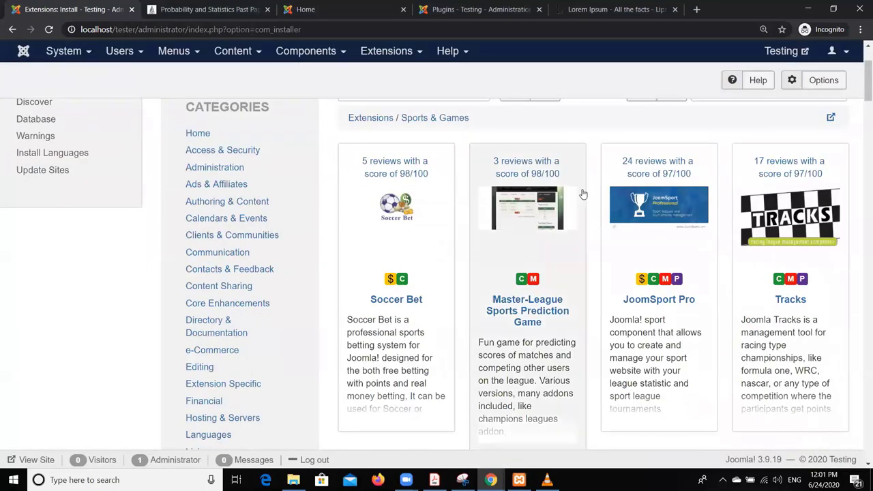
scroll(621, 199, "down", 2)
scroll(514, 191, "down", 4)
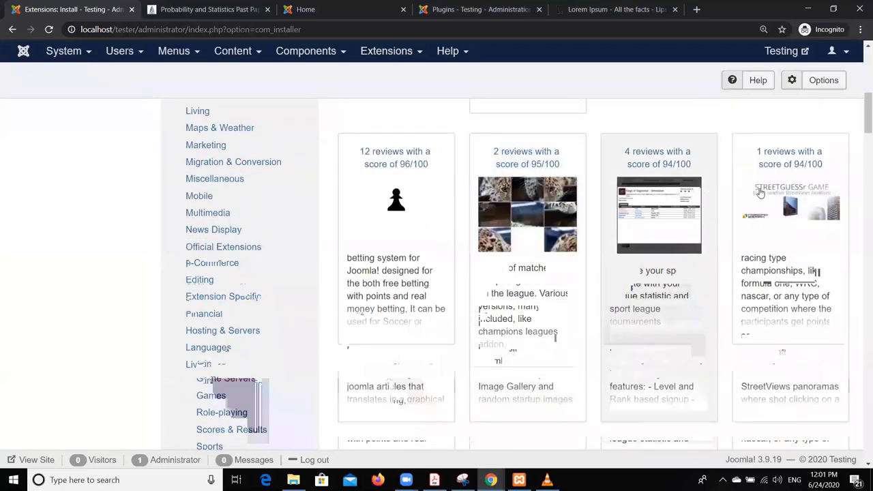
scroll(577, 195, "down", 4)
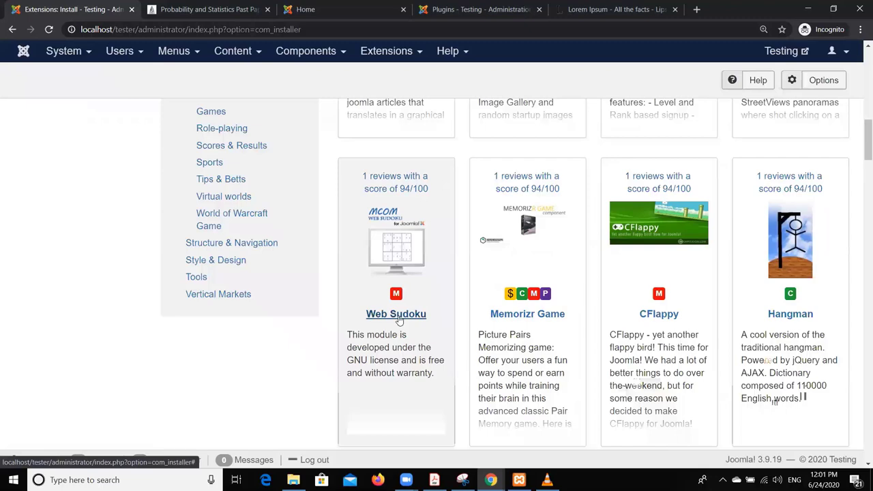
Open the Web Sudoku module's details and review its version, license and download information.
left_click(399, 315)
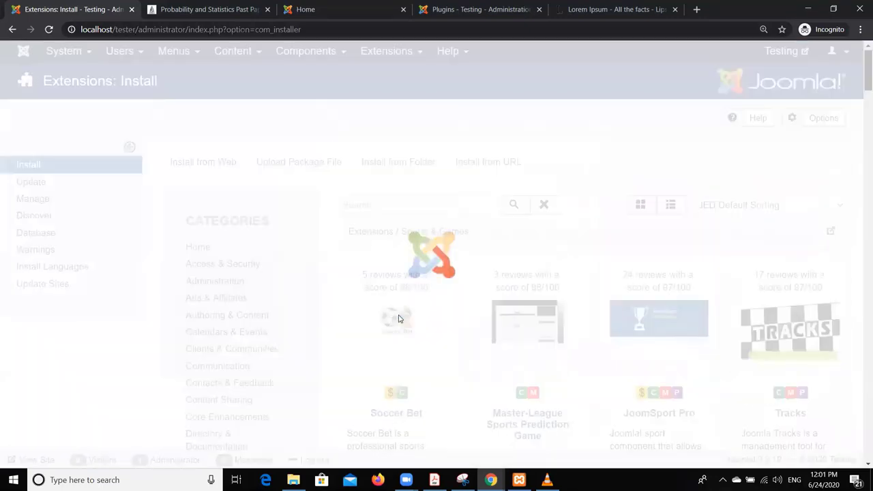
scroll(400, 293, "down", 2)
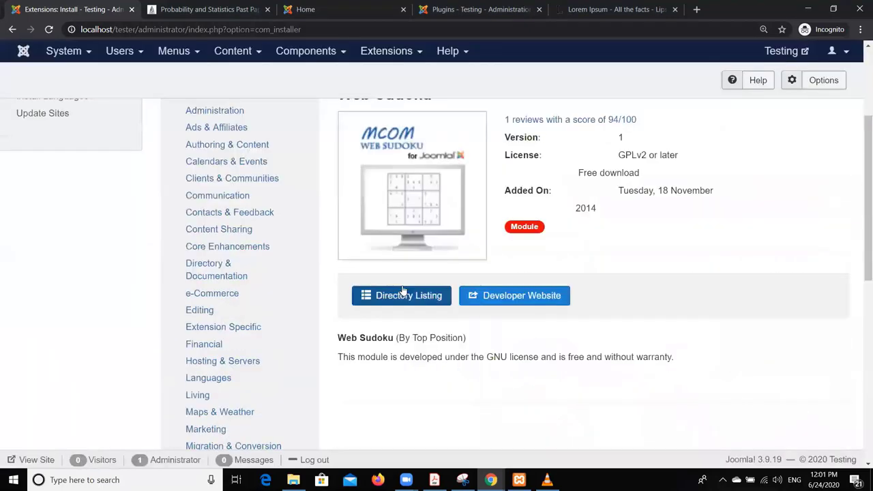
scroll(443, 291, "up", 2)
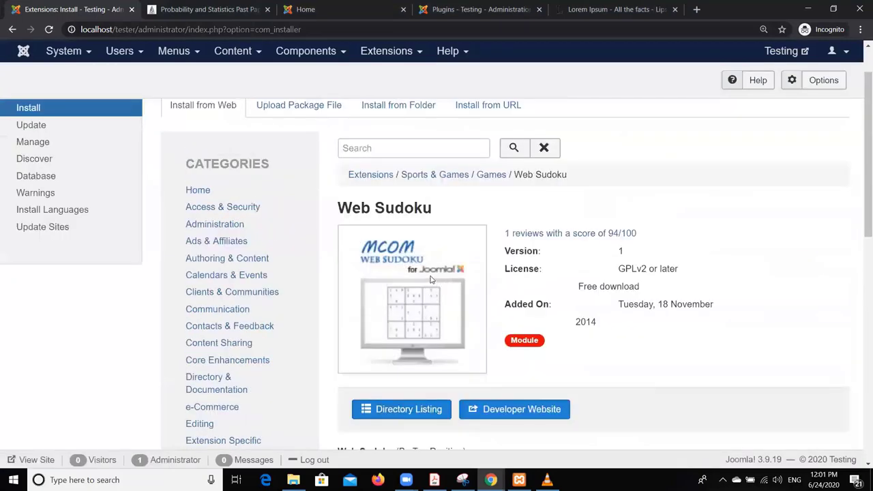
scroll(429, 277, "up", 1)
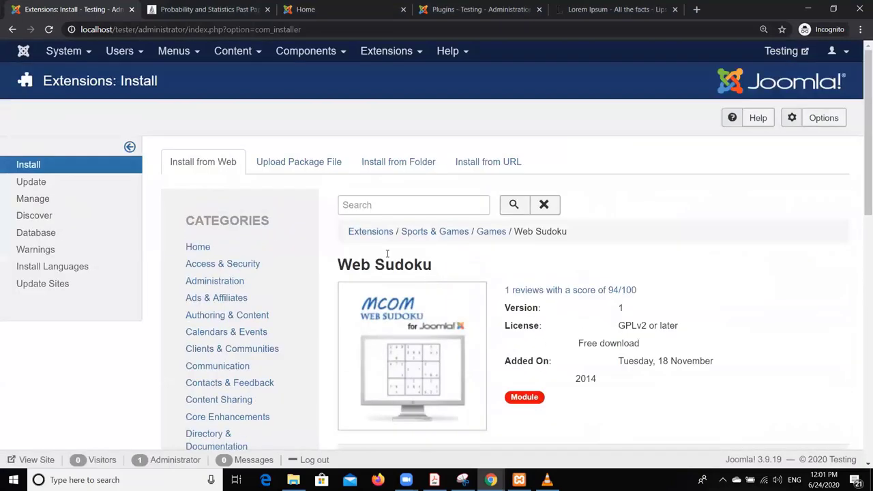
left_click(393, 58)
mouse_move(403, 79)
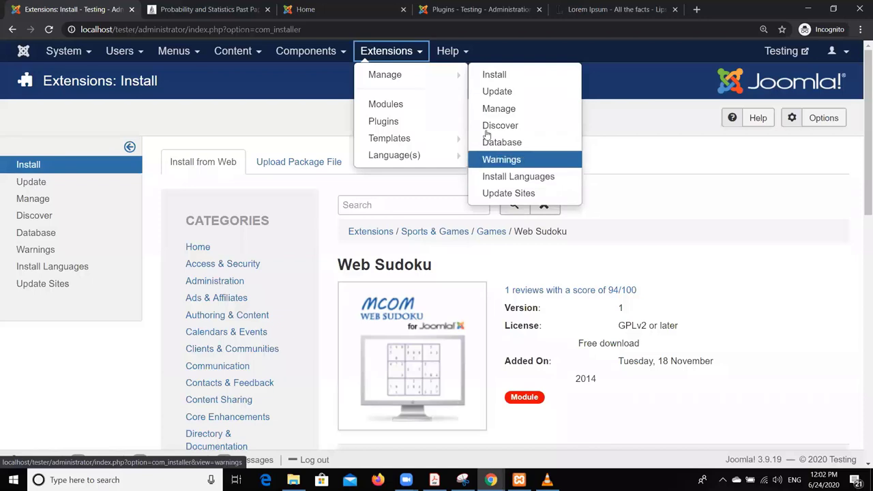
mouse_move(455, 139)
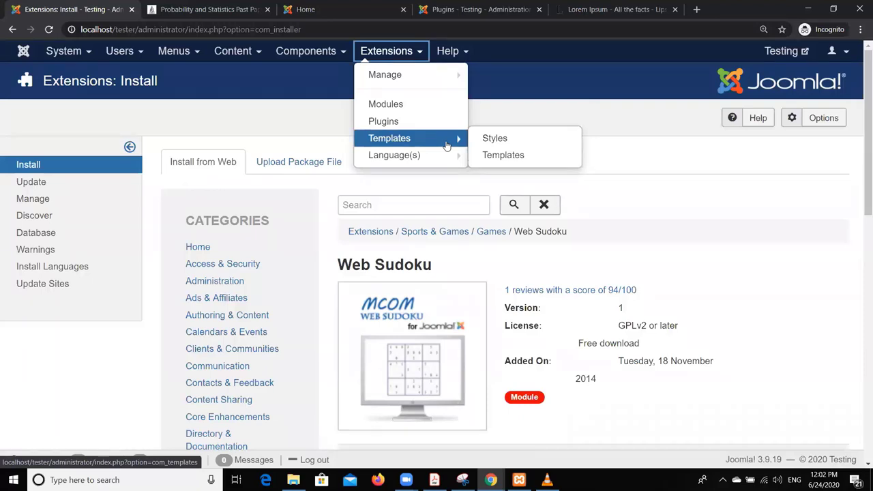
View the site's home page and search the web for "coronavirus in joomla site".
left_click(307, 10)
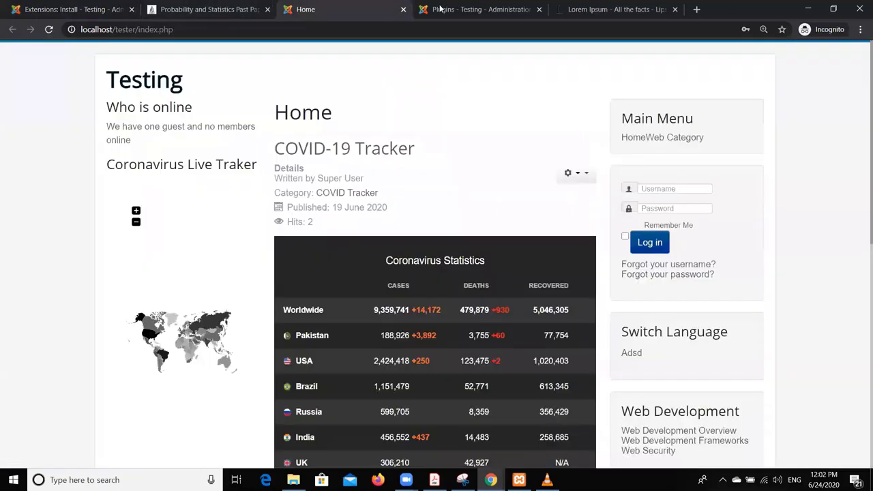
key("ctrl+Tab")
left_click(443, 30)
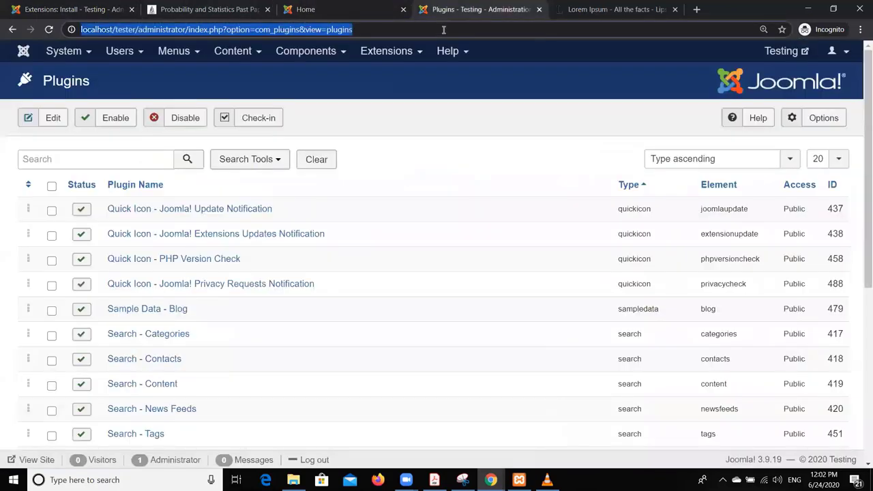
type("corona")
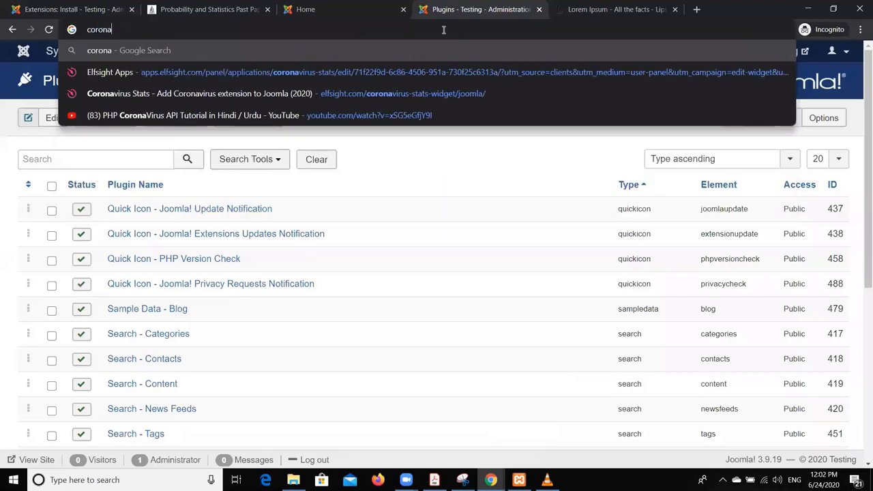
type("virus in ")
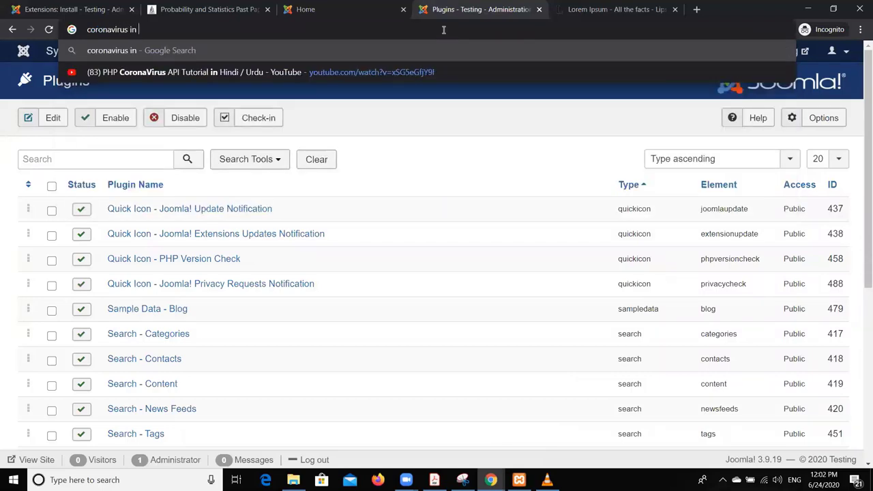
type("joomla site")
key("Return")
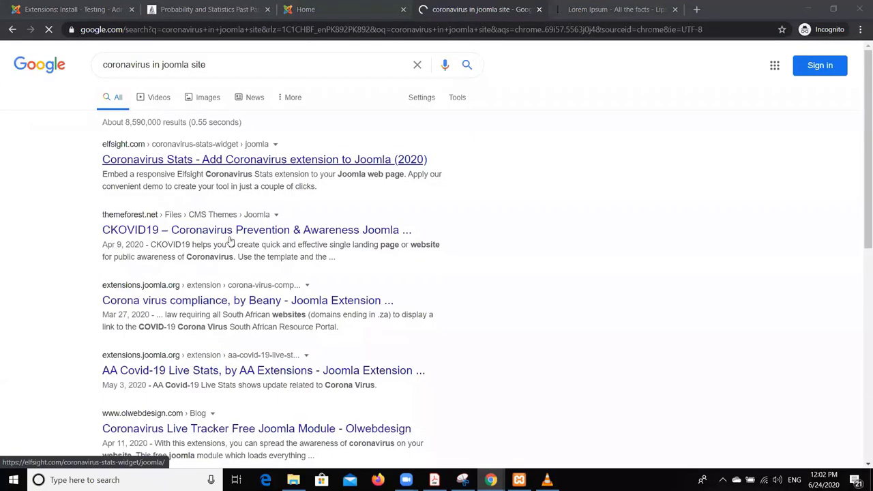
Browse the search results, open Olwebdesign's Coronavirus Live Tracker Free Joomla Module page and find its free download.
scroll(230, 240, "down", 1)
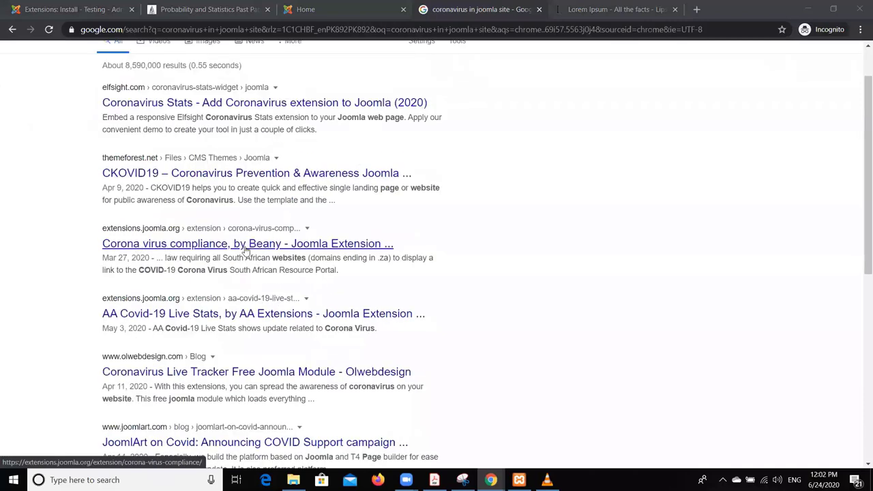
scroll(205, 259, "down", 1)
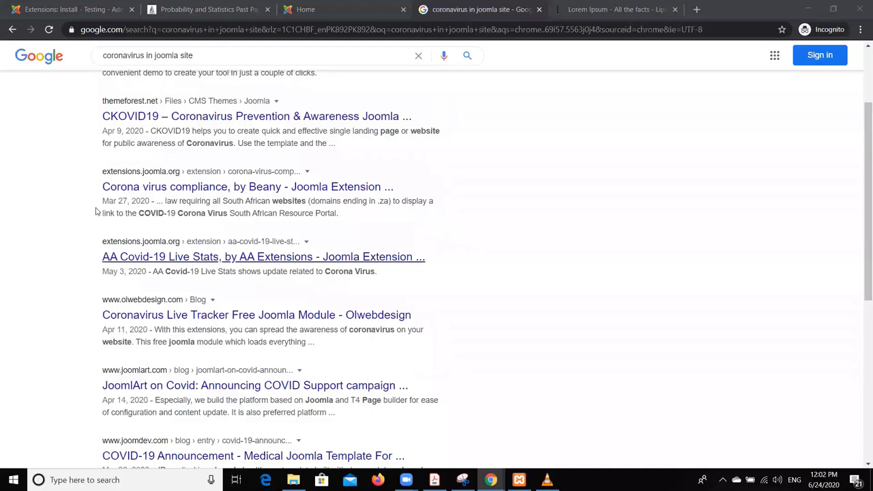
scroll(99, 212, "down", 2)
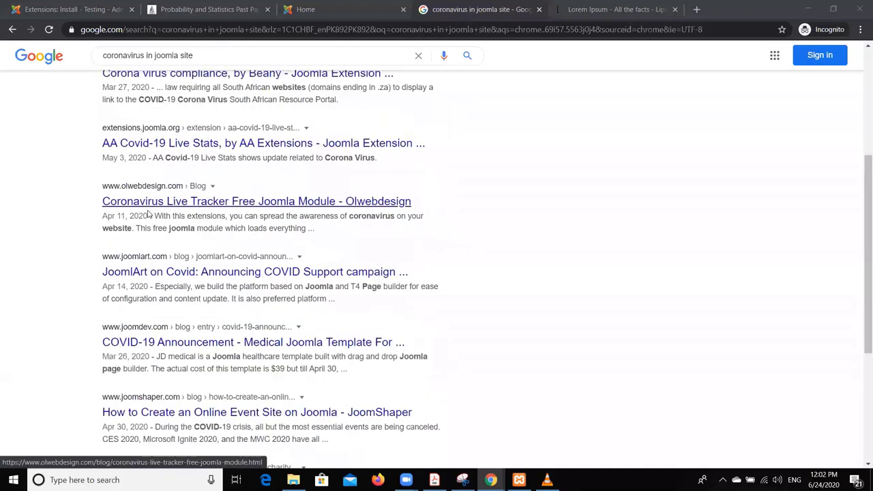
left_click(218, 202)
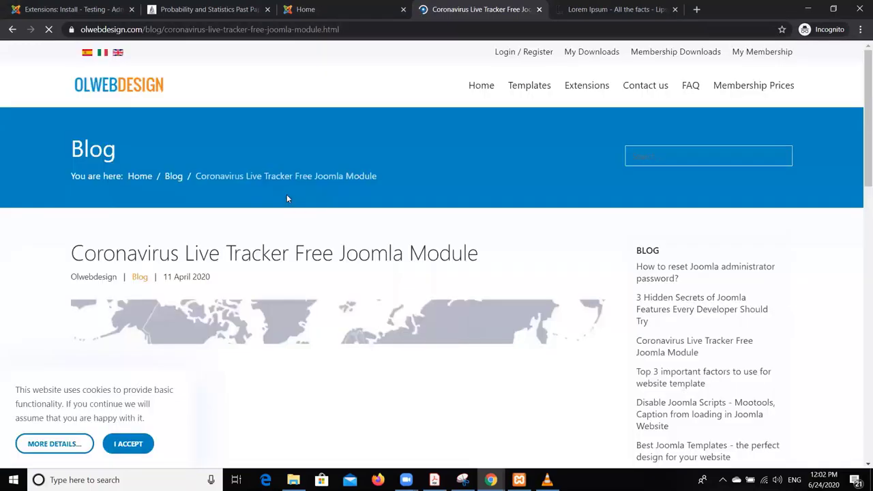
scroll(288, 197, "down", 3)
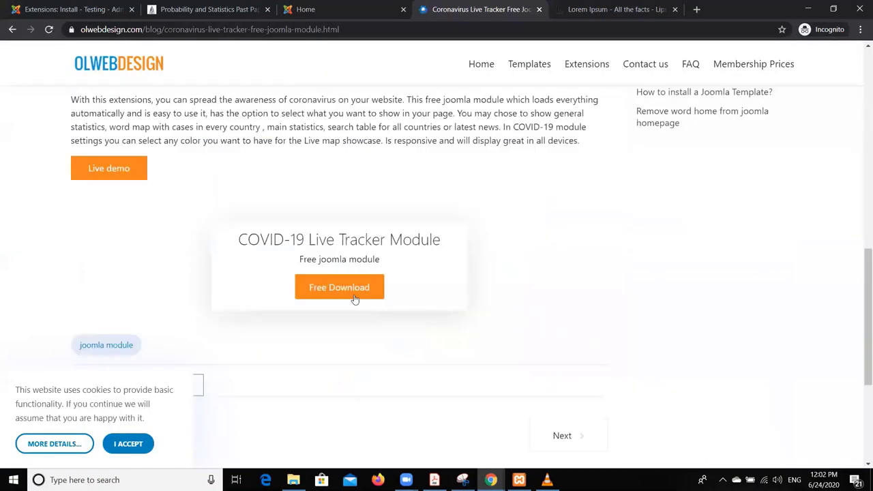
scroll(403, 316, "down", 5)
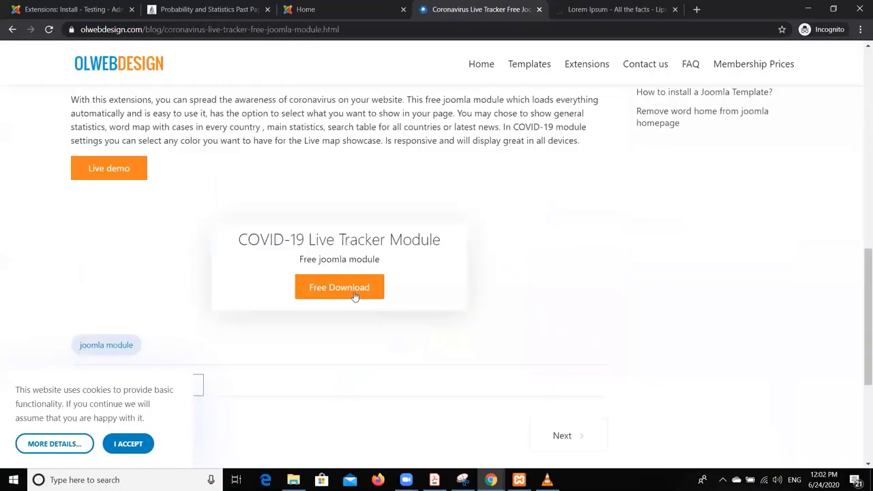
Return to the Joomla extension installer and install the module package mod_ol_covid.zip from the Downloads folder.
left_click(308, 9)
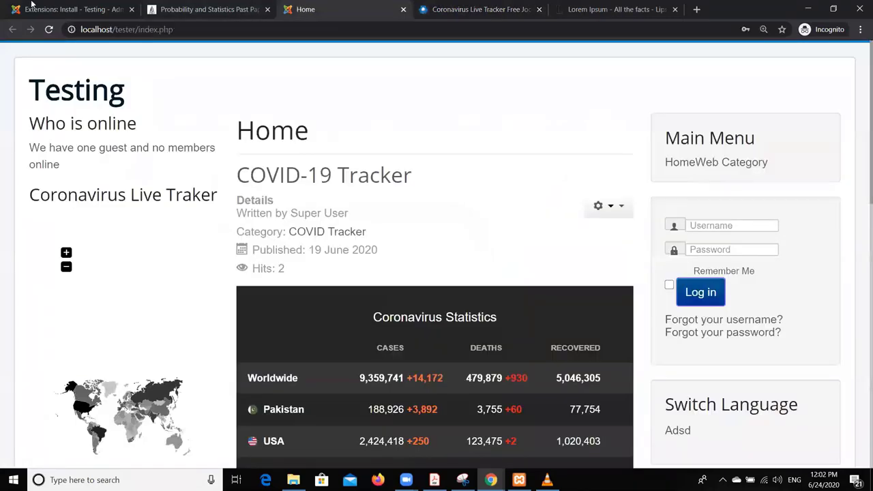
left_click(51, 14)
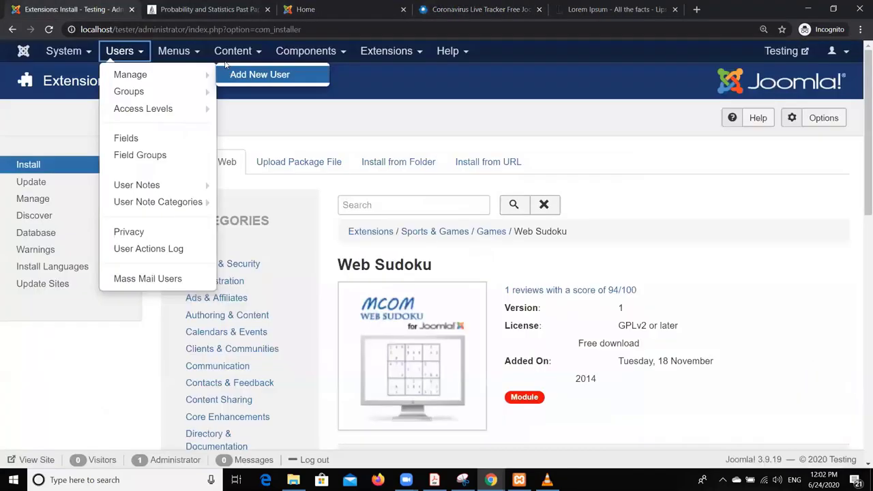
left_click(382, 51)
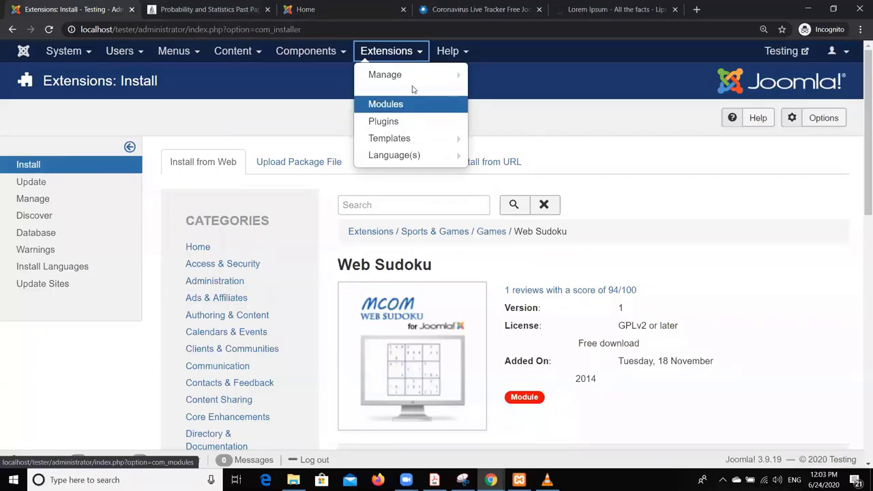
mouse_move(450, 74)
left_click(509, 73)
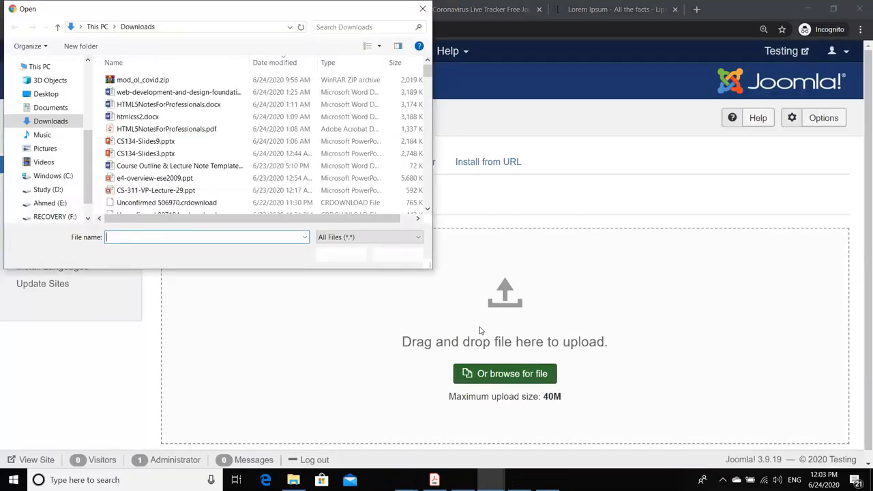
double_click(137, 81)
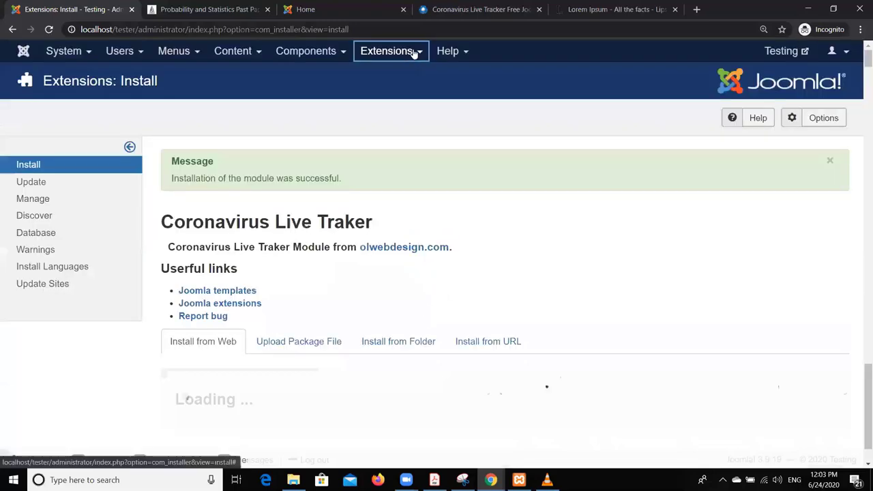
Open the list of installed site templates and review the site template styles.
left_click(413, 53)
mouse_move(412, 75)
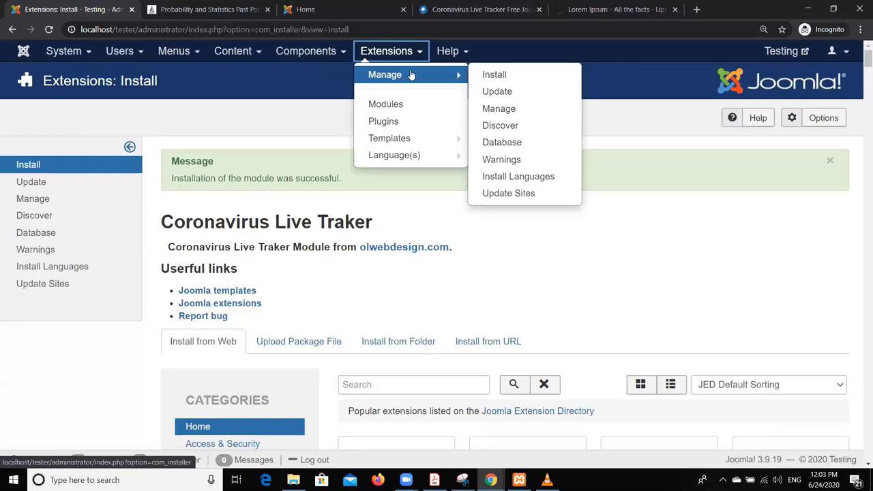
mouse_move(430, 138)
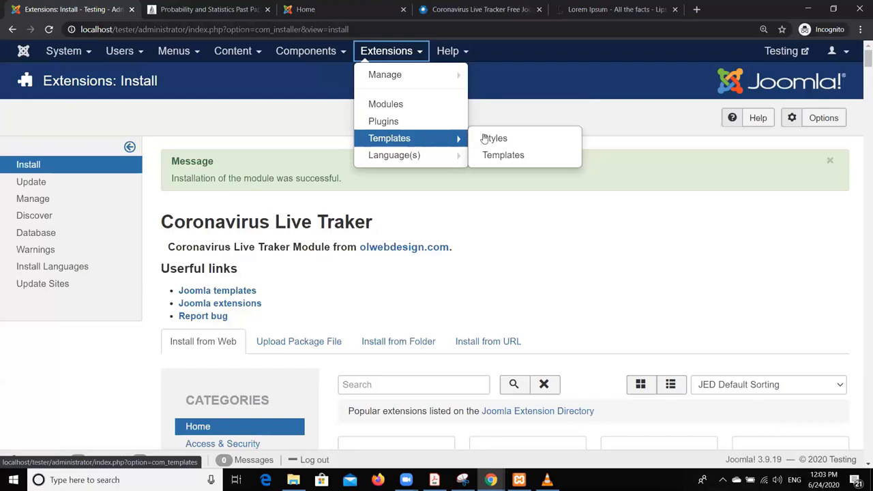
left_click(503, 155)
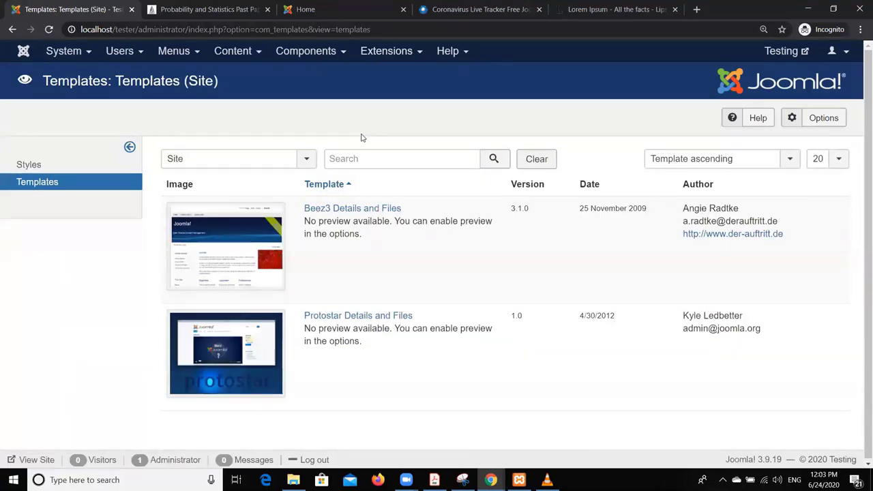
left_click(32, 168)
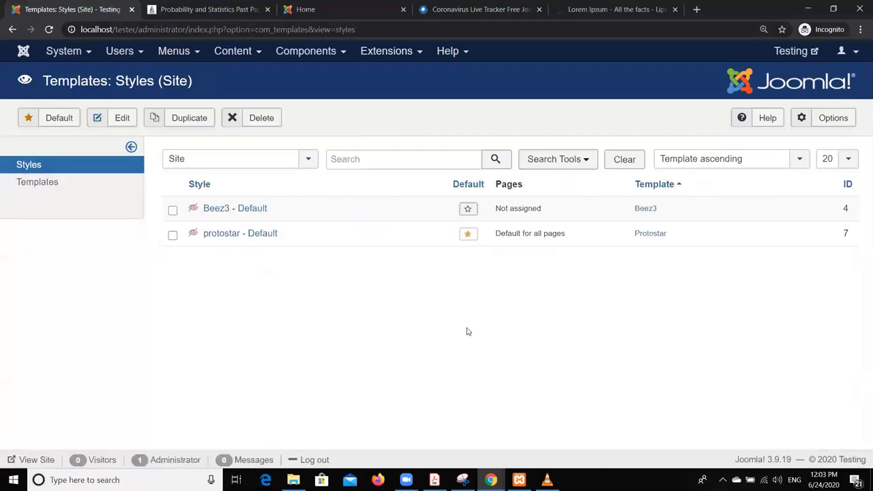
left_click(394, 53)
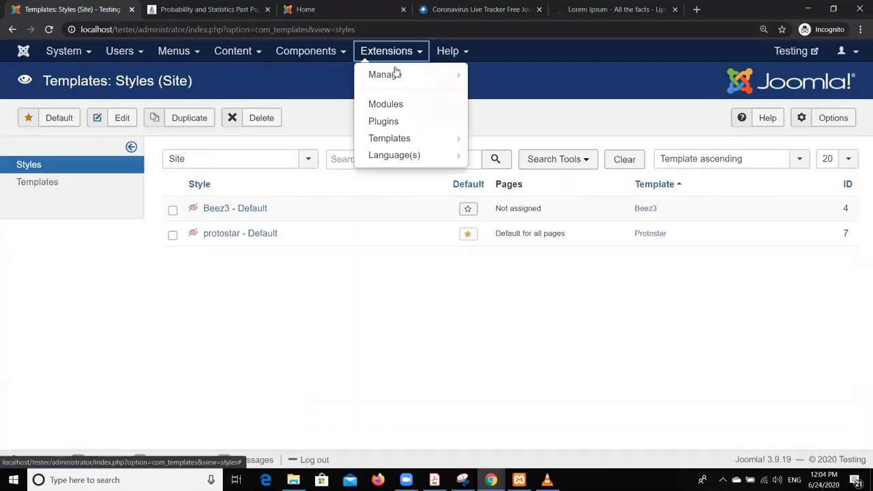